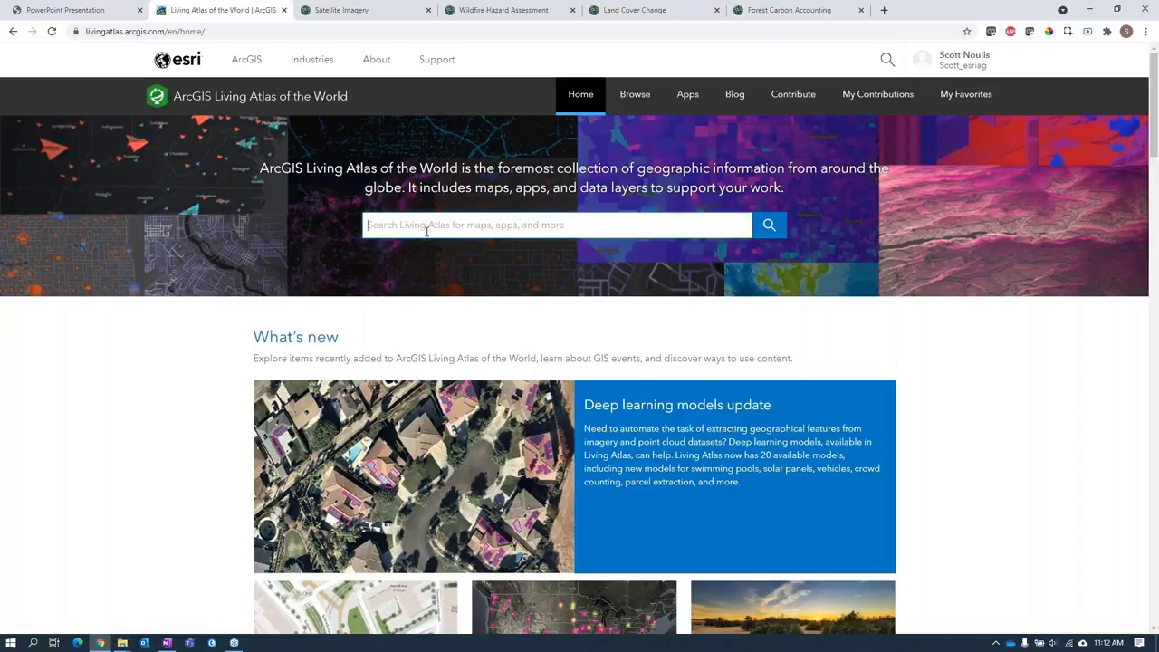
- Browse the Living Atlas content in the Imagery category and review its subcategories and listed items
click(635, 98)
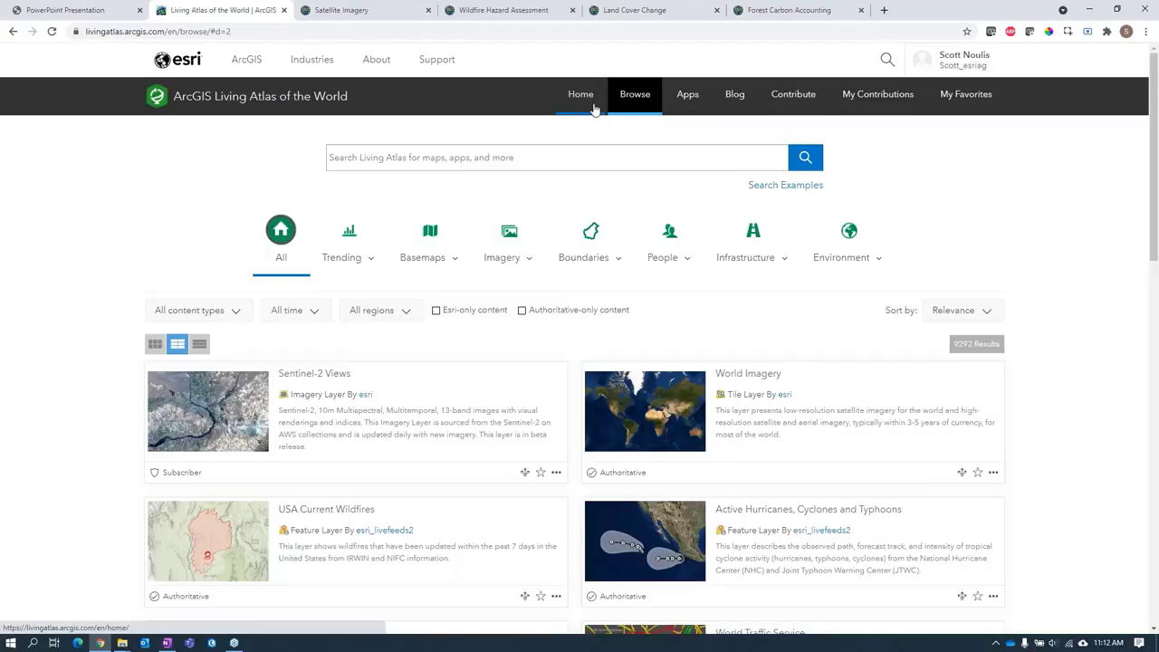
click(509, 231)
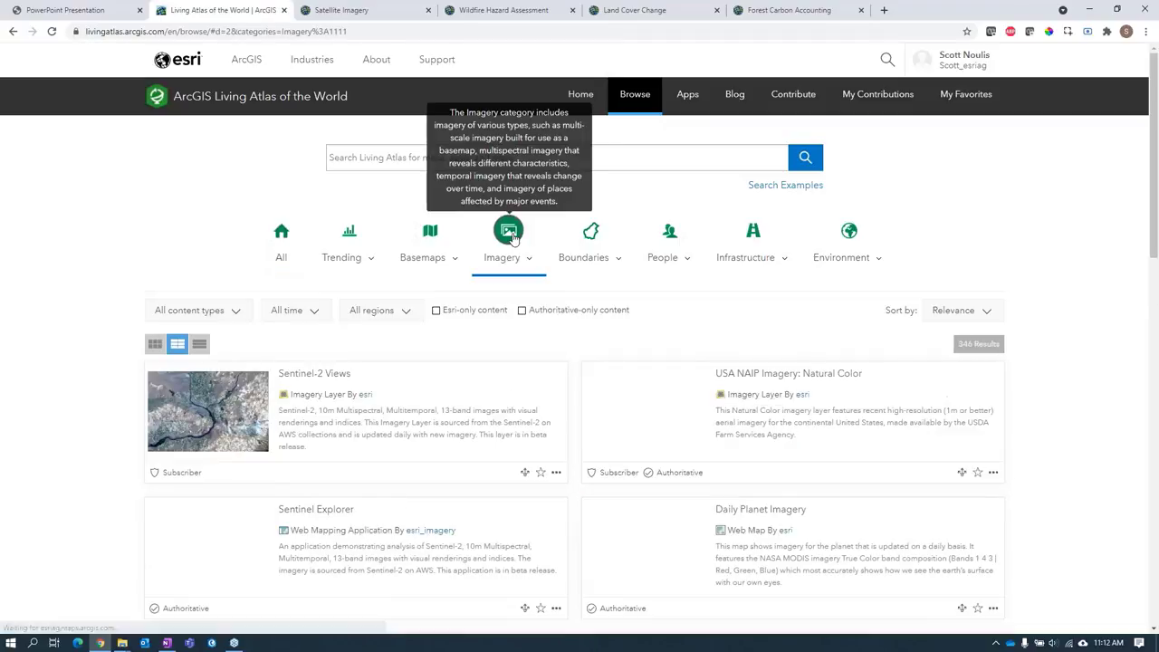
click(528, 262)
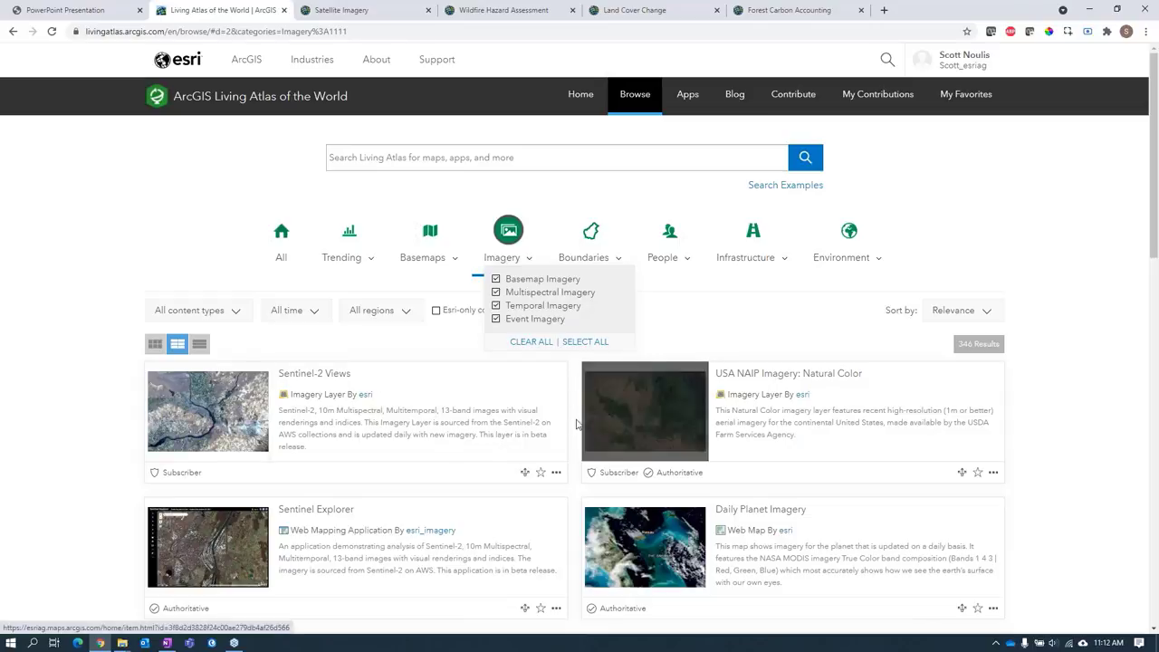
scroll(573, 420, down, 5)
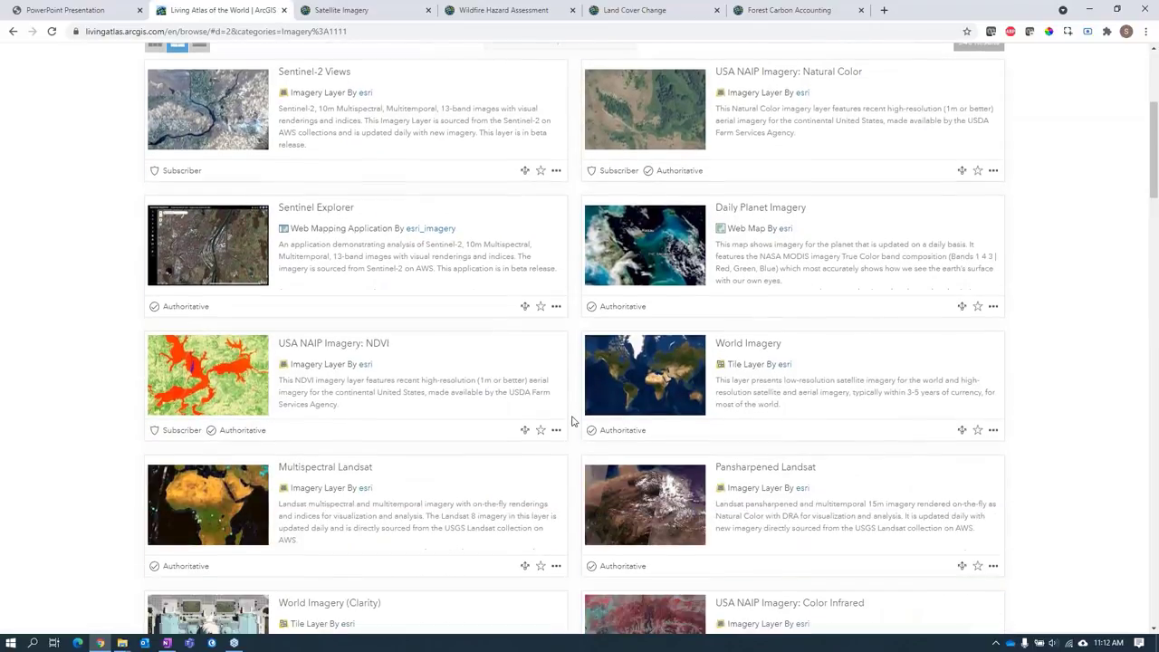
scroll(572, 420, down, 2)
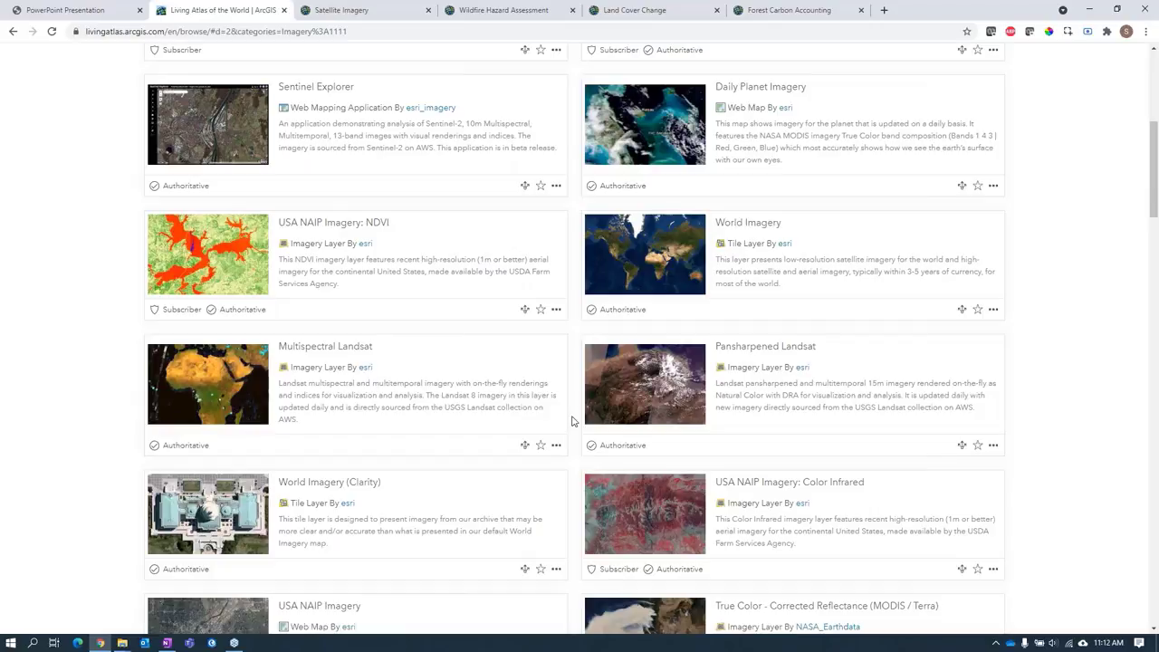
scroll(572, 420, up, 5)
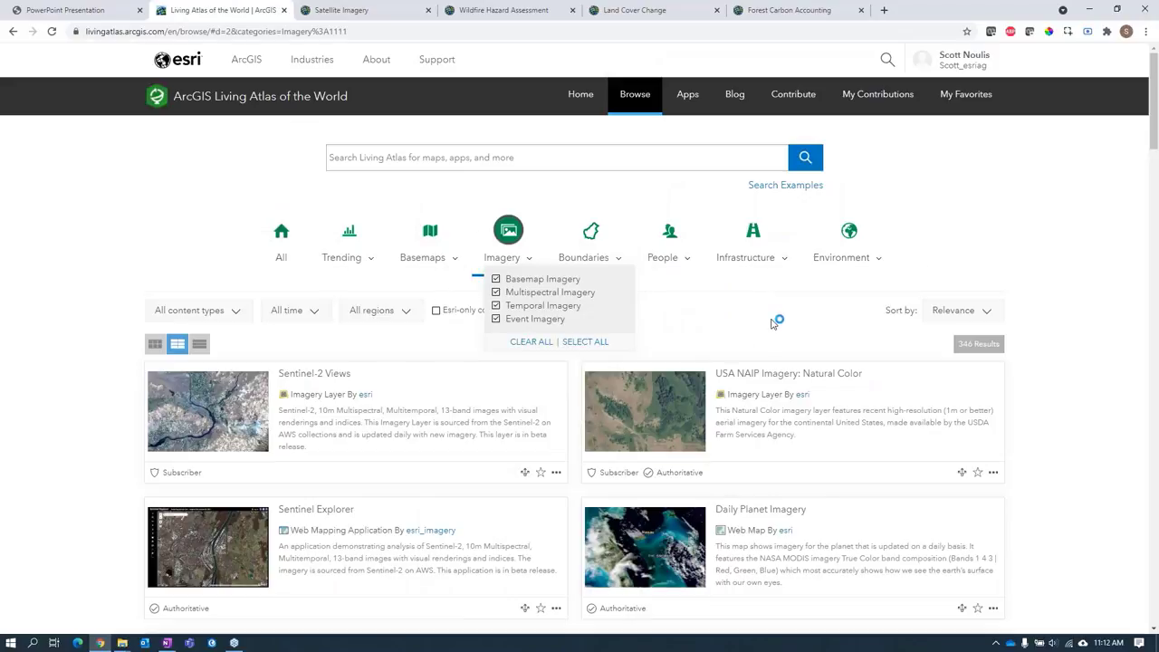
click(973, 252)
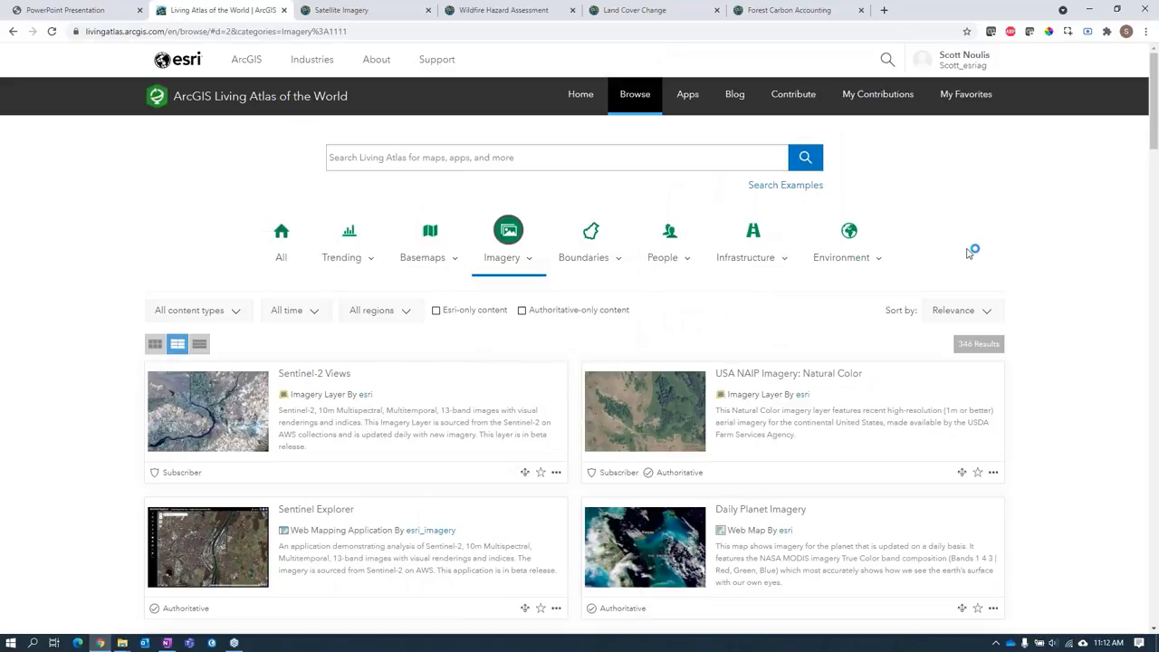
- Filter the Living Atlas catalog to the Environment category with Layers as the content type
click(847, 252)
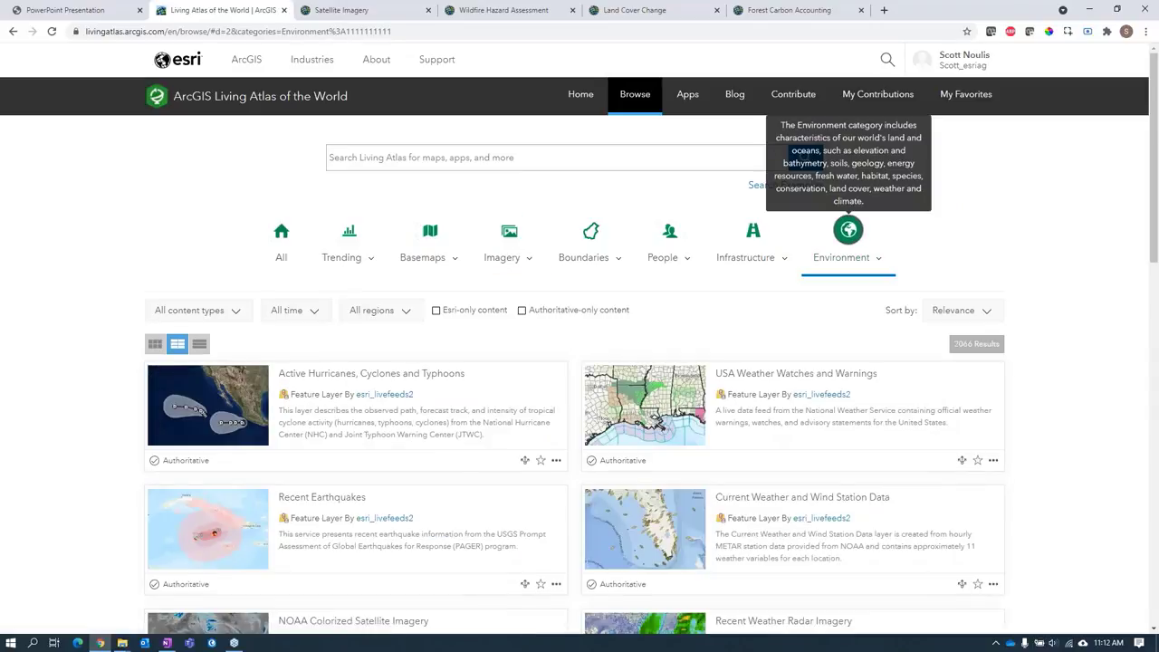
click(877, 262)
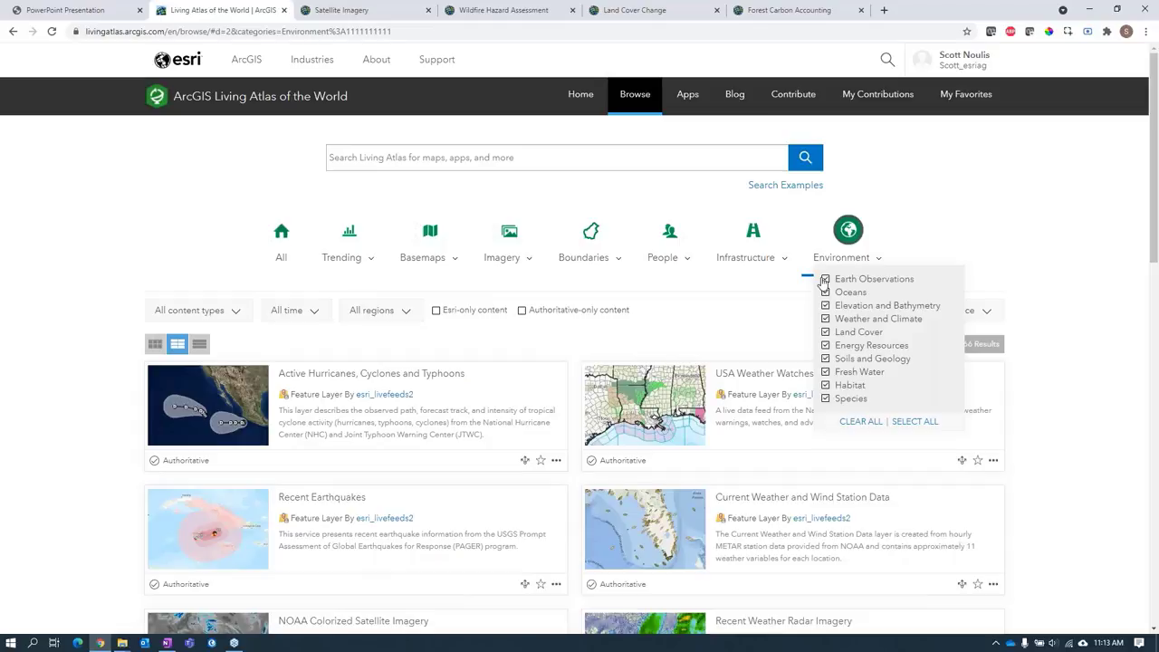
click(222, 313)
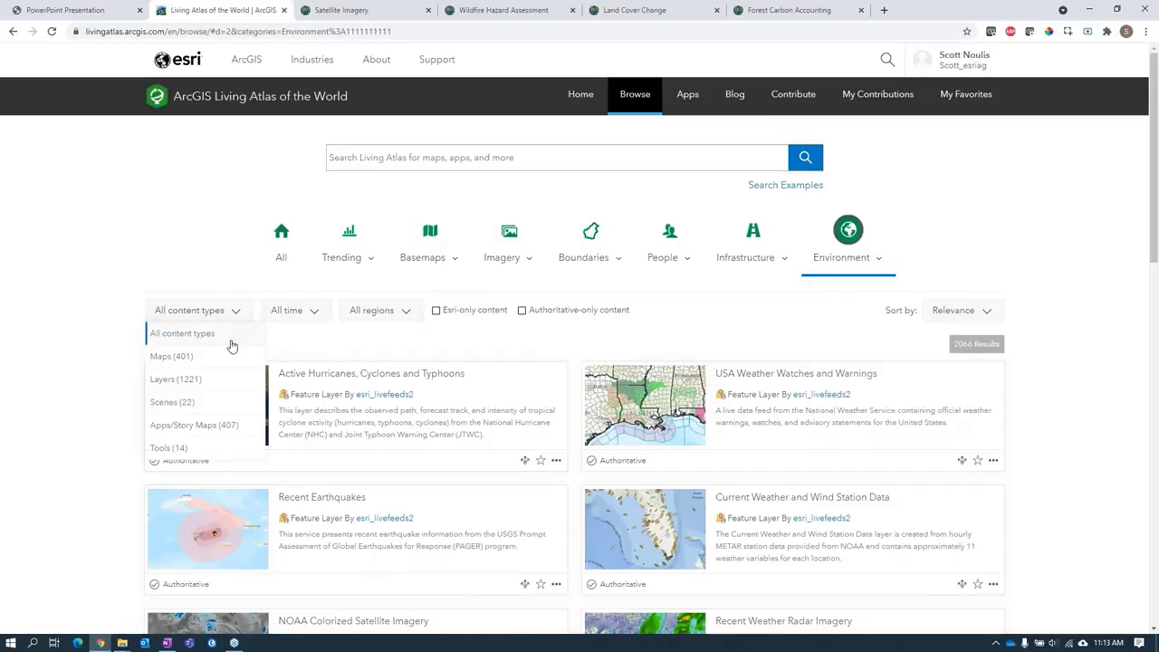
click(208, 380)
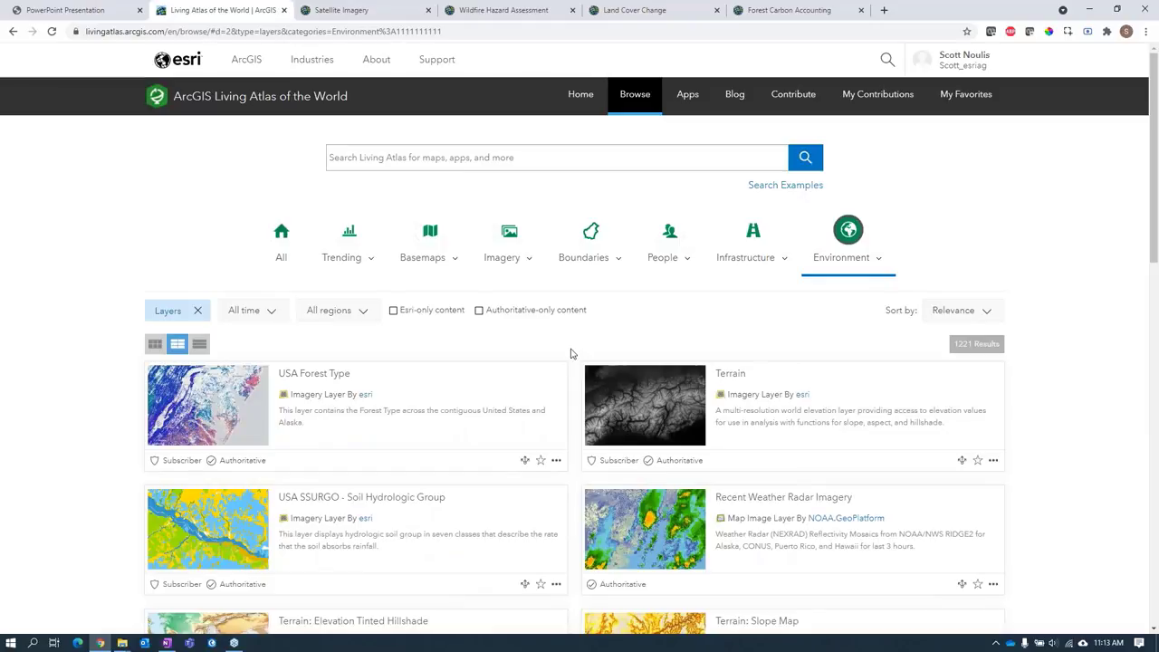
- Look through the listed environmental layers, such as forest type, soils, terrain and land cover
scroll(570, 353, down, 2)
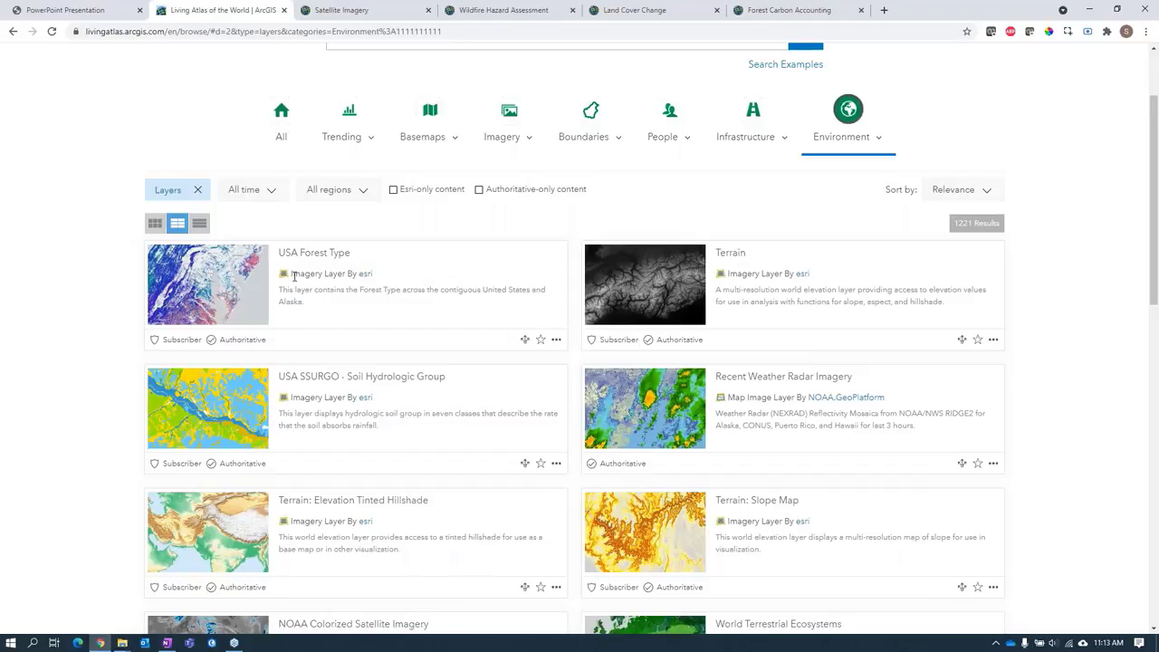
scroll(294, 277, down, 2)
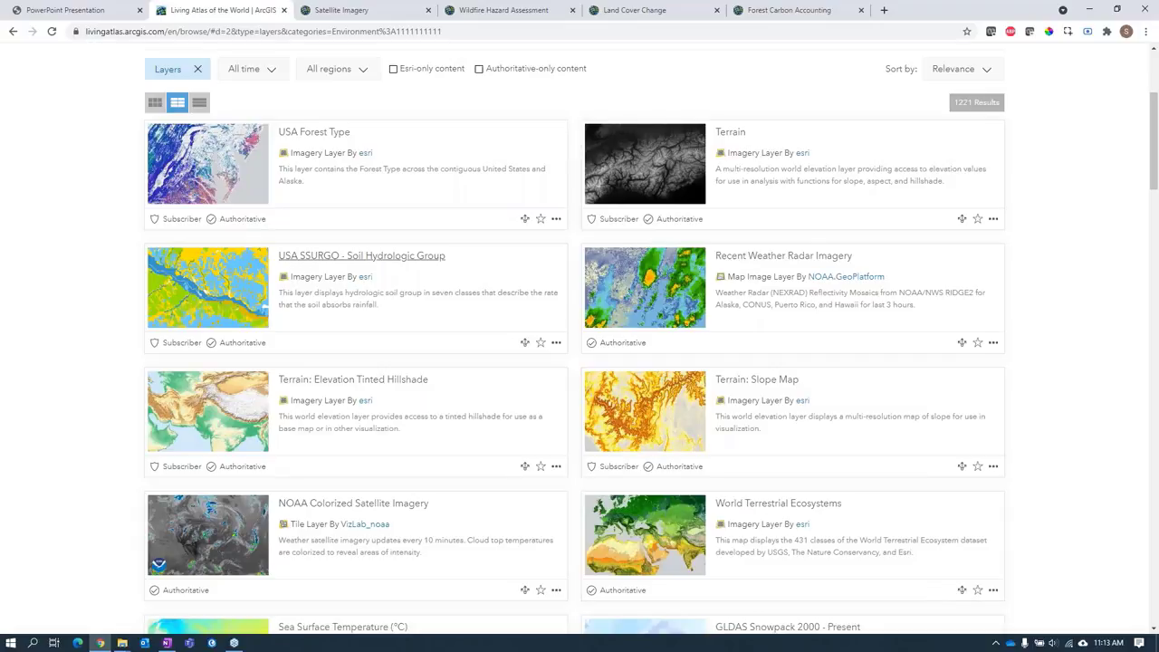
scroll(570, 307, down, 4)
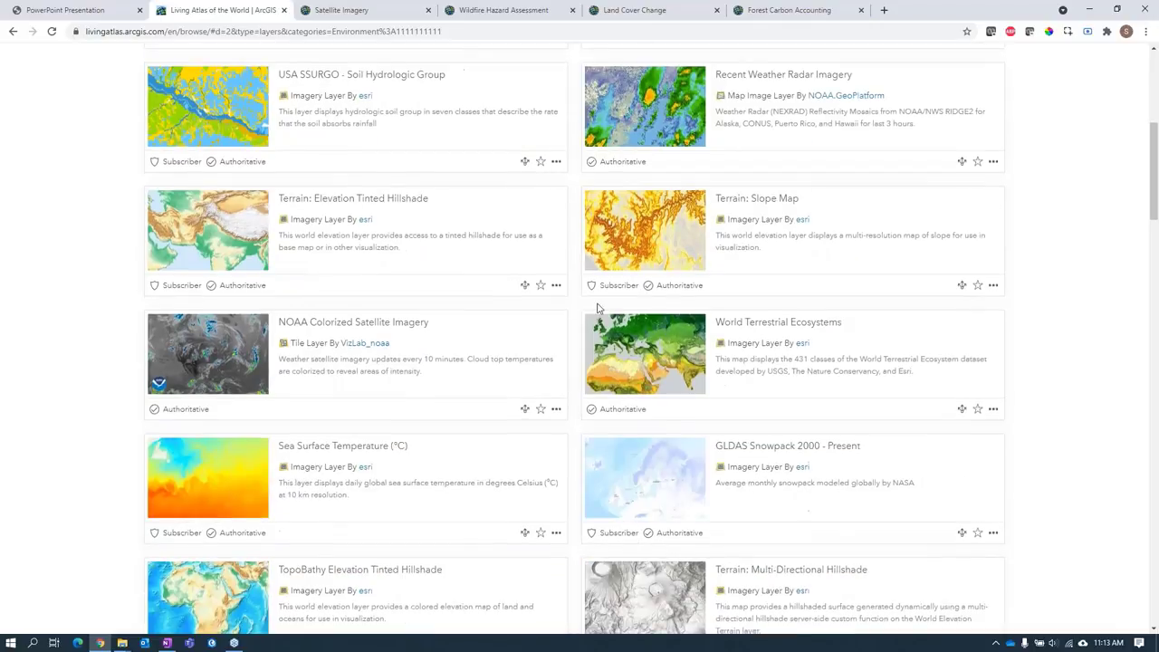
scroll(574, 304, down, 3)
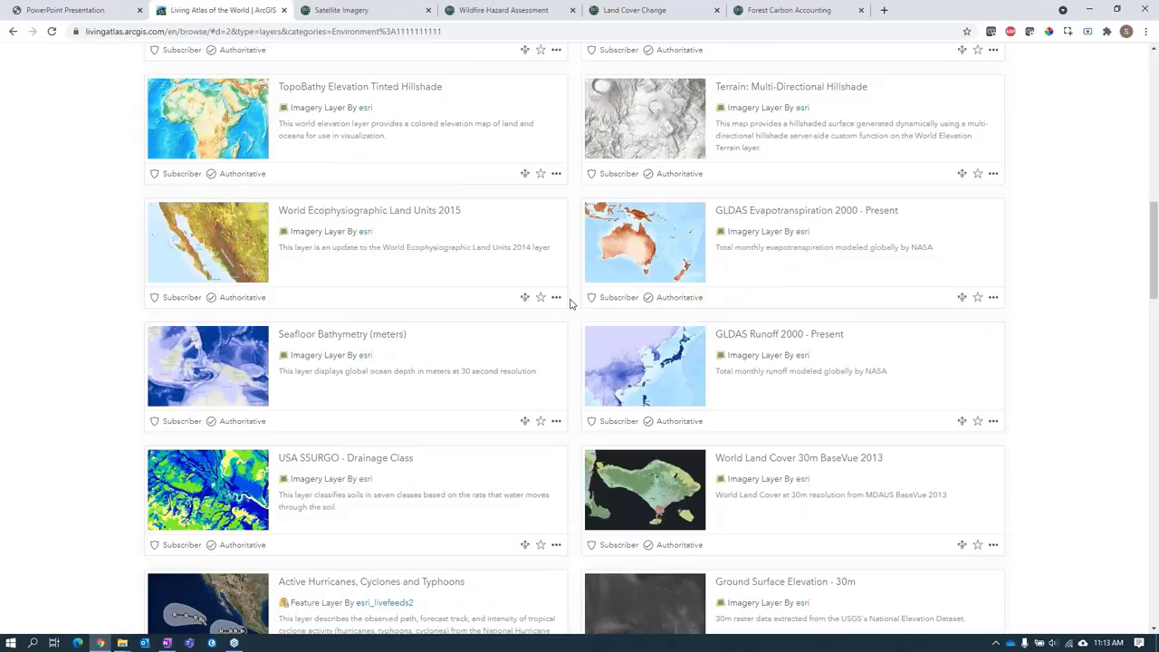
scroll(570, 304, down, 3)
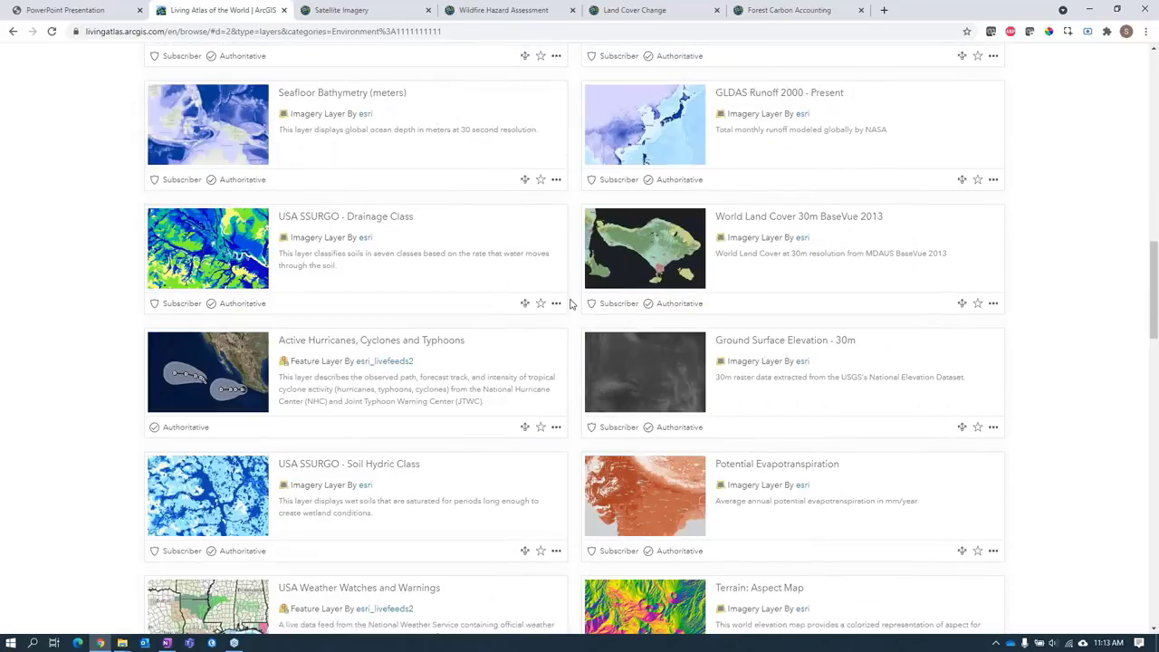
scroll(570, 304, up, 10)
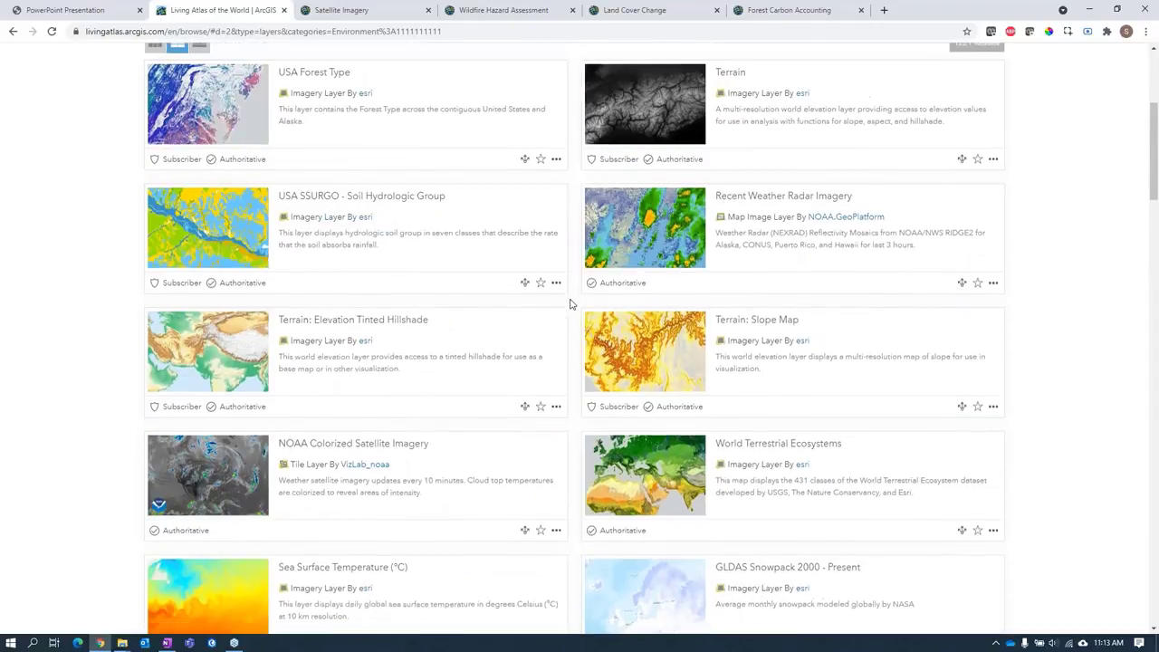
scroll(570, 304, up, 4)
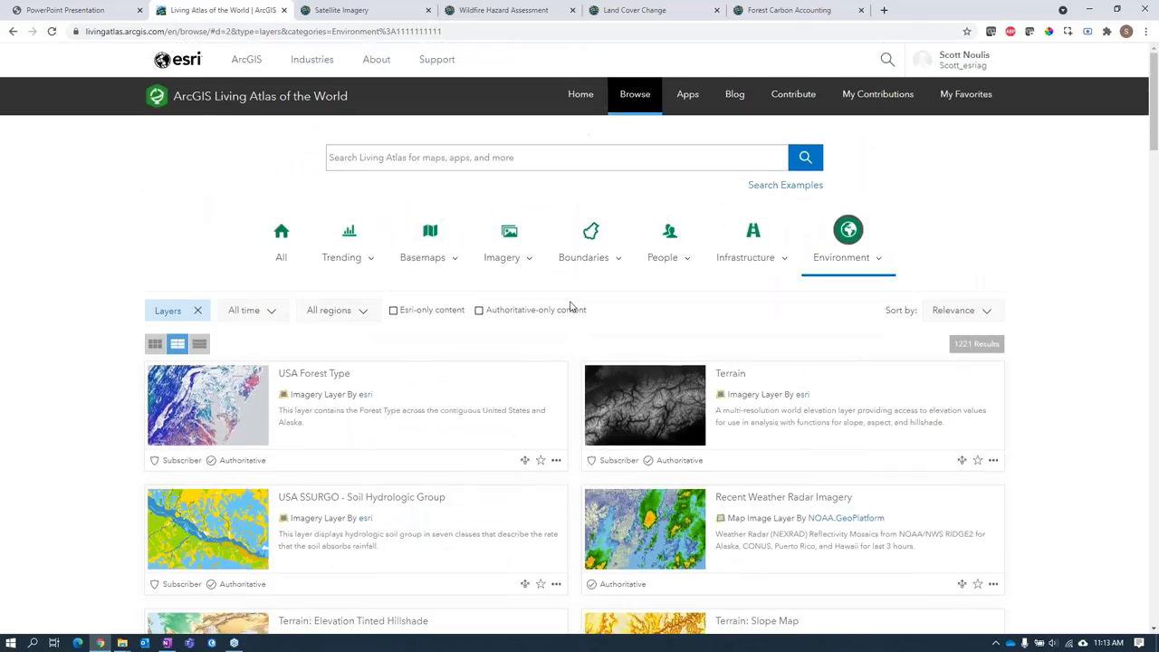
- Go to the Living Atlas apps gallery and view the details of the USA Wildfires app
click(685, 97)
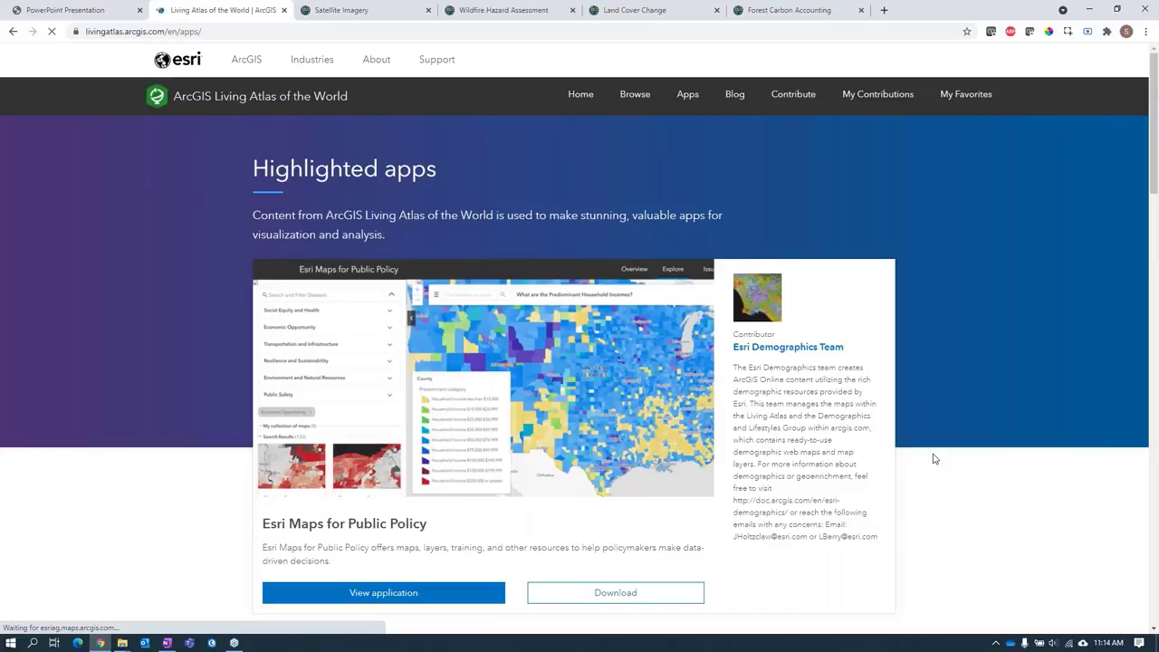
scroll(935, 458, down, 6)
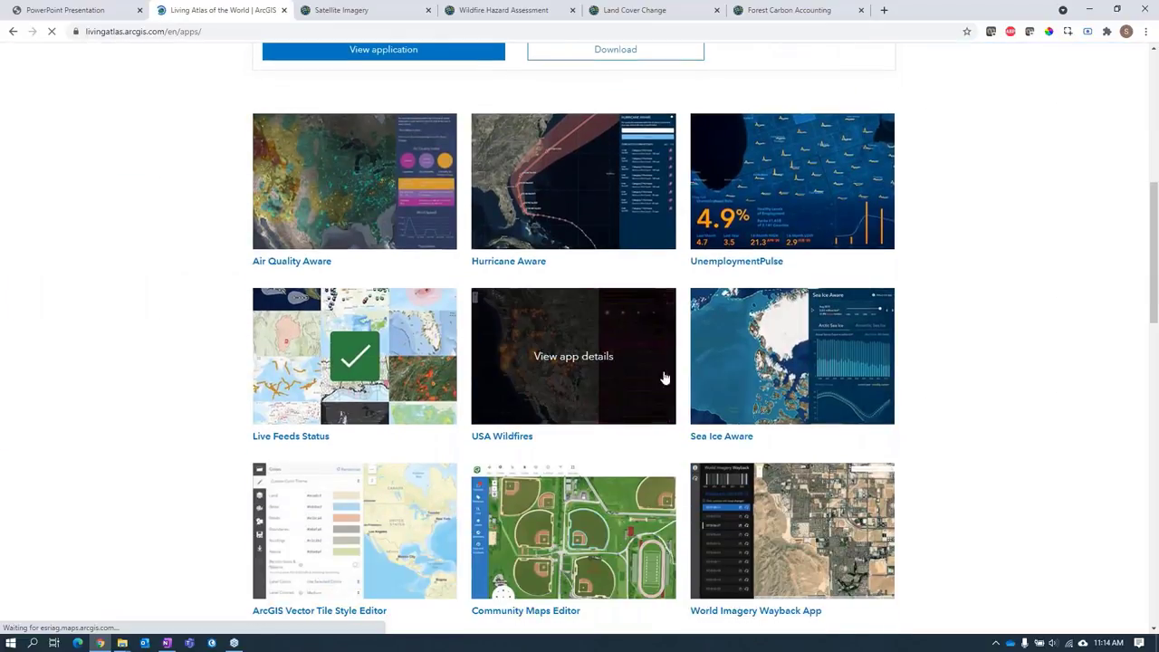
click(543, 380)
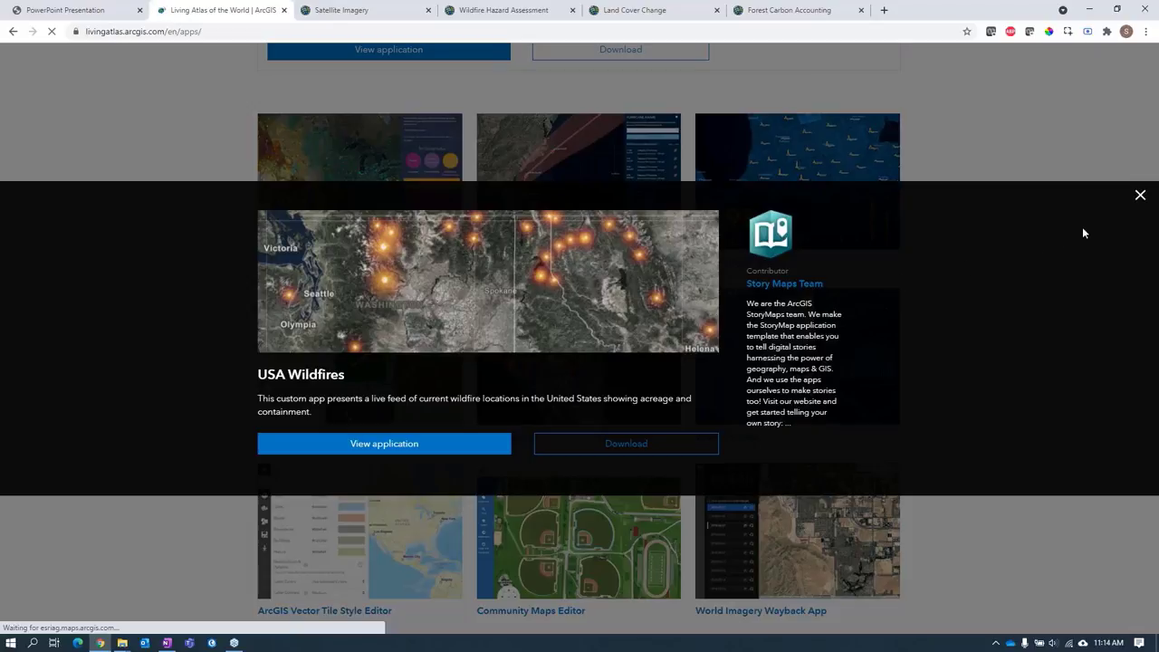
click(1139, 199)
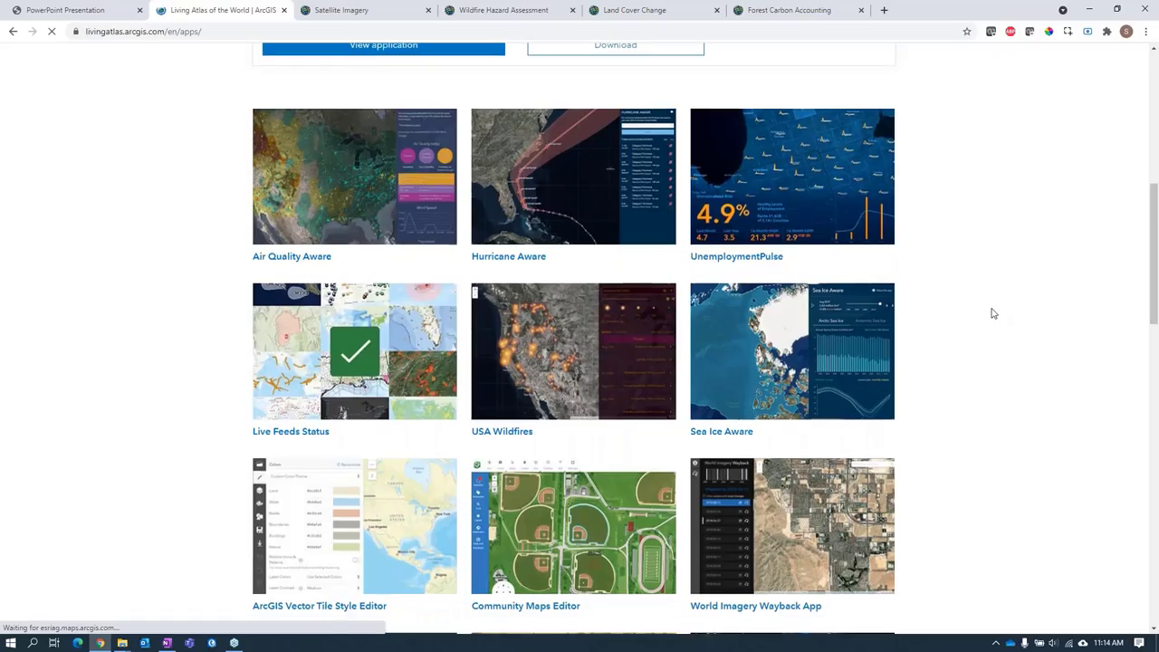
- View the details of the World Imagery Wayback App, closing them when done
scroll(991, 313, down, 3)
click(789, 229)
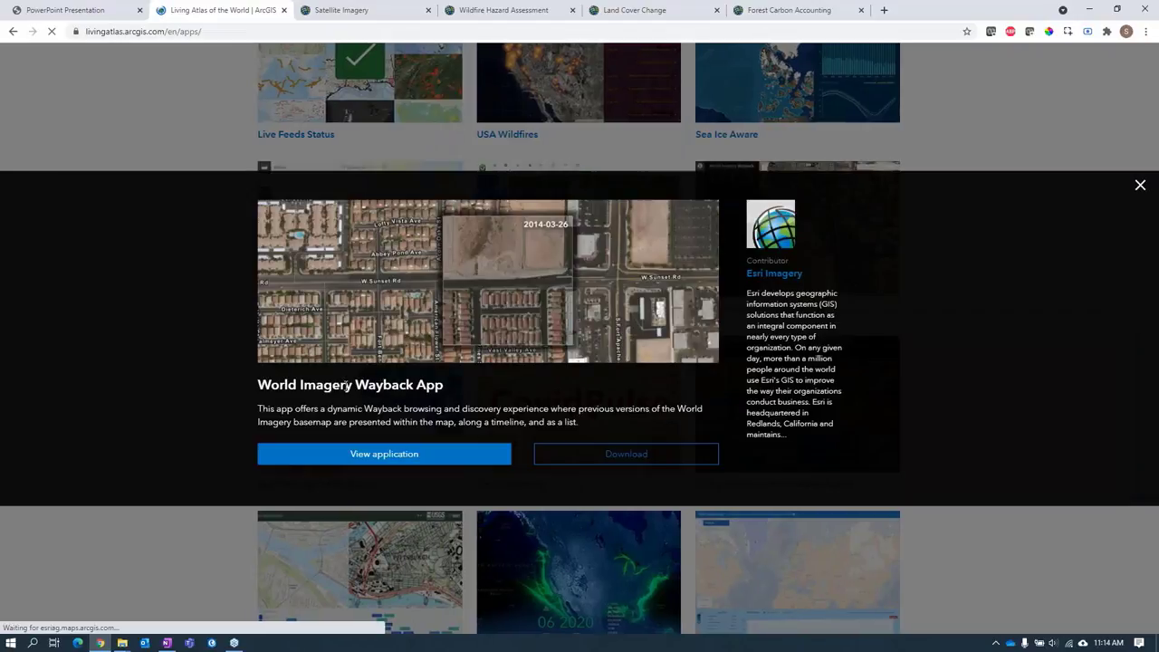
click(1140, 185)
- View the details of the Landsat Explorer App, close them and return to the start of the gallery
scroll(931, 399, down, 7)
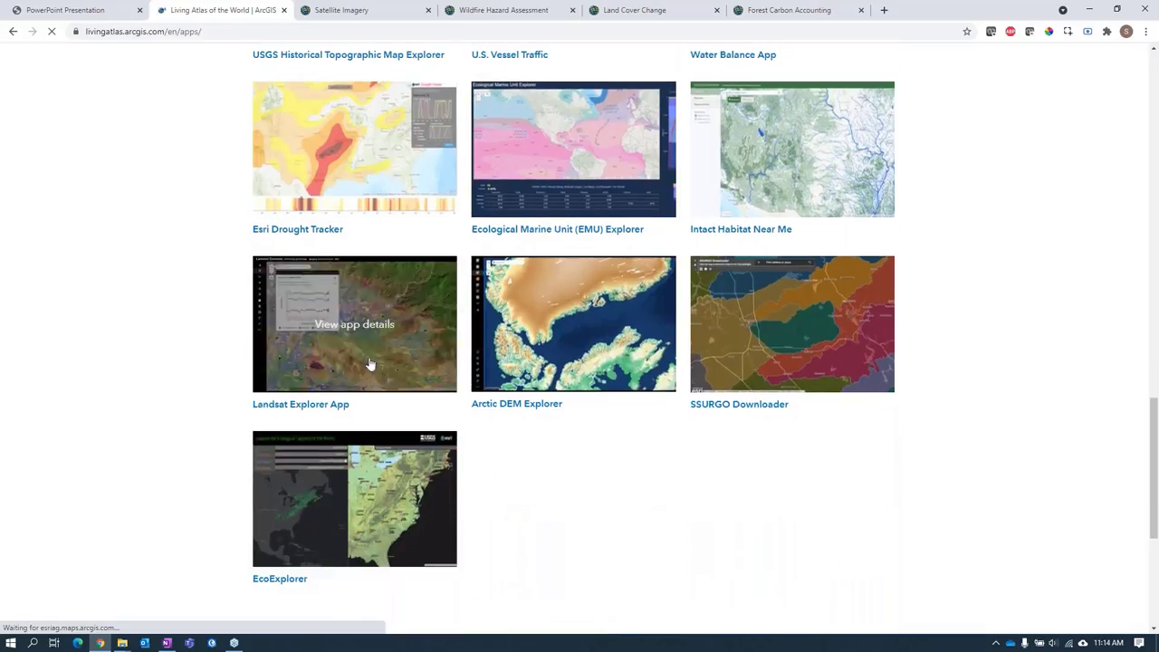
click(358, 360)
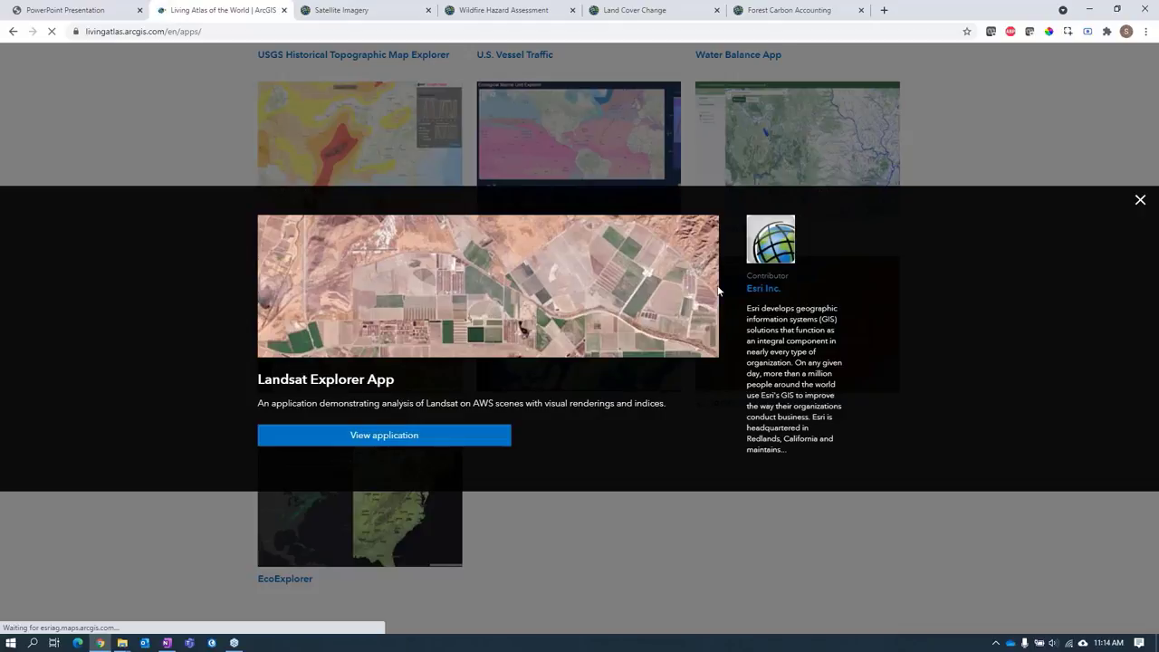
click(1140, 200)
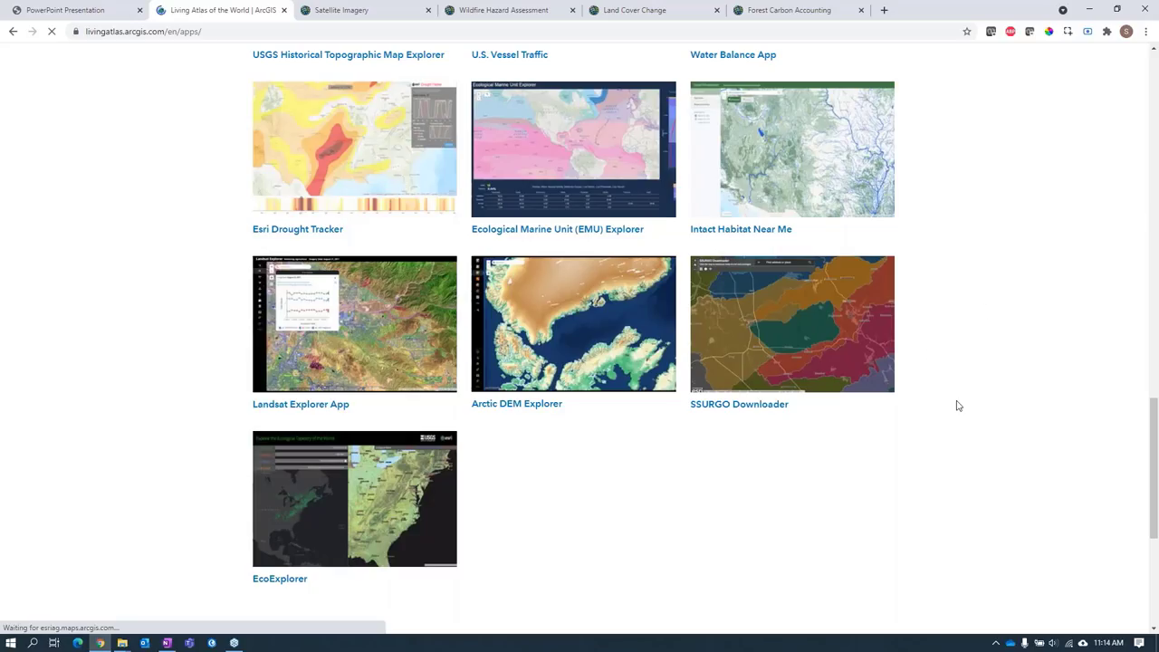
scroll(953, 406, up, 10)
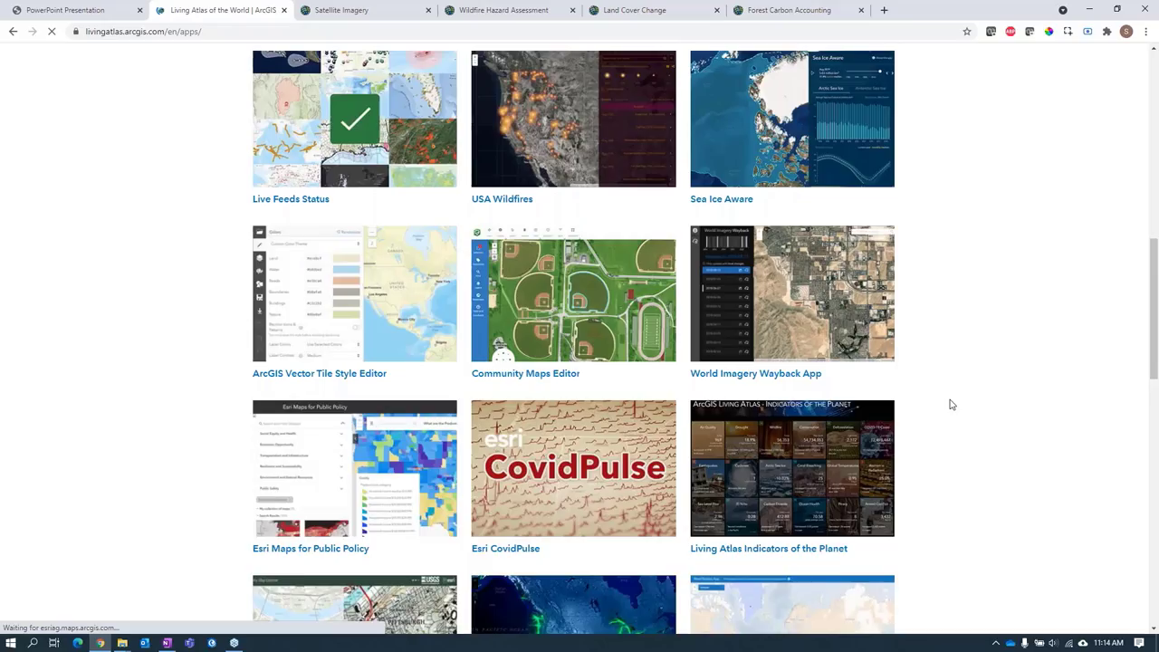
scroll(950, 405, up, 5)
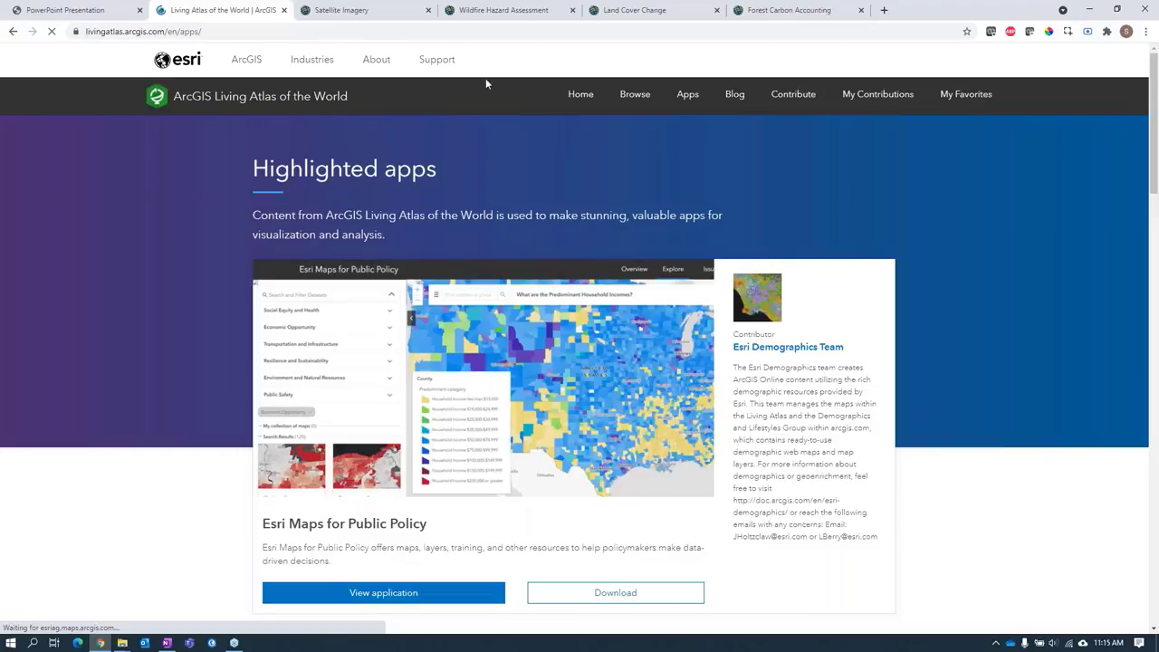
- Switch to the Satellite Imagery web map and check the basemap imagery's capture date near the property boundaries
click(391, 18)
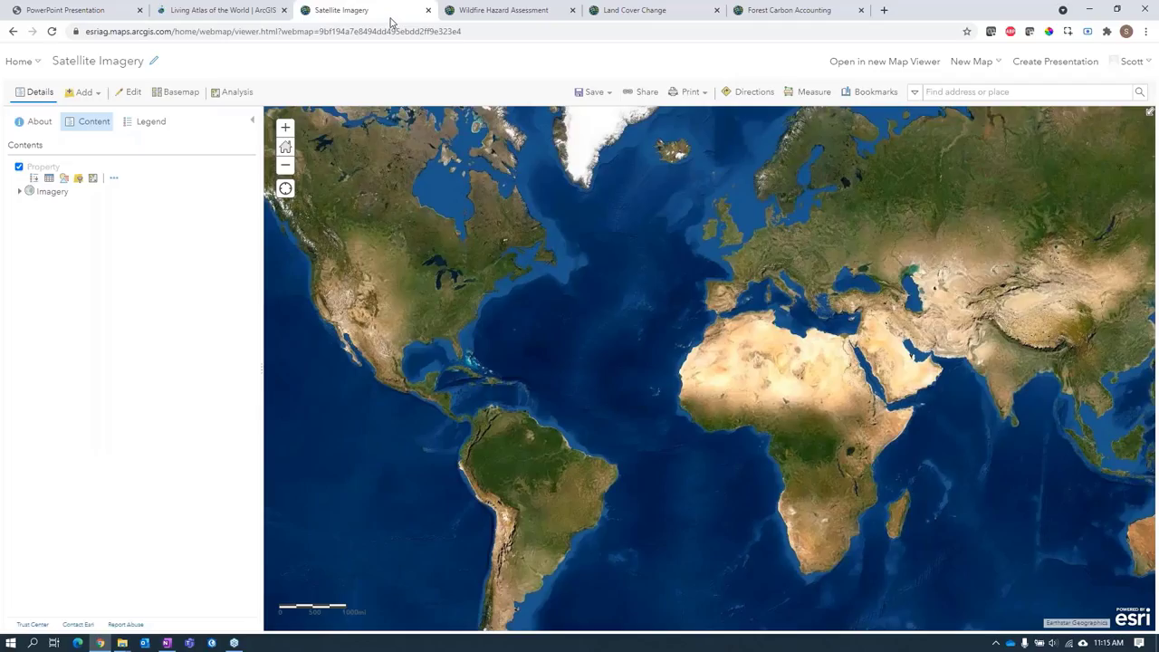
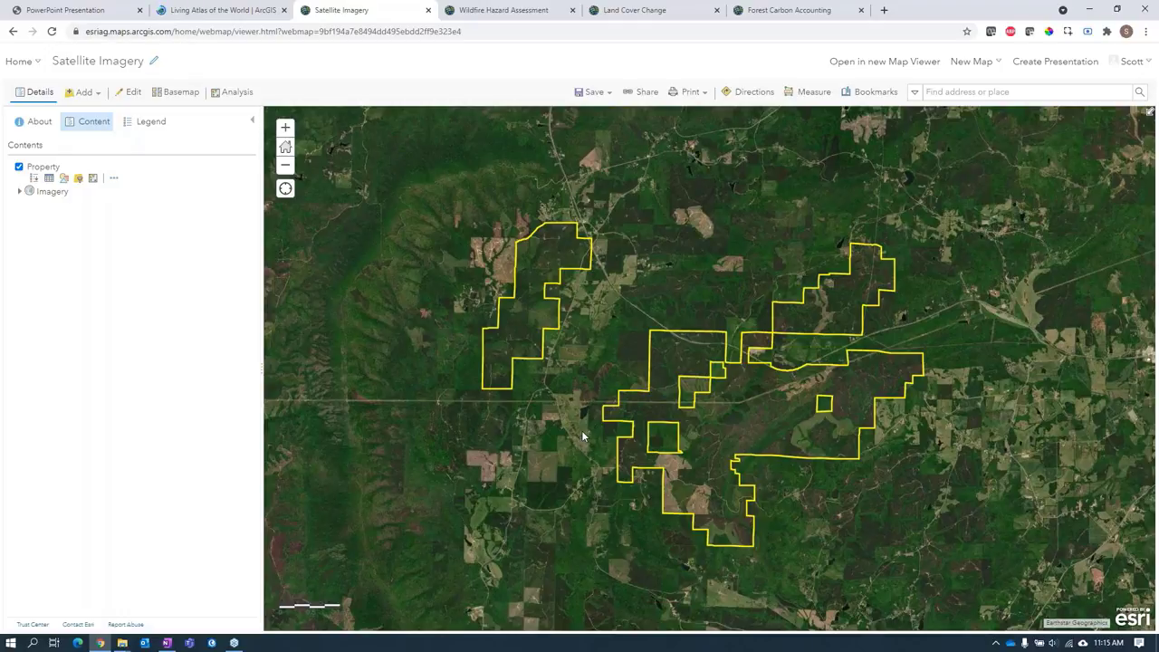
click(597, 371)
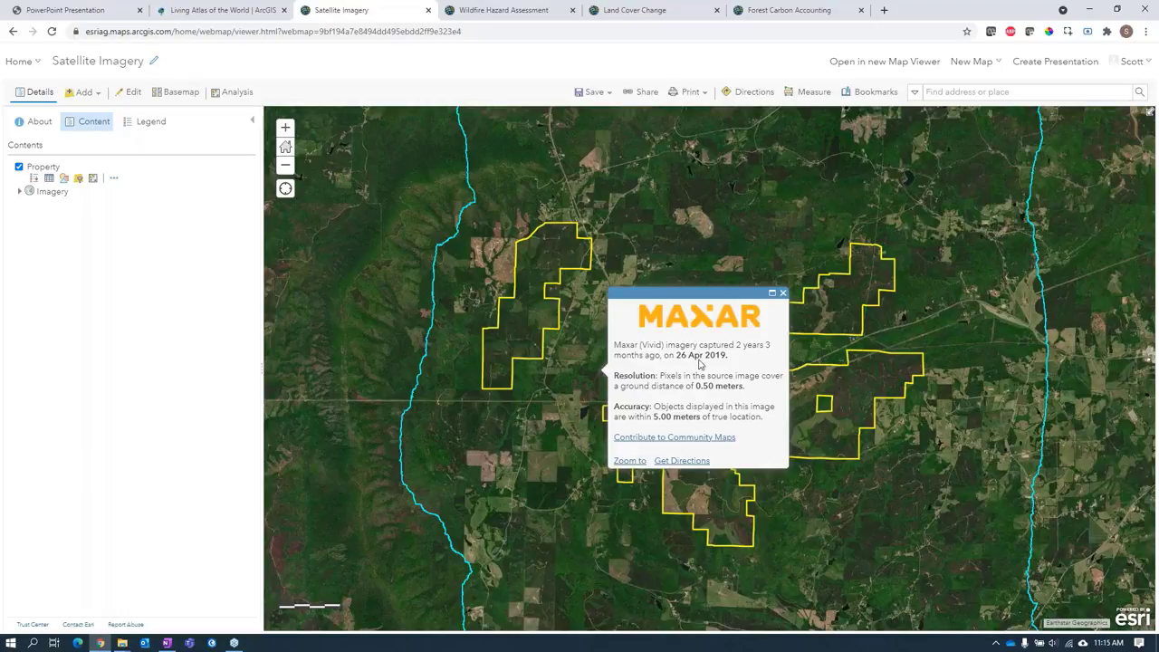
drag(735, 345, 665, 360)
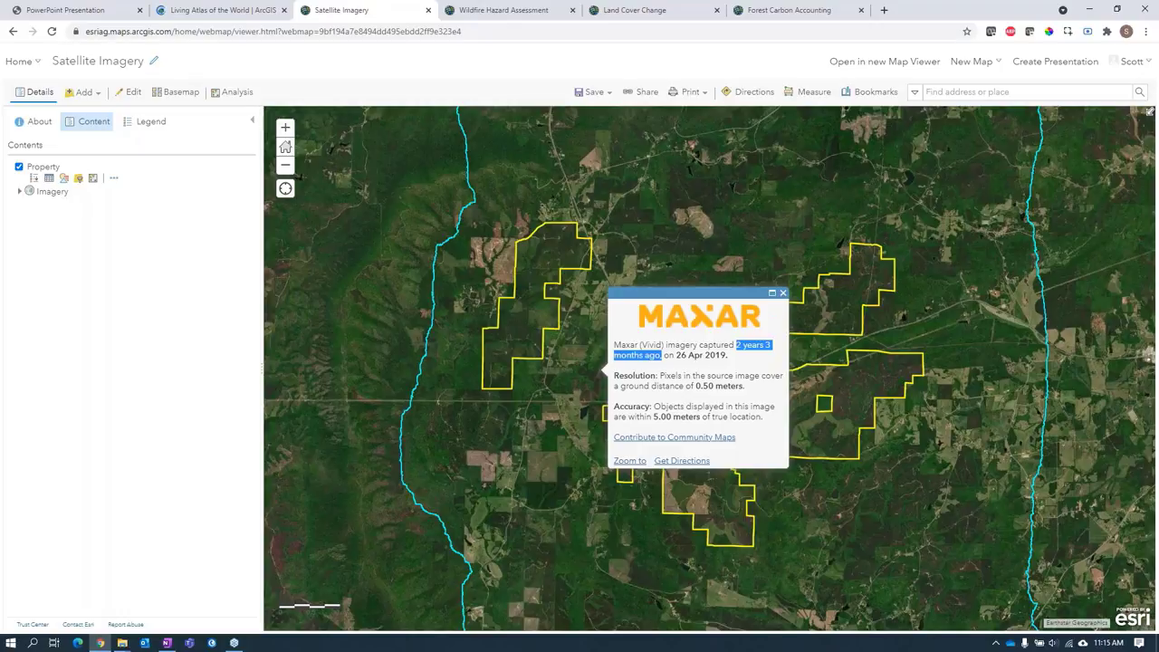
click(782, 292)
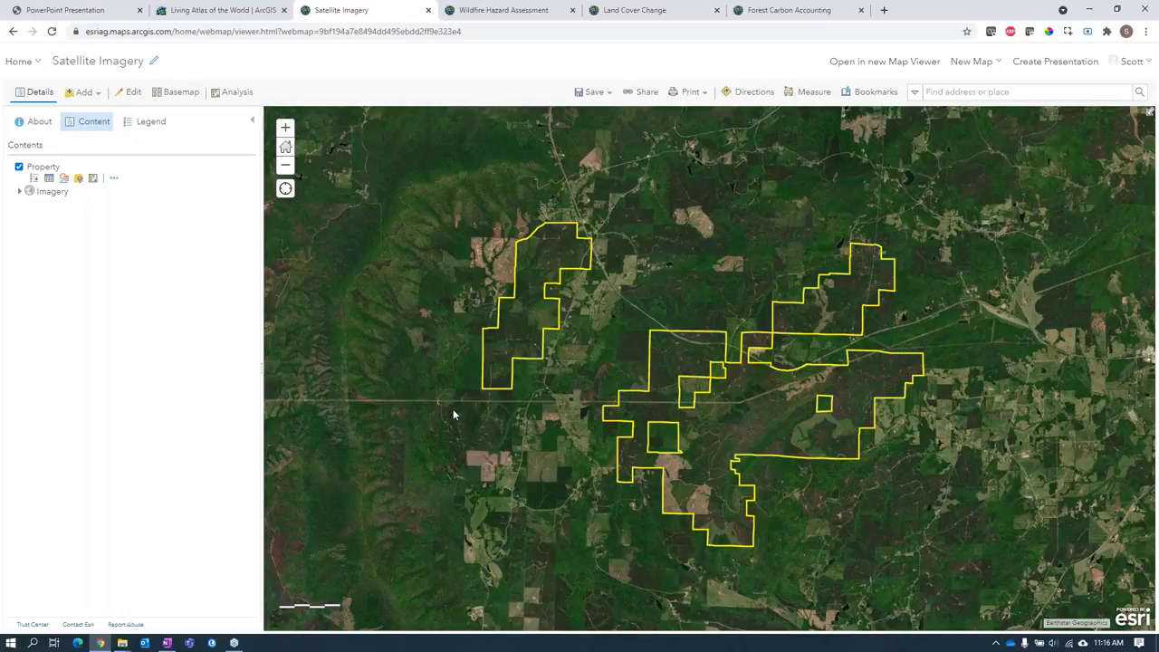
- Browse the Living Atlas layers for this map and filter them to the Imagery category
click(94, 95)
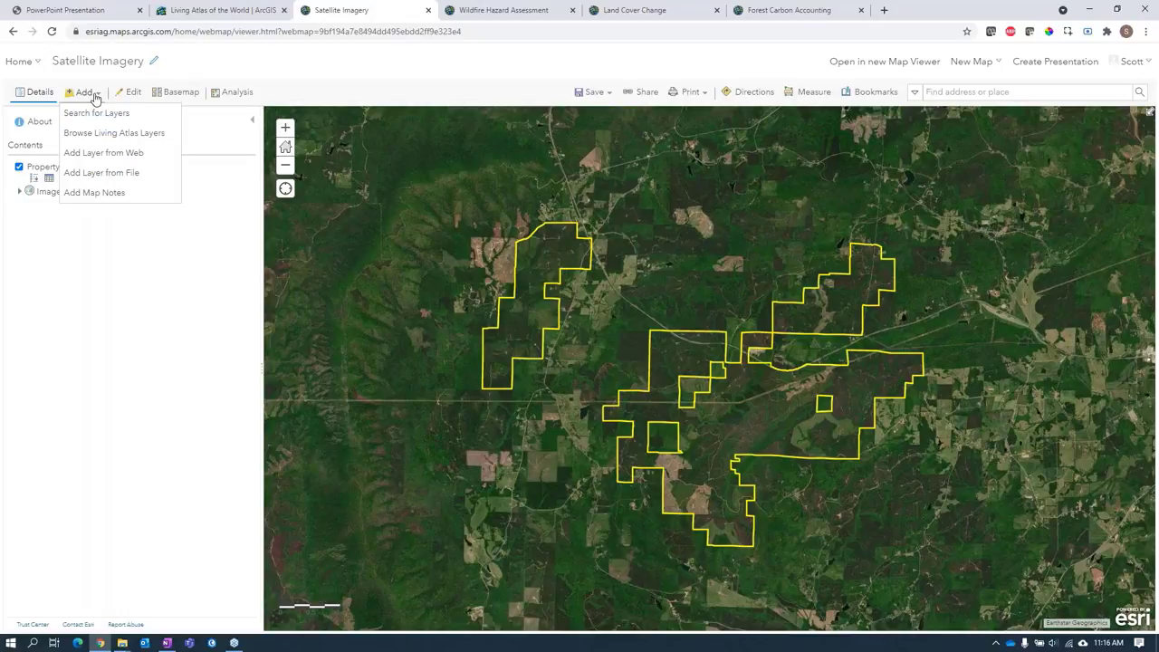
click(96, 132)
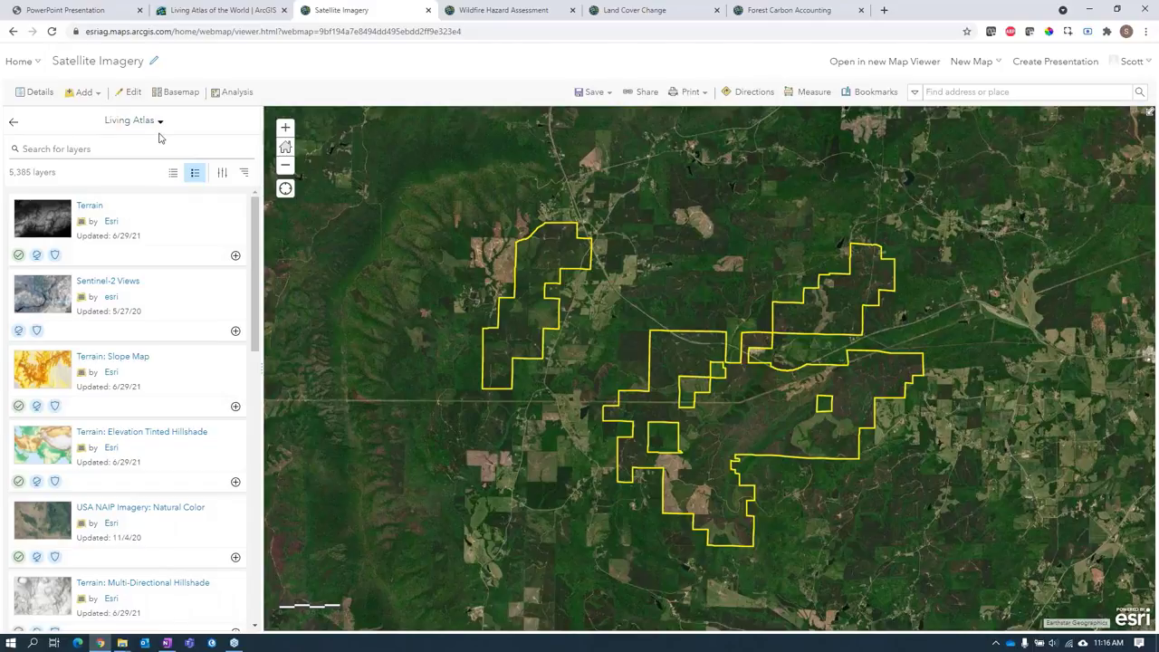
click(222, 172)
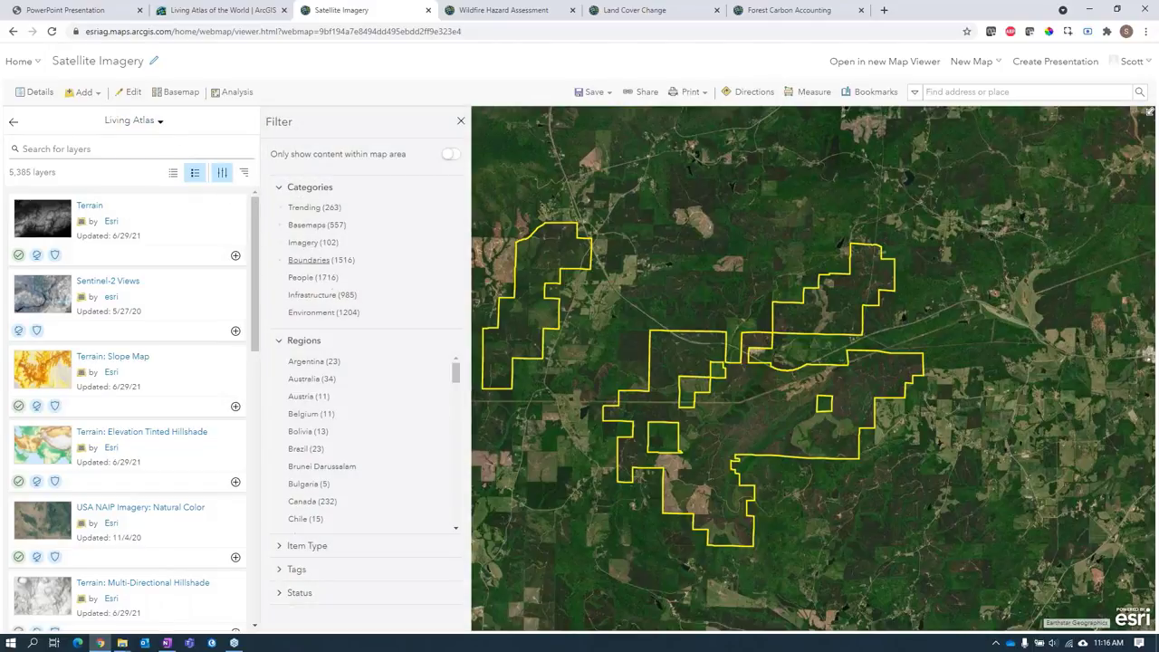
mouse_move(343, 233)
click(303, 244)
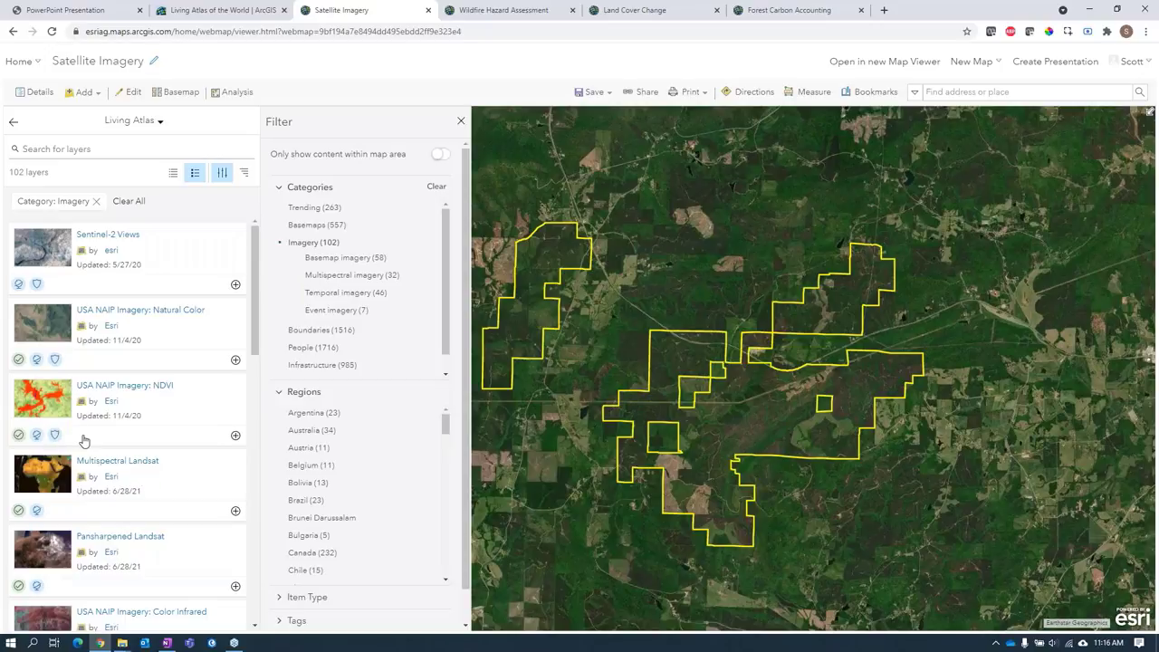
- View the details of the Sentinel-2 Views layer, add it to the map and return to the map contents
click(108, 234)
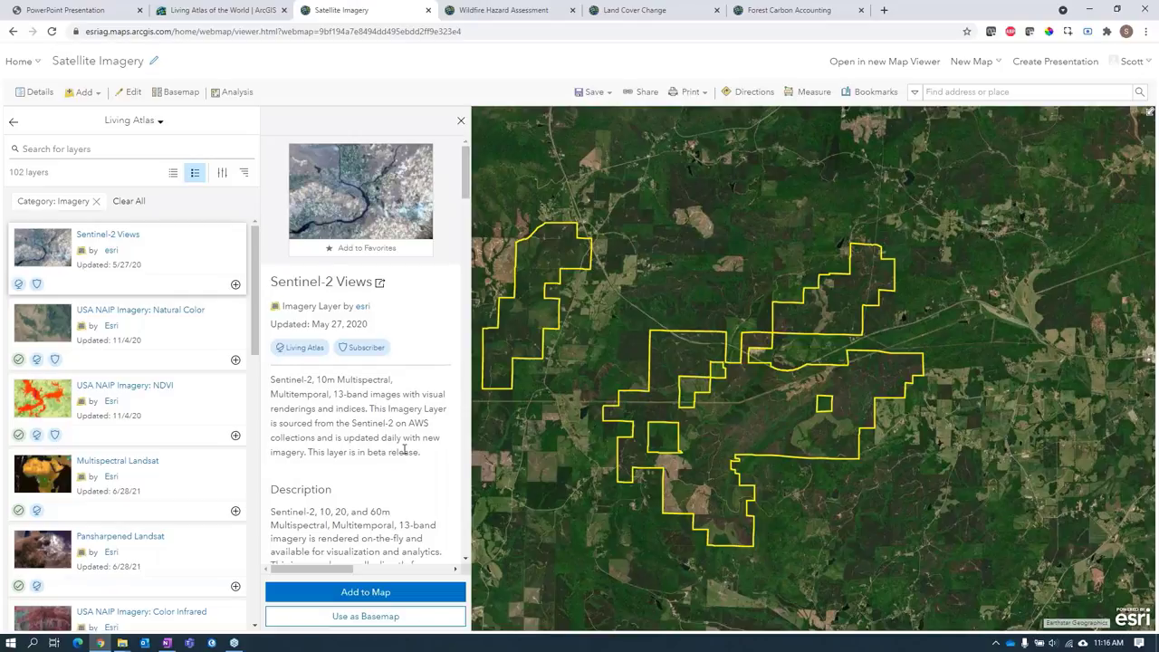
click(355, 596)
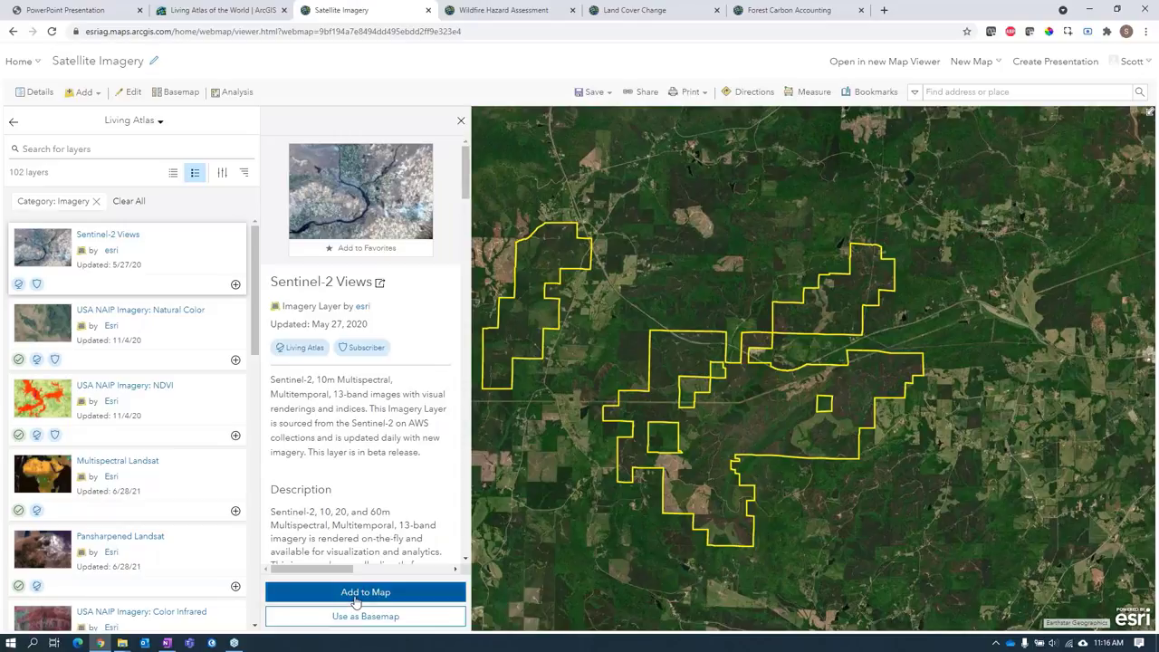
click(13, 122)
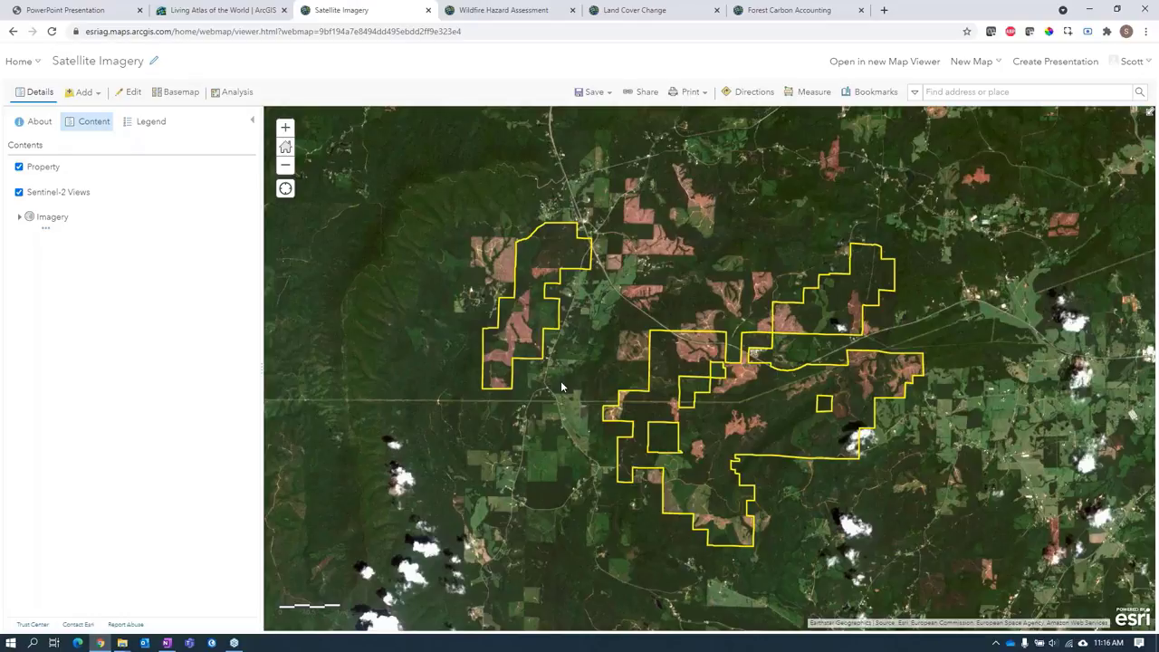
- Check the Sentinel-2 imagery's acquisition date near the forest property boundaries and close the pop-up
click(625, 356)
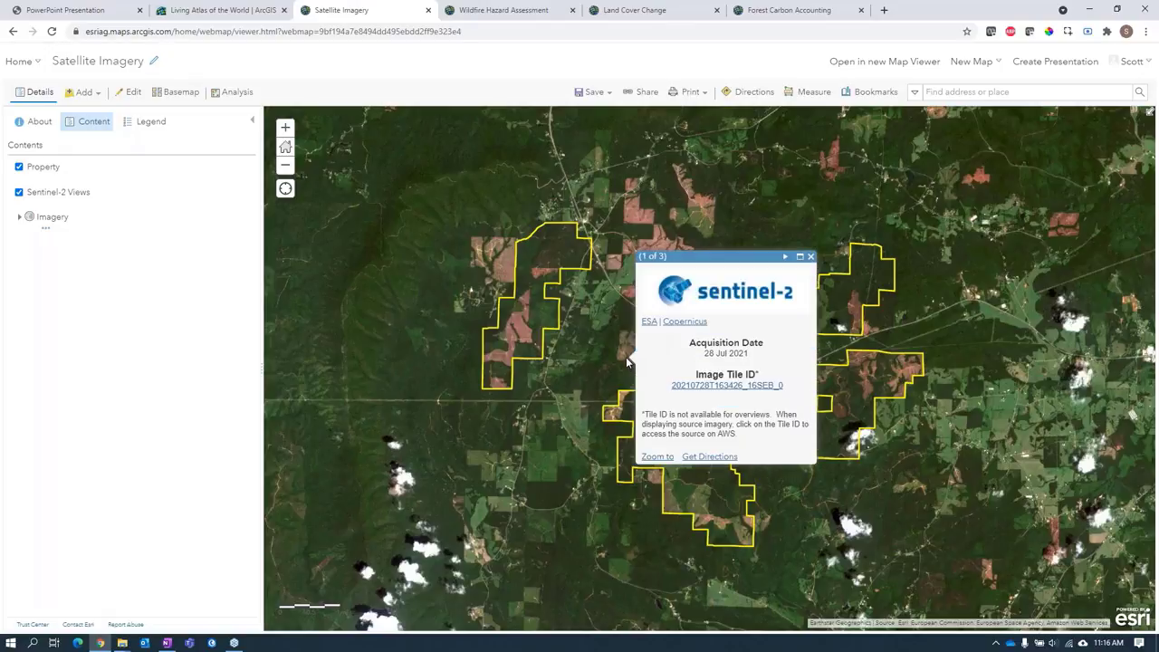
drag(707, 355, 749, 354)
click(812, 257)
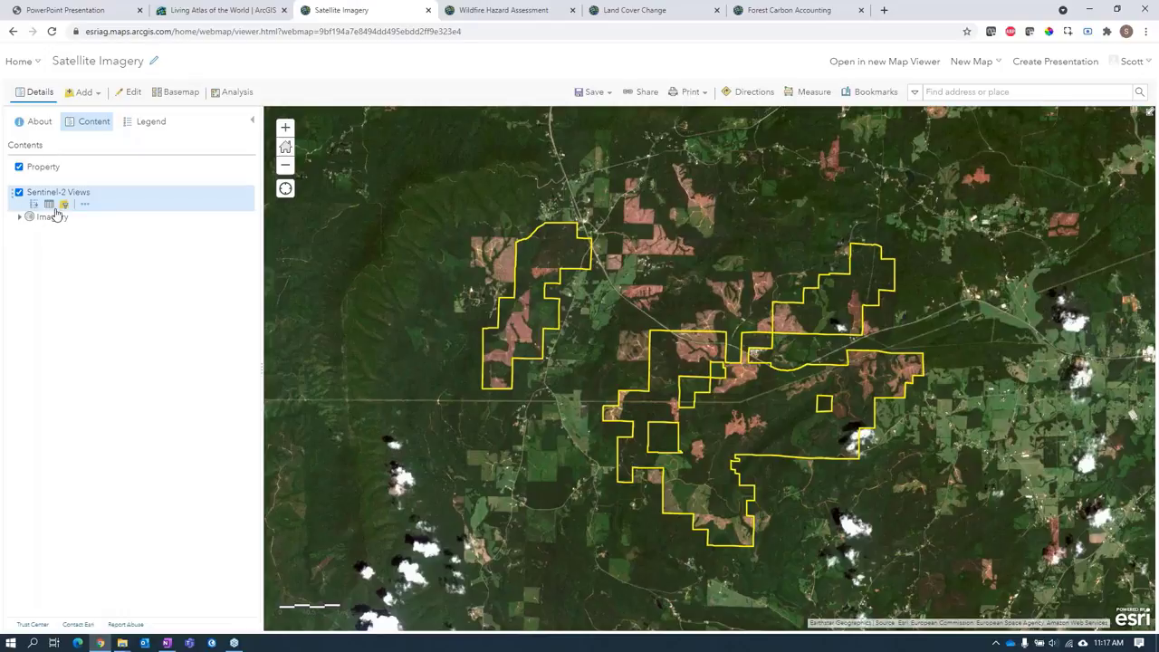
- Set the Sentinel-2 Views layer's image display renderer to Agriculture with DRA and apply it
click(84, 205)
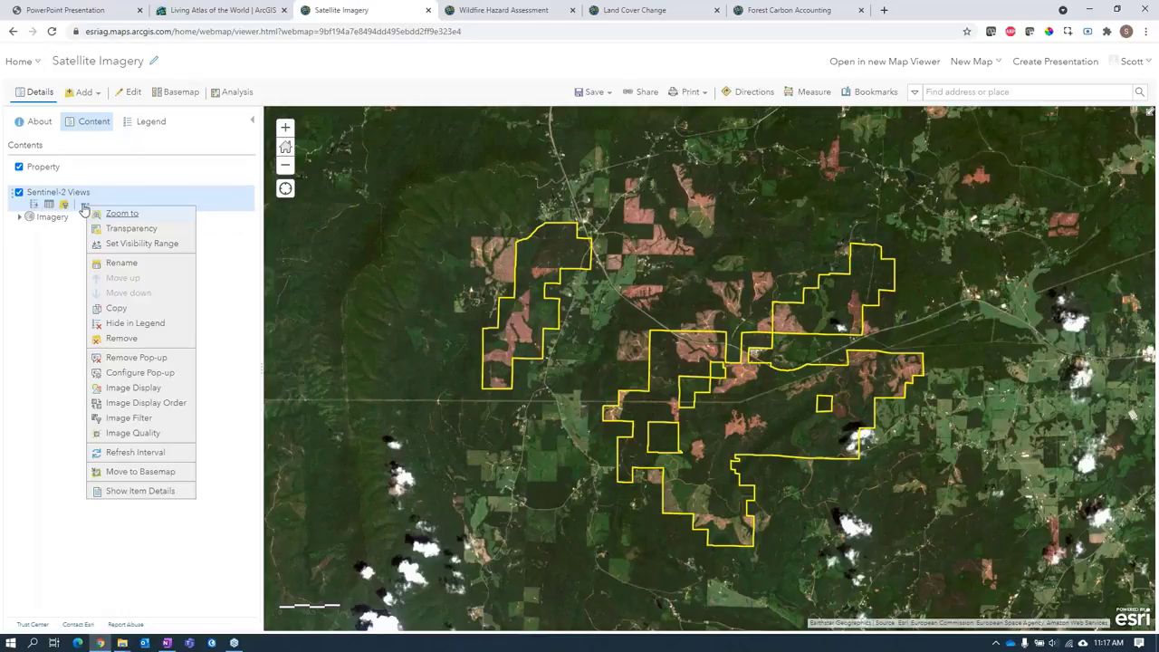
click(129, 388)
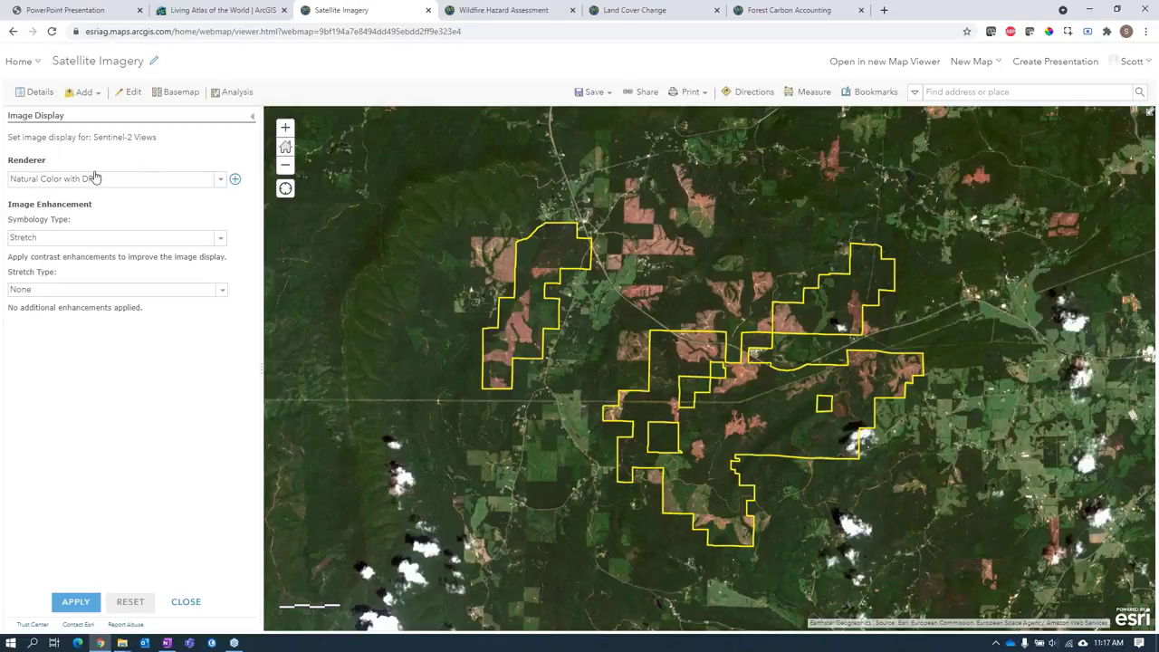
click(222, 180)
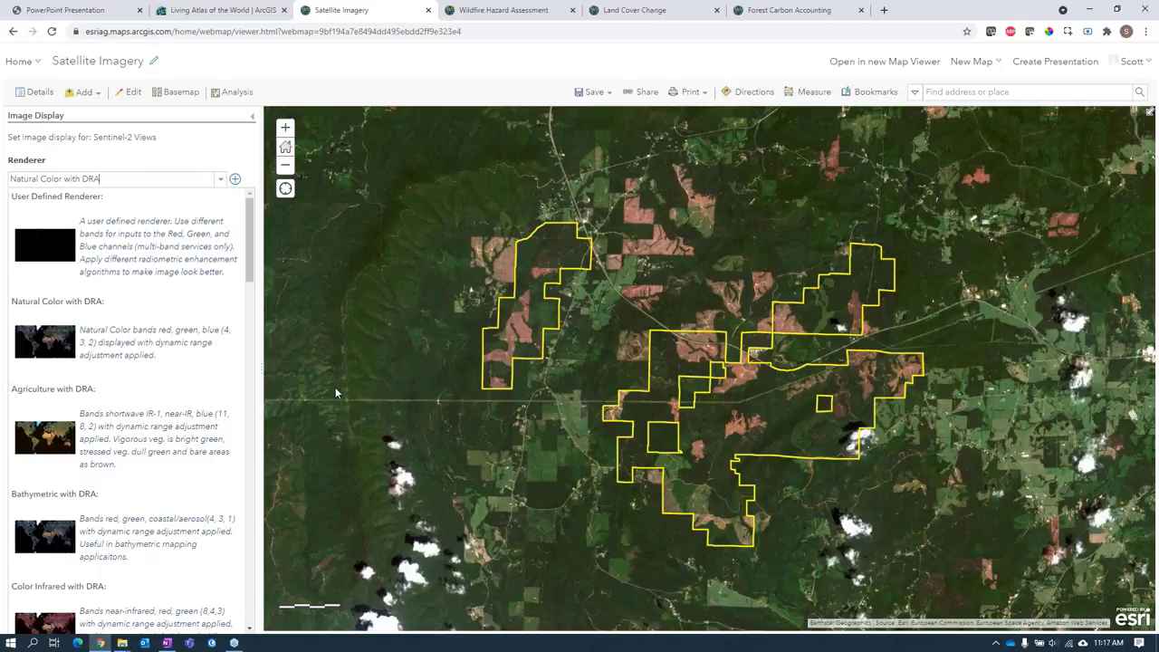
click(55, 426)
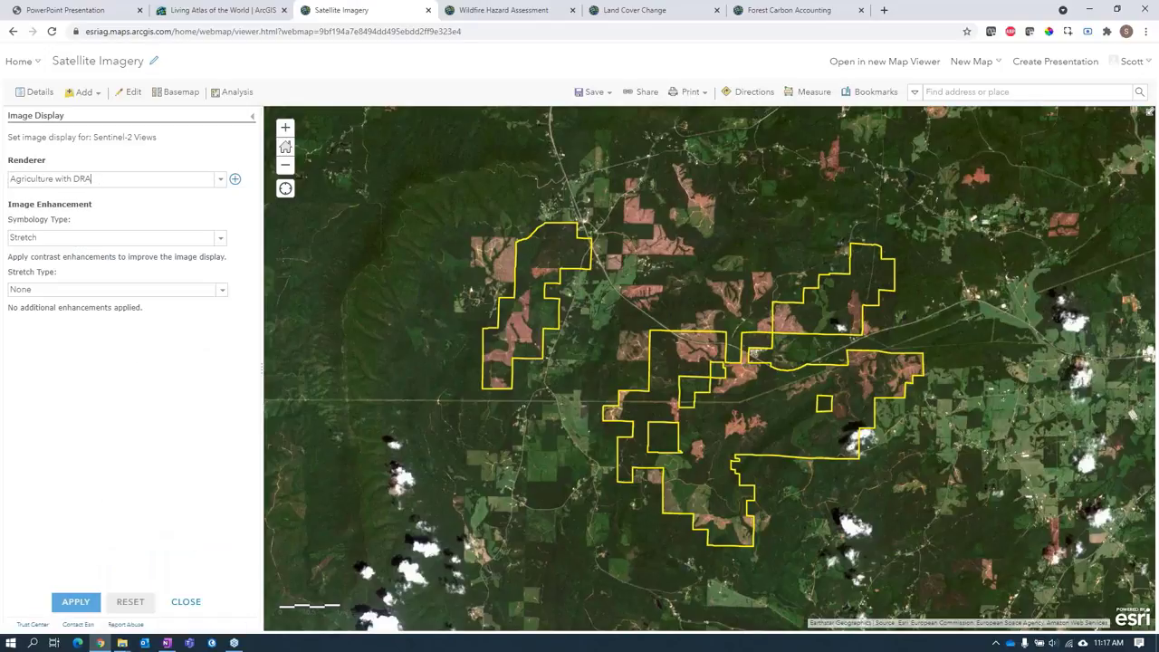
click(76, 602)
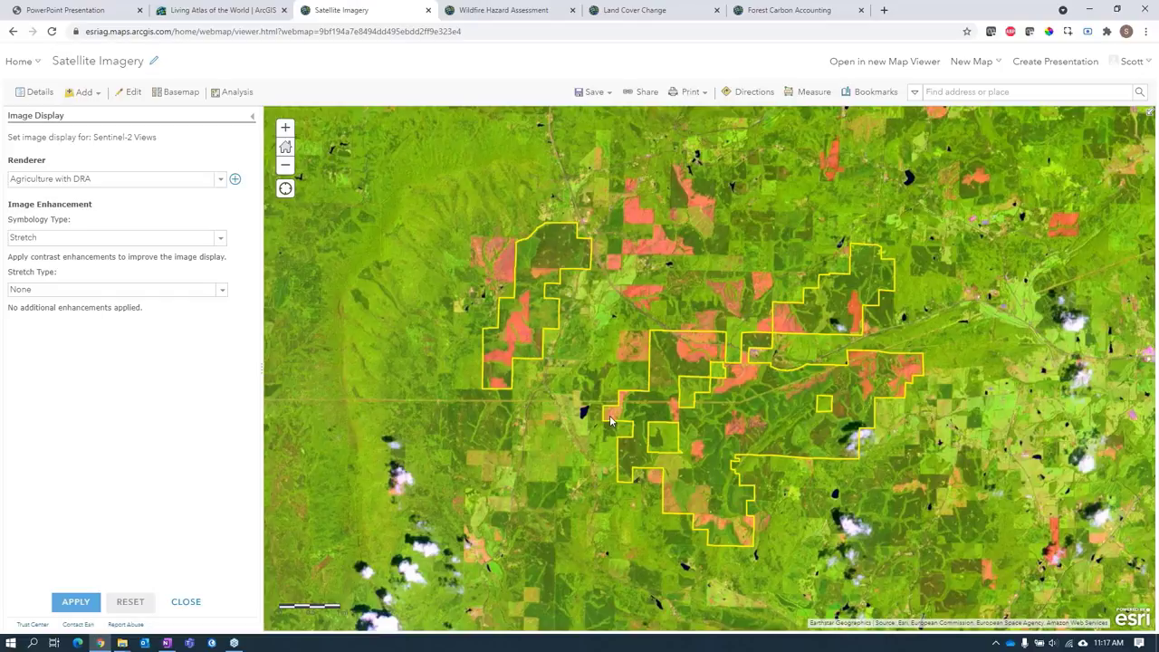
click(181, 601)
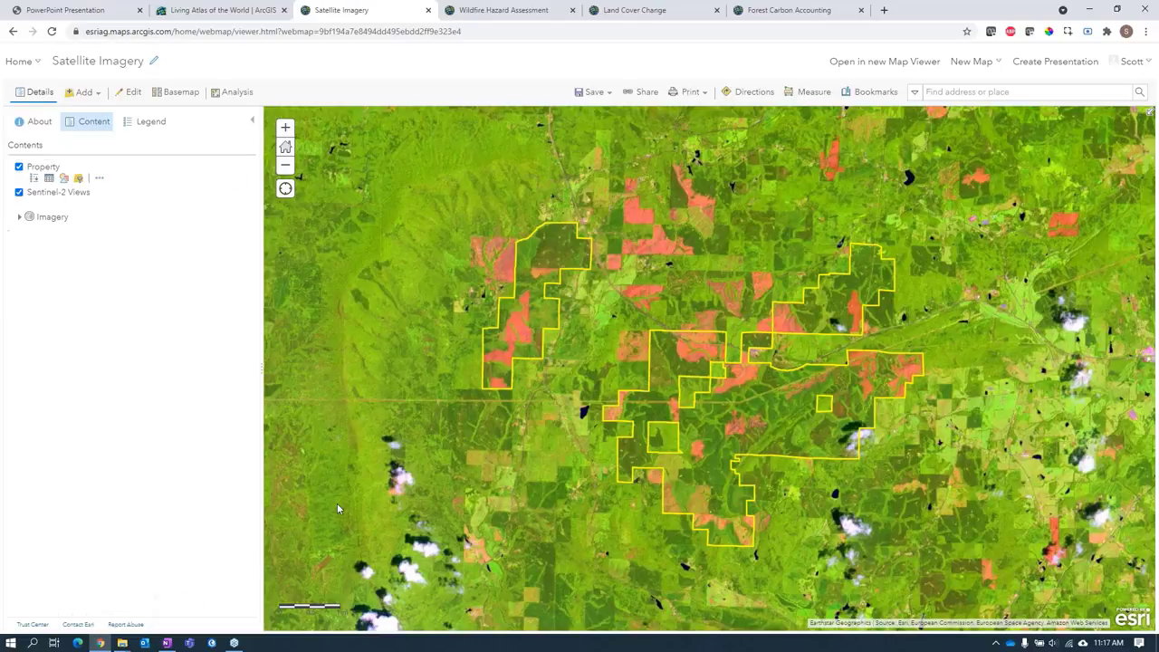
- Go to the bookmarked farmland properties and hide the Sentinel-2 Views layer to examine the fields on the basemap imagery
click(871, 92)
click(880, 192)
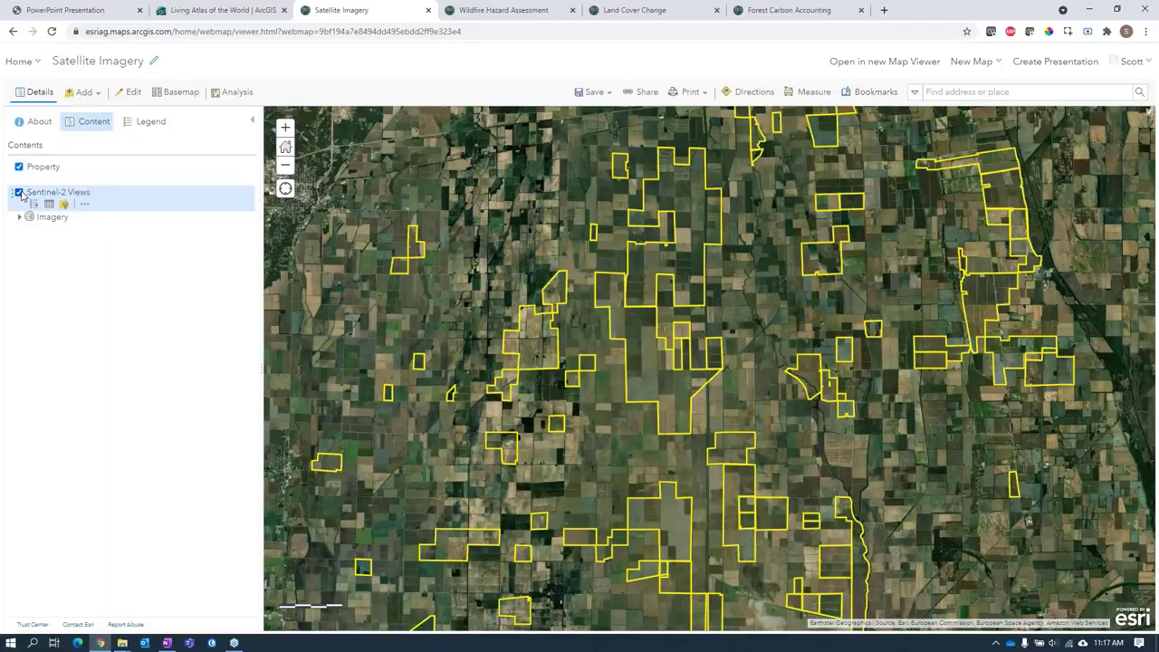
click(19, 193)
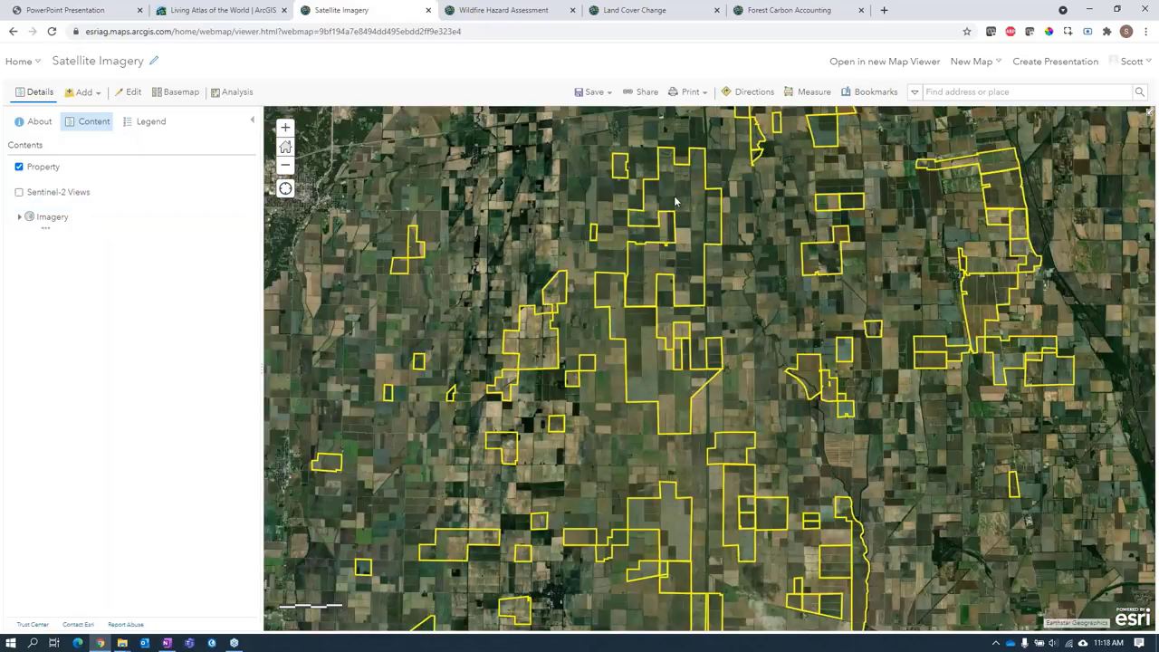
scroll(673, 192, up, 2)
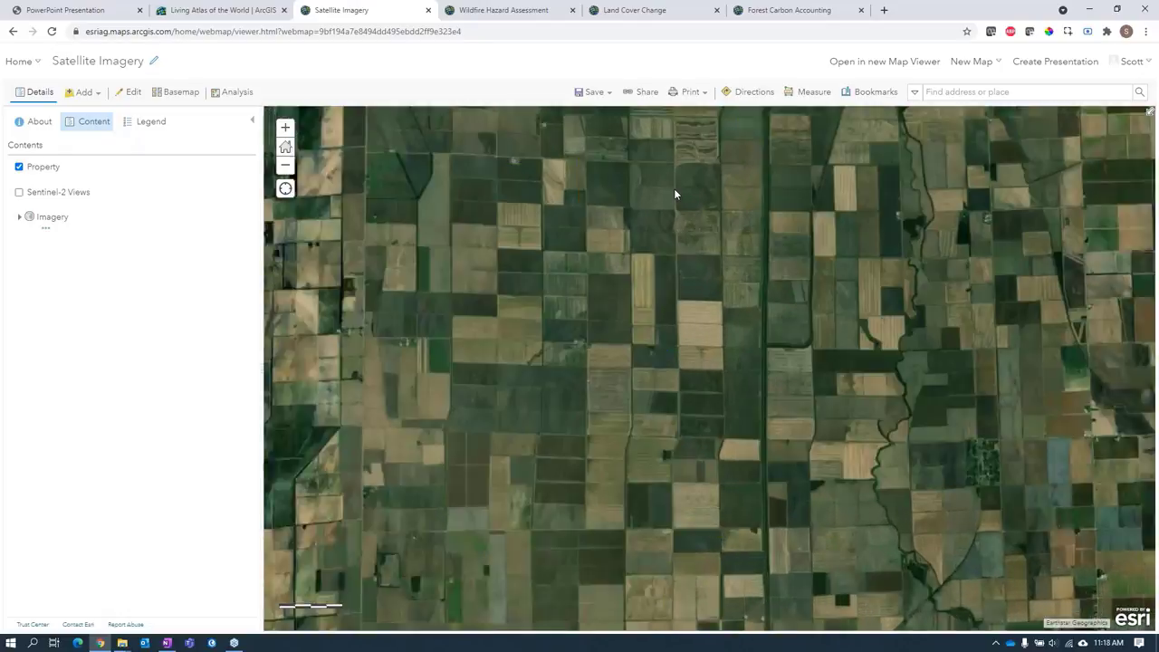
scroll(673, 194, up, 1)
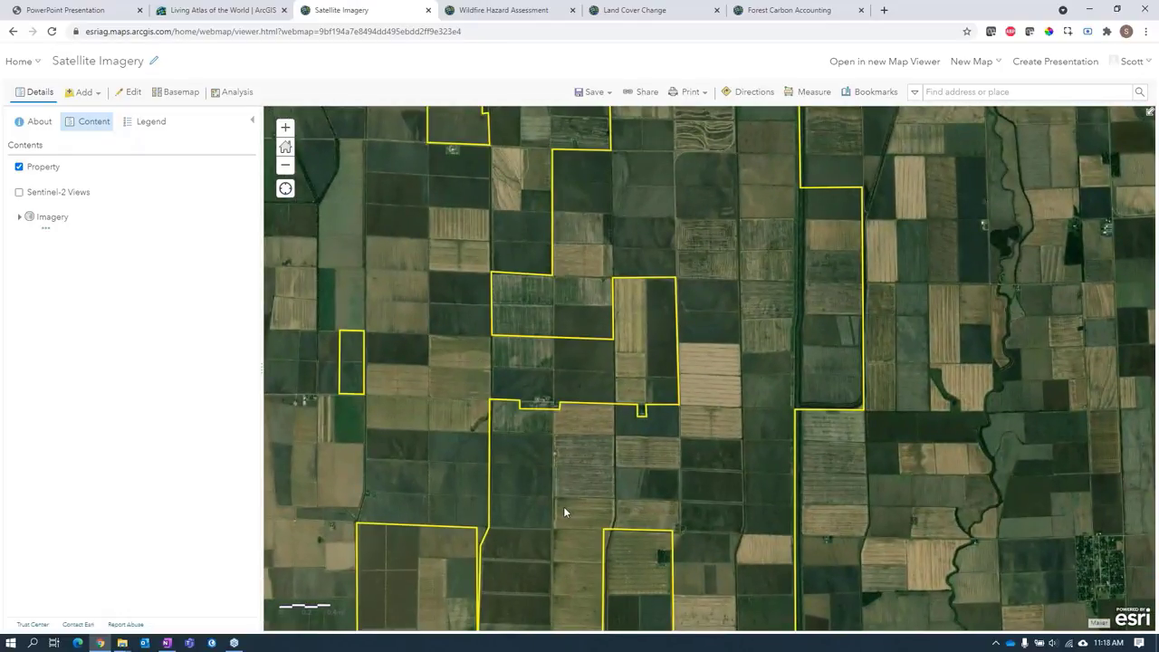
drag(563, 507, 584, 448)
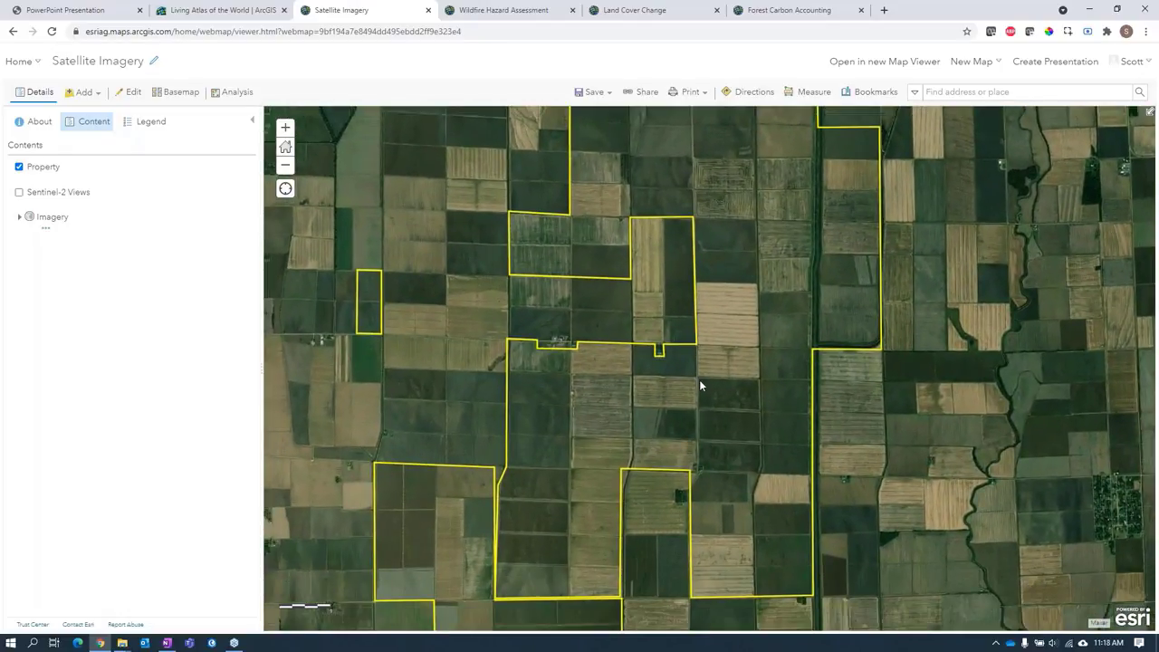
drag(699, 385, 698, 531)
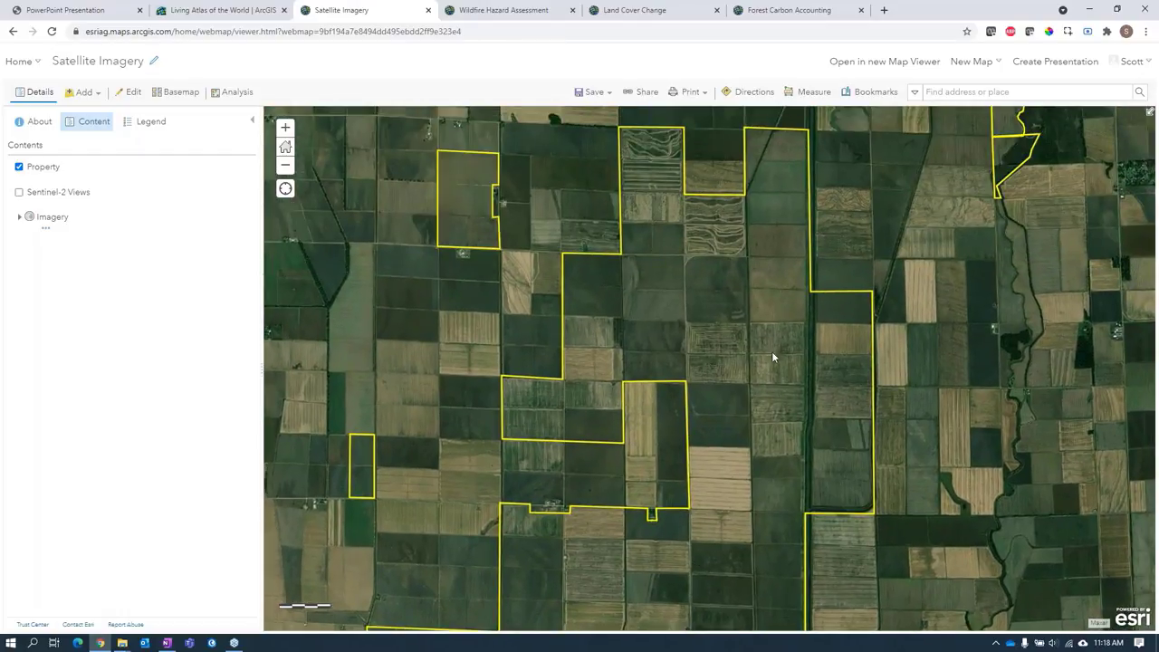
- Show the Sentinel-2 Views layer again and compare the basemap's capture date with the Sentinel-2 acquisition date over the farmland
click(19, 192)
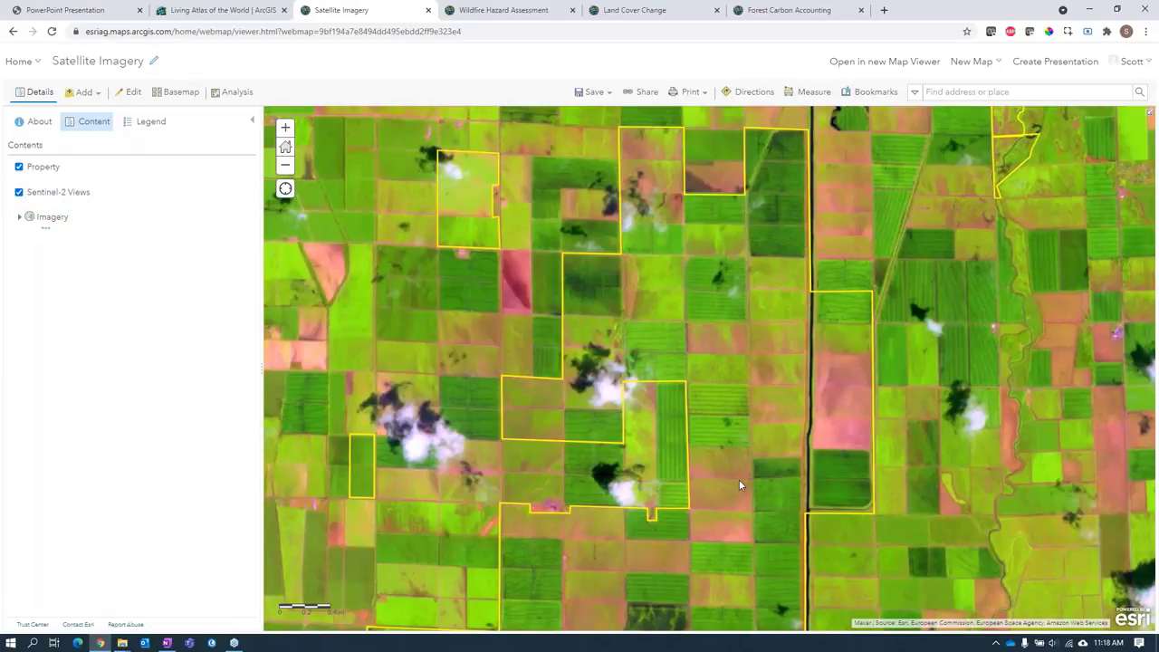
drag(739, 479, 725, 319)
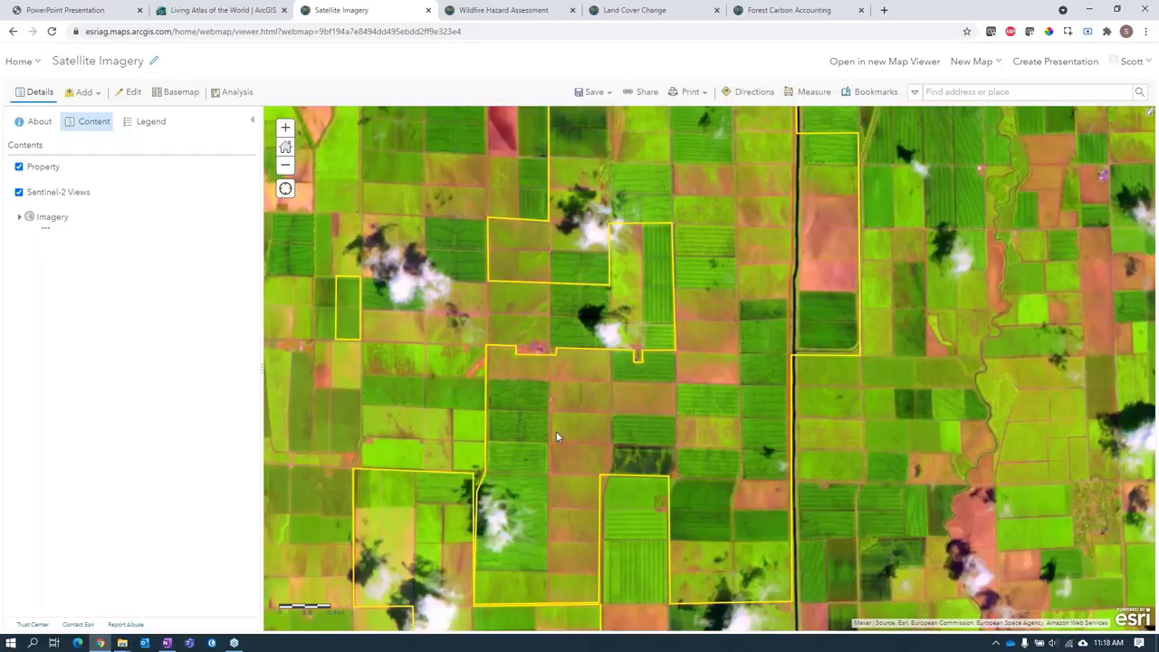
click(650, 291)
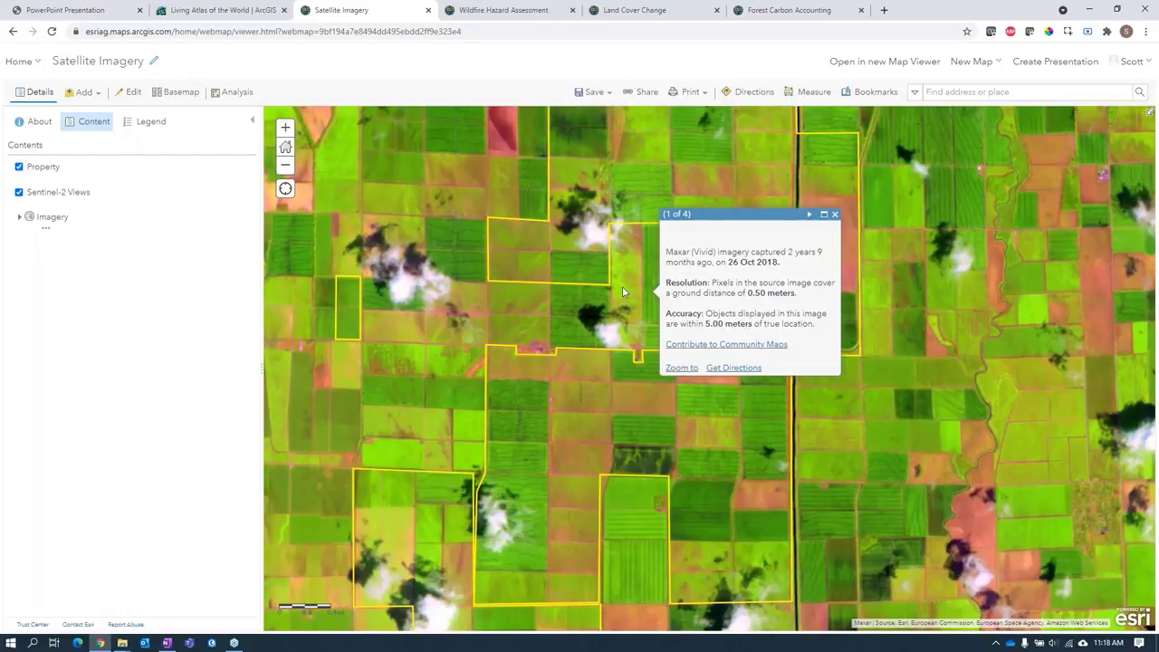
click(808, 214)
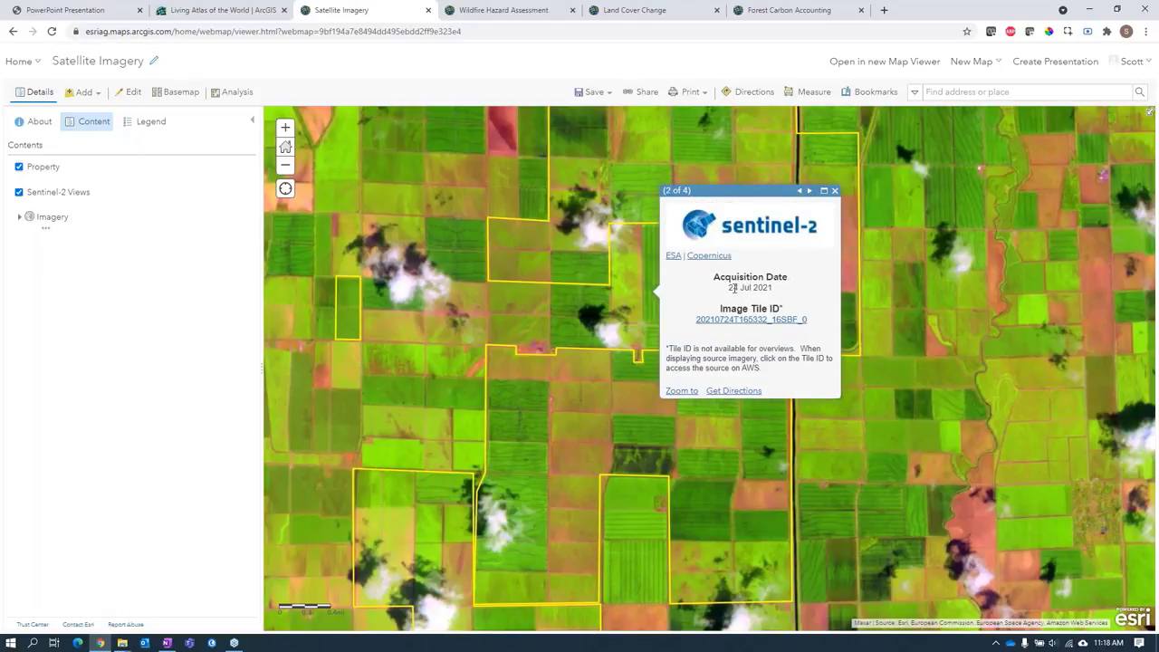
drag(729, 287, 775, 287)
click(834, 191)
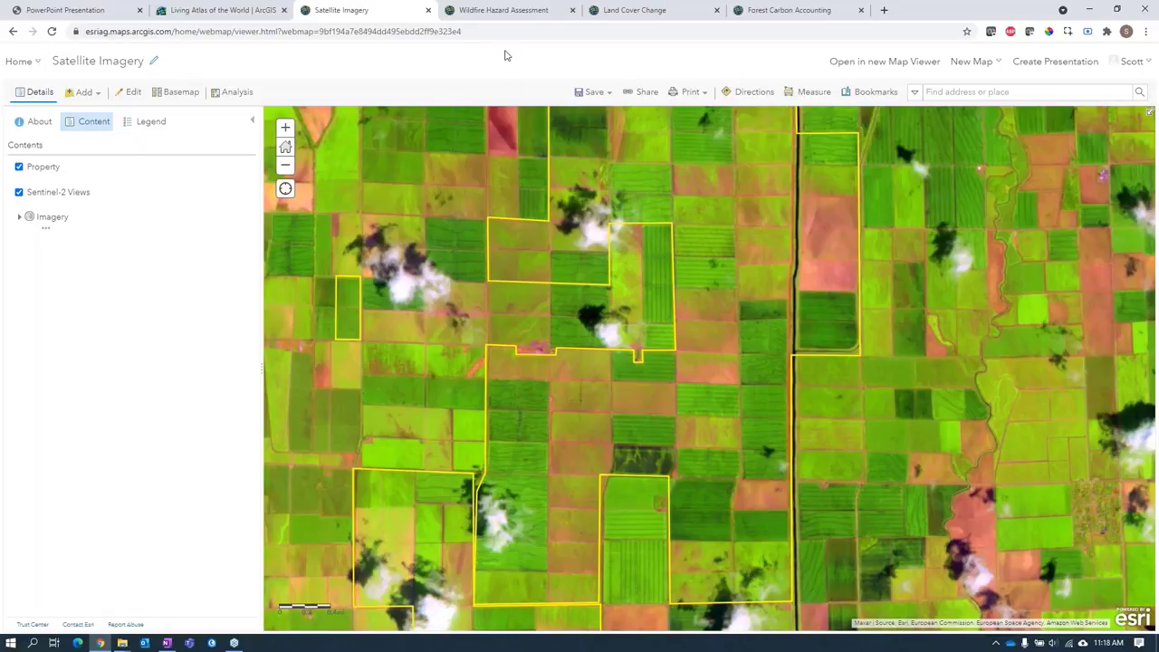
- Switch to the Wildfire Hazard Assessment map and make the Approved THPs layer visible
click(496, 12)
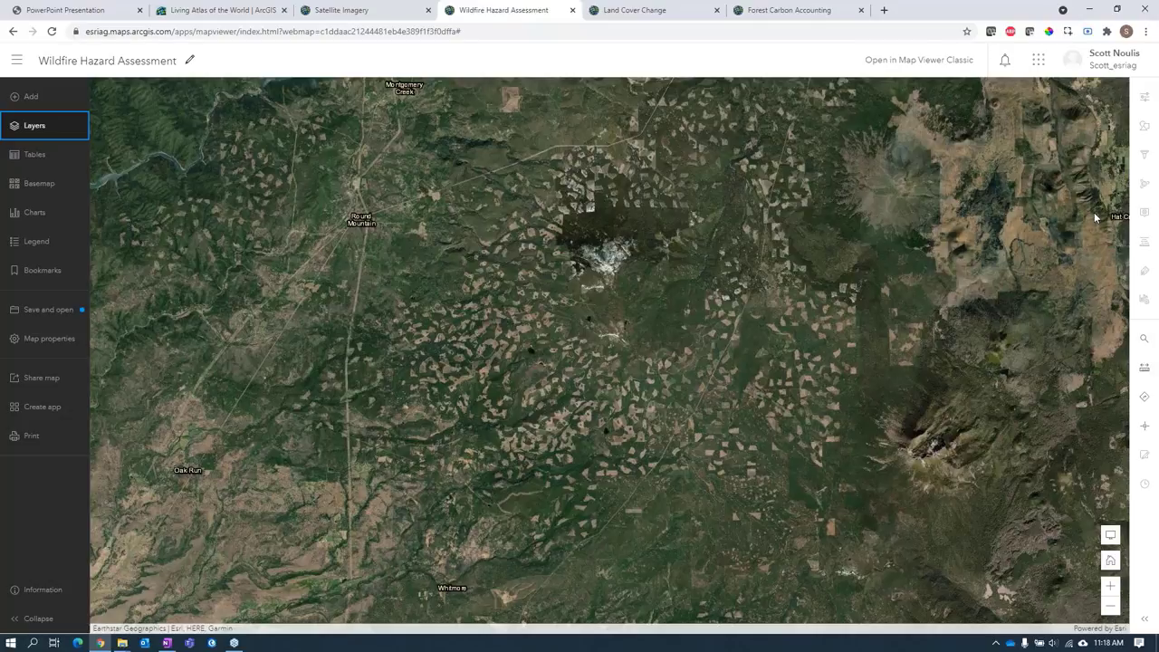
click(37, 127)
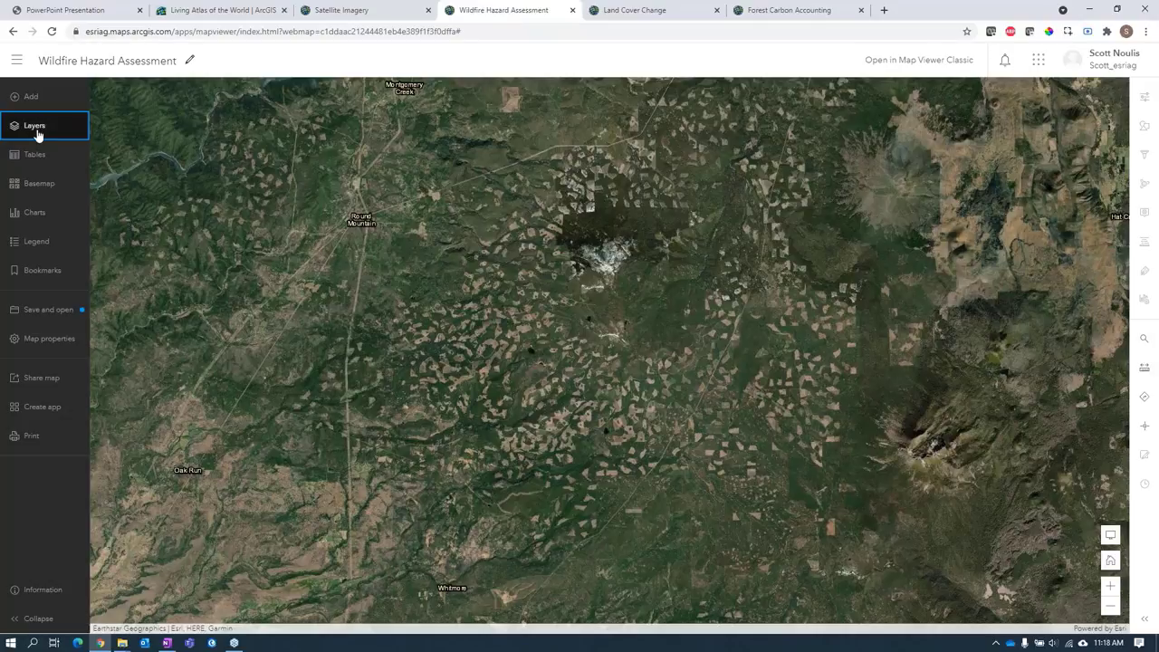
click(288, 130)
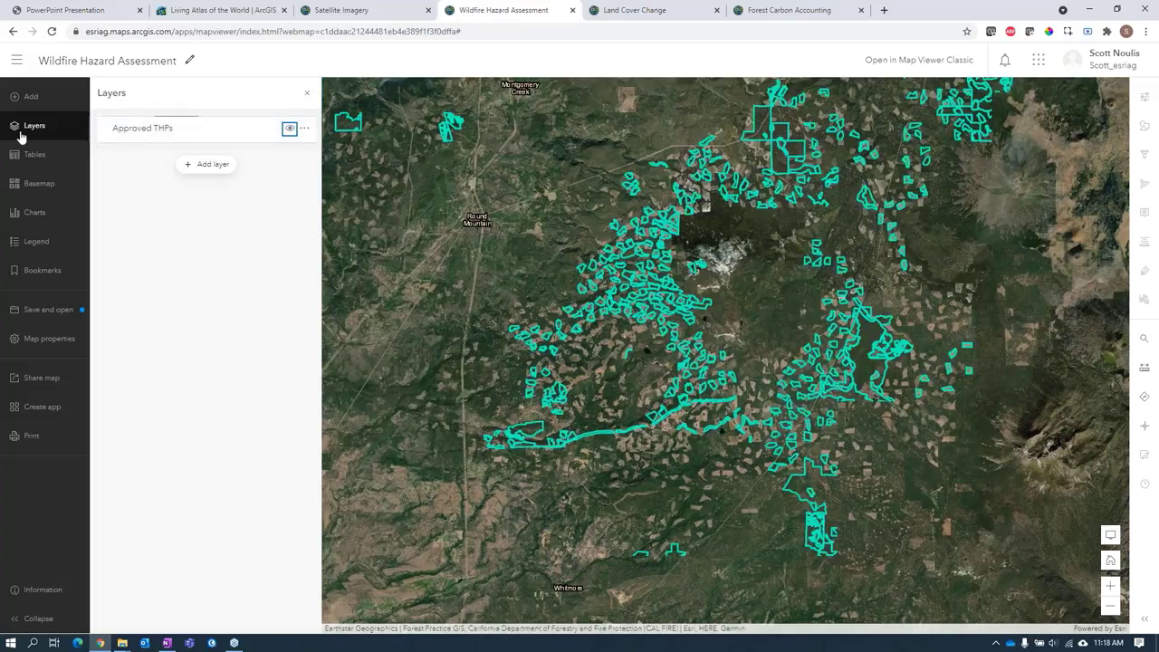
click(25, 128)
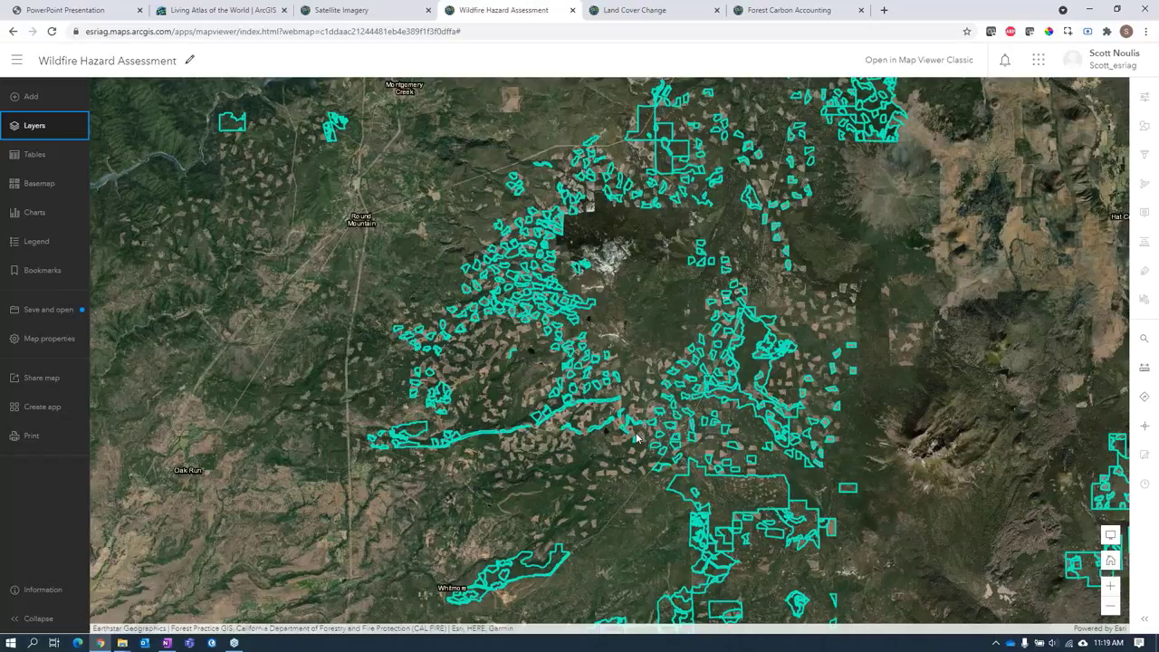
- Start adding a layer from the Living Atlas and search its content for "wildfire potential"
click(25, 125)
click(199, 168)
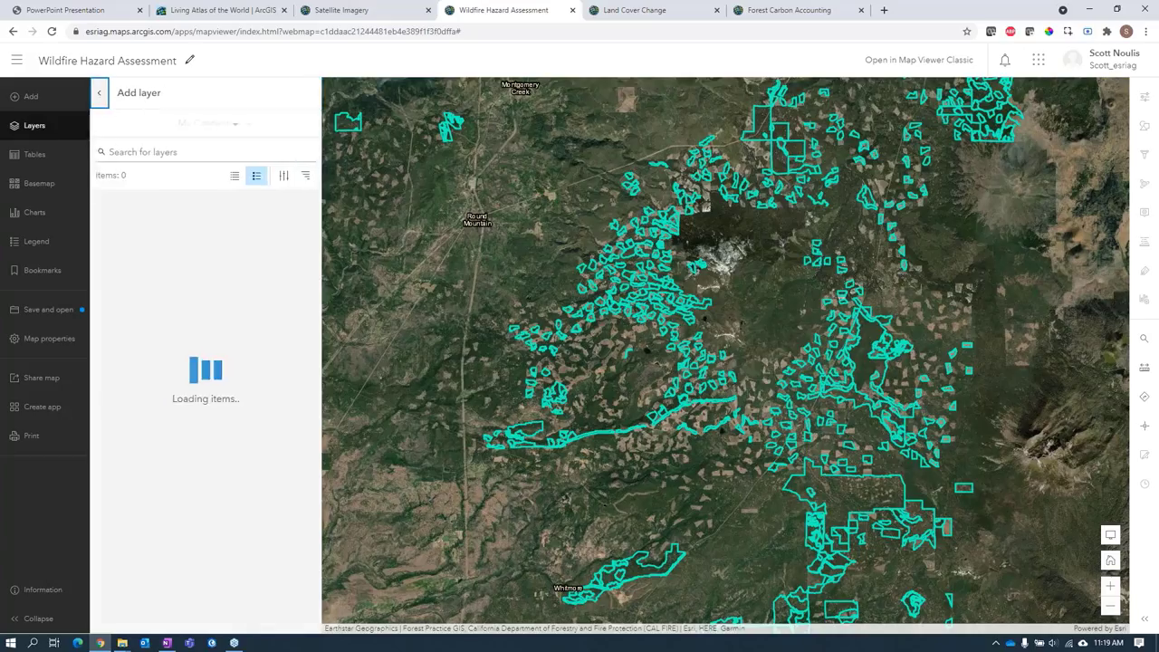
click(231, 124)
click(214, 259)
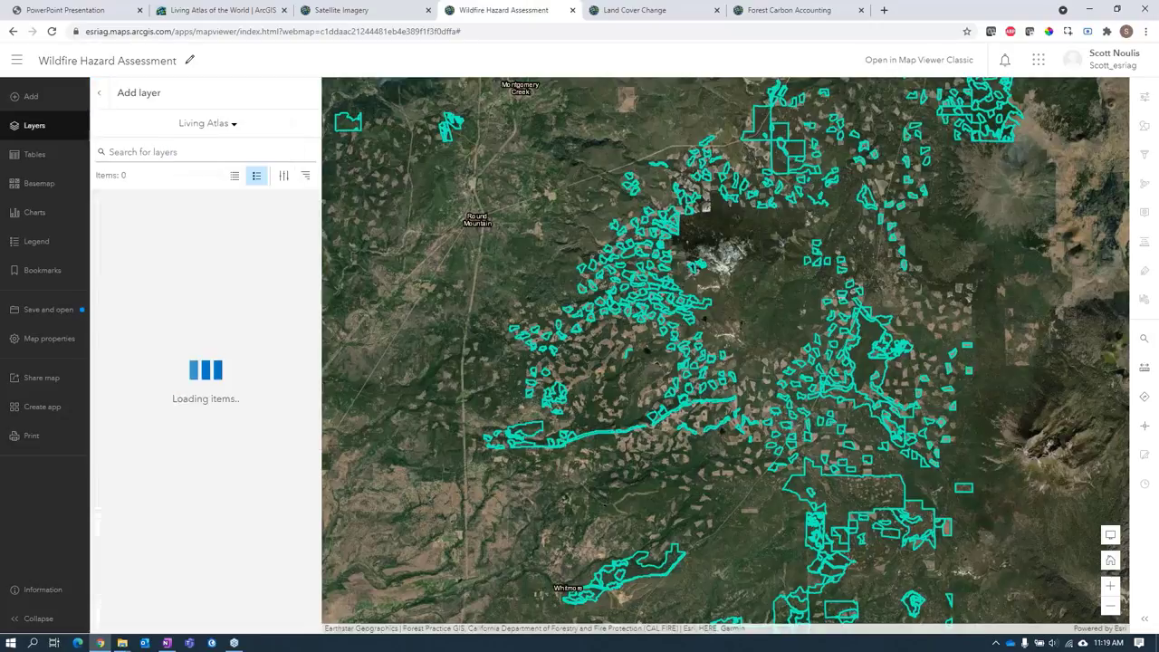
click(172, 153)
text(wild)
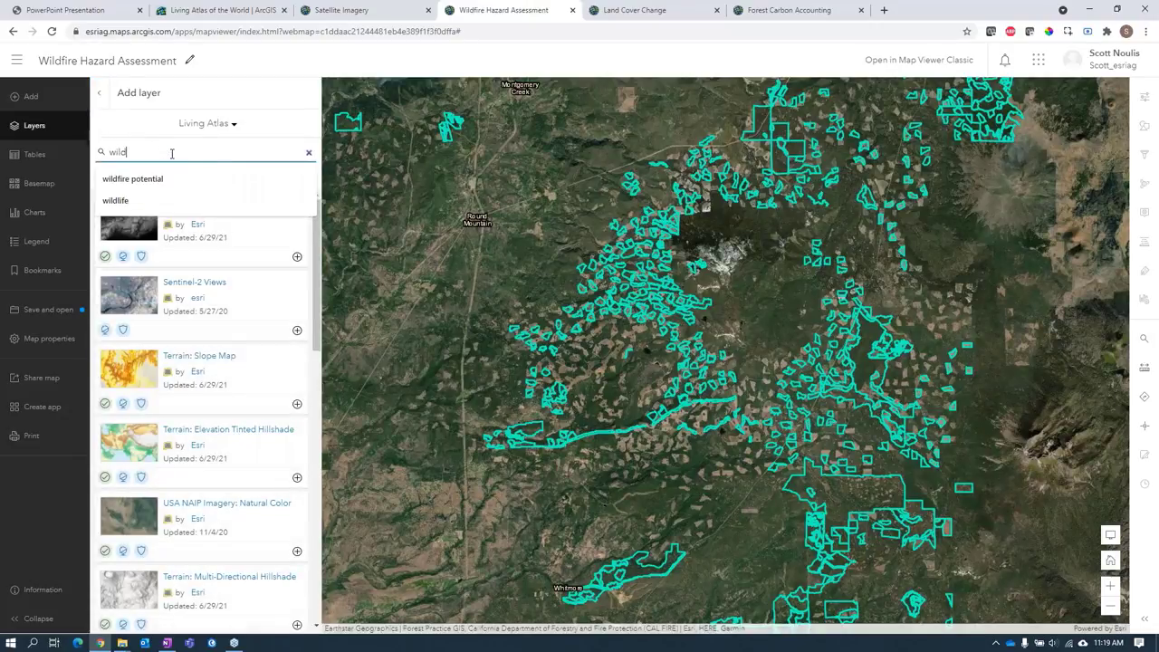
click(147, 179)
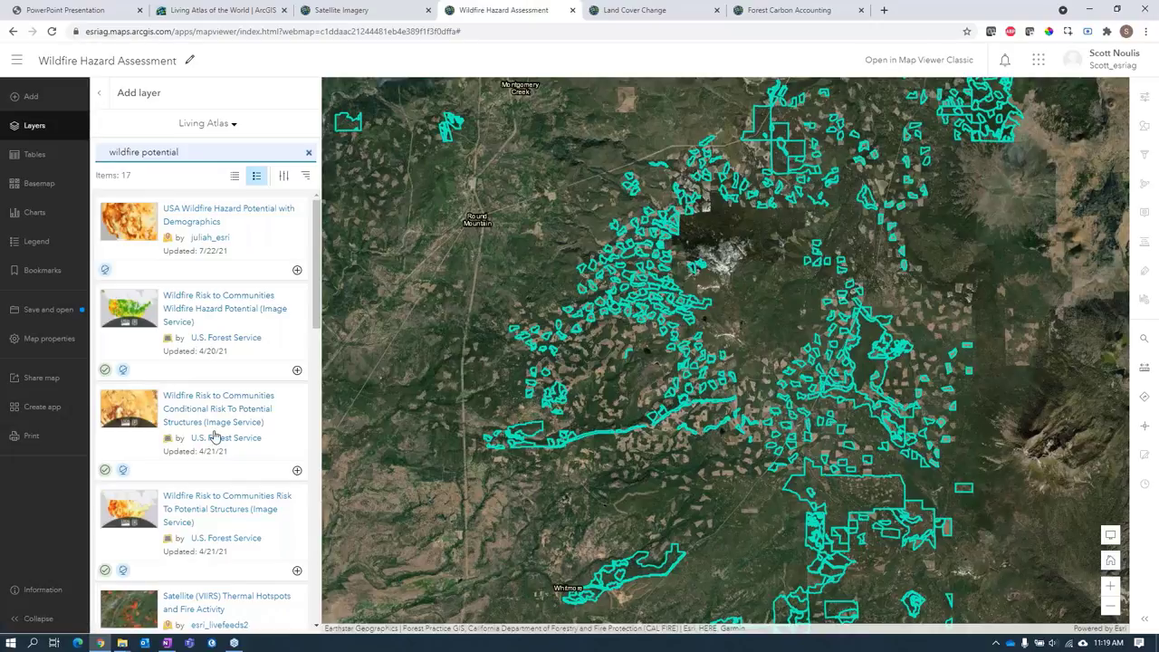
- Read the description of the Wildfire Risk to Communities Wildfire Hazard Potential (Image Service) layer and add it to the map
click(202, 308)
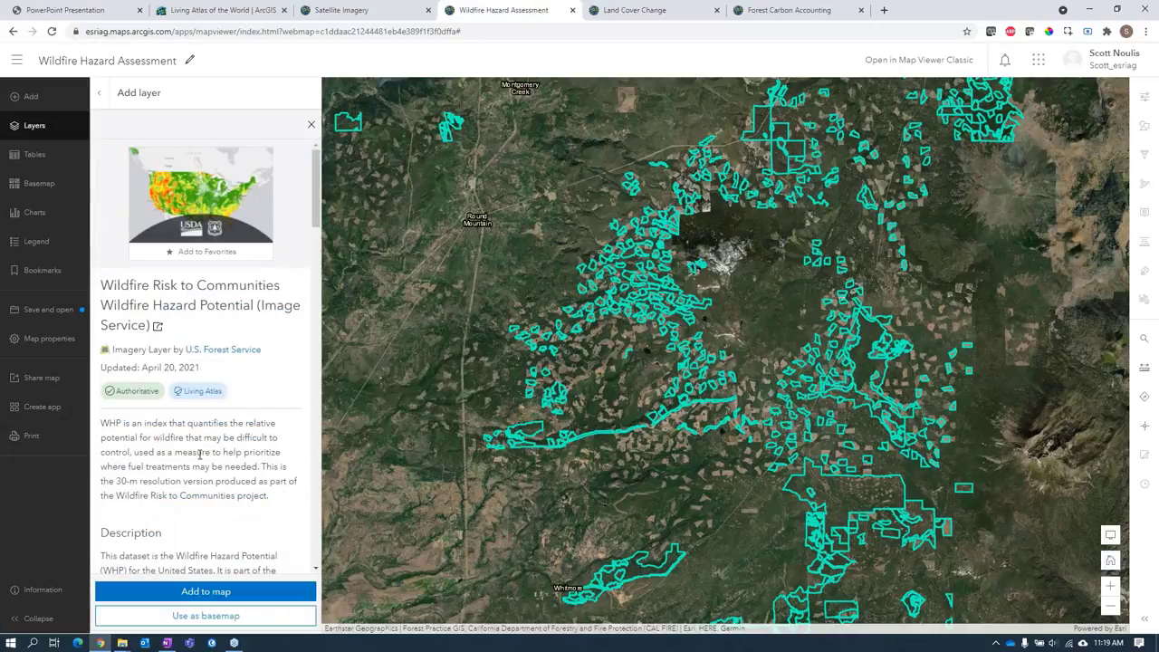
drag(189, 425, 138, 438)
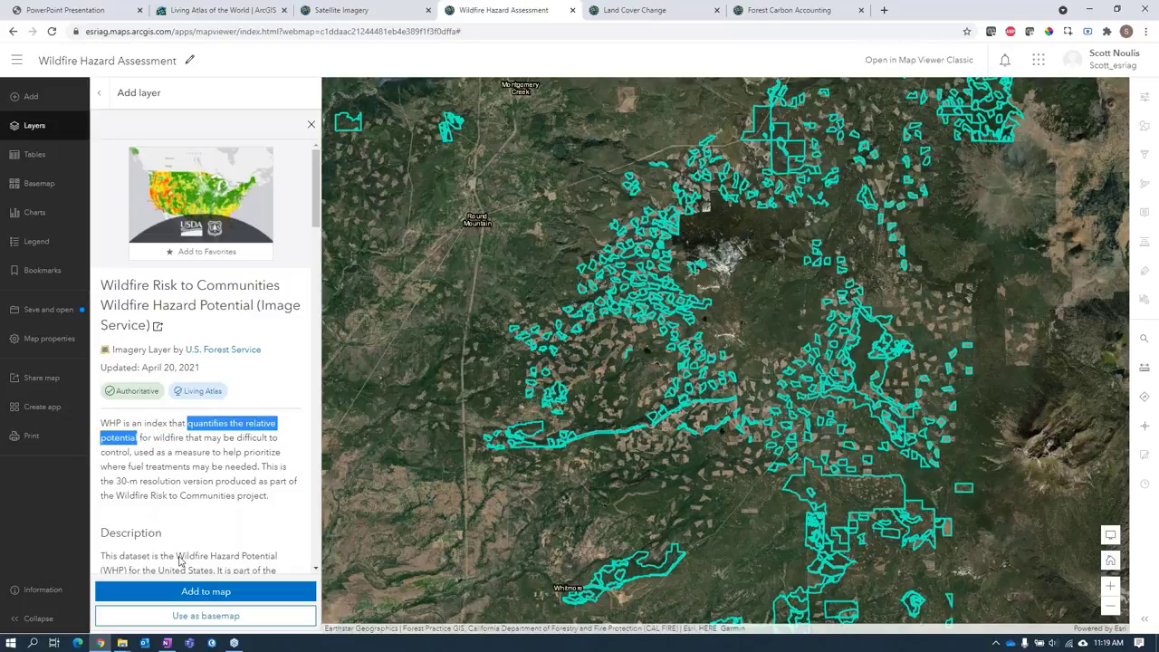
click(192, 592)
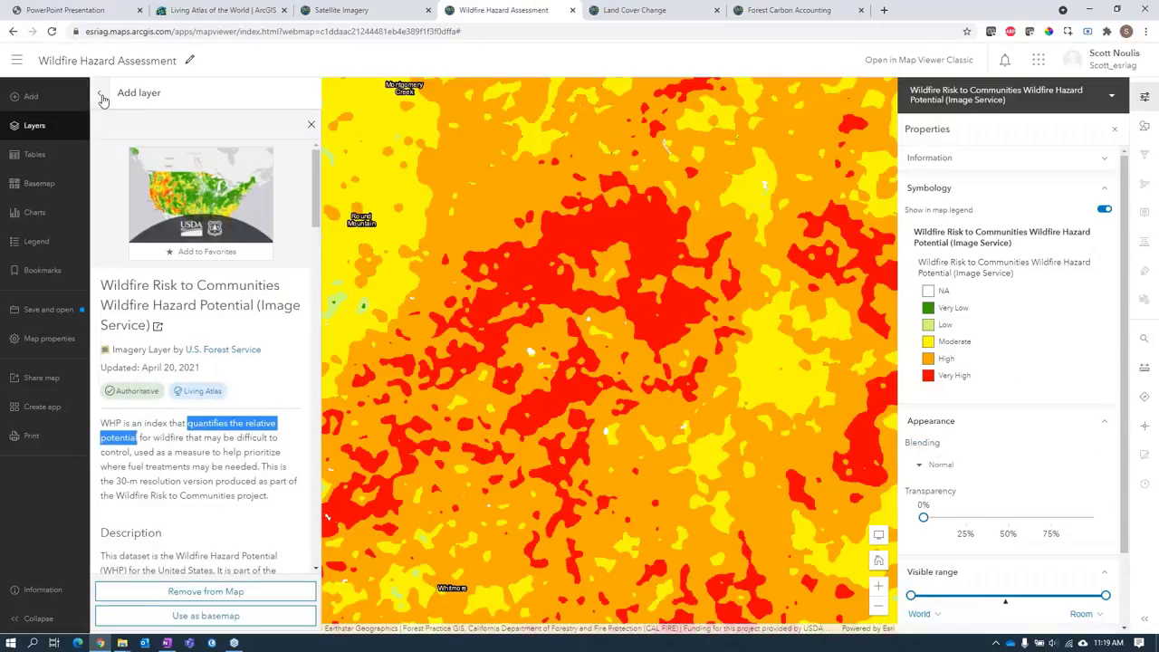
click(99, 93)
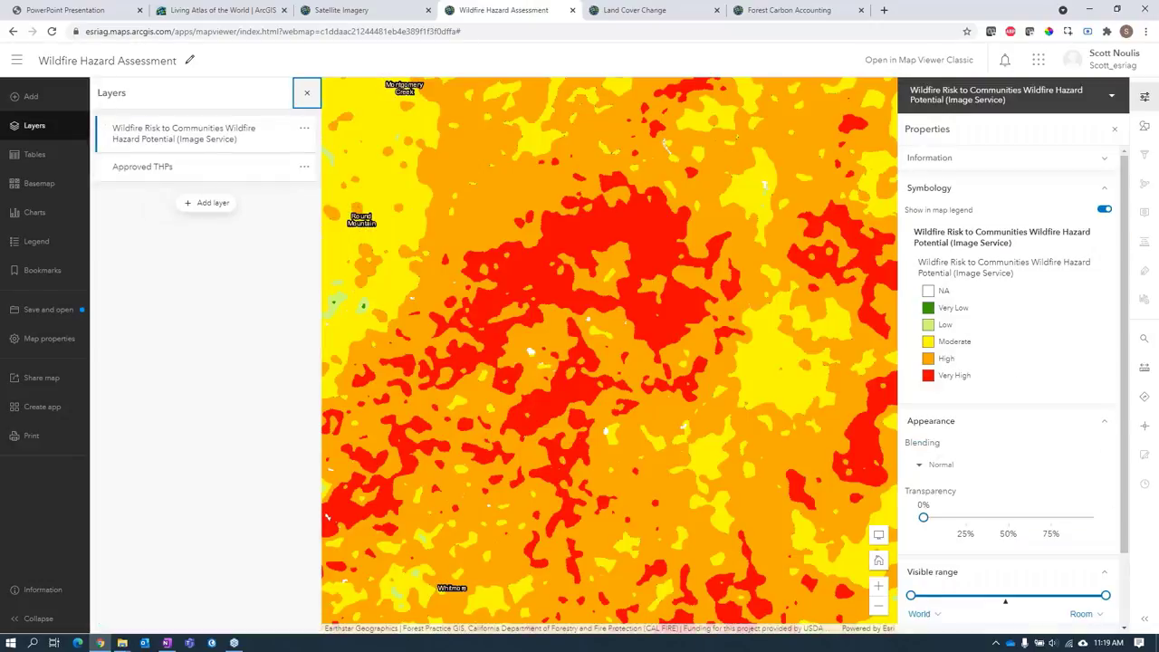
- Set the Wildfire Hazard Potential layer's blending mode to Overlay
click(36, 127)
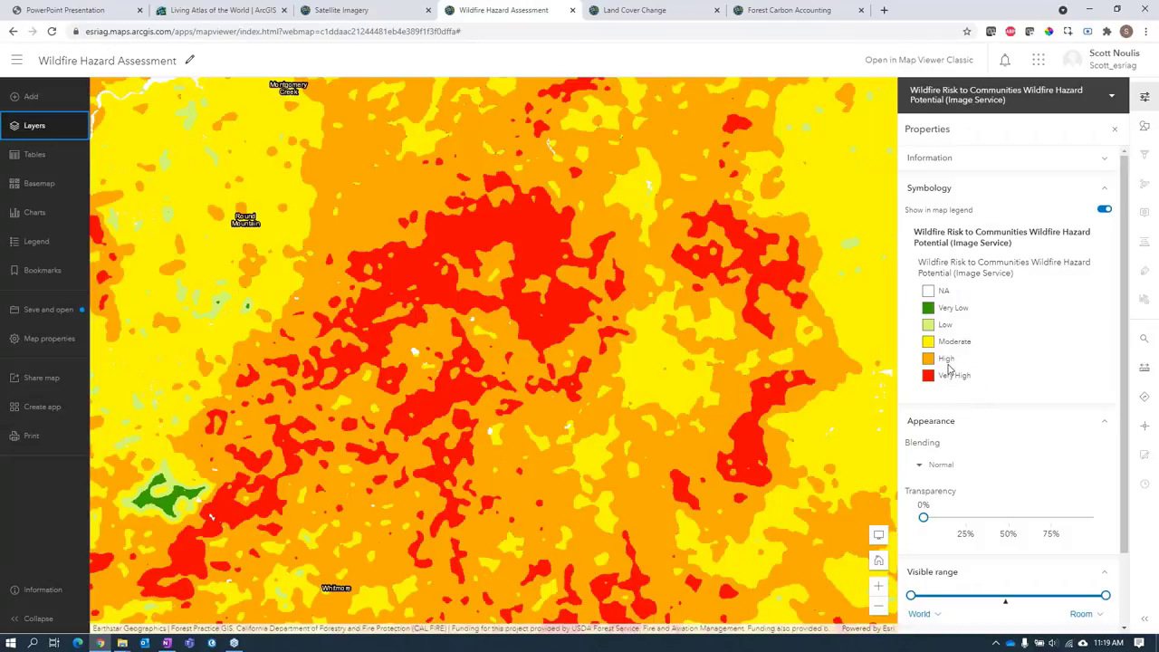
click(922, 464)
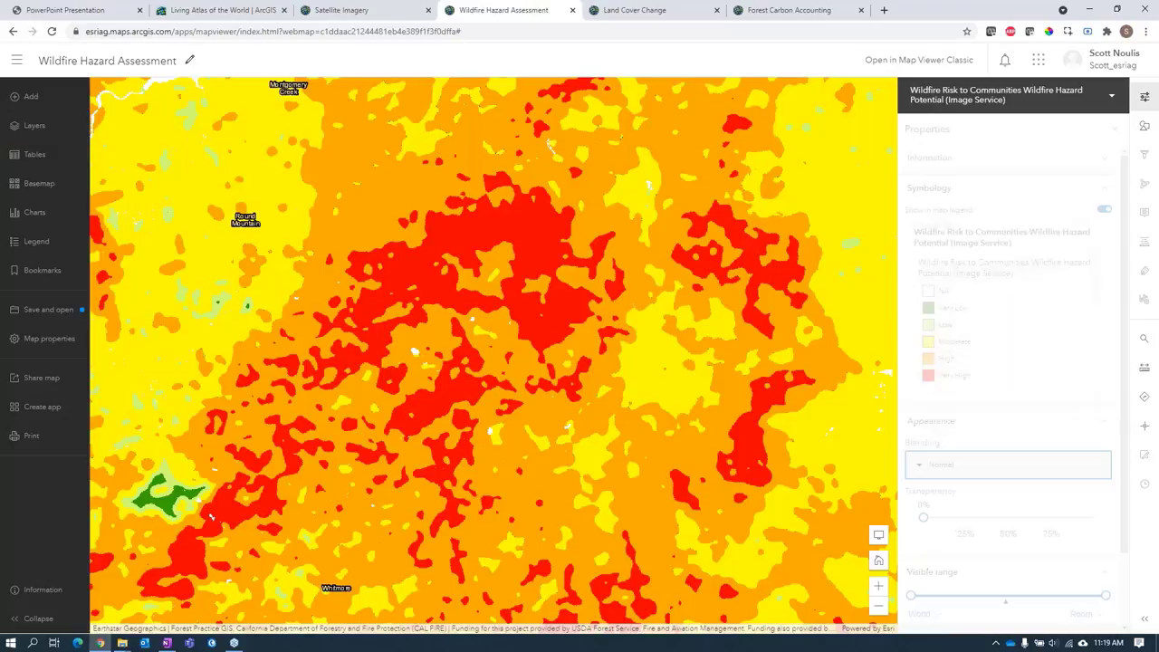
scroll(942, 407, down, 4)
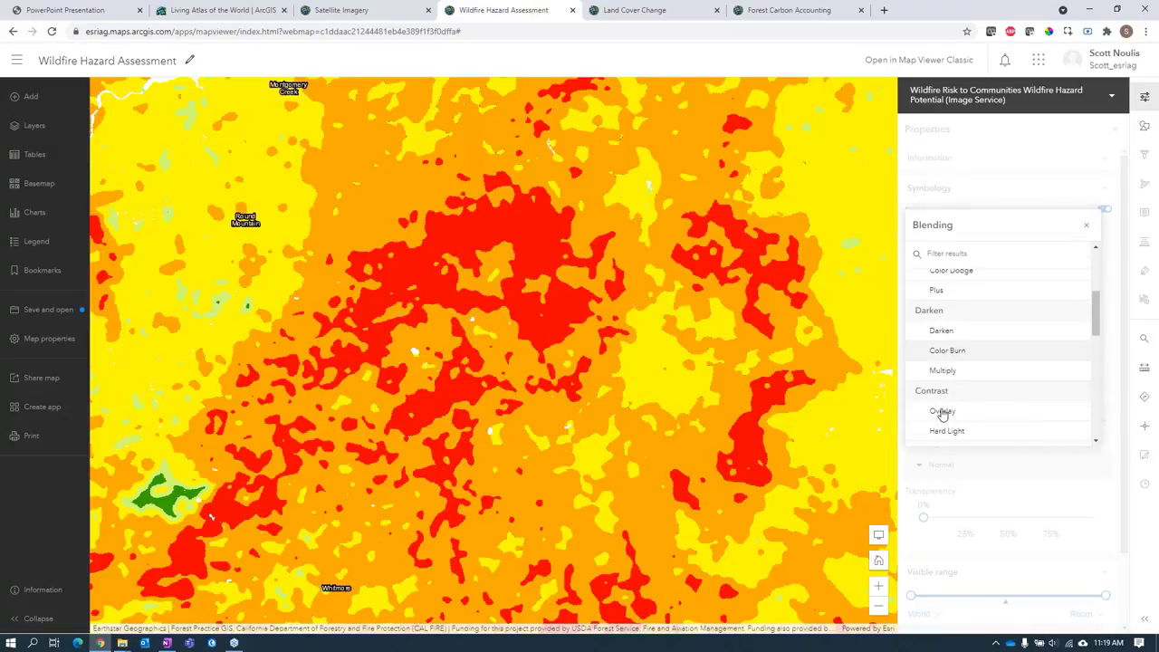
click(942, 411)
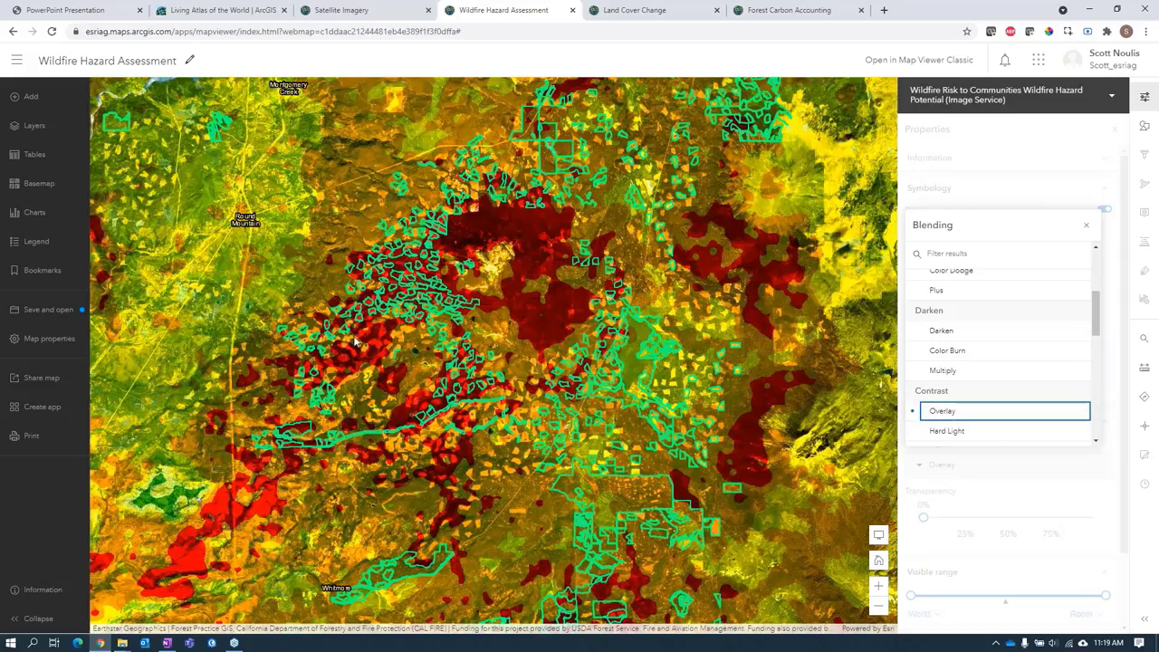
- Inspect the attributes of one approved harvest plan east of Round Mountain and examine the surrounding plans against the wildfire hazard classes
scroll(357, 344, up, 4)
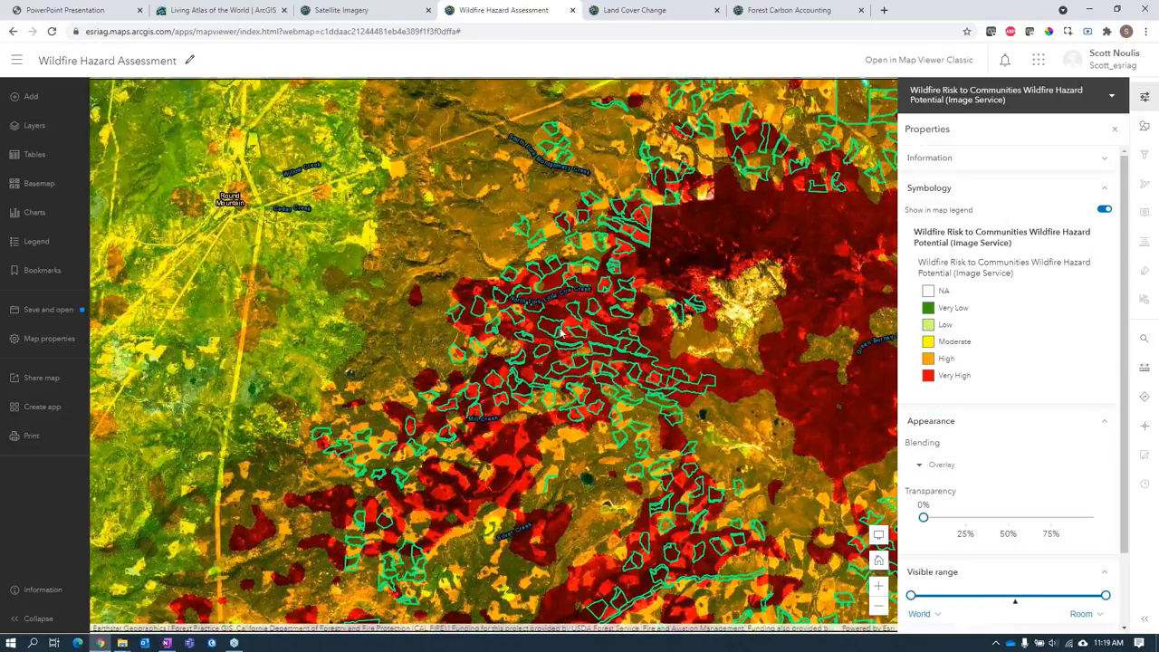
click(554, 331)
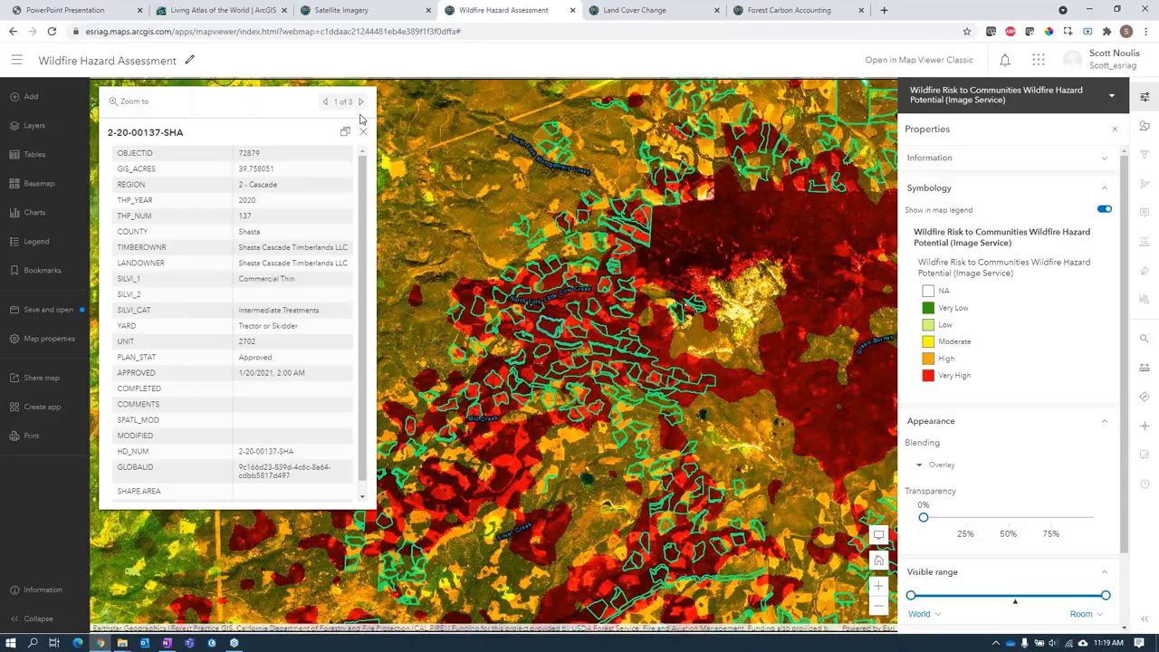
click(363, 136)
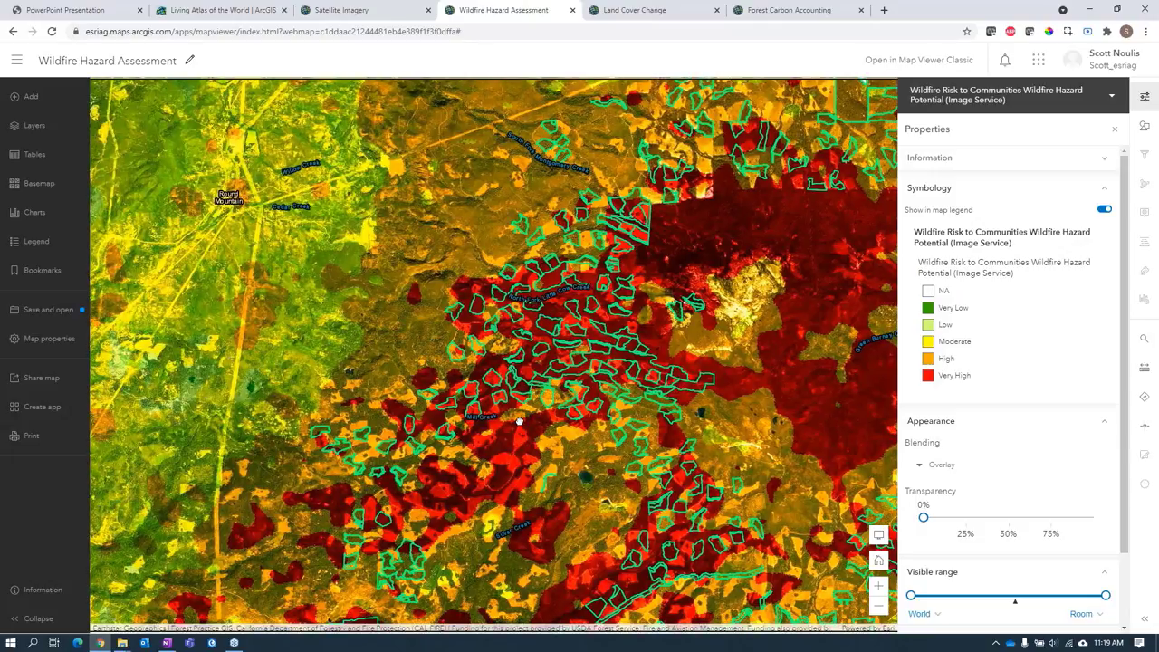
drag(519, 421, 460, 323)
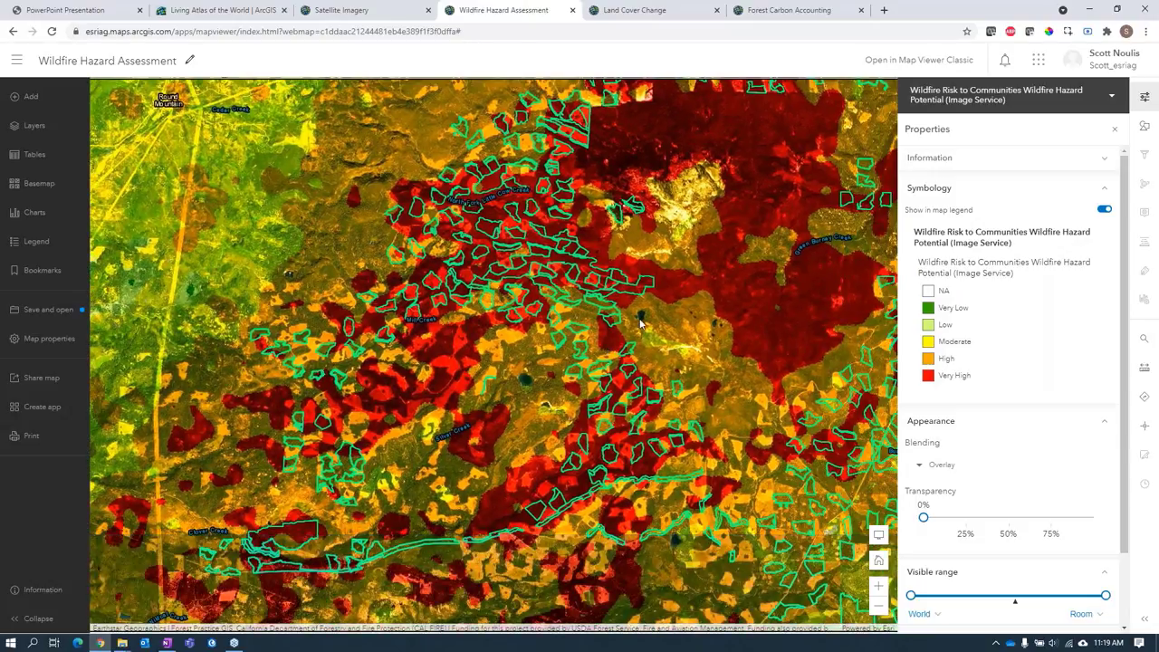
drag(551, 438, 419, 525)
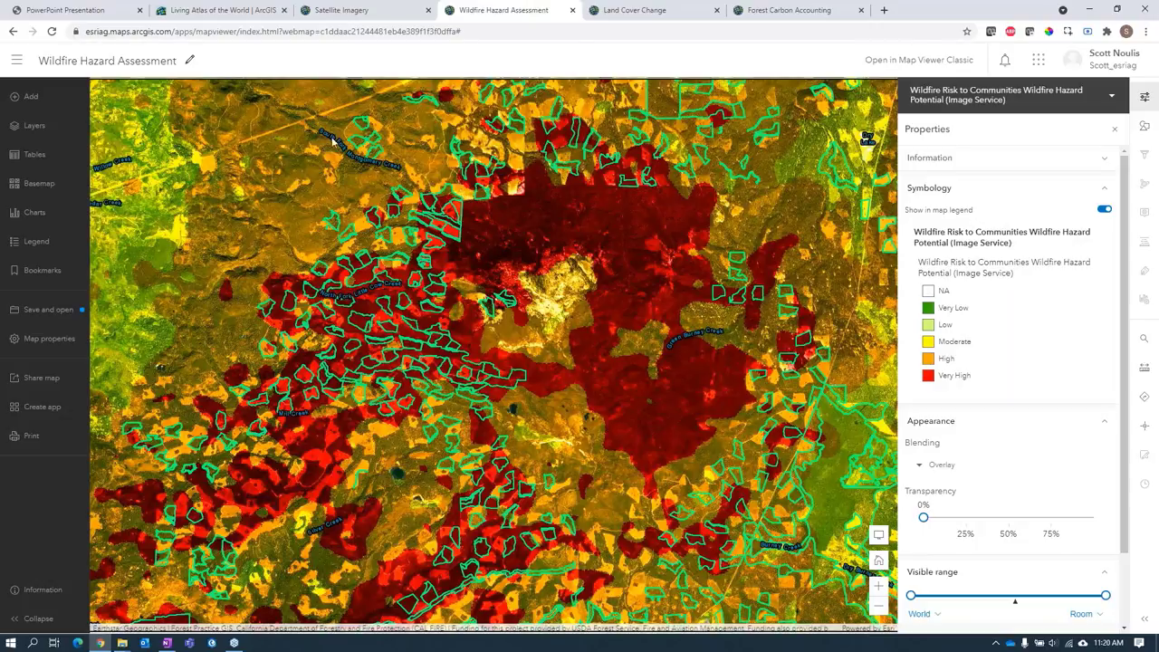
- Switch to the Land Cover Change map and go to its Suburbs bookmark
click(595, 17)
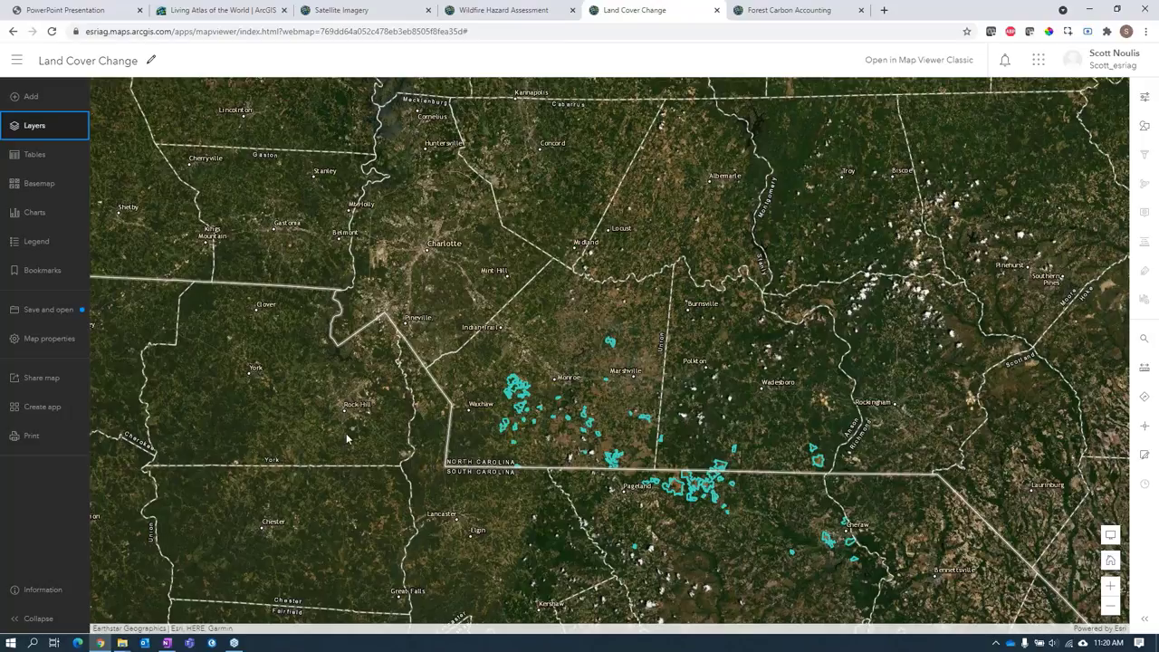
click(34, 273)
click(33, 274)
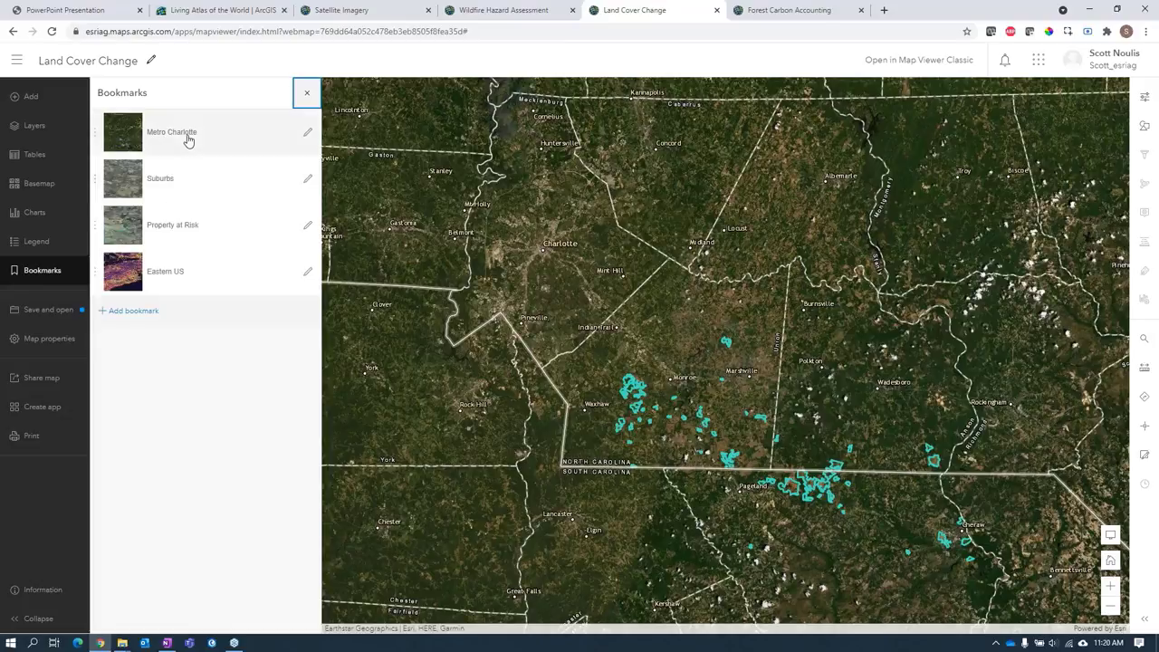
click(172, 185)
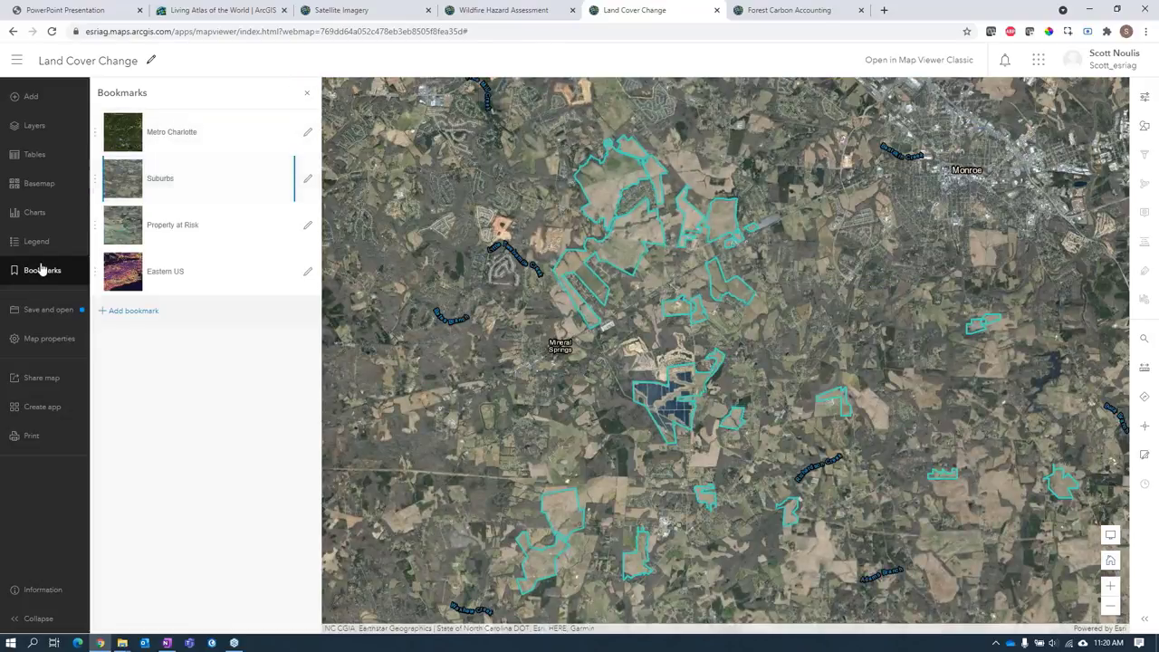
click(33, 271)
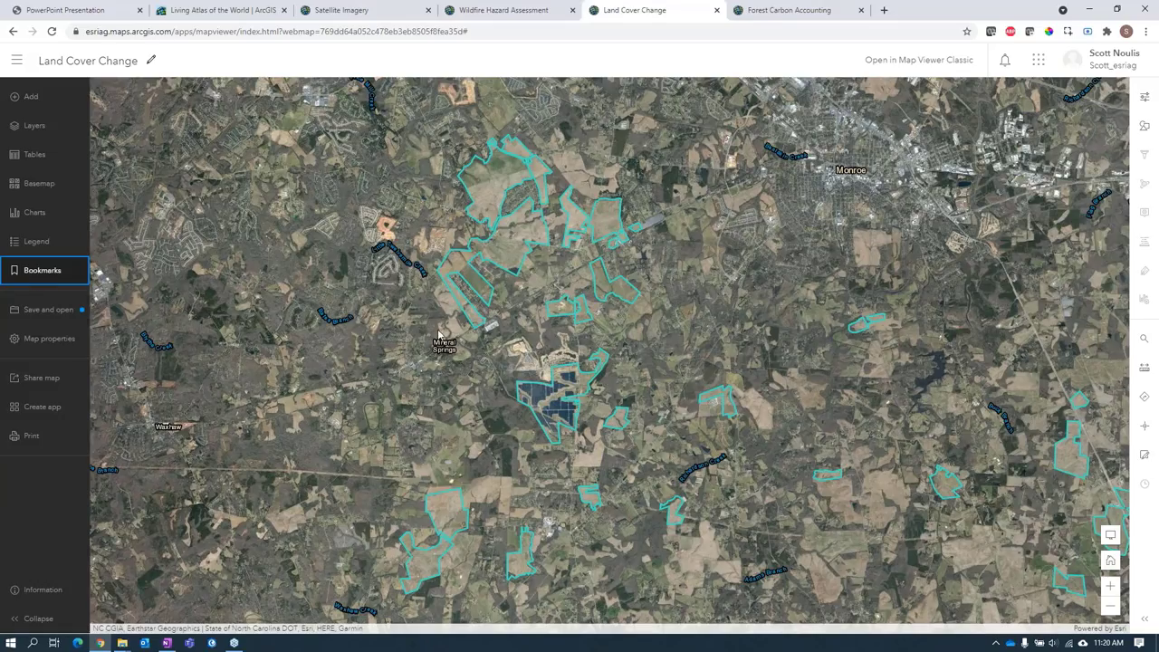
- Examine the property parcels between Wesley Chapel and Mineral Springs, including the solar farm site and the surrounding housing developments
drag(438, 335, 487, 408)
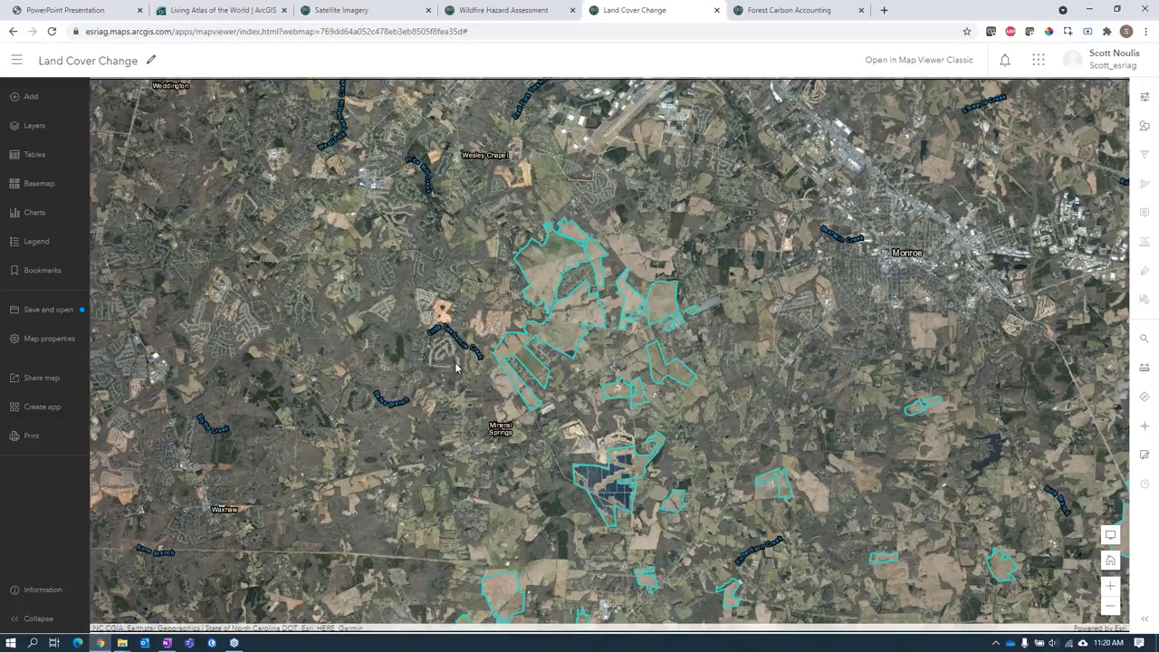
scroll(456, 367, up, 2)
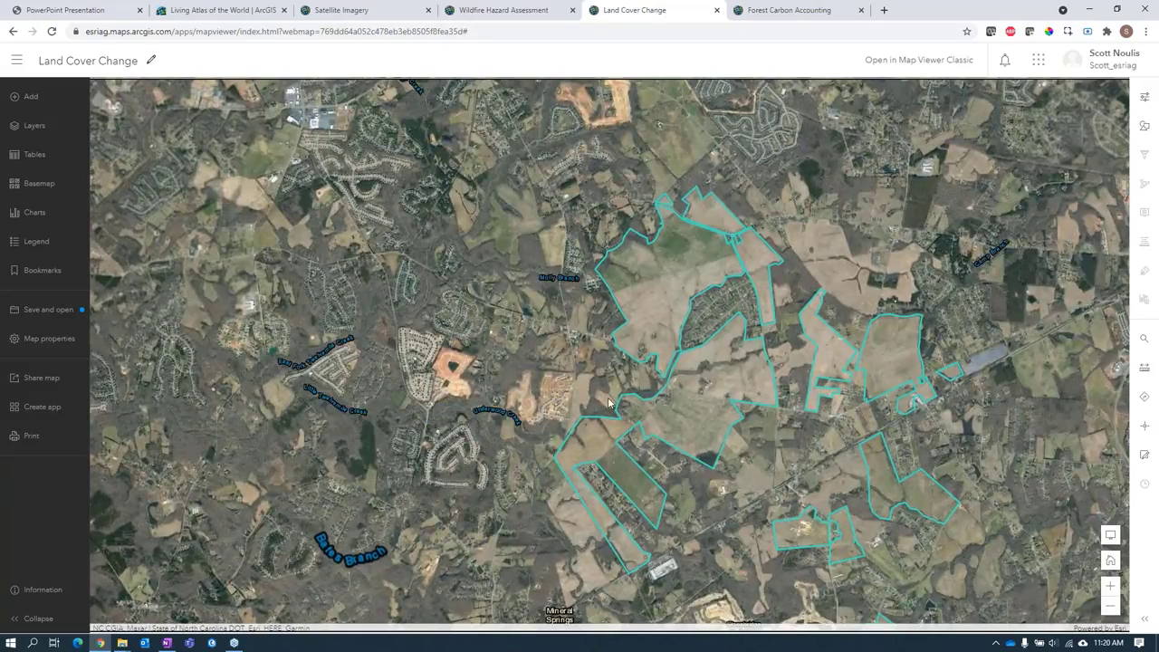
drag(608, 403, 568, 604)
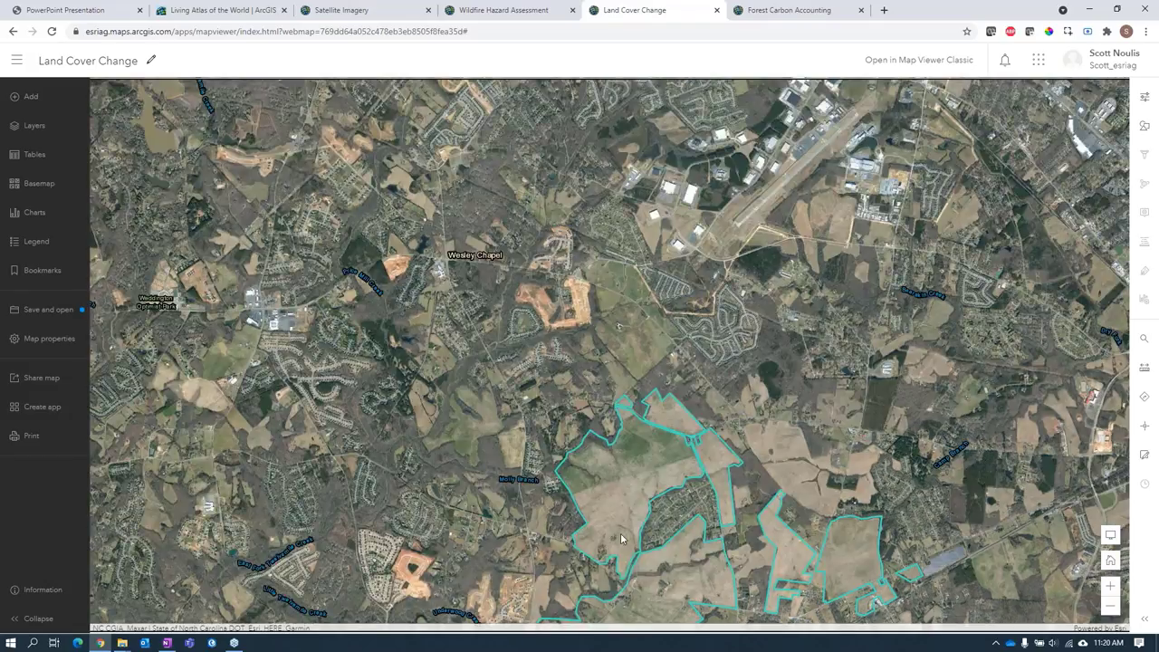
drag(552, 536, 489, 165)
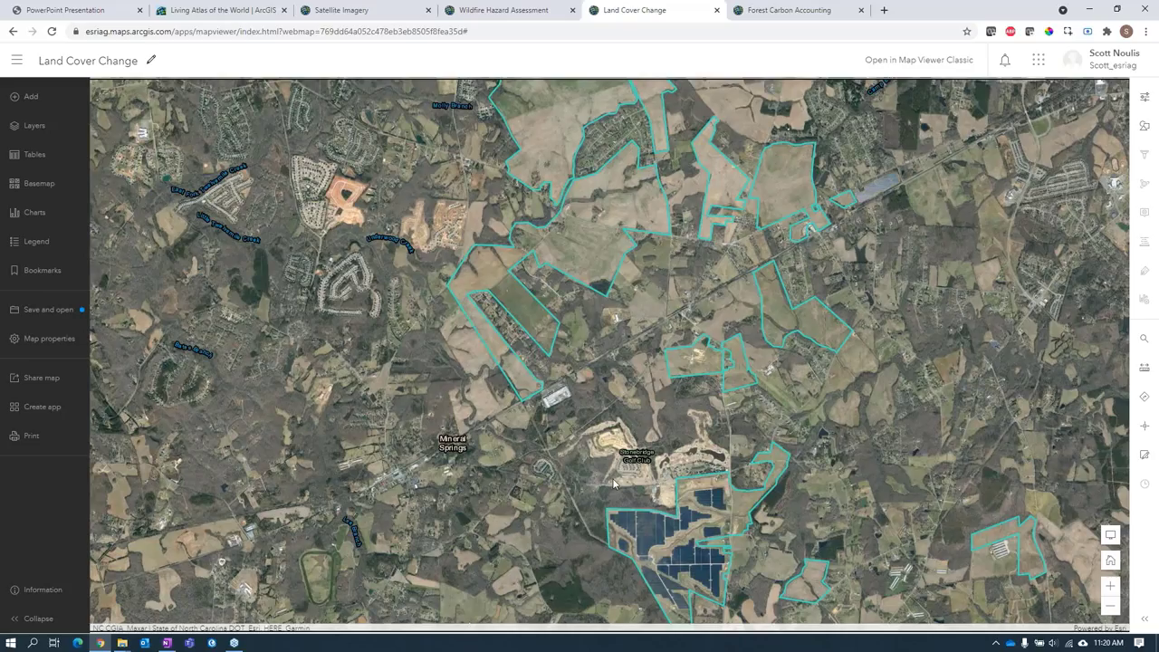
drag(614, 485, 576, 414)
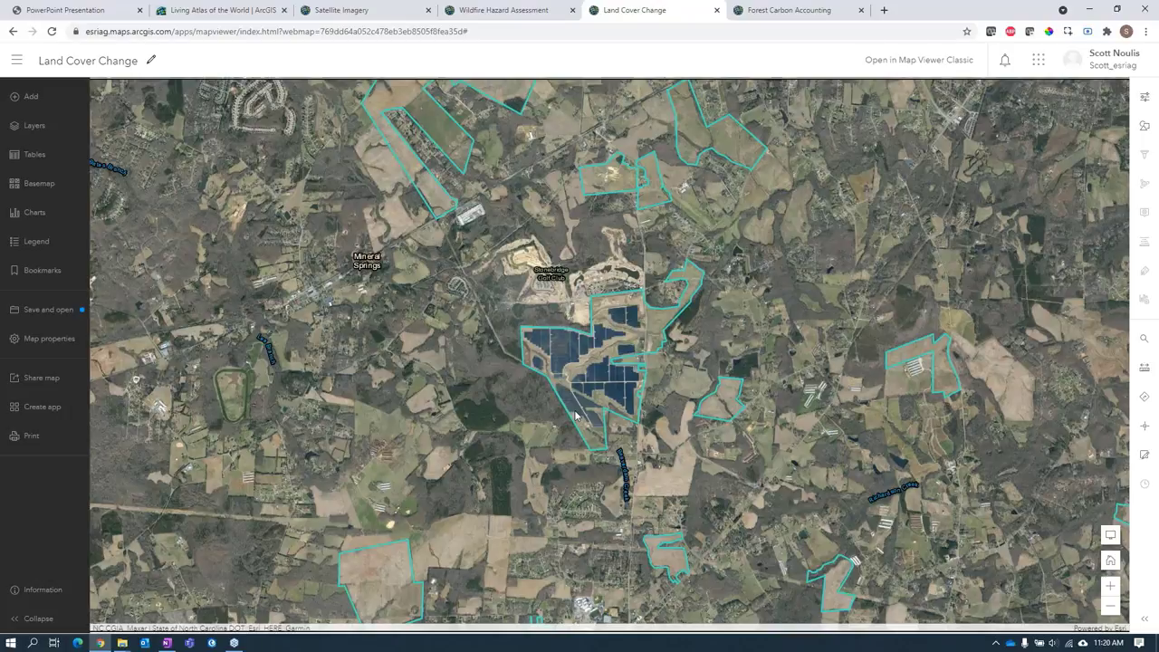
drag(532, 239, 563, 518)
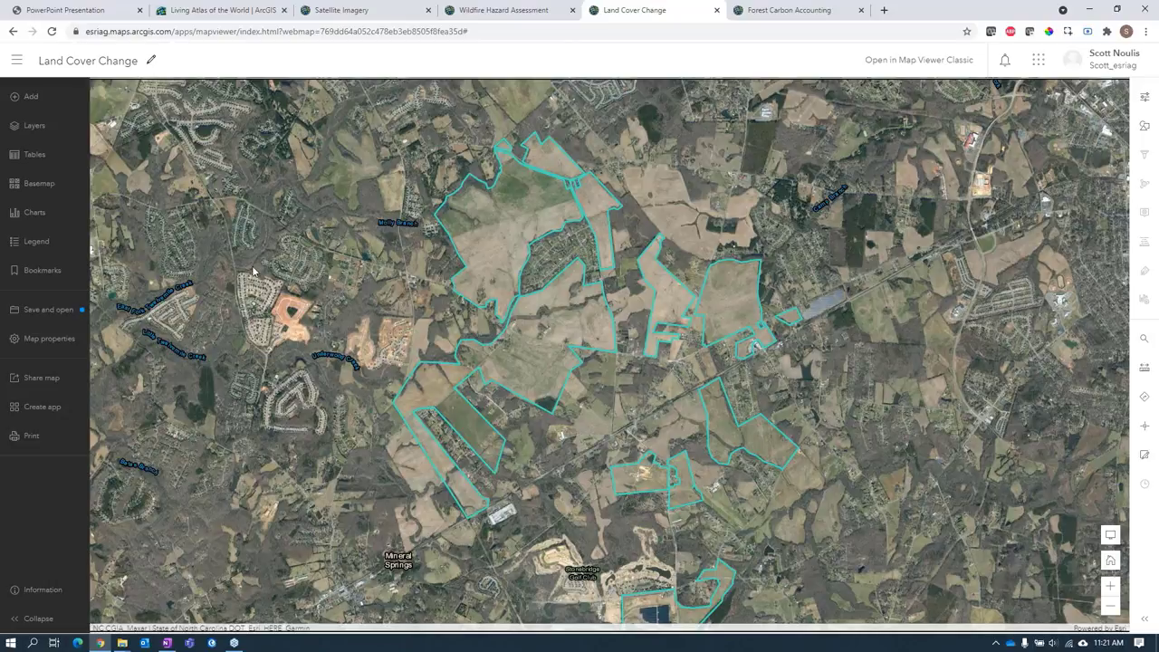
- Start adding a layer from the Living Atlas and search its content for "land cover"
click(22, 127)
click(203, 236)
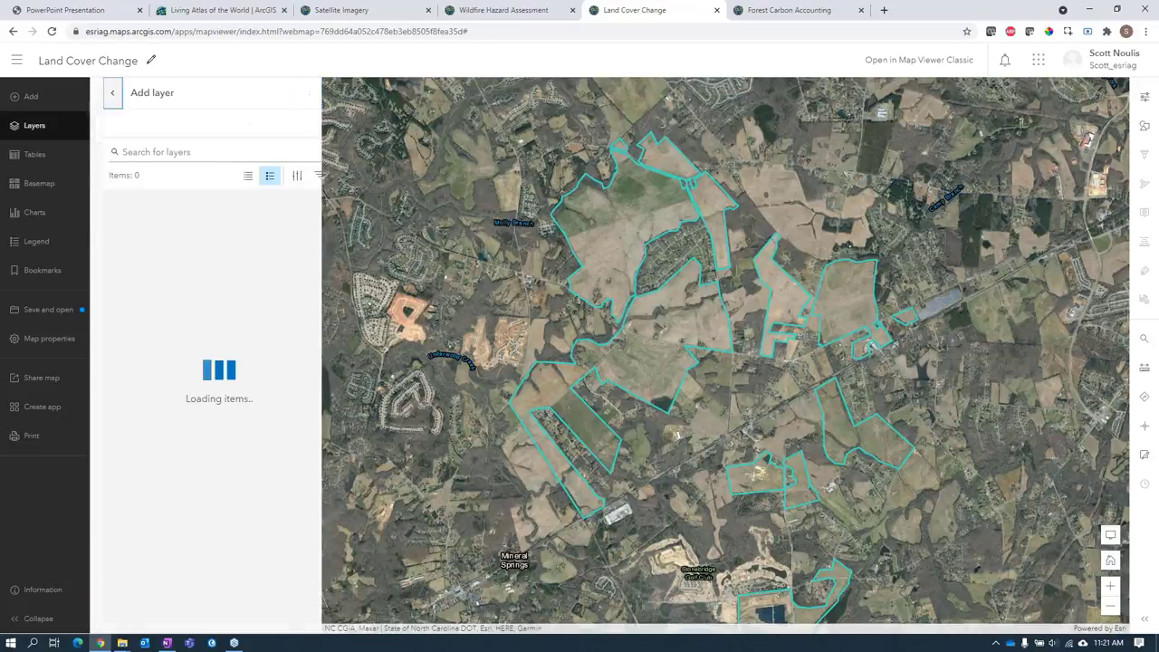
click(234, 124)
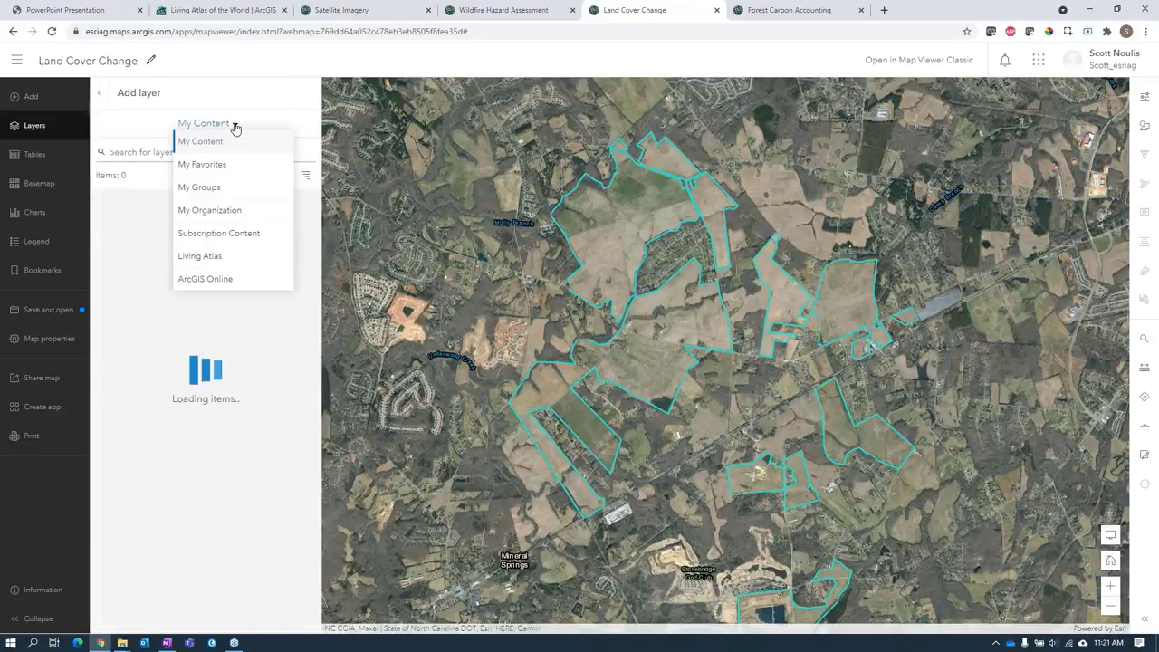
click(221, 256)
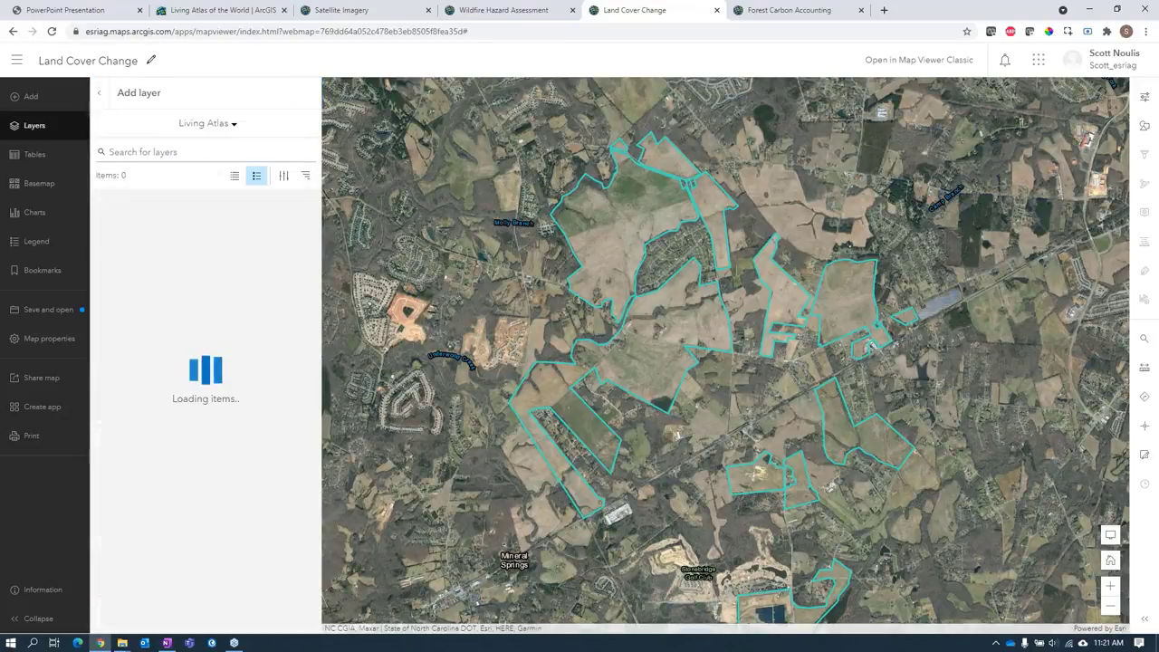
click(195, 152)
text(land)
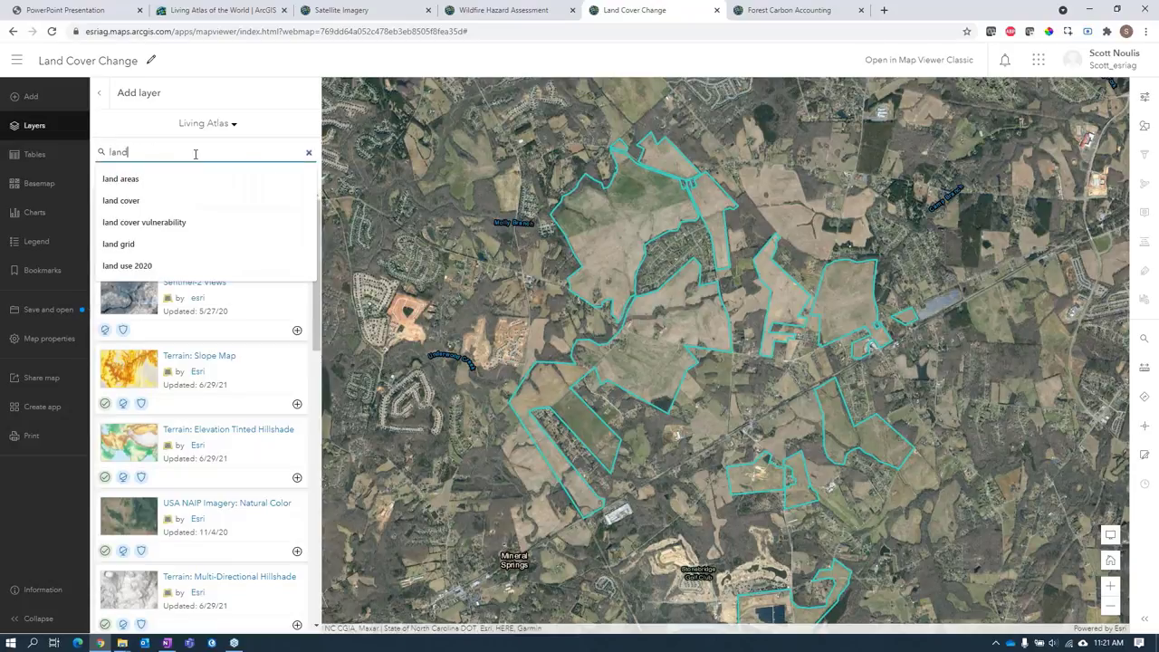
text( cover)
key(Return)
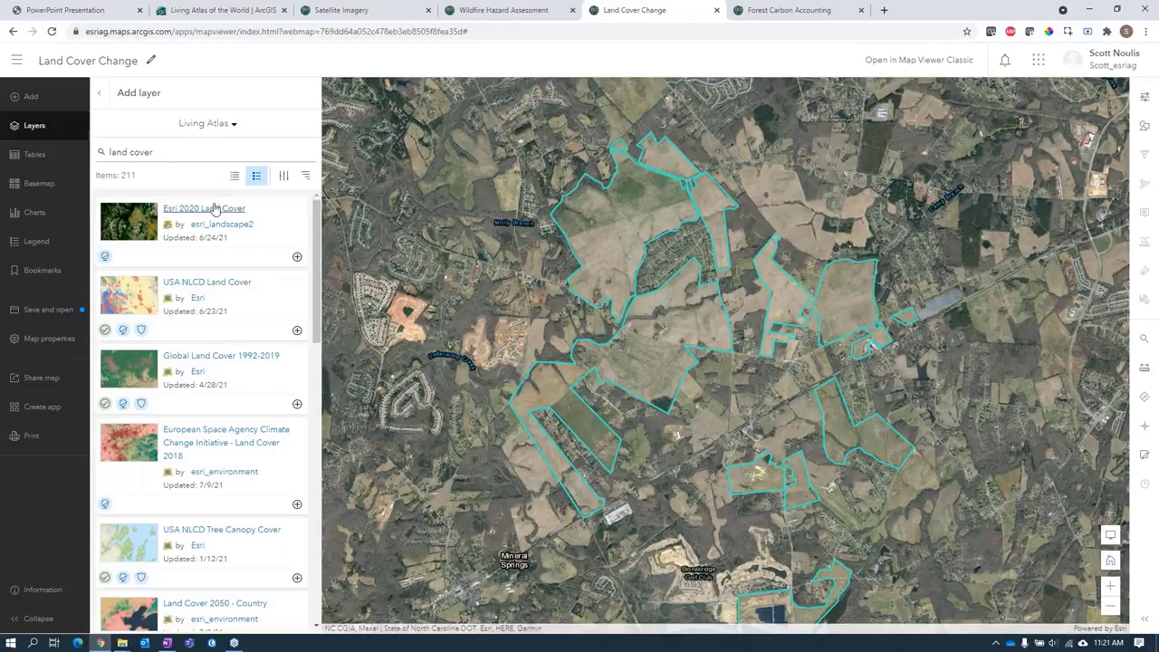
- Add the Esri 2020 Land Cover layer to the map and review its item description
click(296, 259)
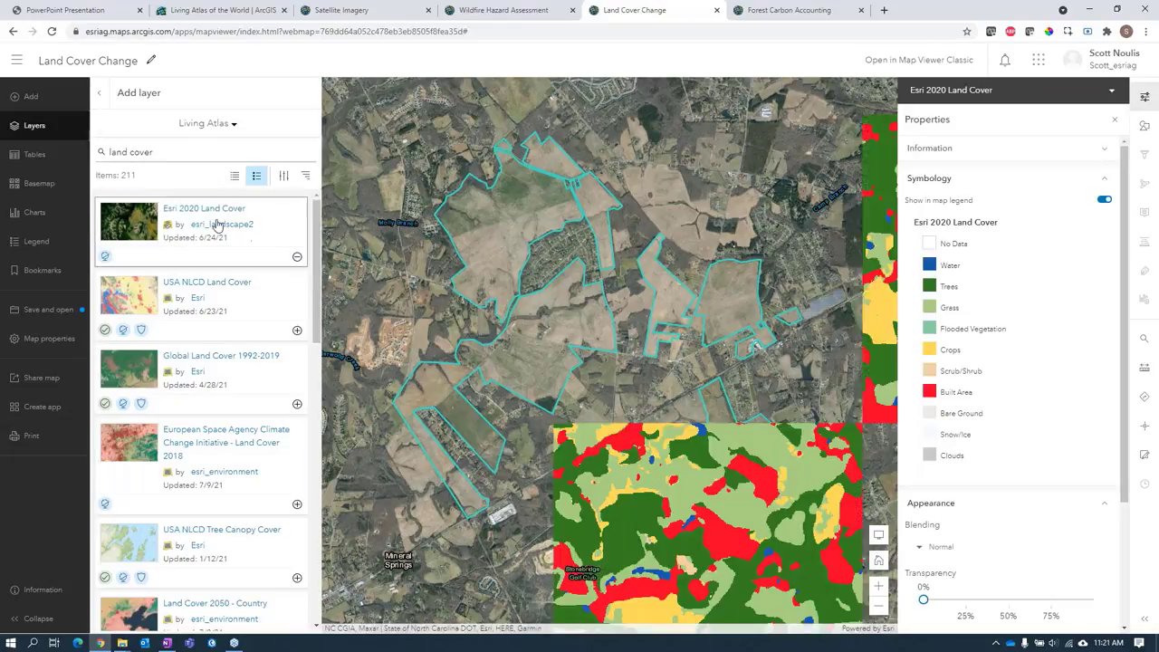
click(206, 212)
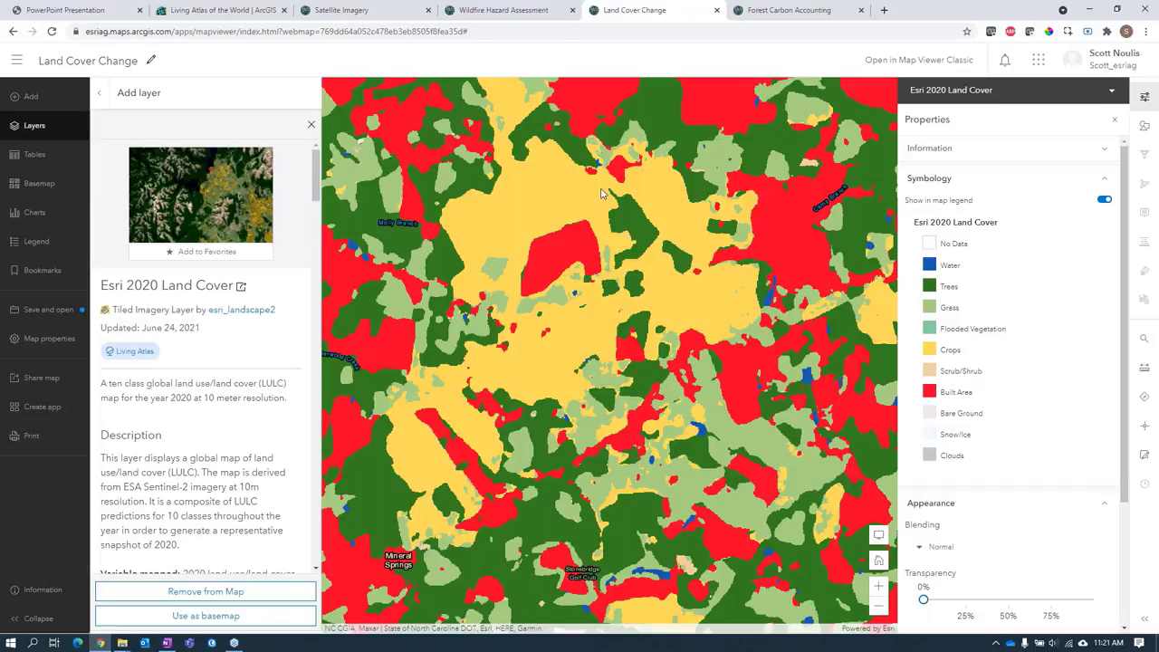
click(100, 94)
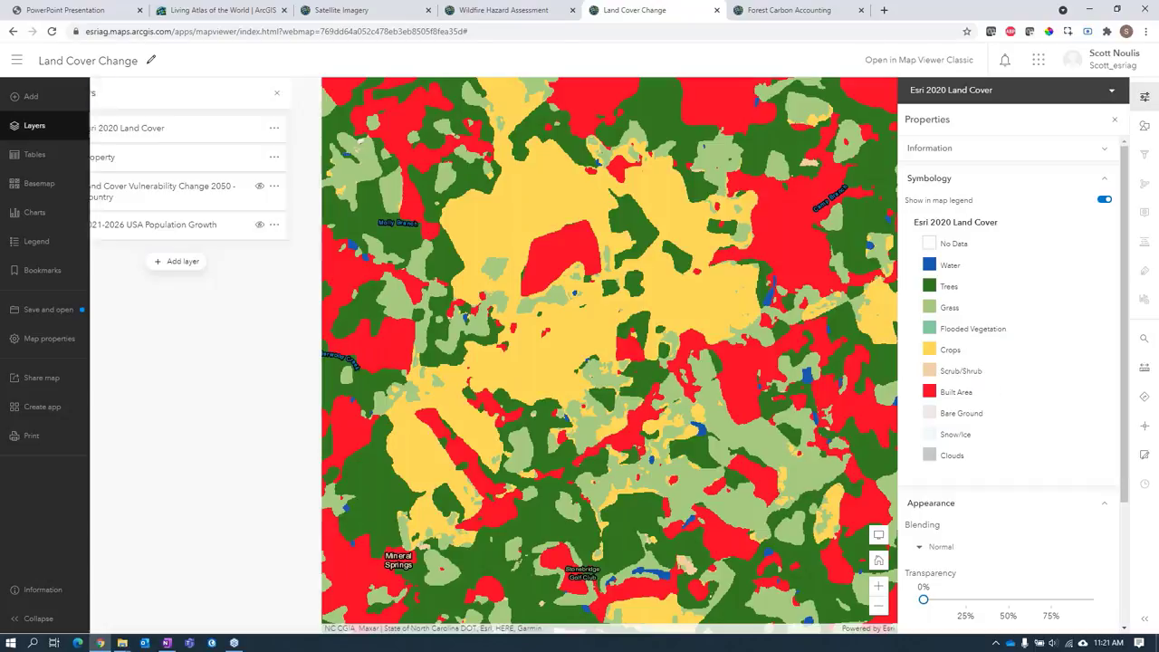
- Set the Esri 2020 Land Cover layer's blending mode to Overlay and examine the land cover around the property parcels
click(915, 546)
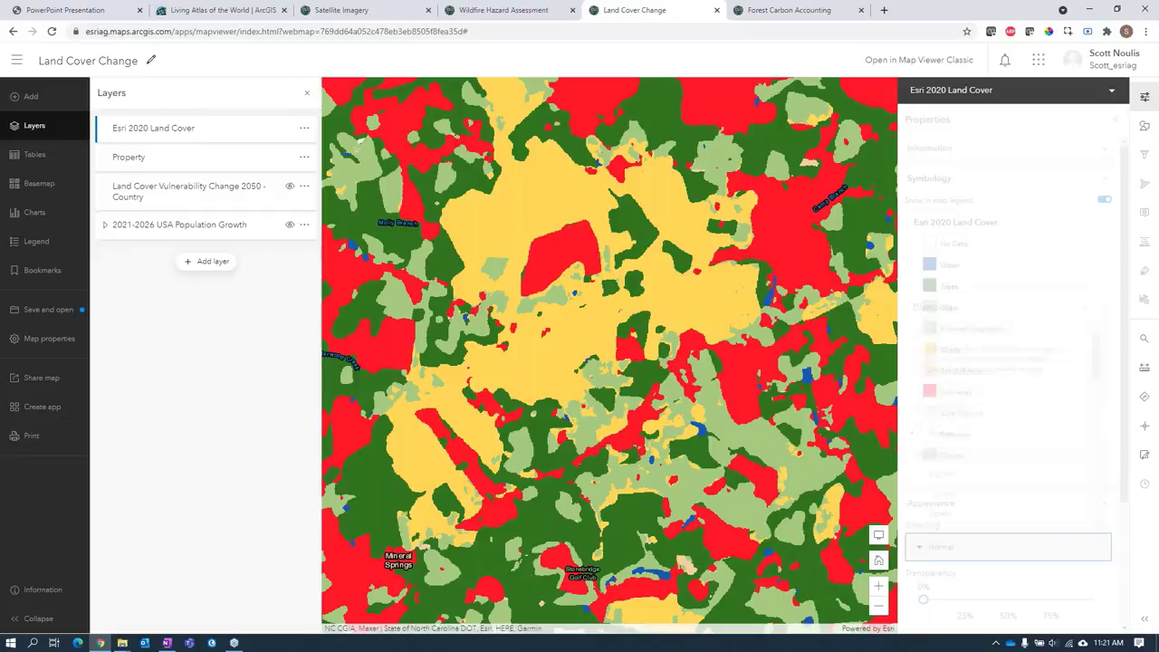
scroll(948, 486, down, 3)
click(942, 493)
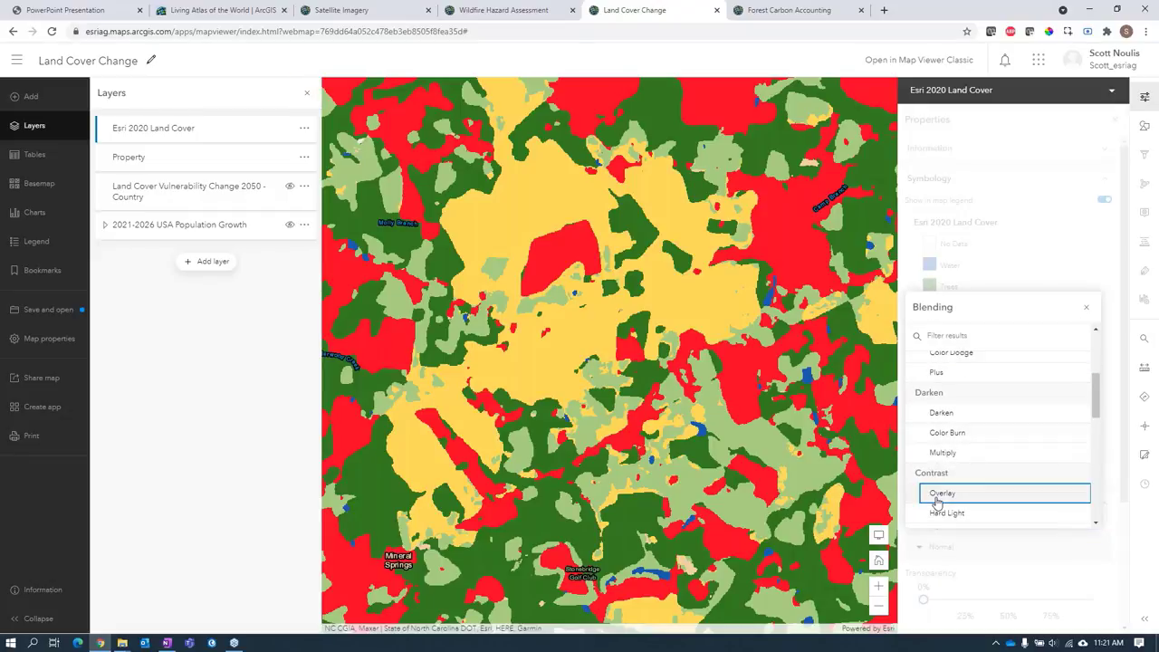
scroll(709, 470, up, 2)
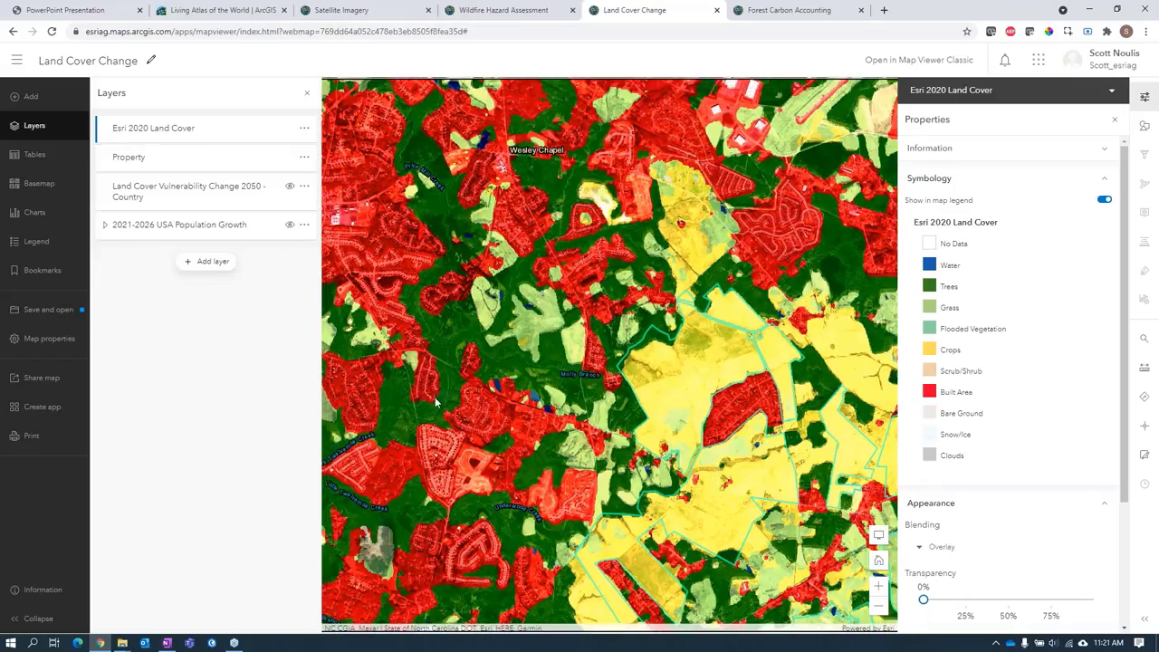
drag(826, 345, 660, 338)
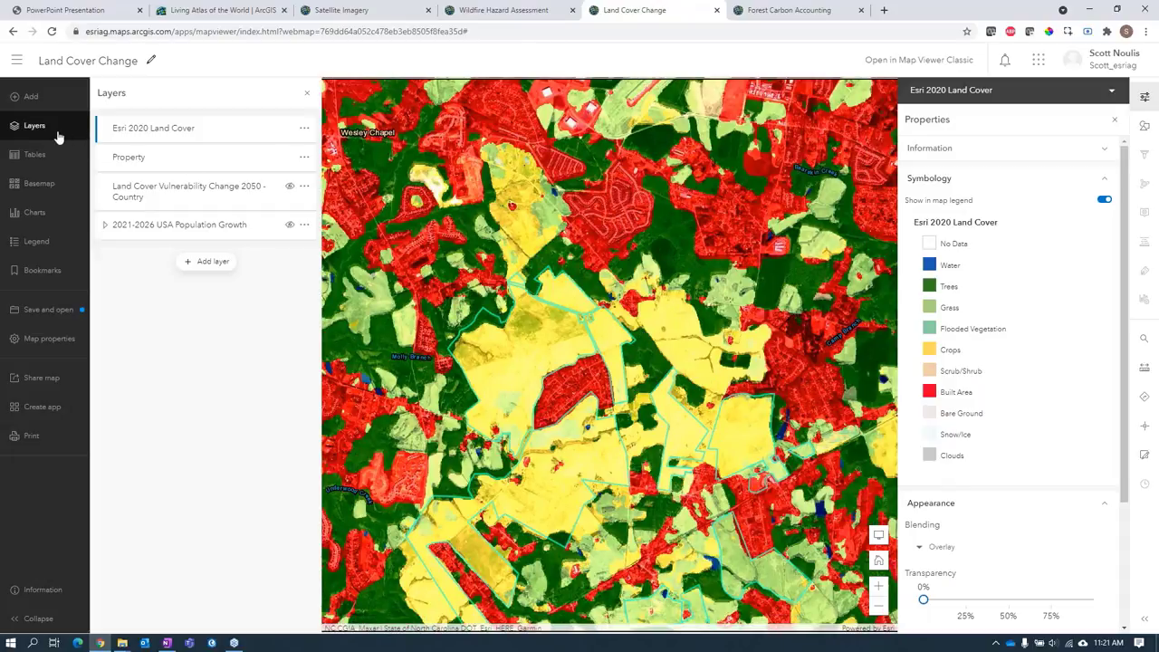
- Examine the 2020 land cover classes around the property parcels and the surrounding area between Wesley Chapel, Monroe, Mineral Springs and Waxhaw
click(45, 125)
scroll(605, 357, up, 1)
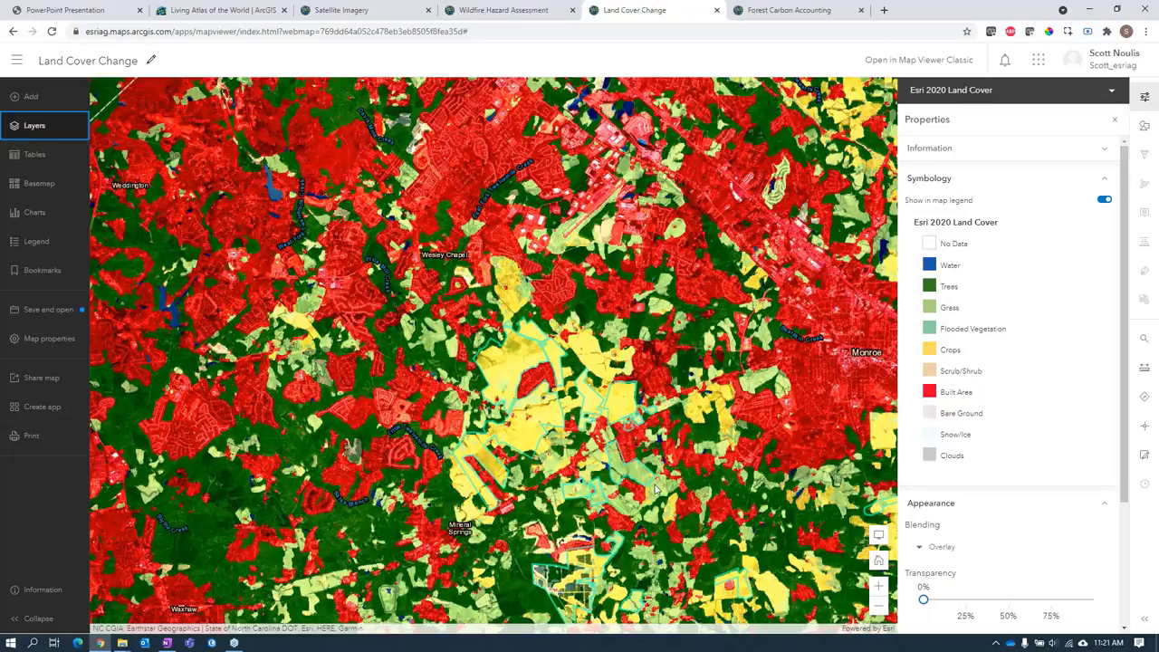
click(600, 372)
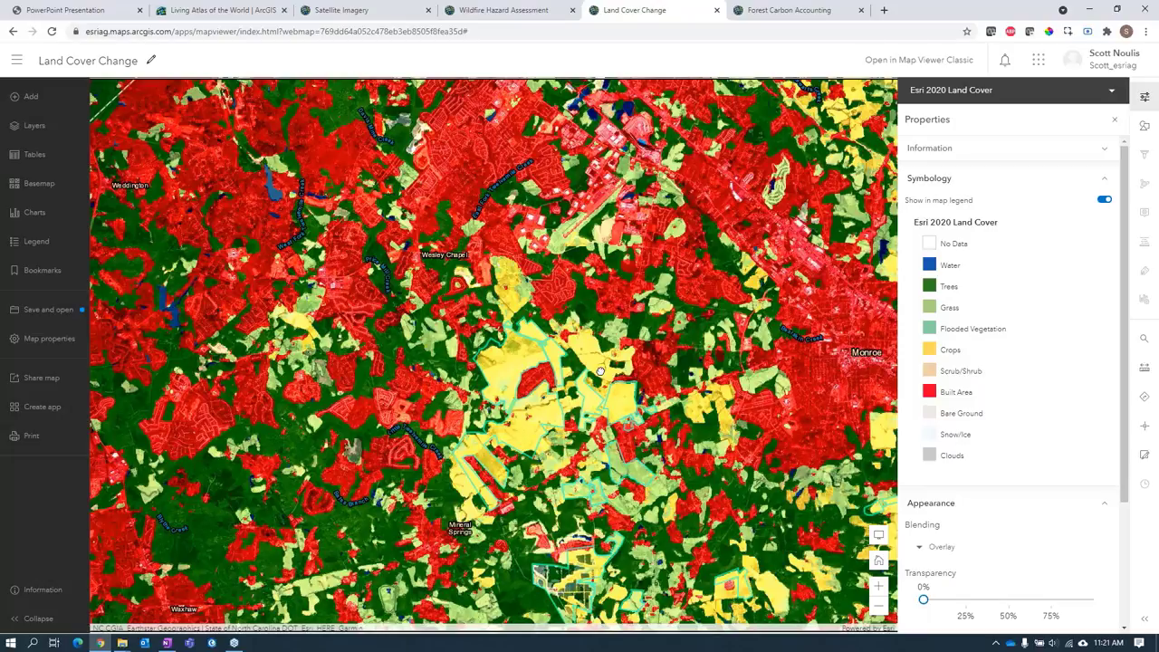
key(Down)
key(Down)
key(Right)
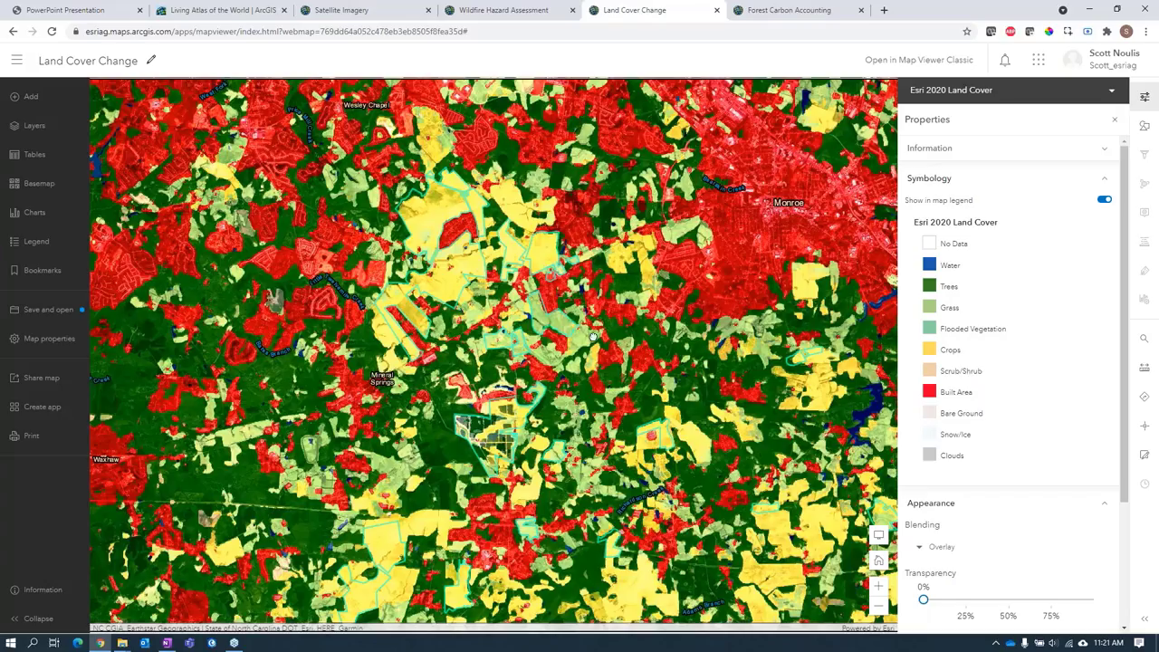
key(Up)
key(Left)
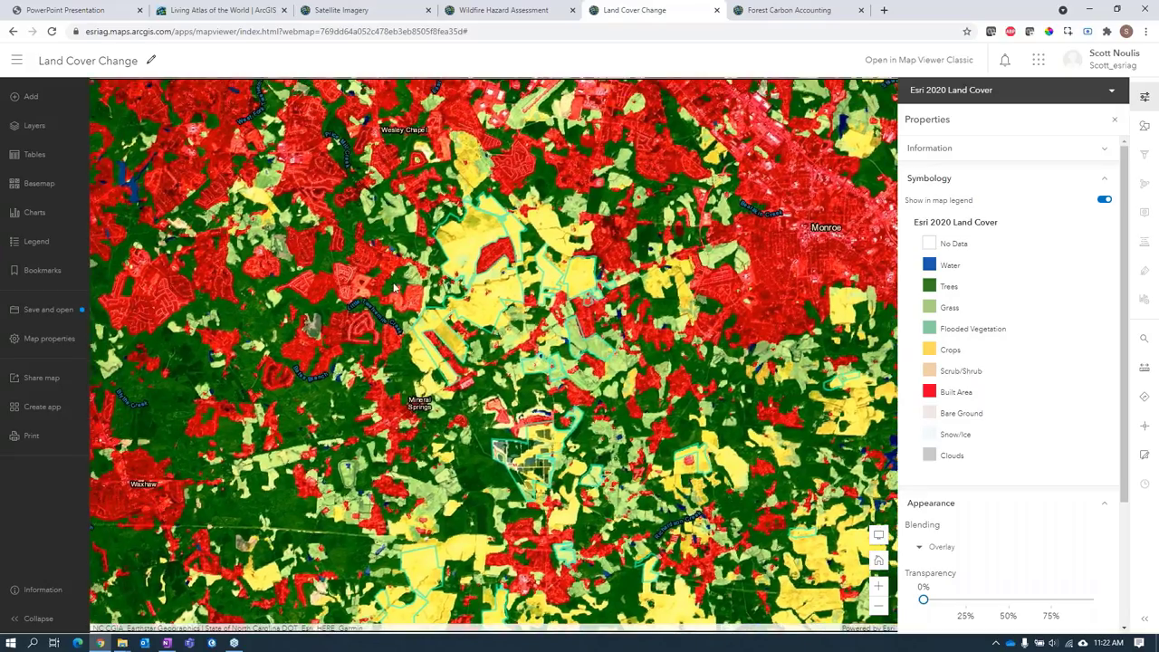
- Hide the Esri 2020 Land Cover layer and show the Land Cover Vulnerability Change 2050 - Country layer with its symbology
click(38, 130)
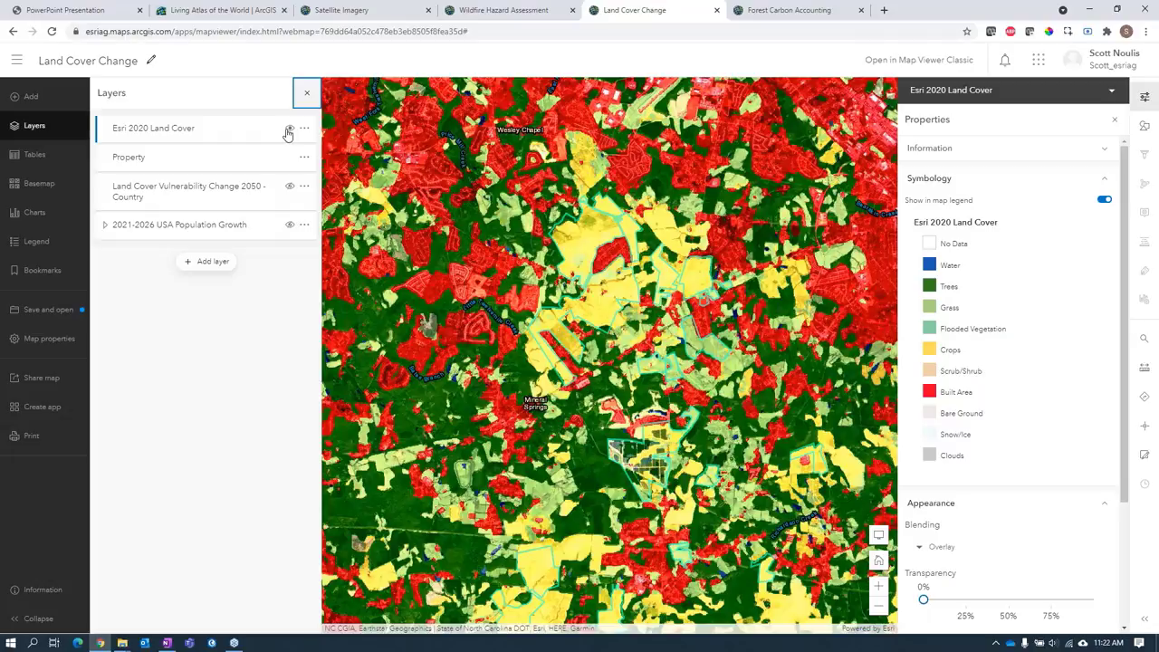
click(289, 129)
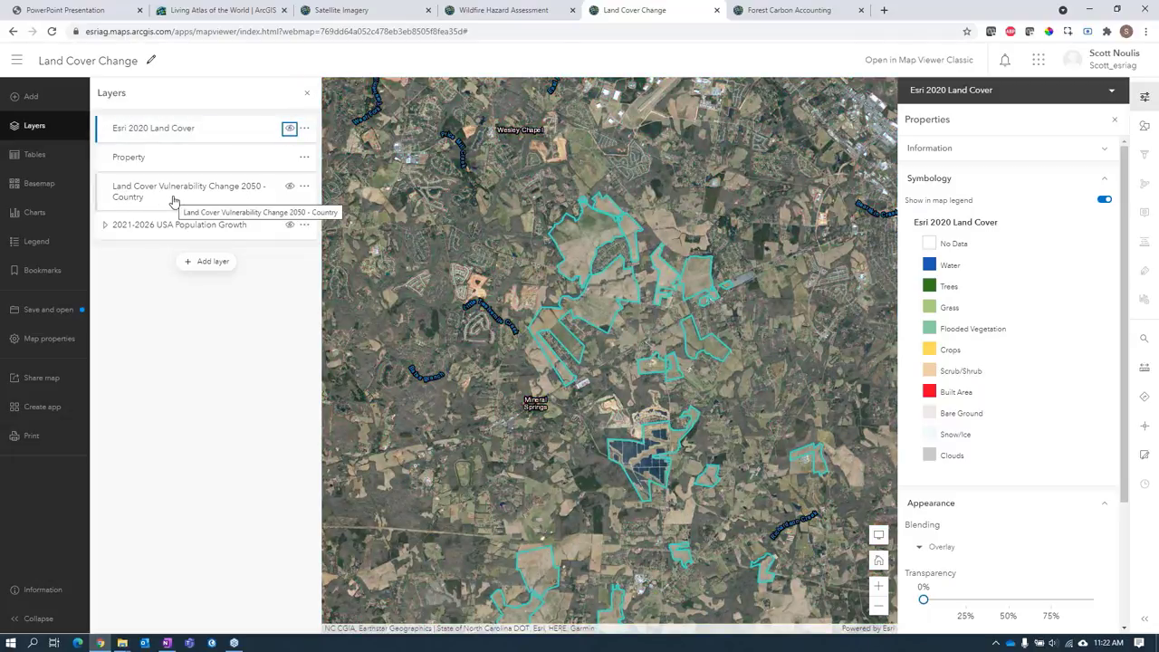
click(289, 187)
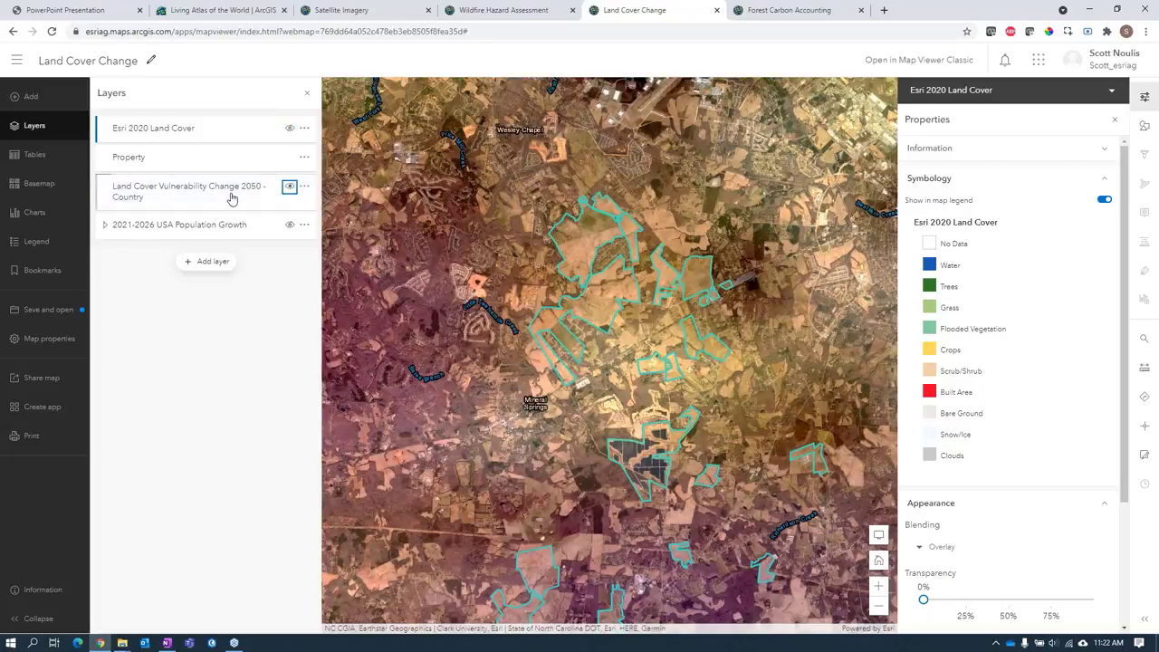
click(222, 197)
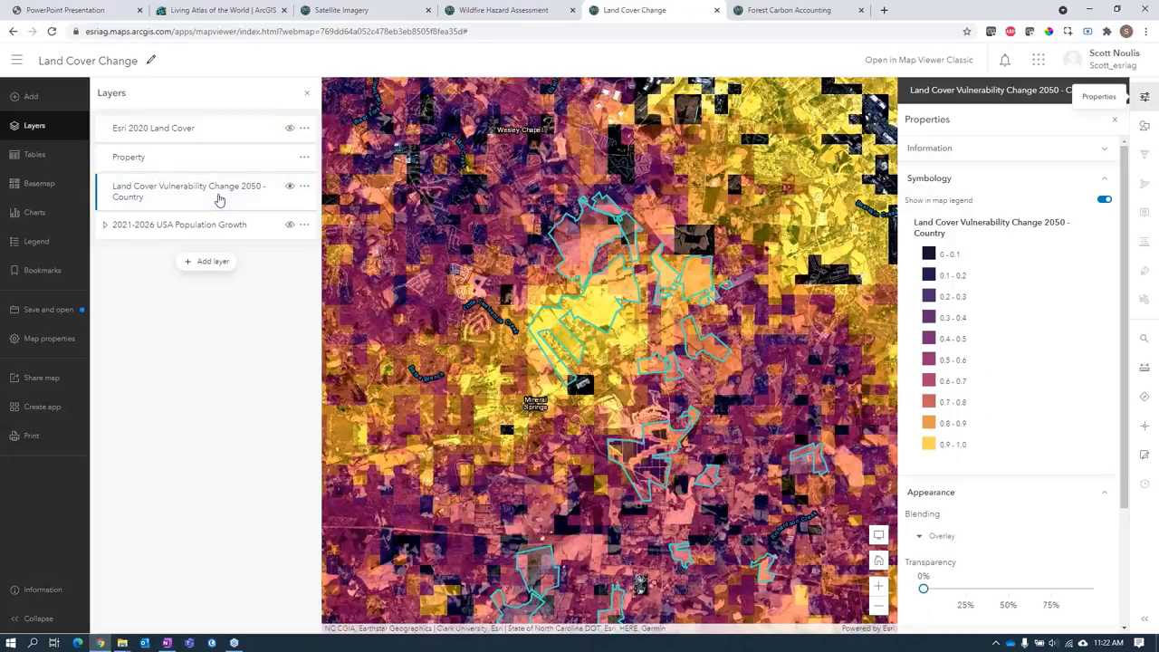
click(34, 127)
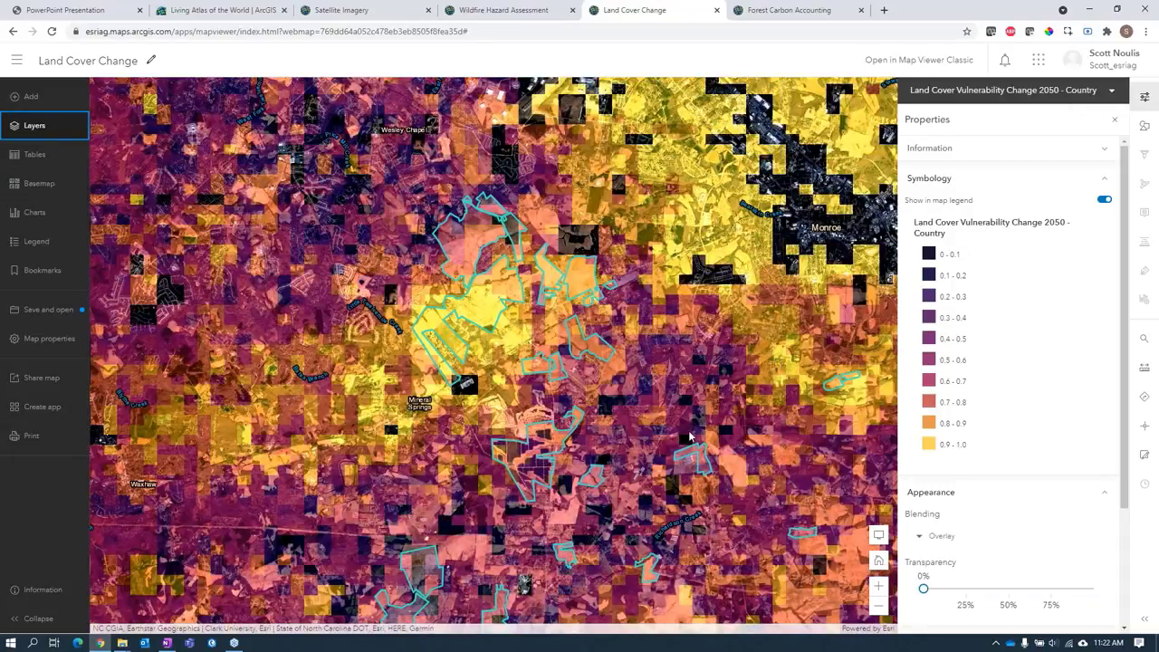
- Check the 2050 change vulnerability score and the tract's land value details for the large parcel north of Mineral Springs
scroll(583, 396, down, 2)
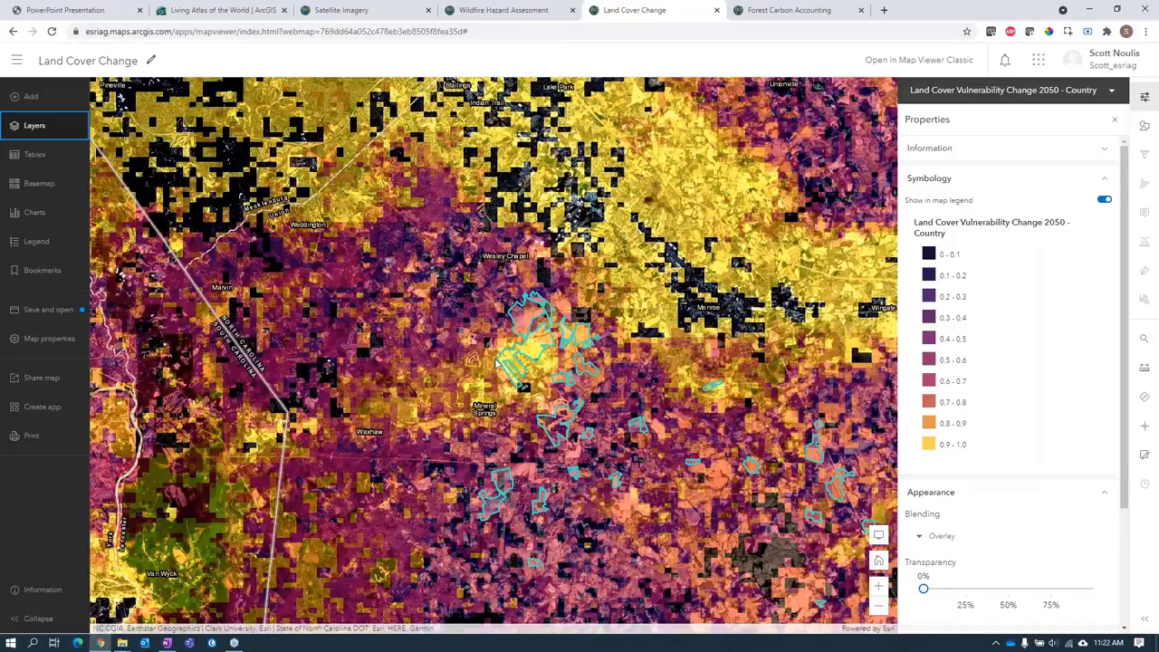
scroll(496, 362, up, 2)
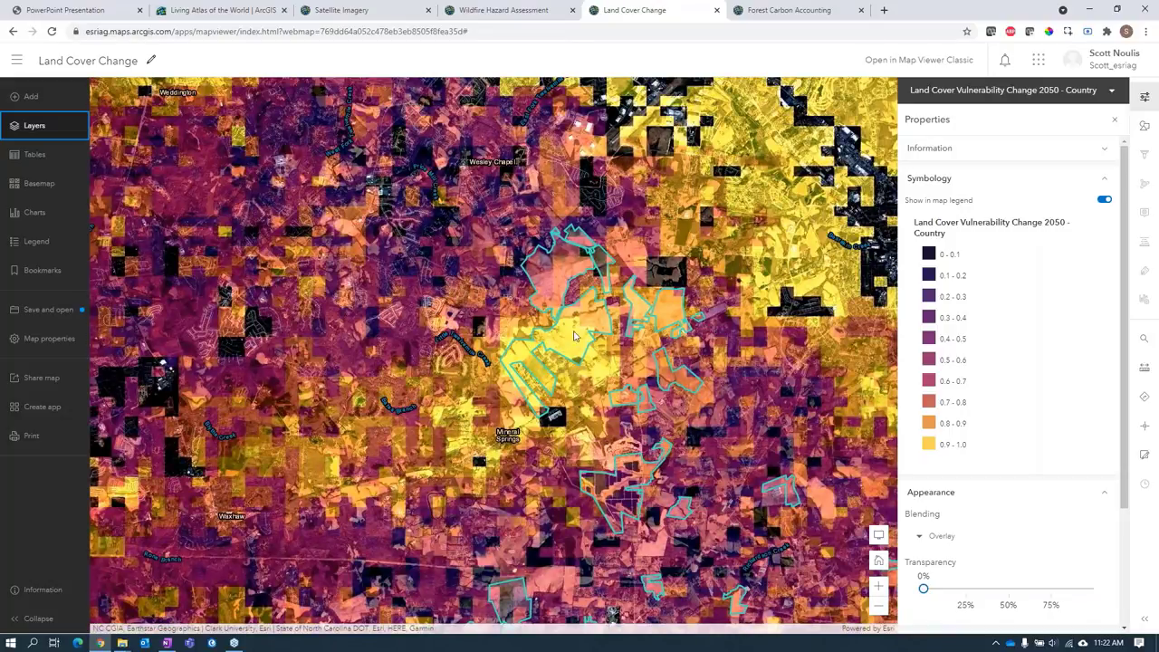
scroll(563, 344, up, 2)
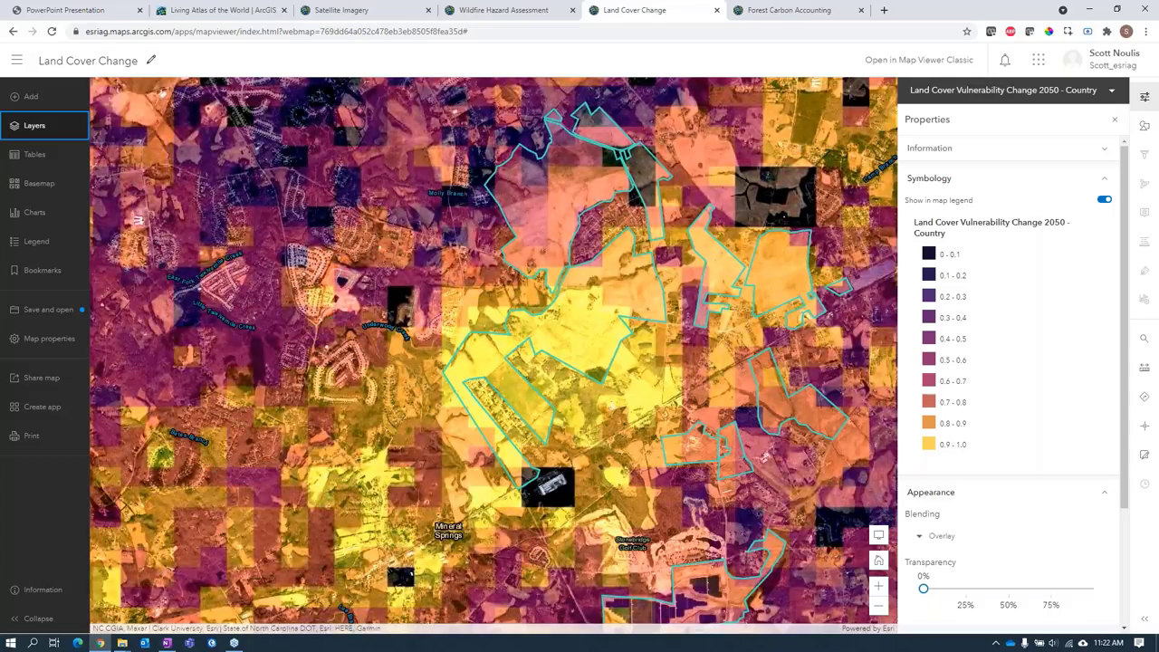
click(558, 337)
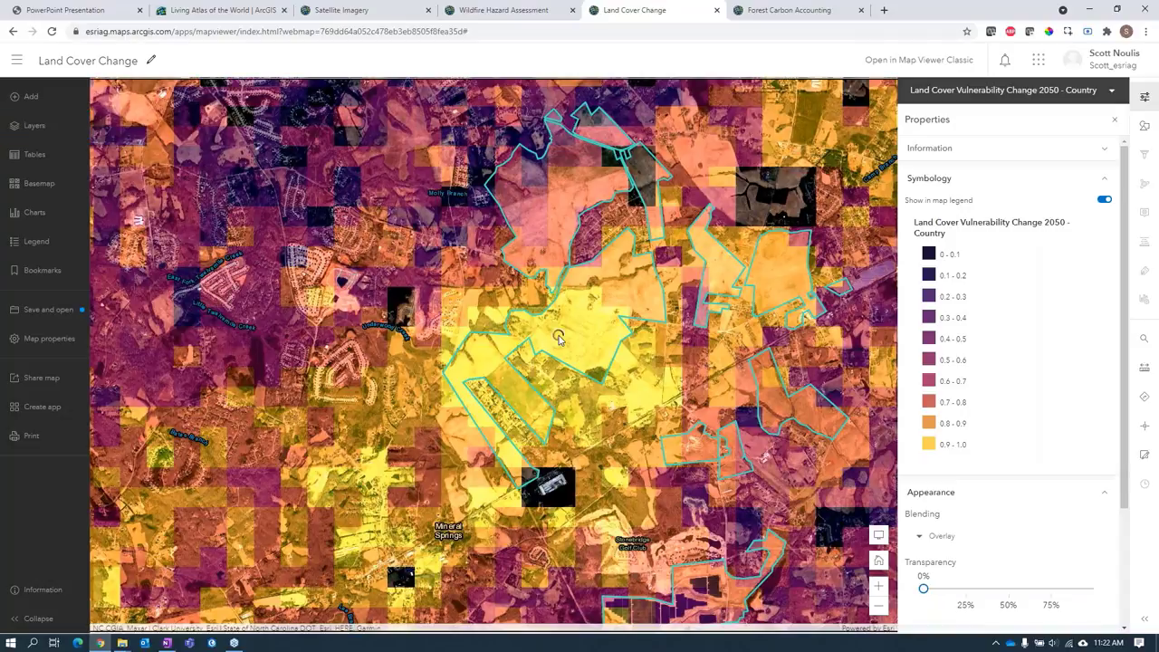
click(361, 101)
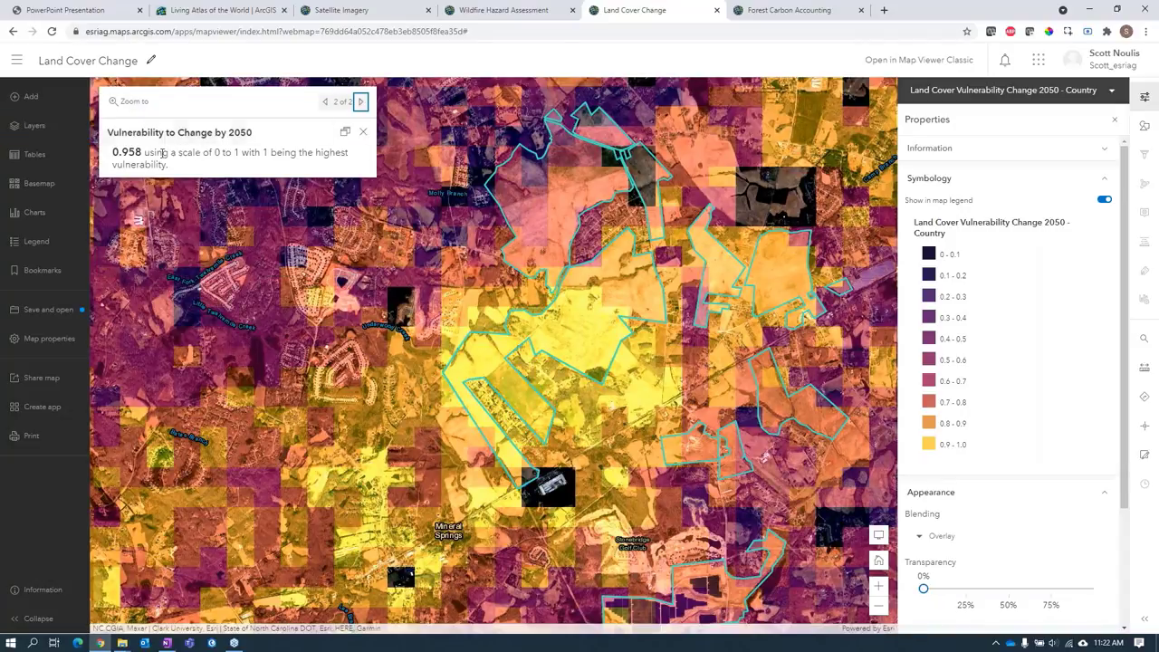
drag(116, 154, 142, 156)
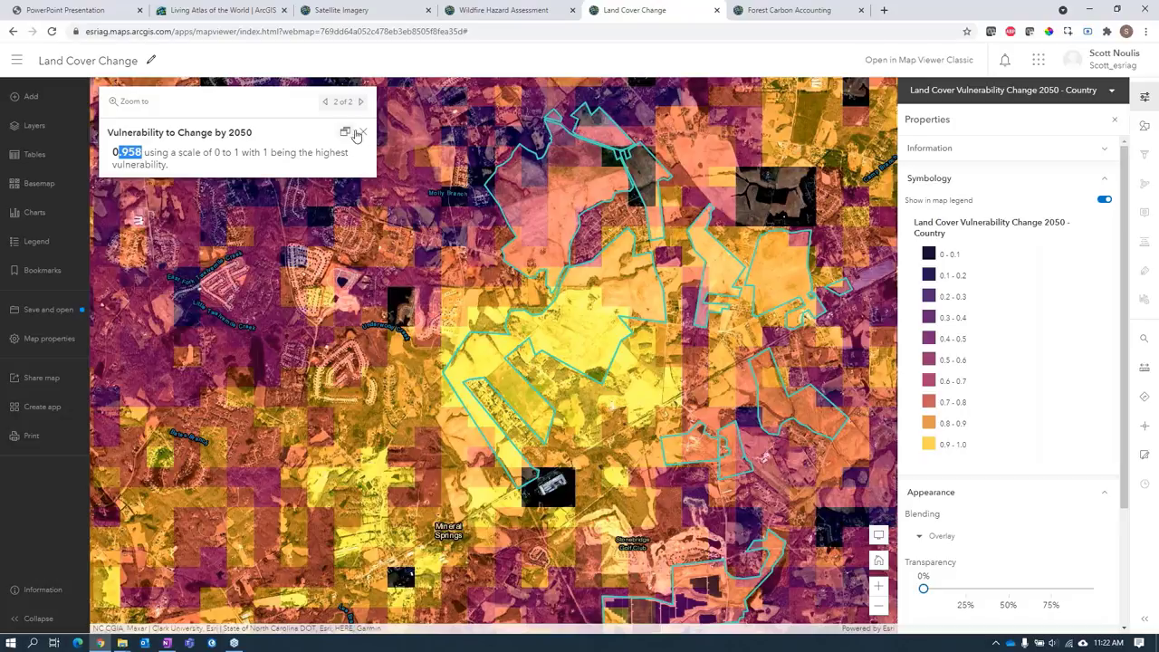
click(326, 102)
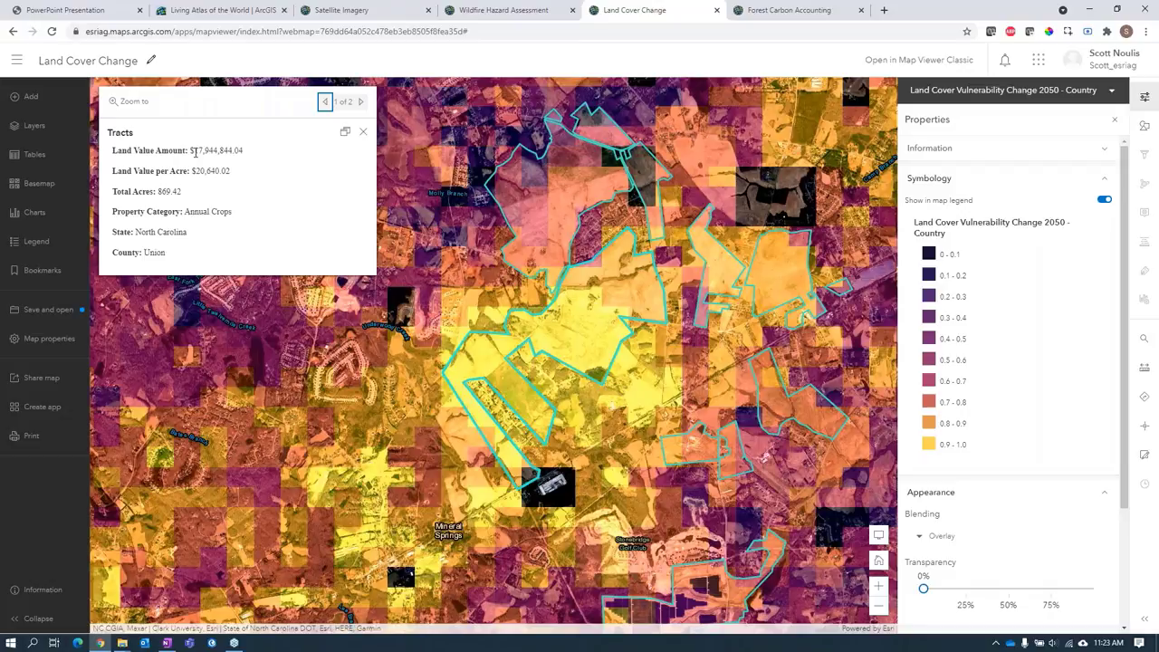
click(363, 131)
- Go to the Eastern US bookmark and examine land cover change vulnerability and property locations across the central and eastern United States
scroll(606, 380, down, 1)
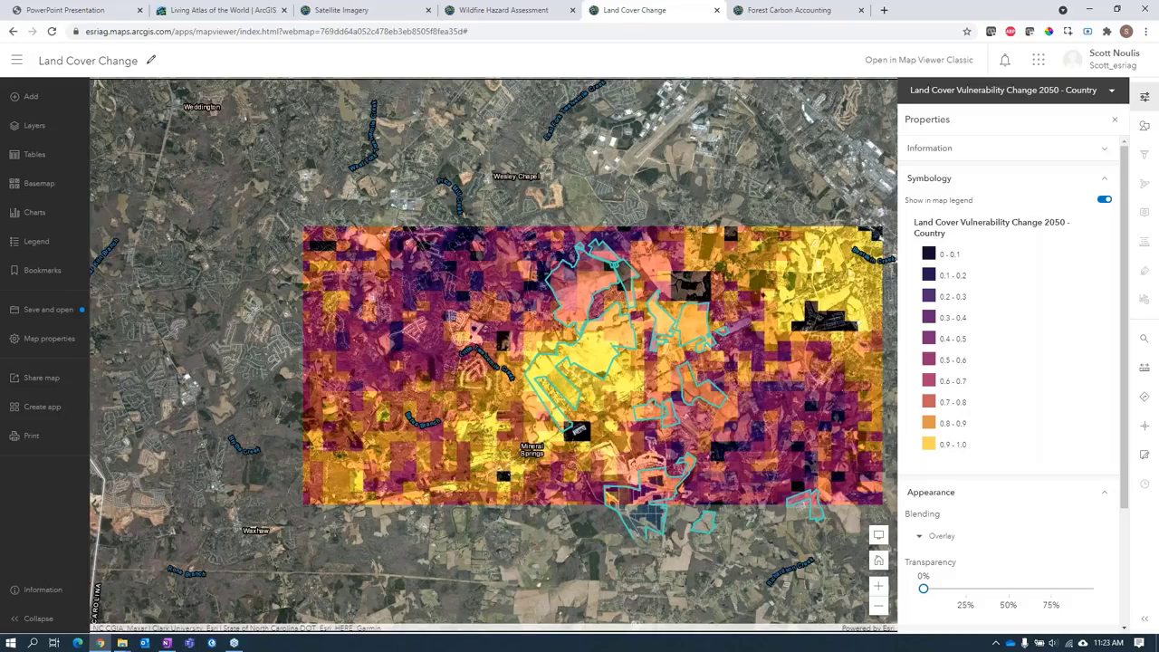
scroll(576, 395, down, 1)
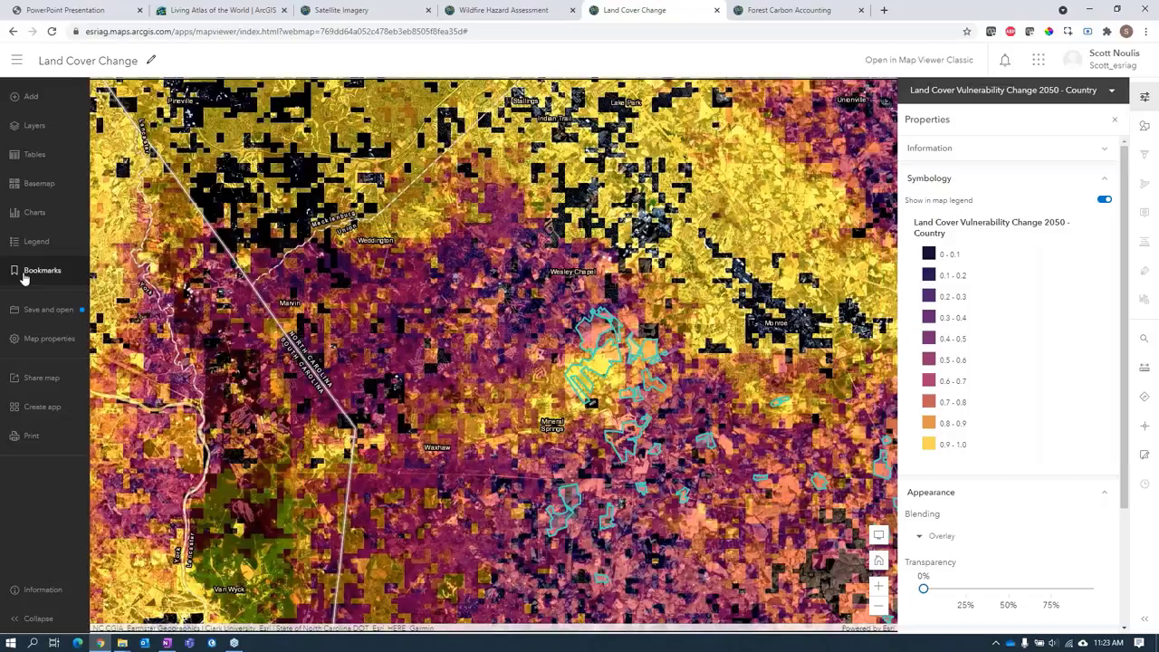
click(24, 276)
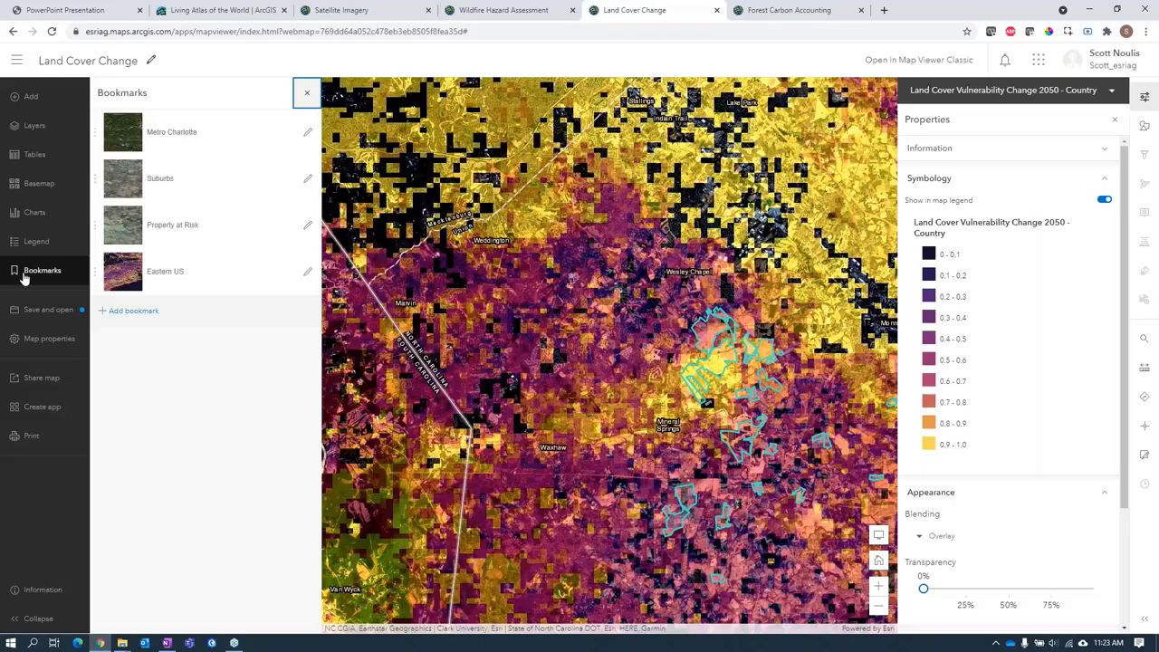
click(166, 278)
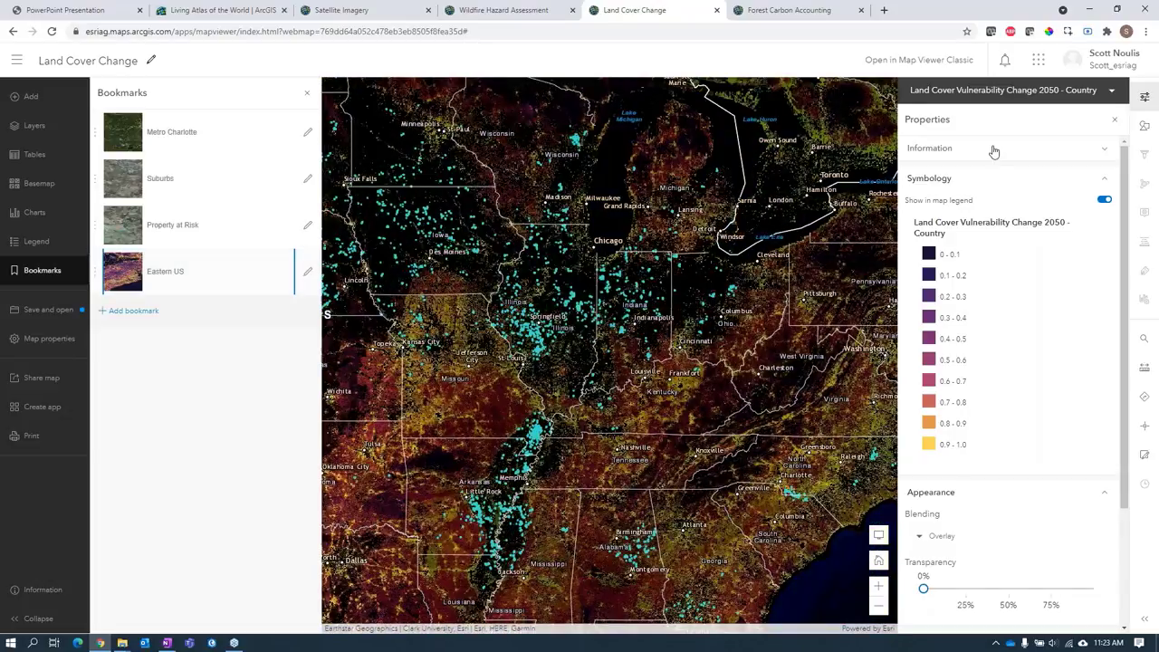
click(1144, 98)
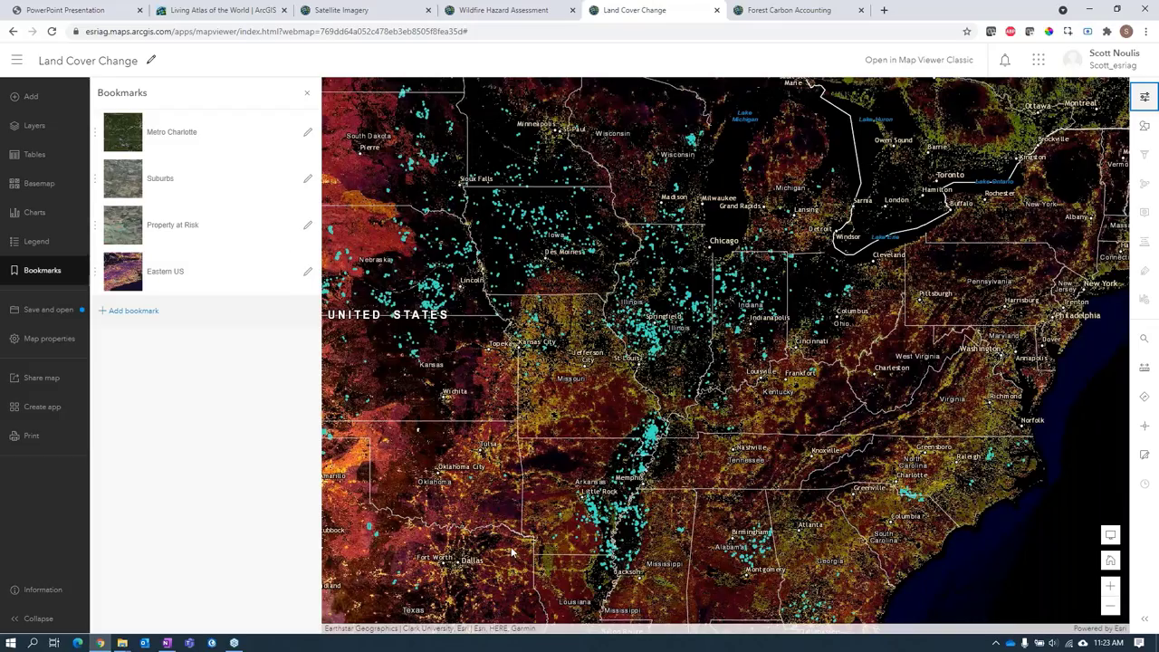
drag(491, 539, 638, 394)
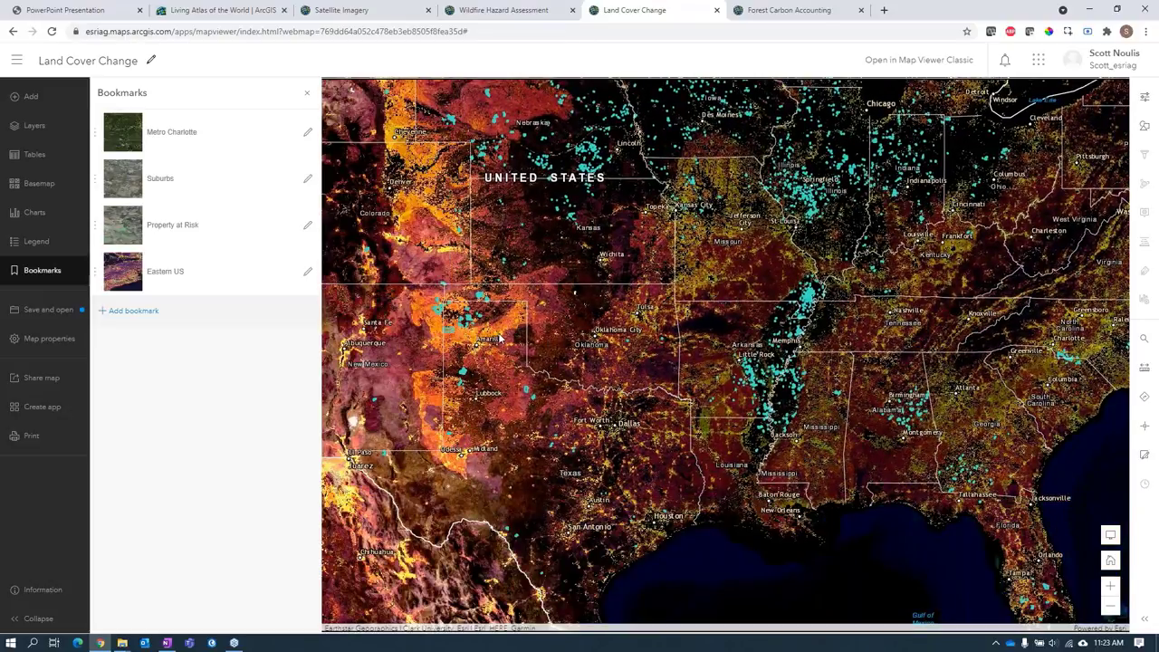
drag(497, 352, 449, 480)
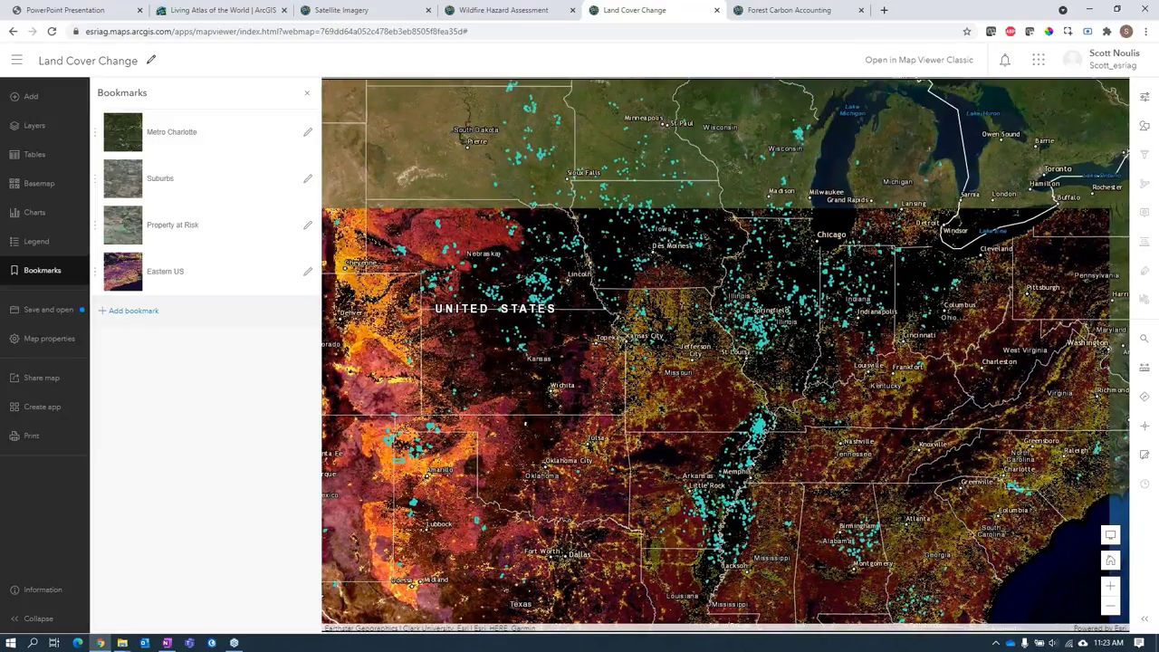
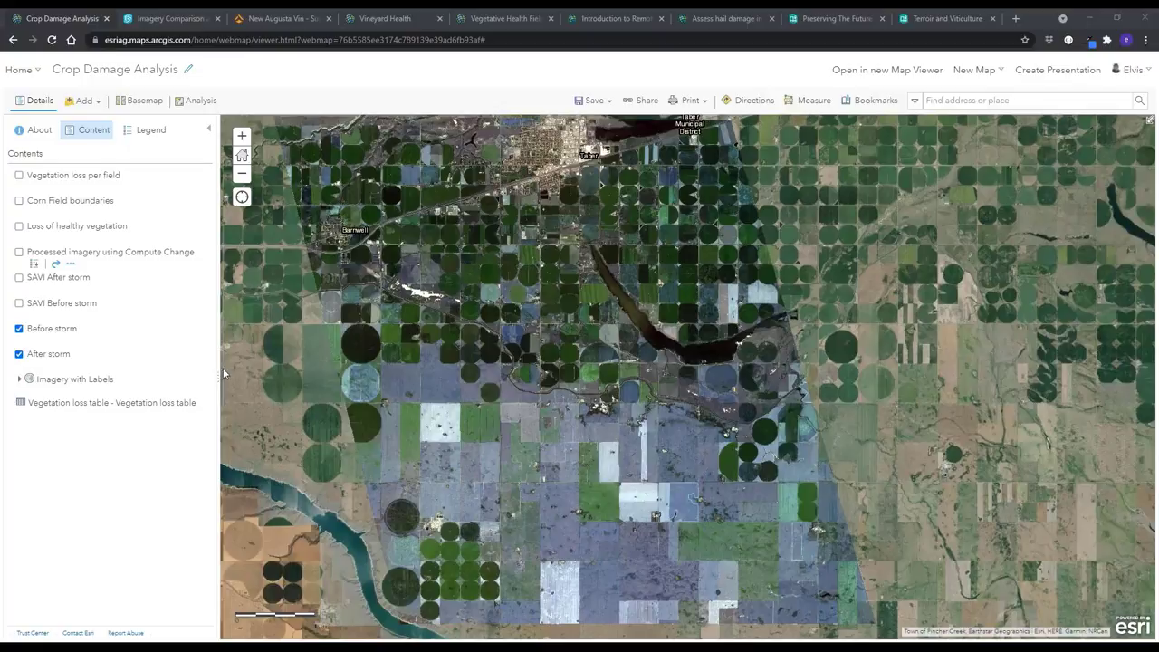
- In the Crop Damage Analysis map, compare the Before storm and After storm imagery by hiding and reshowing the Before storm layer
click(18, 330)
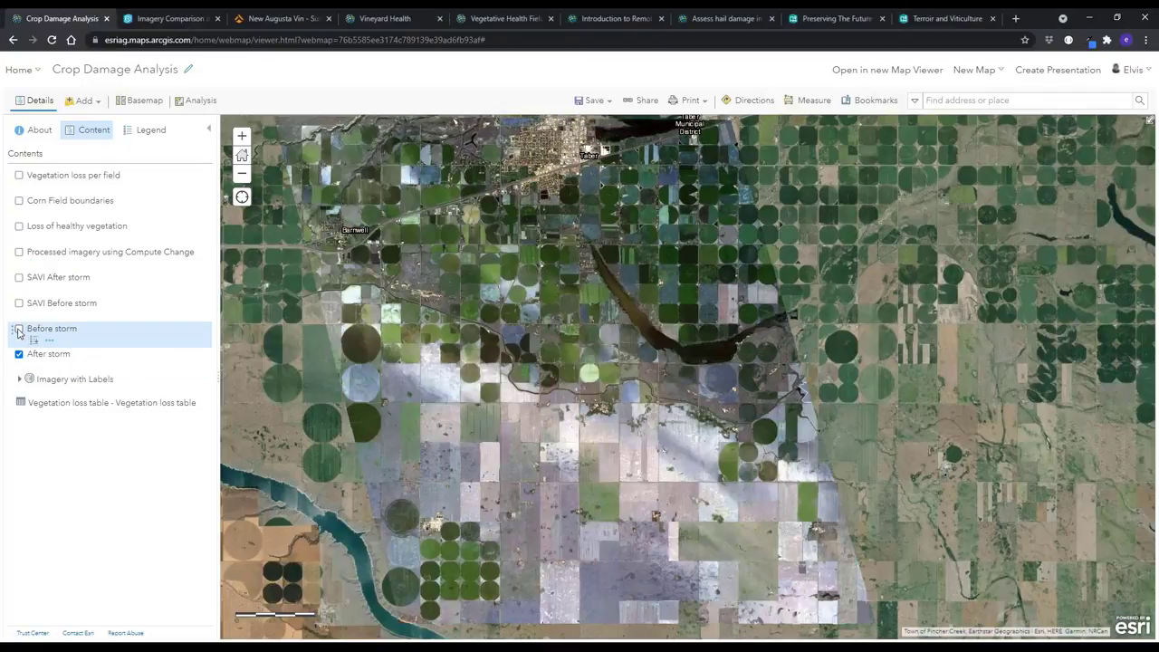
click(18, 330)
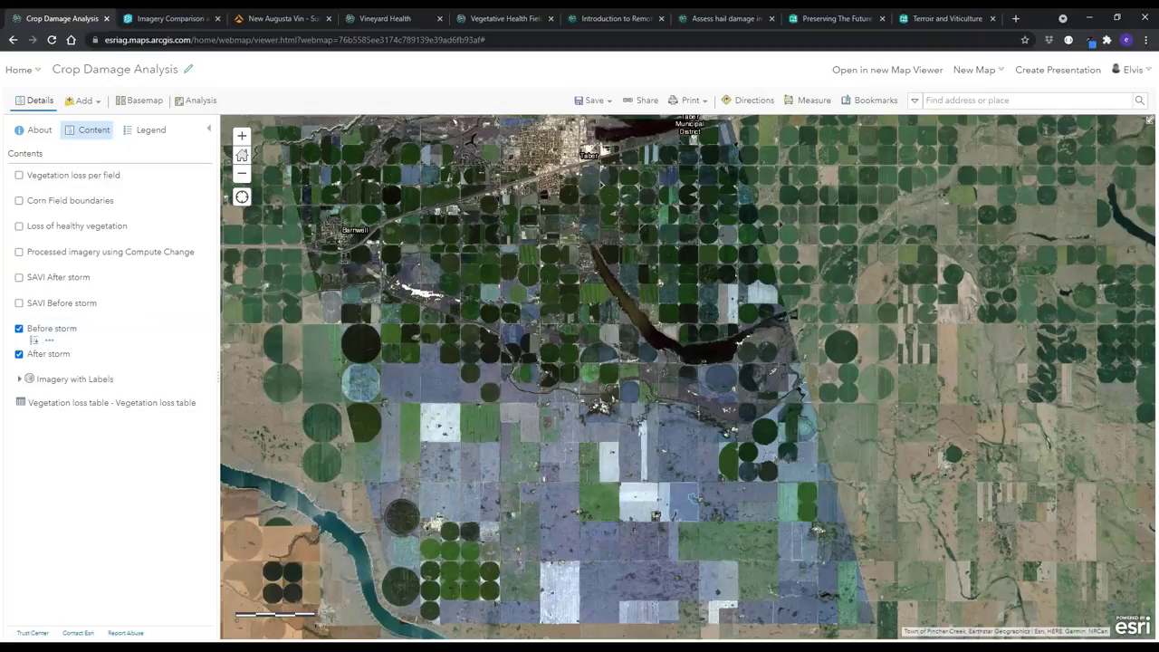
- Open the Monitor Vegetation raster analysis tool and choose After_storm as its input data
click(196, 103)
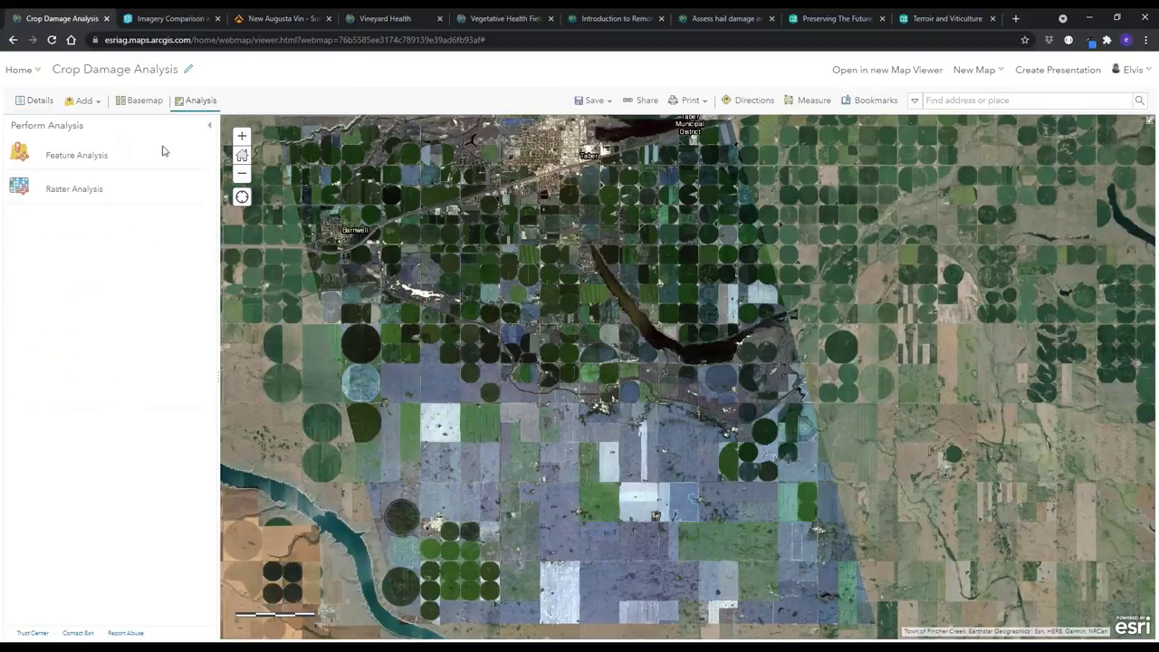
click(79, 191)
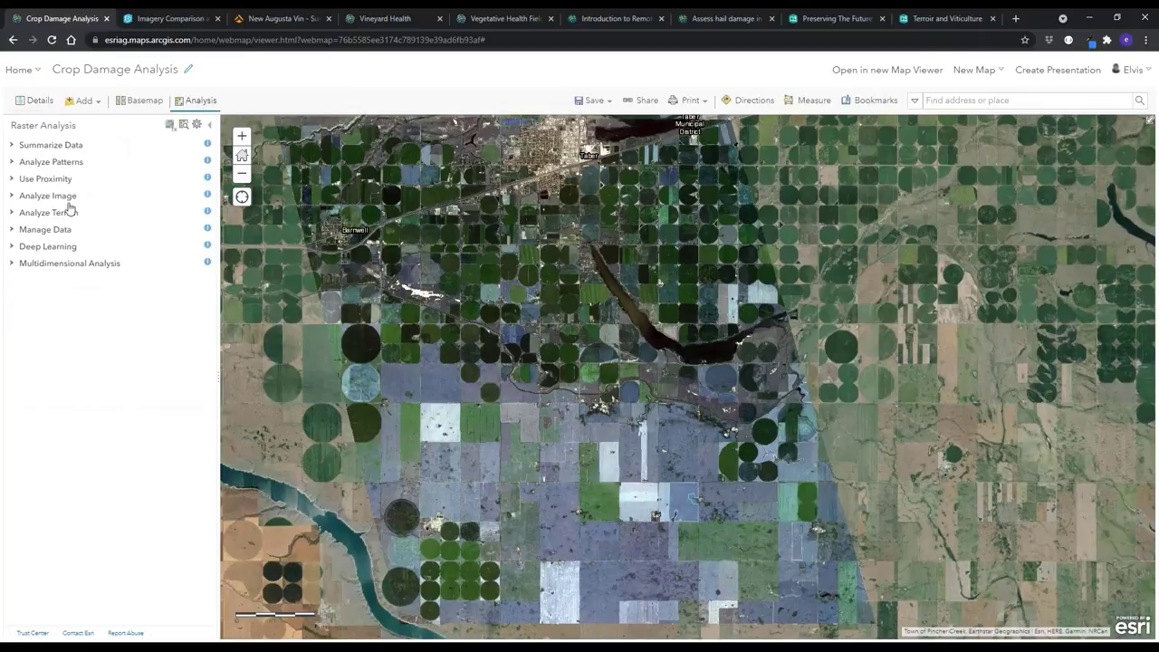
click(51, 197)
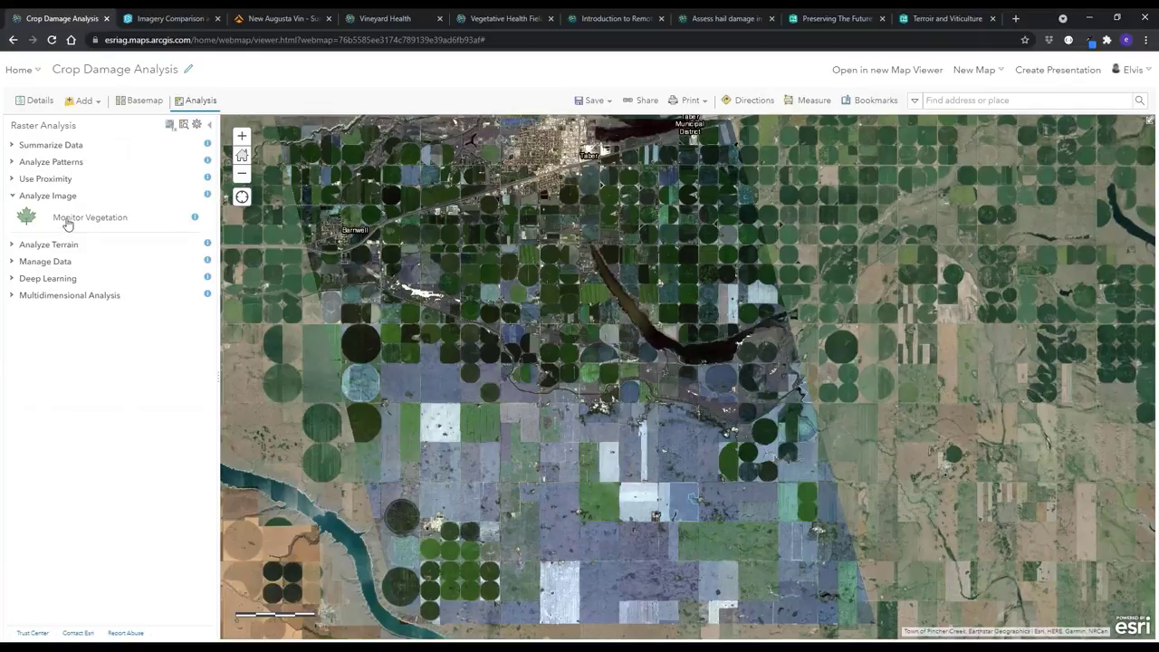
click(67, 222)
click(174, 197)
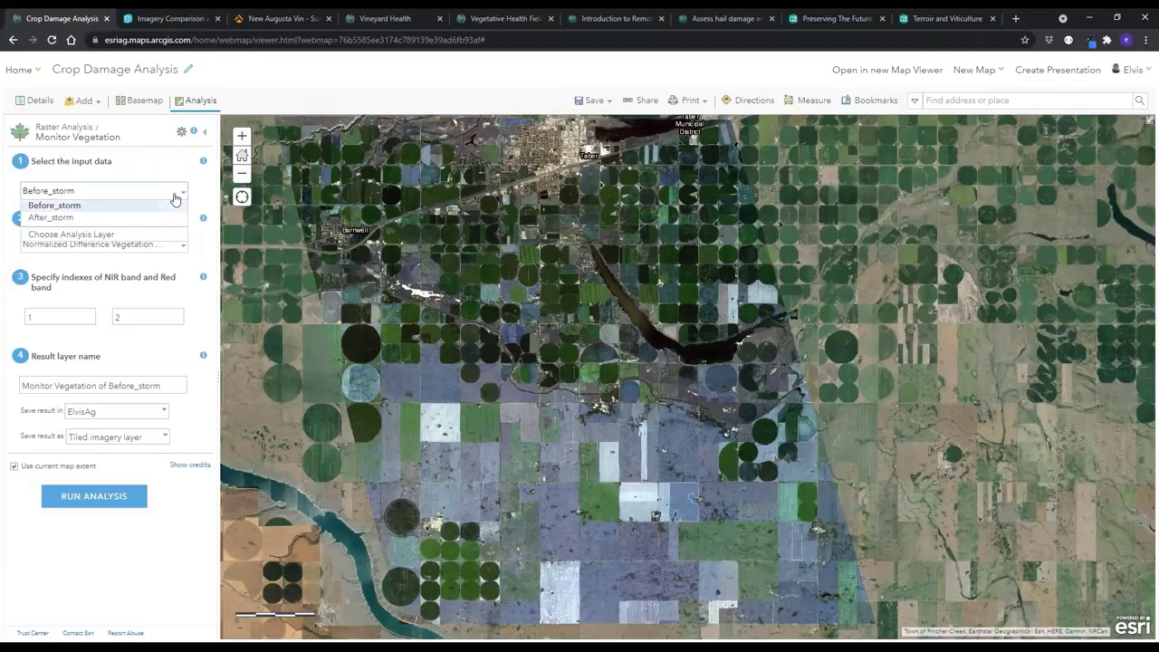
click(56, 218)
- Set the method to Soil-Adjusted Vegetation Index with NIR band 4, Red band 3 and green vegetation cover 0.5, and close the tool without running it
click(155, 248)
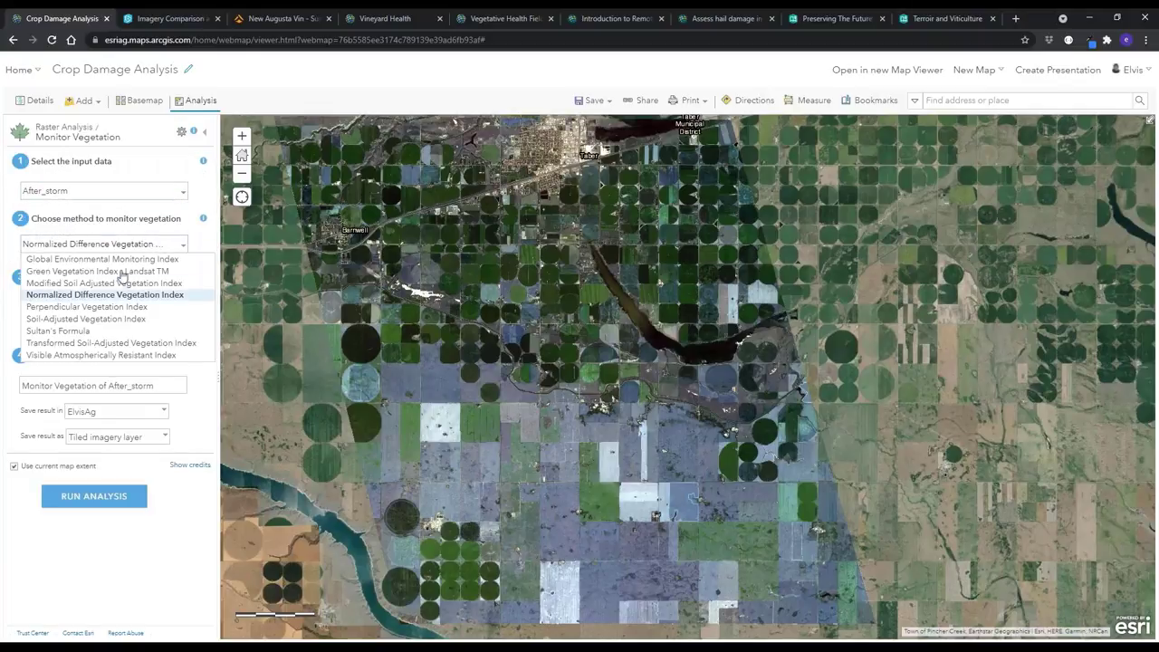
click(90, 319)
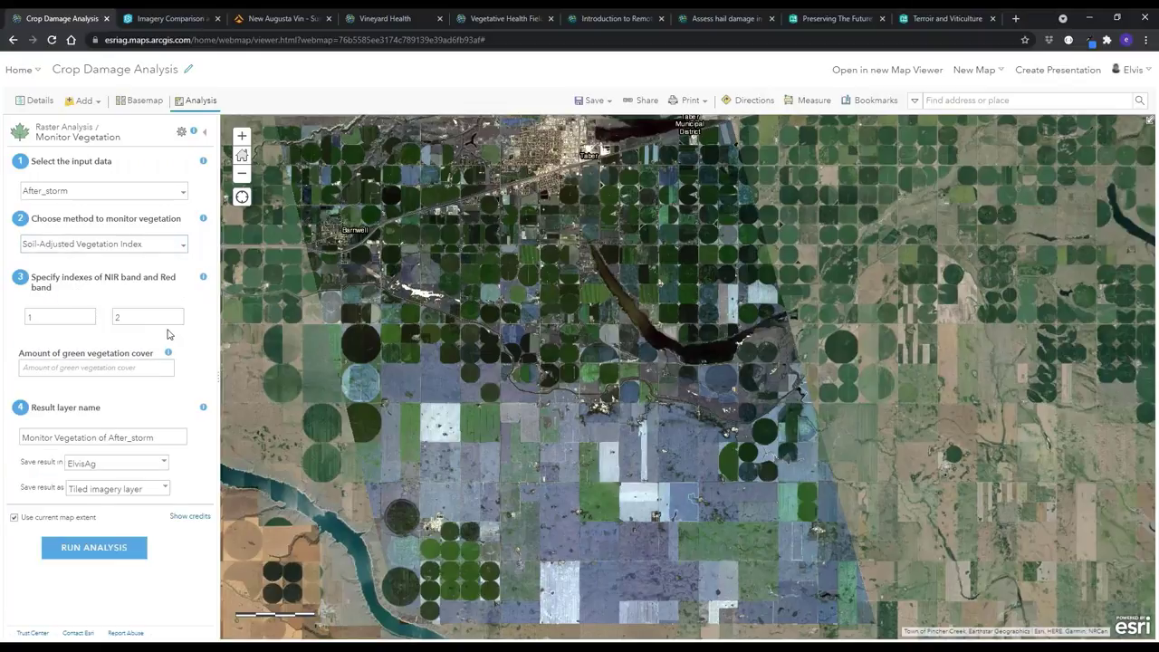
double_click(31, 316)
text(4)
double_click(122, 320)
text(3)
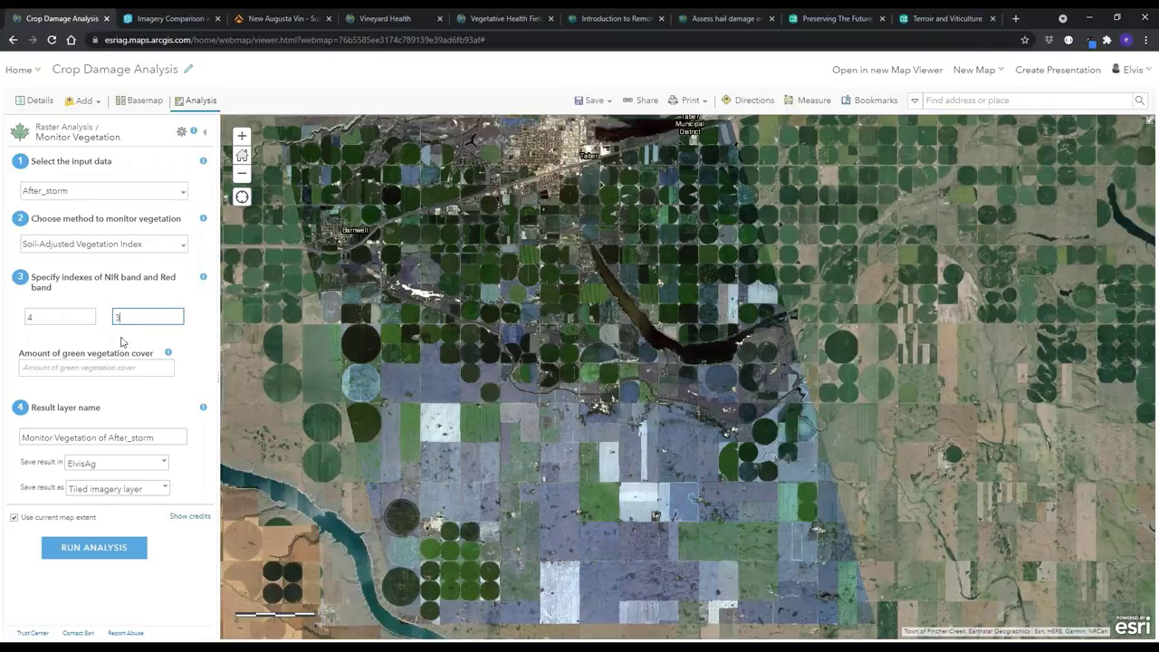
click(123, 368)
text(0.5)
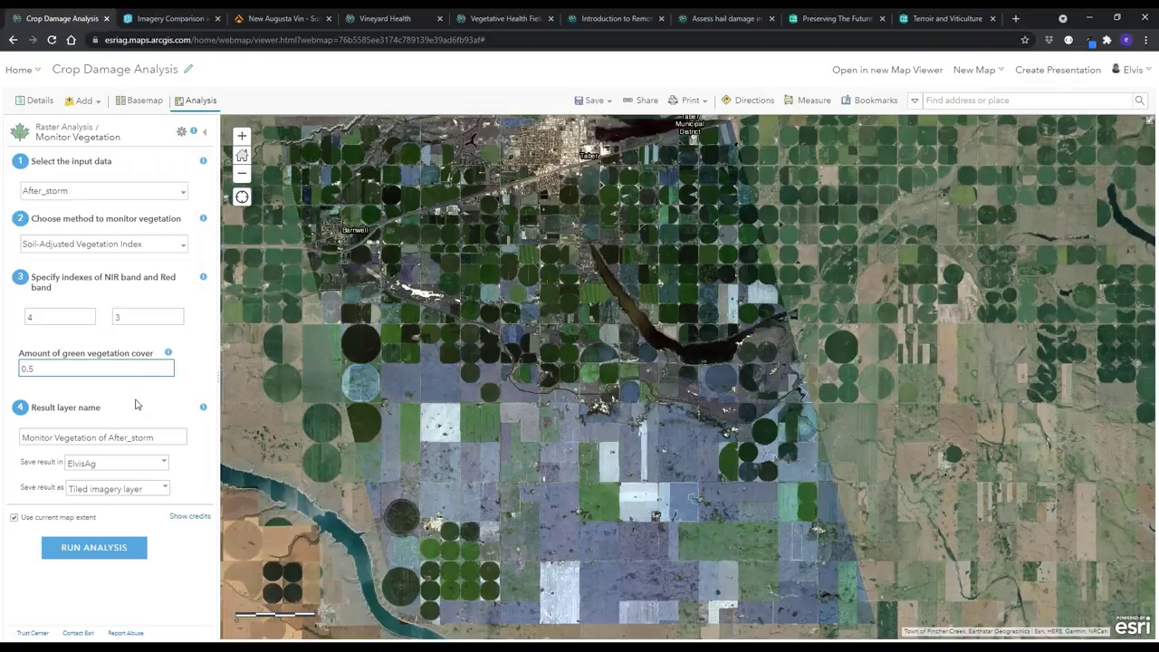
click(198, 102)
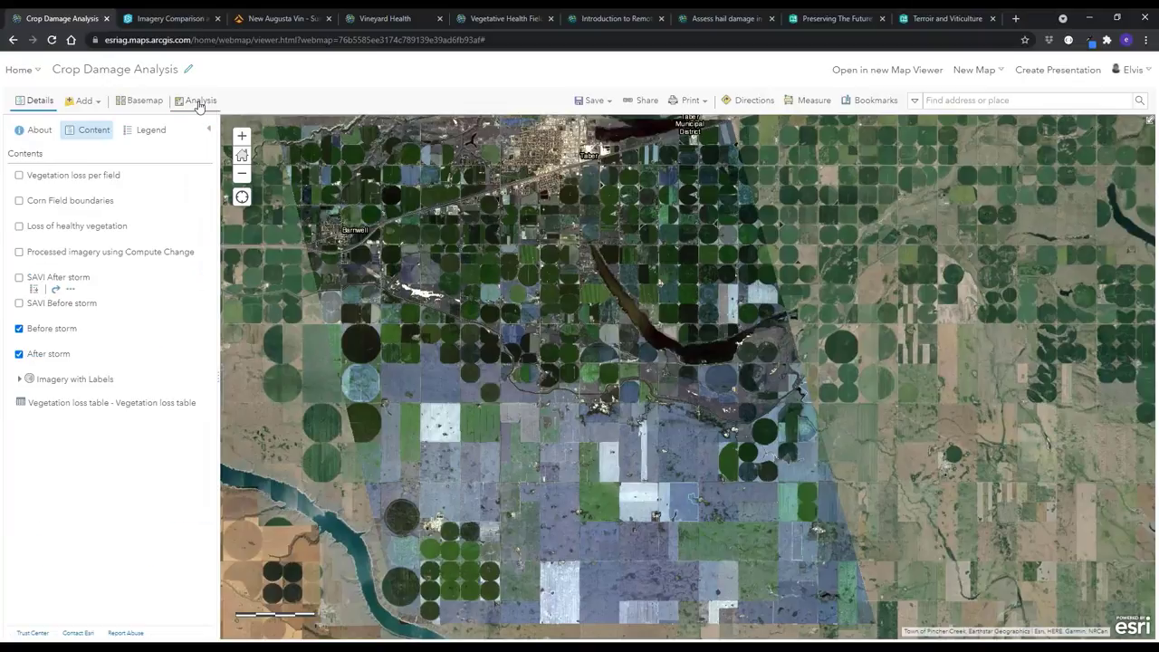
- Show the SAVI Before storm and SAVI After storm layers, expand both legends, and switch to the Imagery Comparison page
click(19, 306)
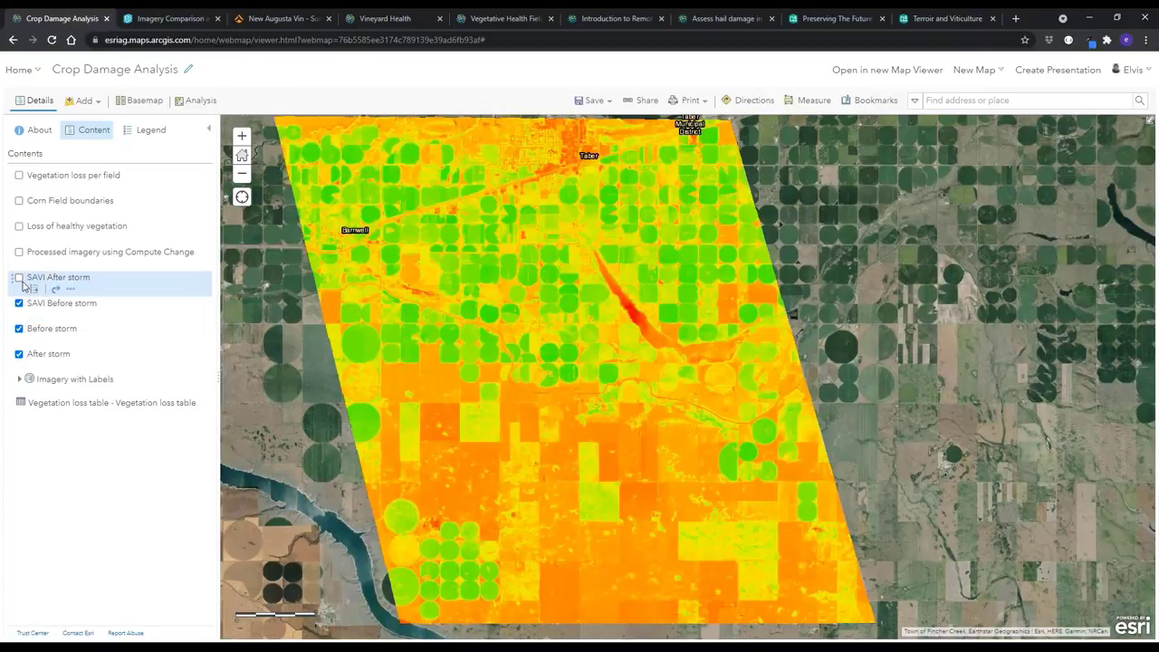
click(19, 279)
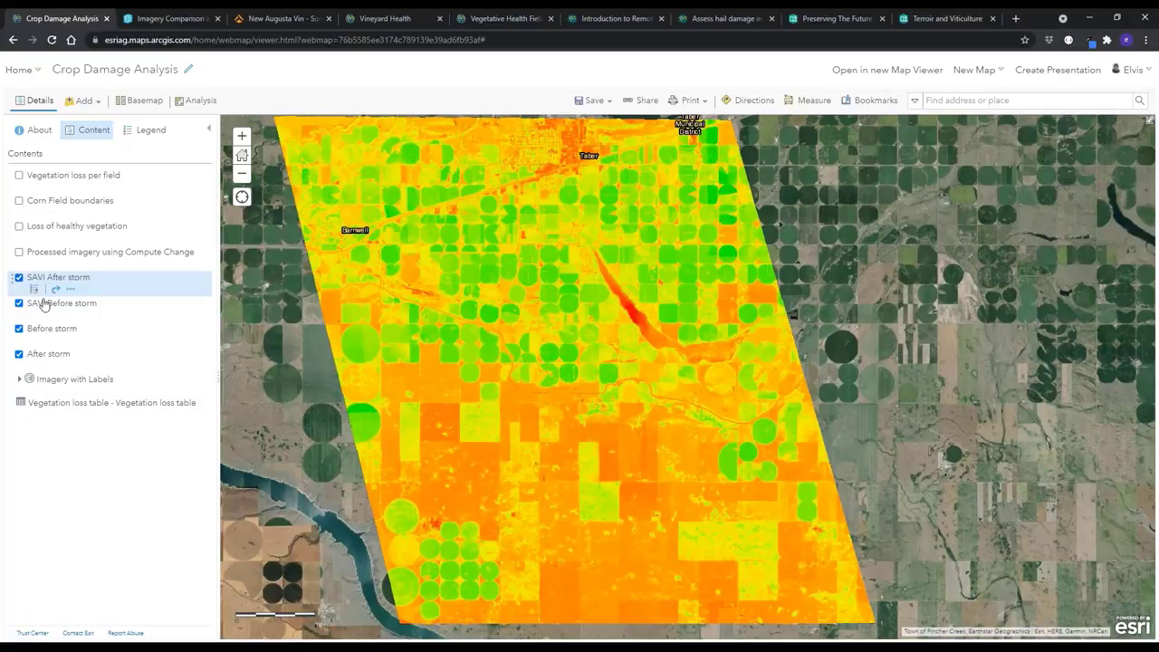
click(33, 289)
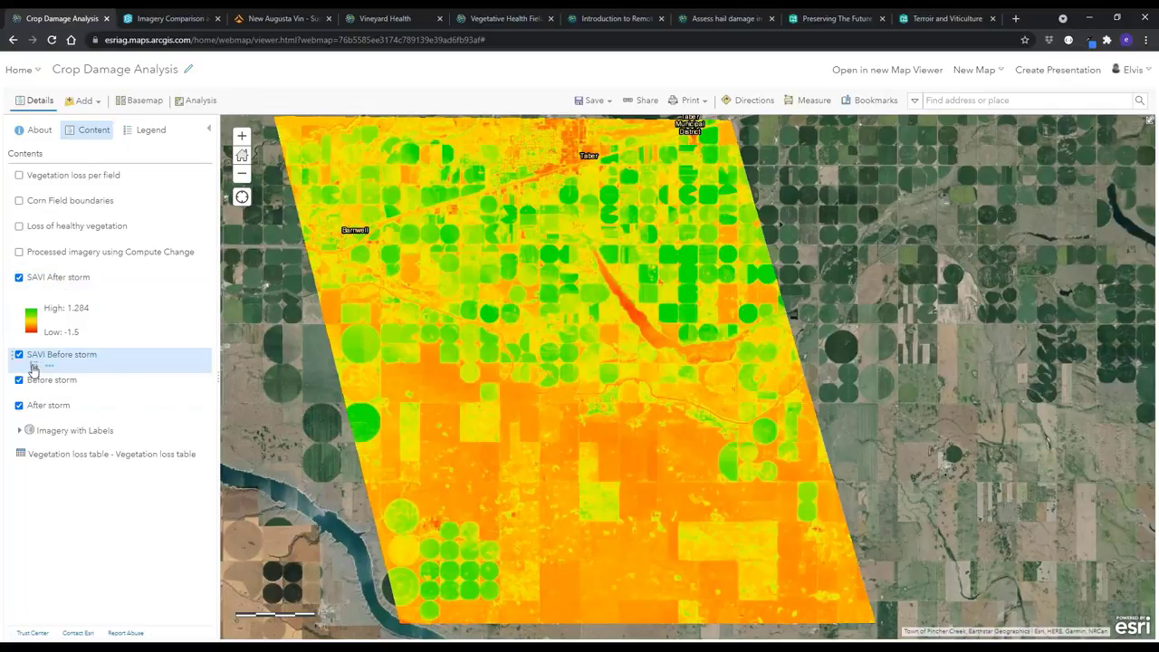
click(33, 368)
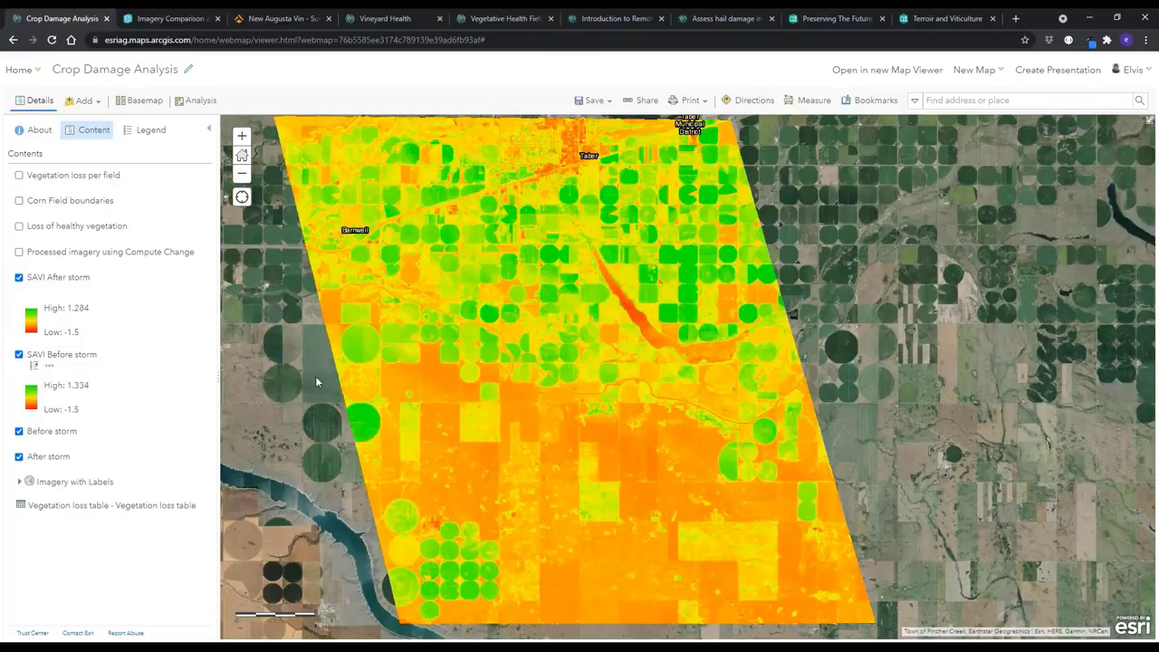
click(164, 16)
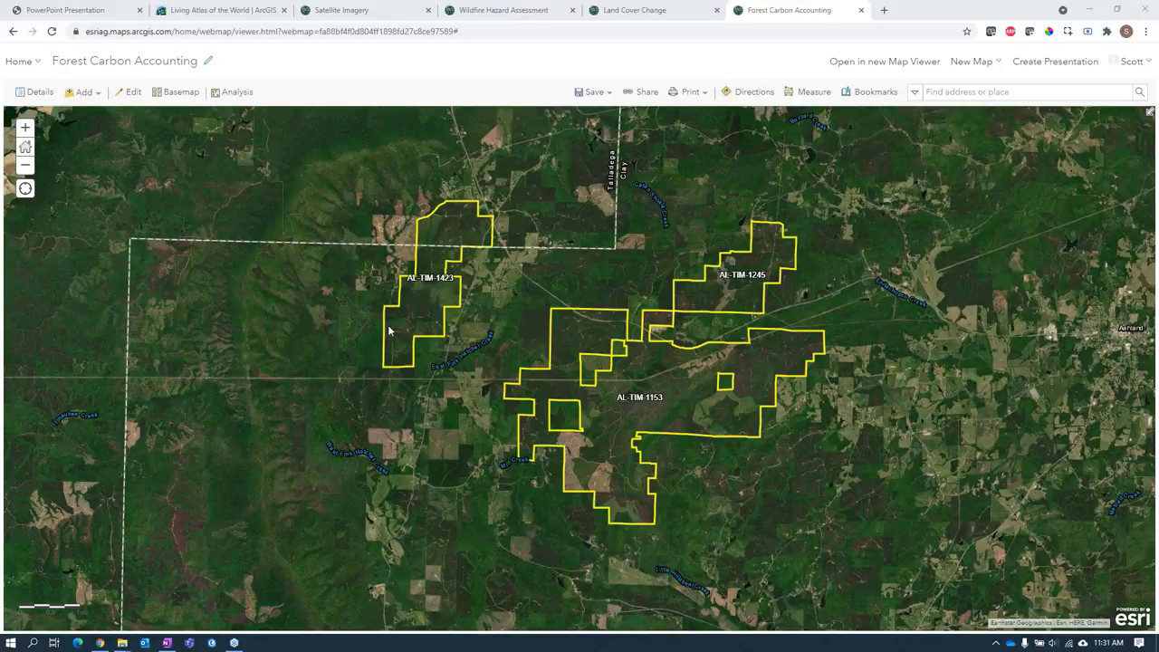
- In the Forest Carbon Accounting map, search ArcGIS Online for "usfs carbon pools", review CONUS Total Forest Carbon 2018, and add it to the map
click(79, 99)
click(83, 120)
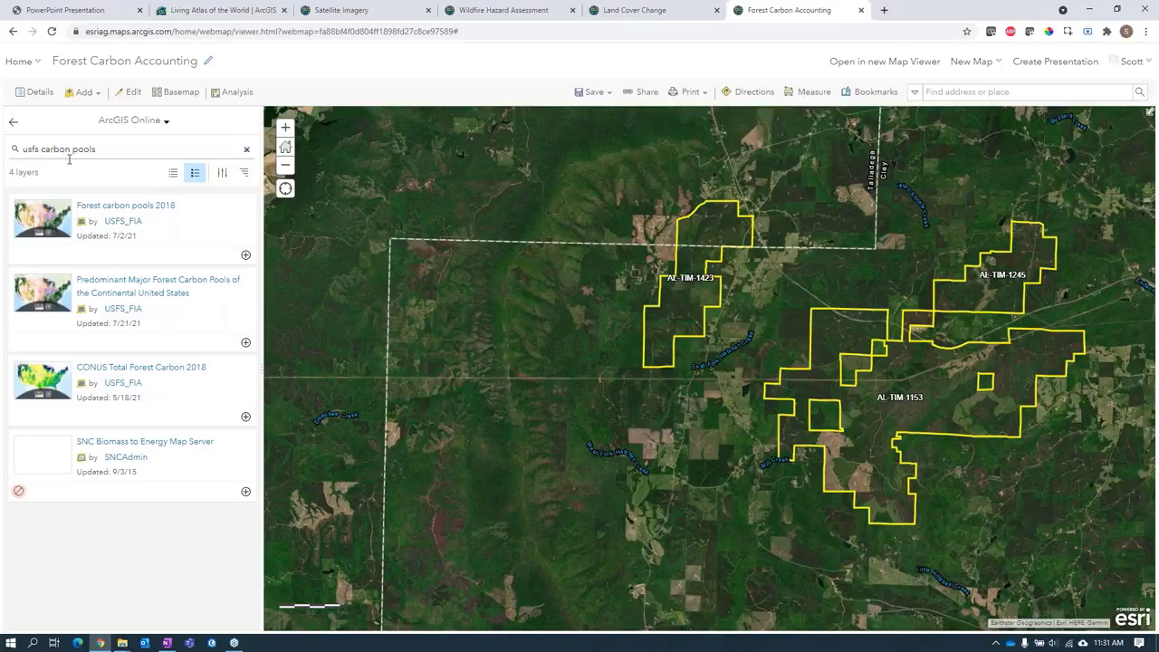
click(135, 375)
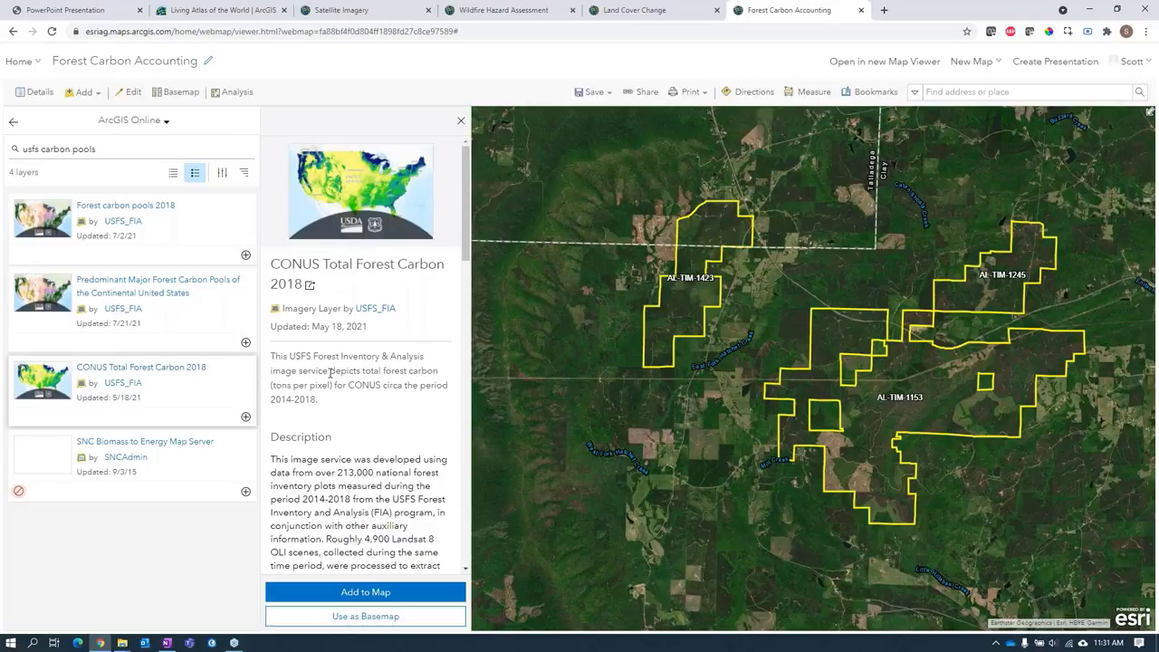
drag(330, 372, 332, 385)
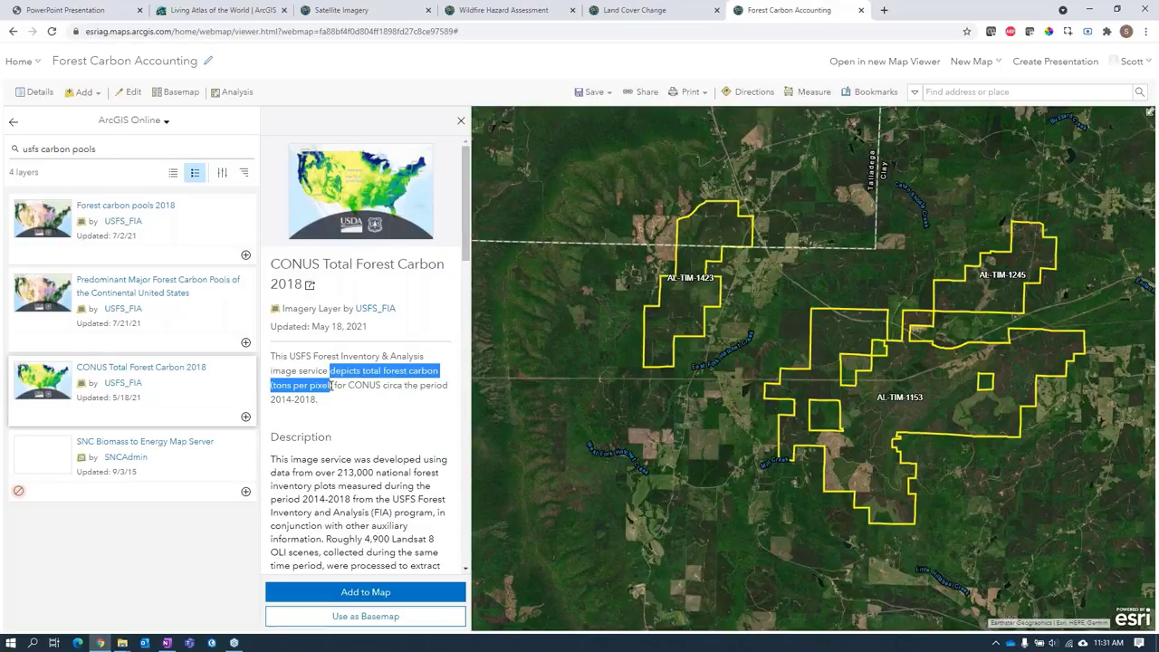
click(380, 588)
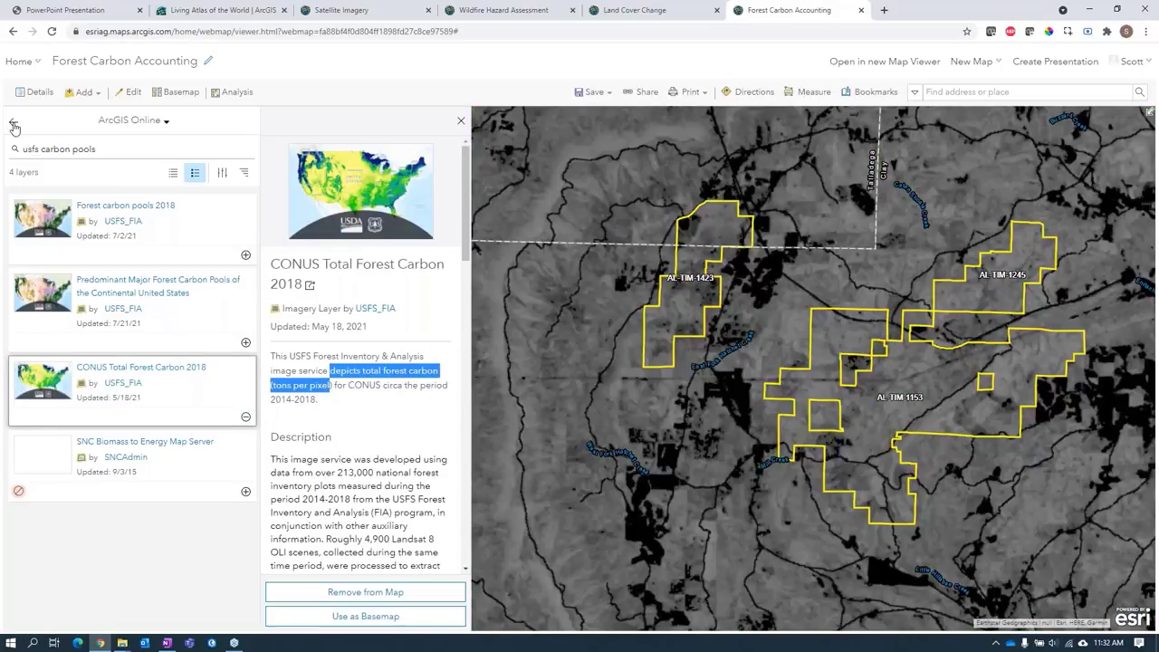
- Return to the map contents, hide the newly added CONUS Total Forest Carbon 2018 layer, and show the preconfigured layer of the same name
click(15, 127)
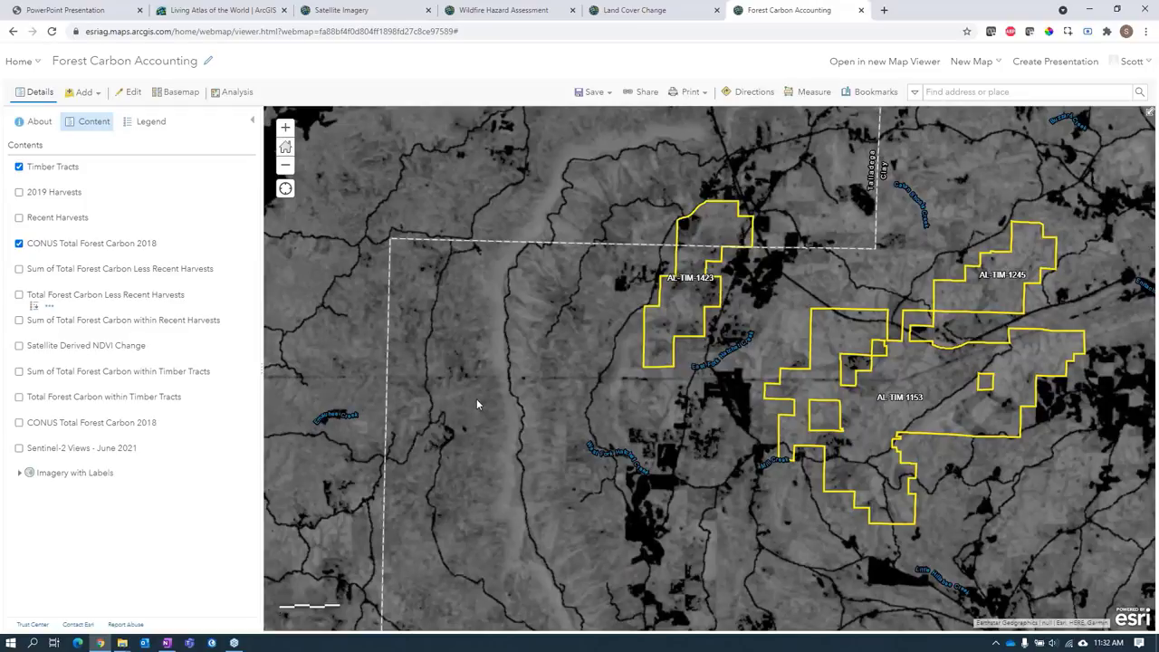
click(19, 244)
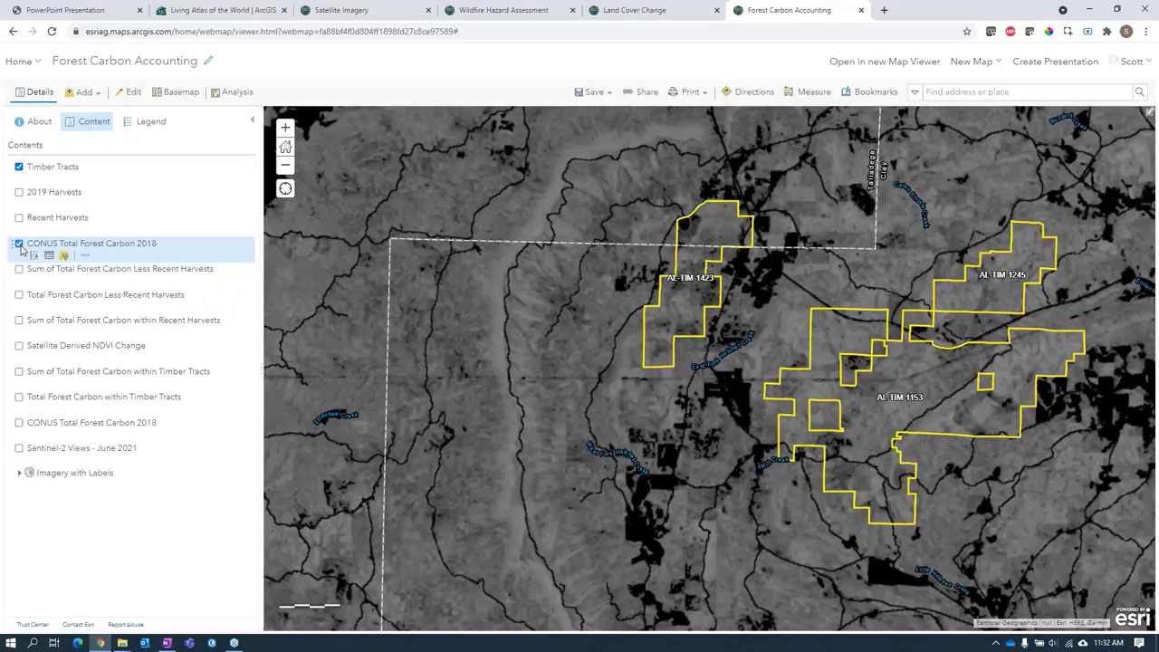
click(19, 423)
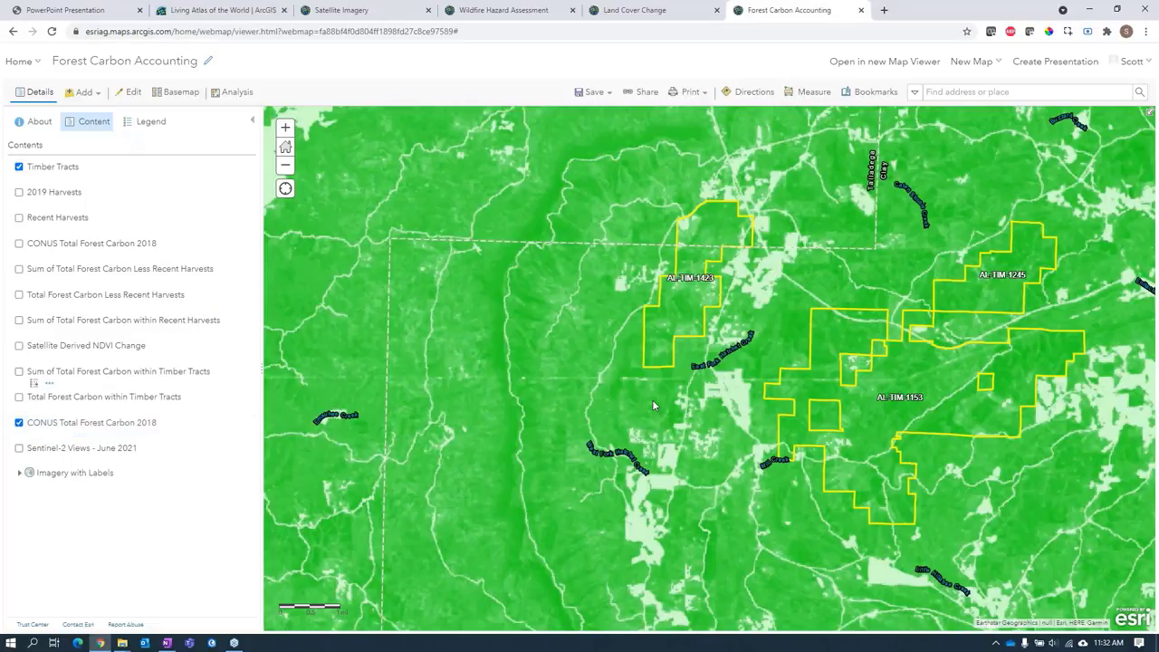
- Inspect the CONUS Total Forest Carbon 2018 pixel values at several spots in and around the timber tracts
drag(620, 407, 545, 417)
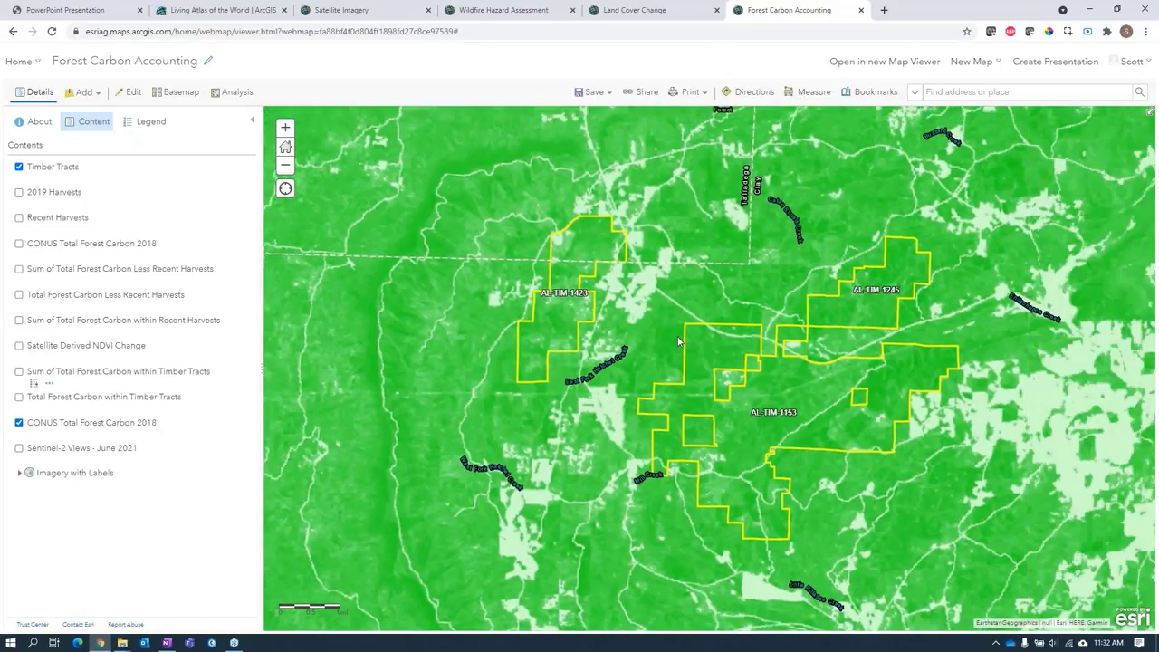
click(663, 324)
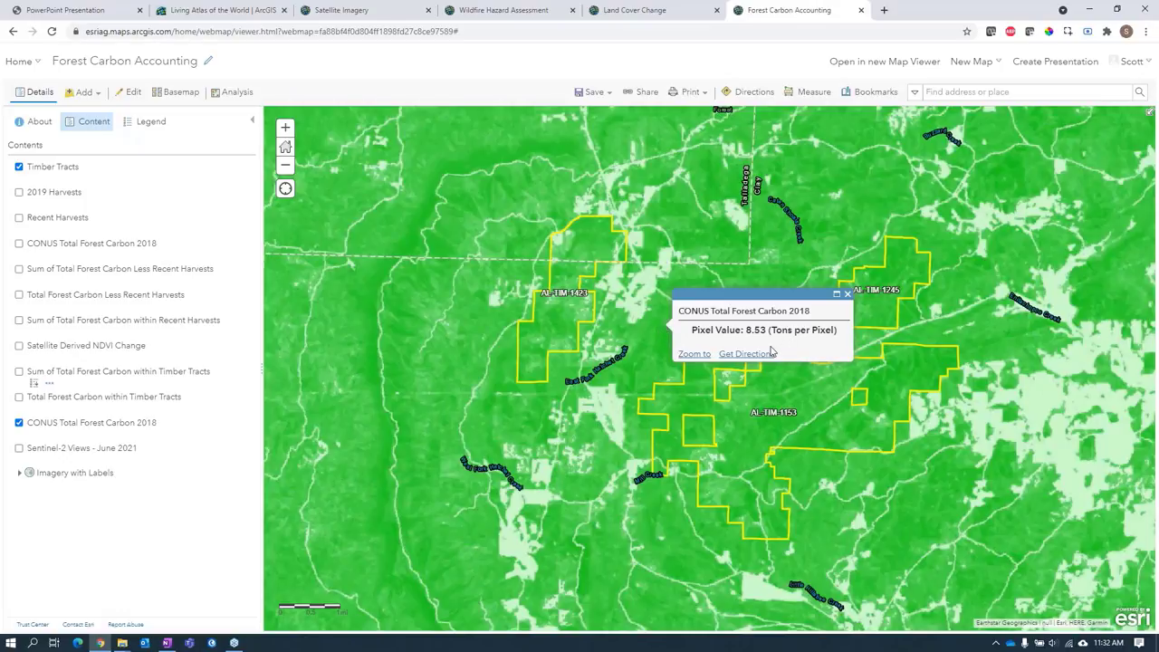
click(641, 351)
click(547, 343)
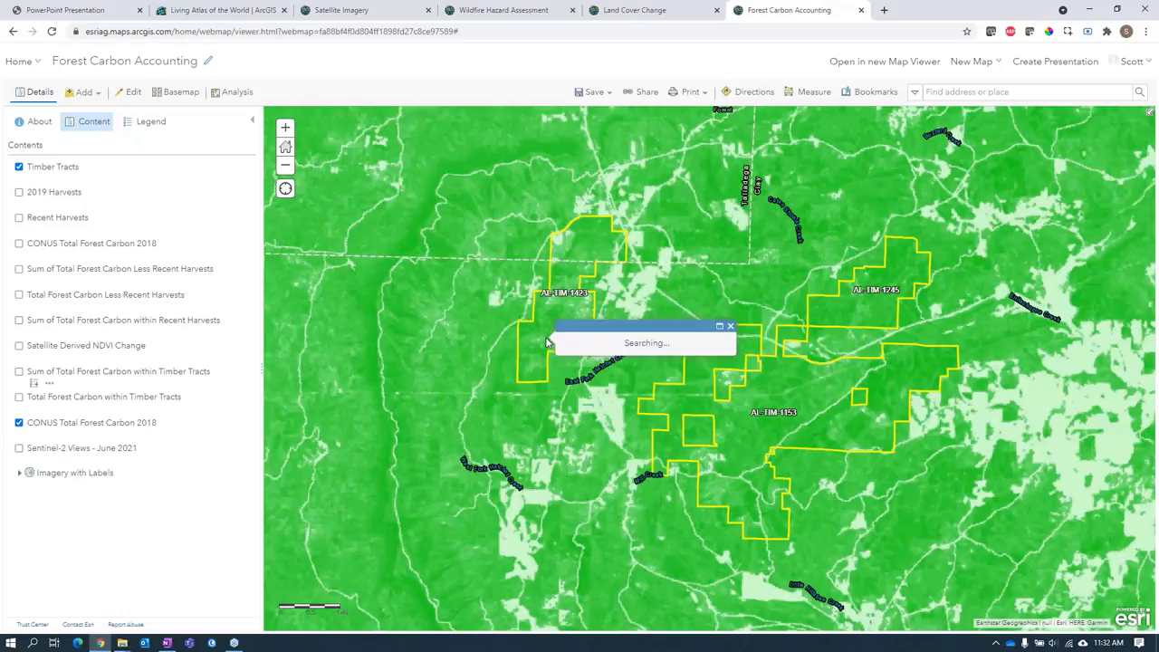
click(567, 271)
click(840, 384)
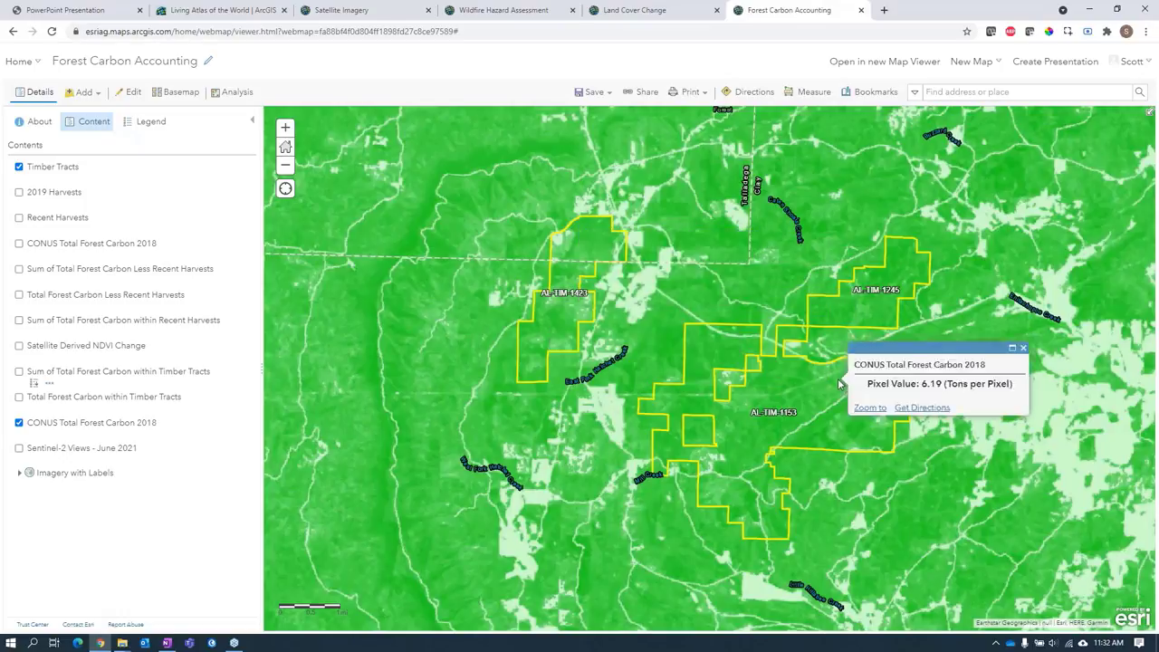
click(738, 417)
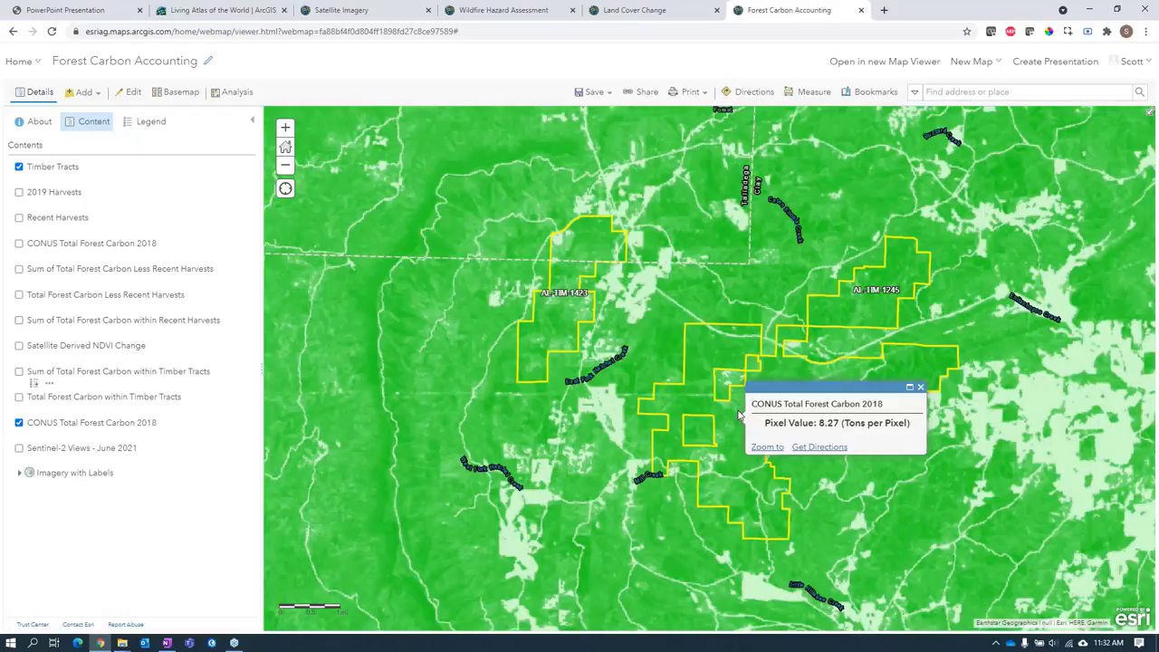
click(920, 388)
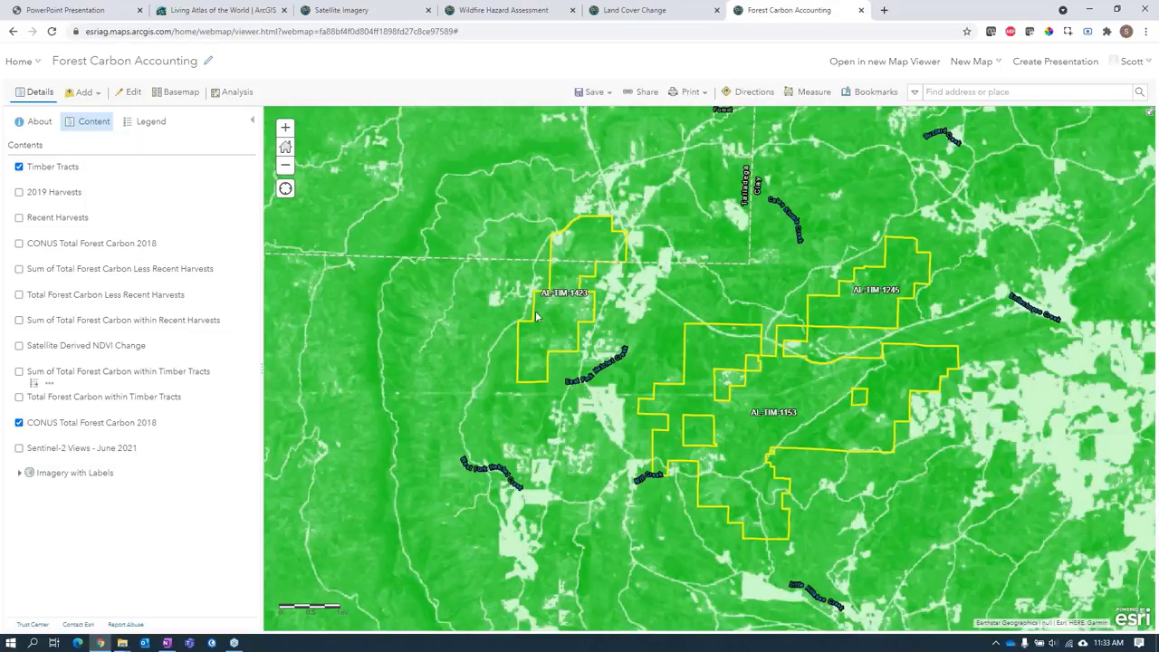
- Open the Extract Raster raster analysis tool and choose CONUS Total Forest Carbon 2018 as its input data
click(232, 95)
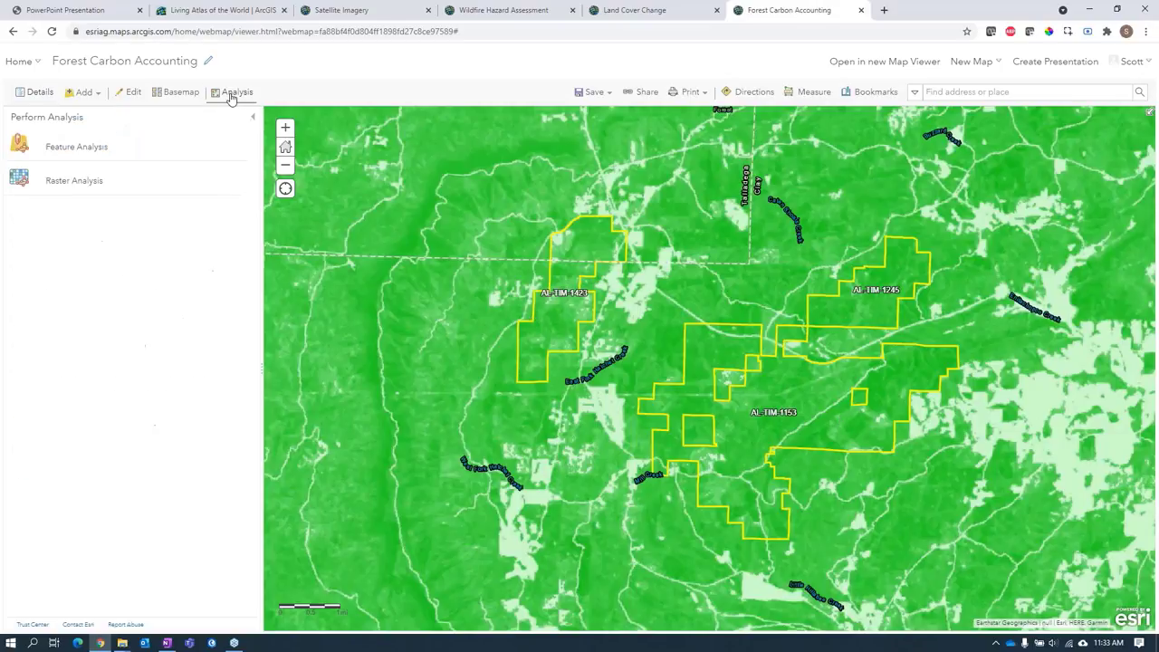
click(100, 184)
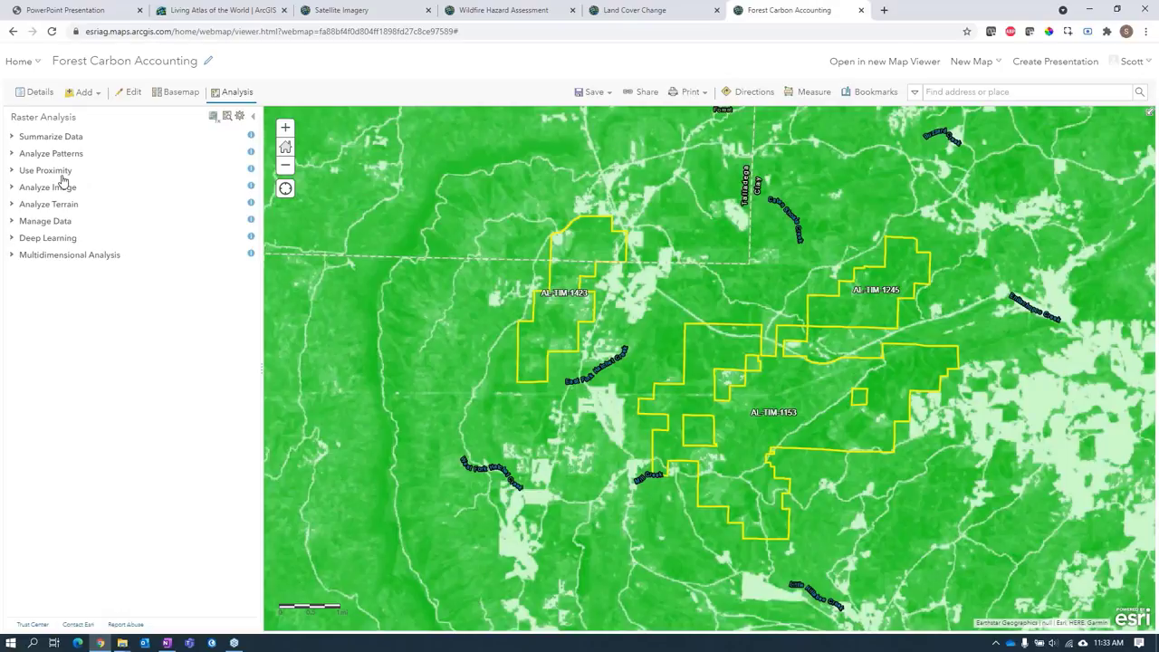
click(13, 223)
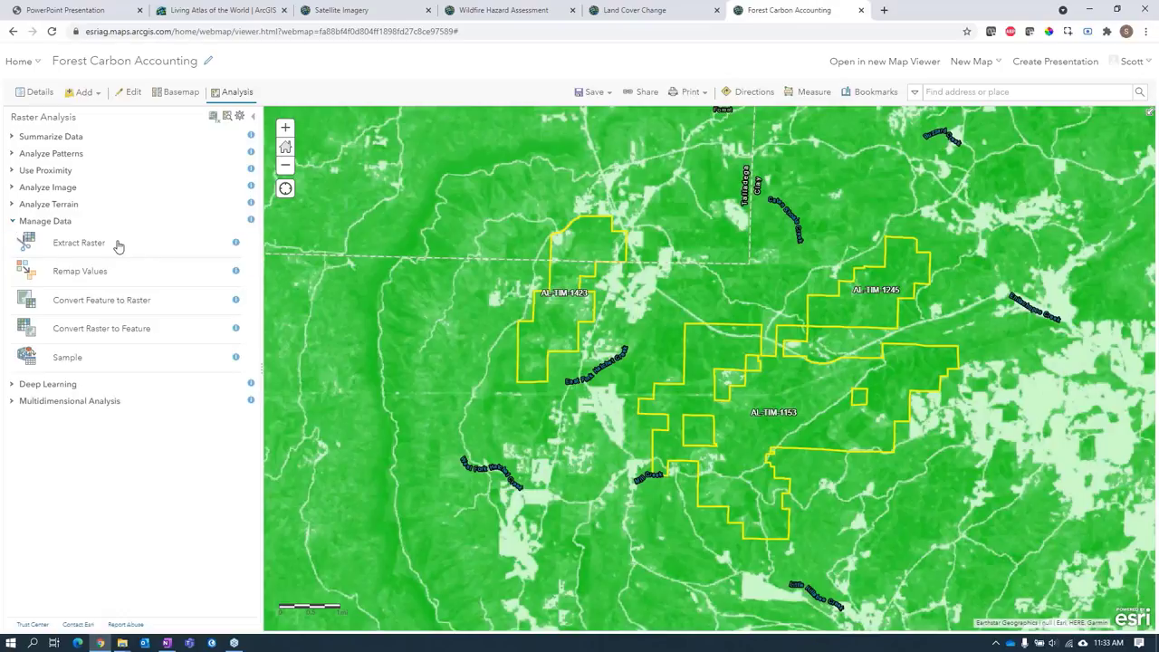
click(73, 250)
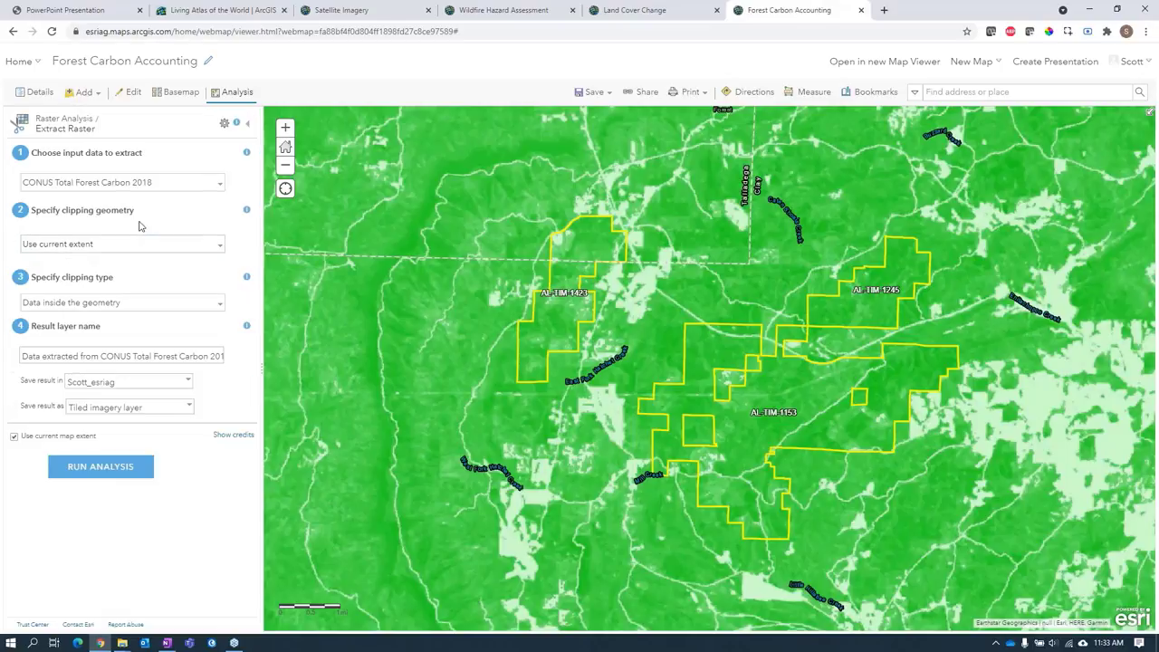
click(216, 187)
click(121, 281)
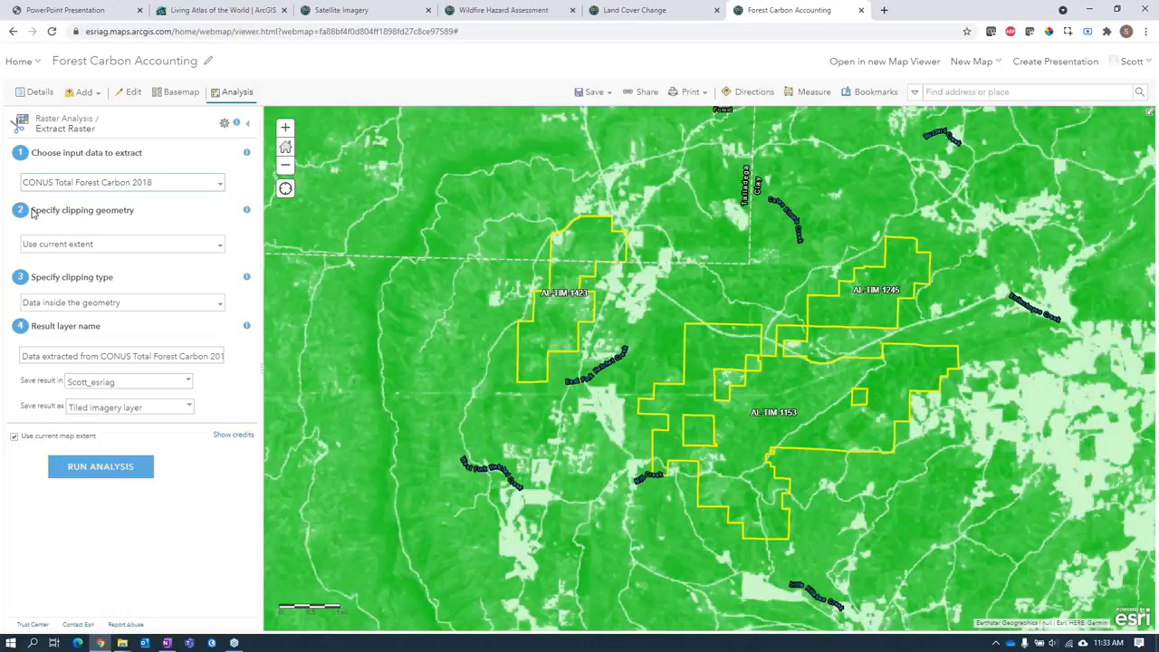
- Set the clipping geometry to the Timber Tracts layer and use its input features for clipping
click(217, 246)
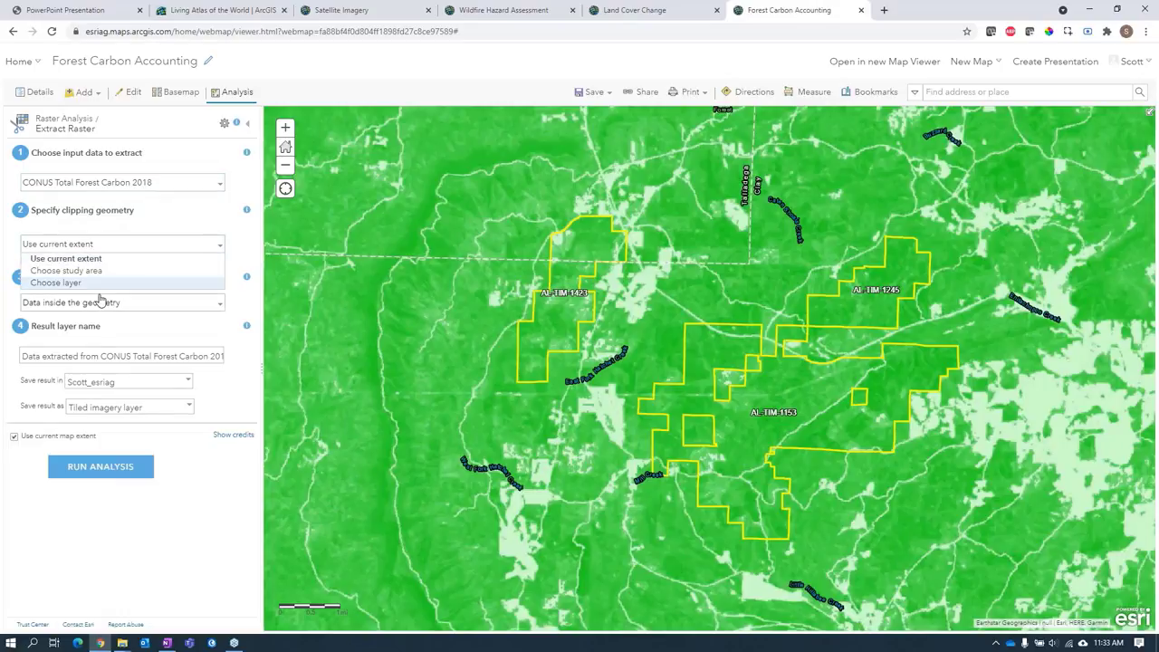
click(78, 282)
click(26, 304)
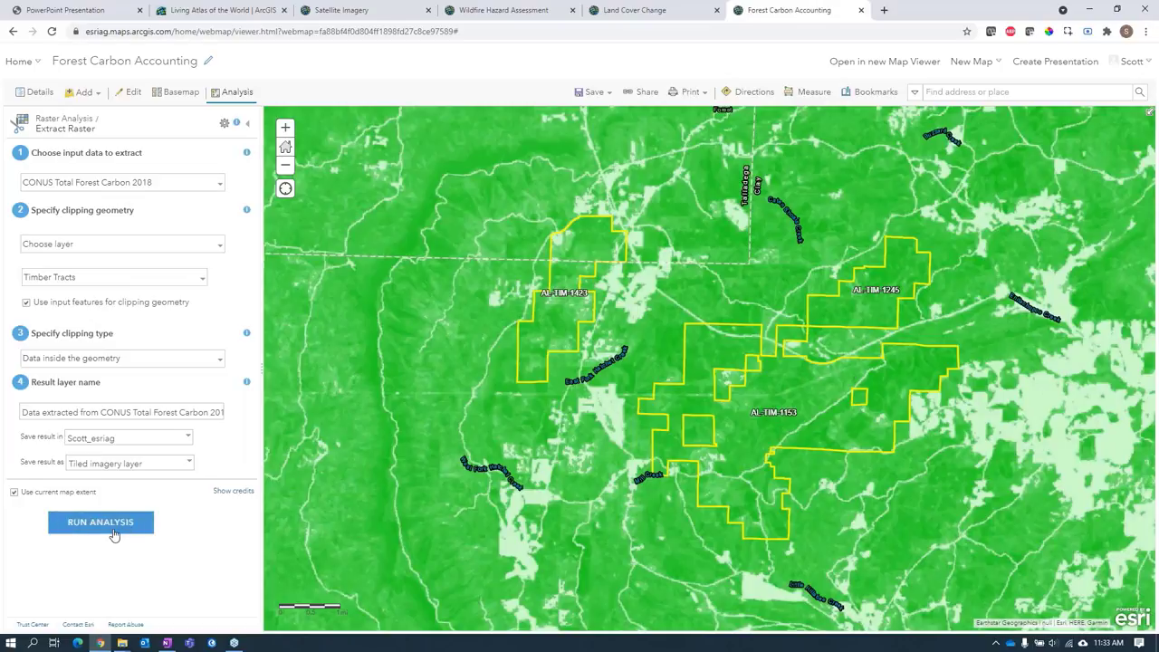
- Name the result layer "Data extracted from CONUS Total Forest Carbon 20182" and run the raster extraction
drag(200, 412, 224, 413)
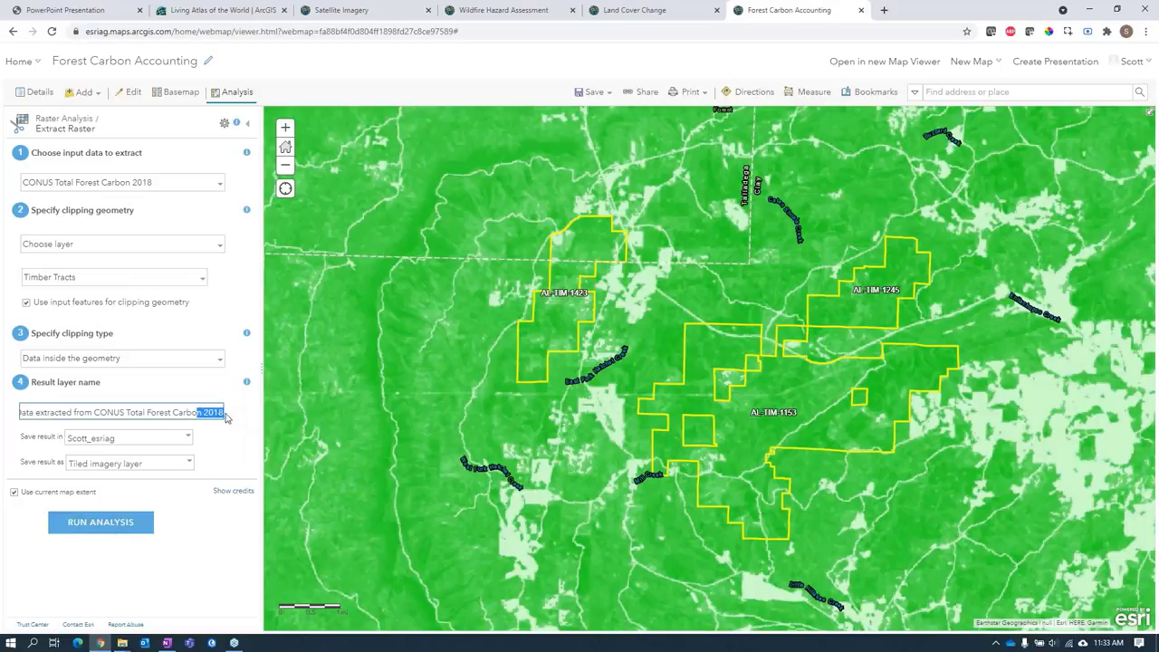
click(136, 522)
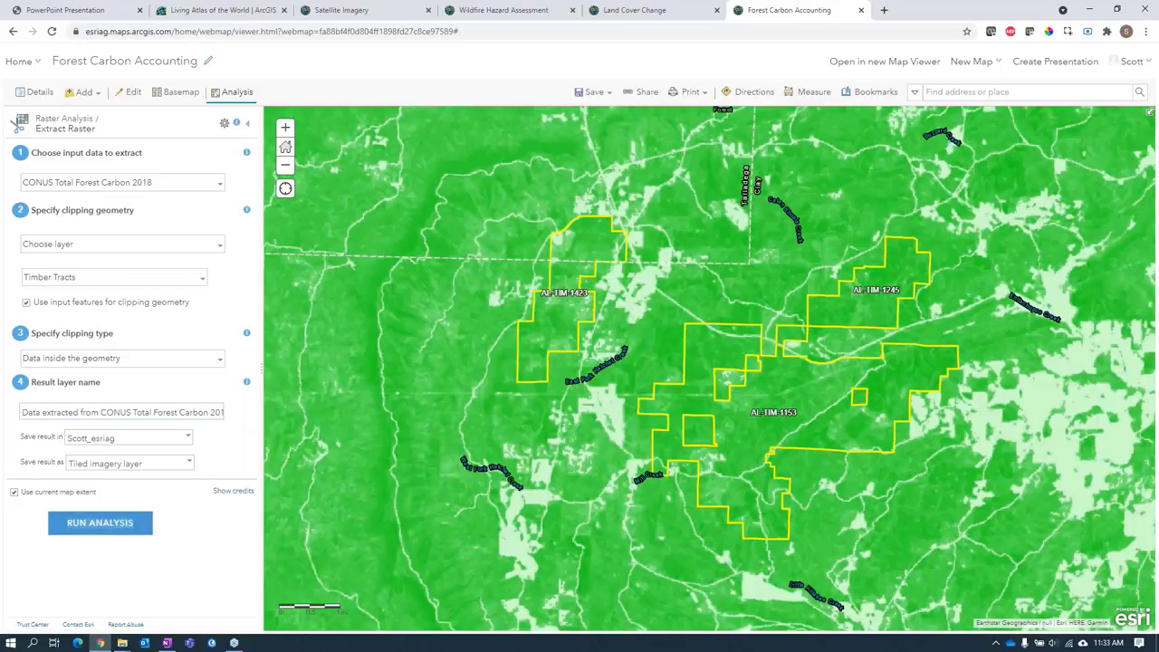
click(658, 375)
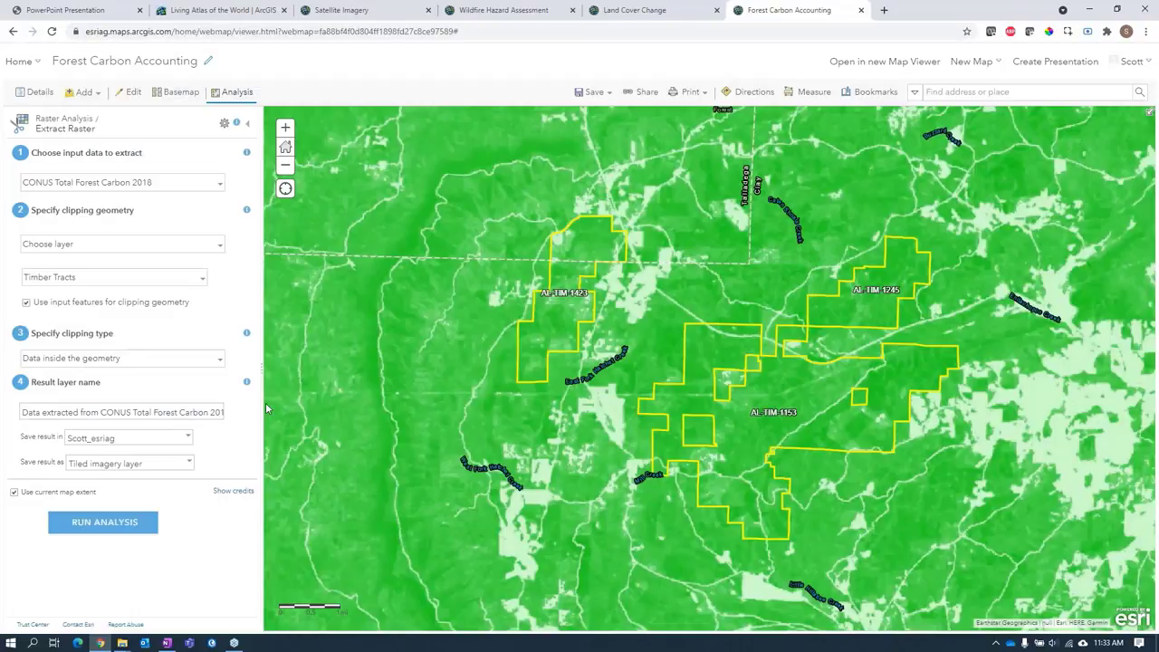
click(222, 414)
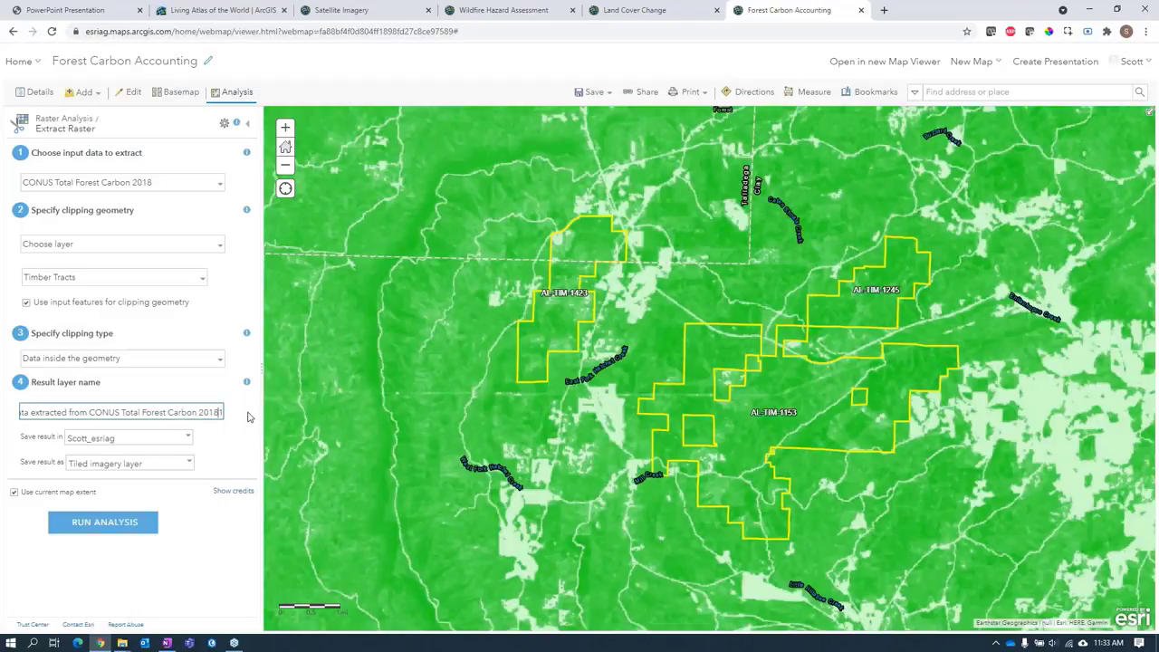
text(1)
click(97, 522)
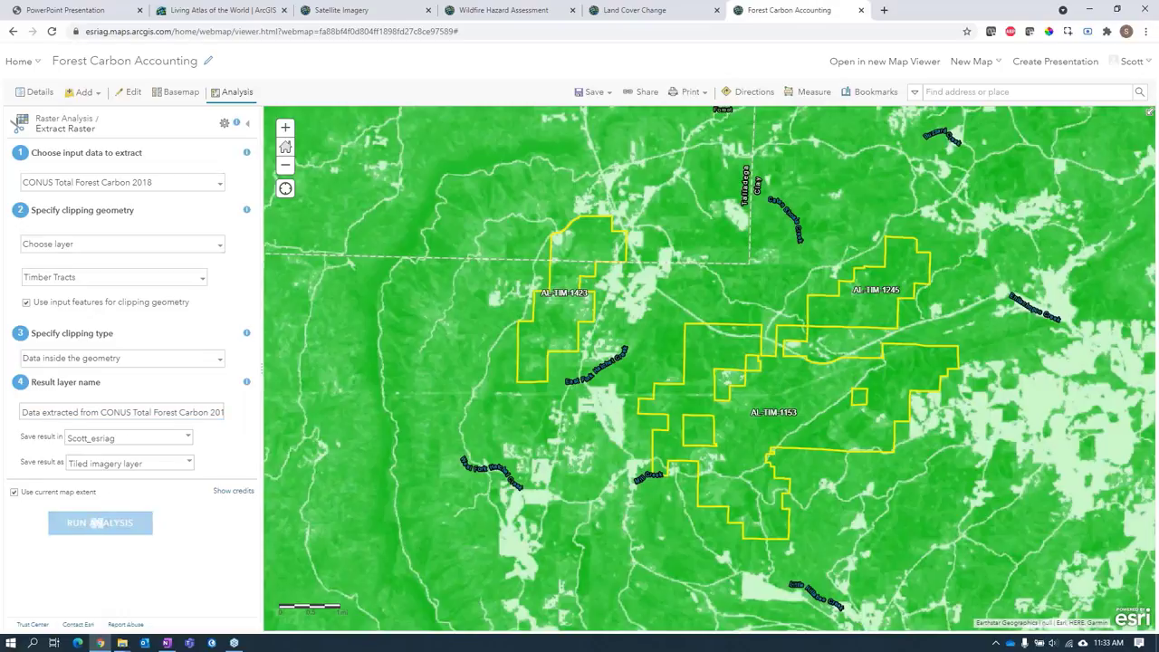
- In the map contents, show Total Forest Carbon within Timber Tracts and hide the CONUS Total Forest Carbon 2018 layer
click(34, 95)
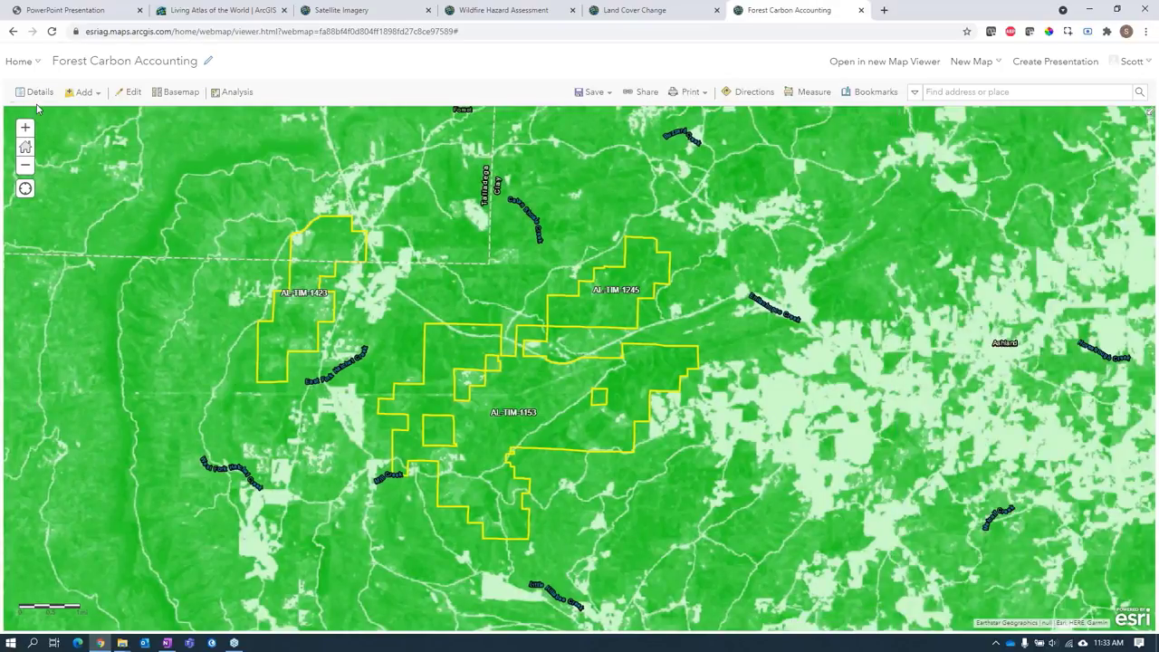
click(37, 92)
click(19, 420)
click(19, 446)
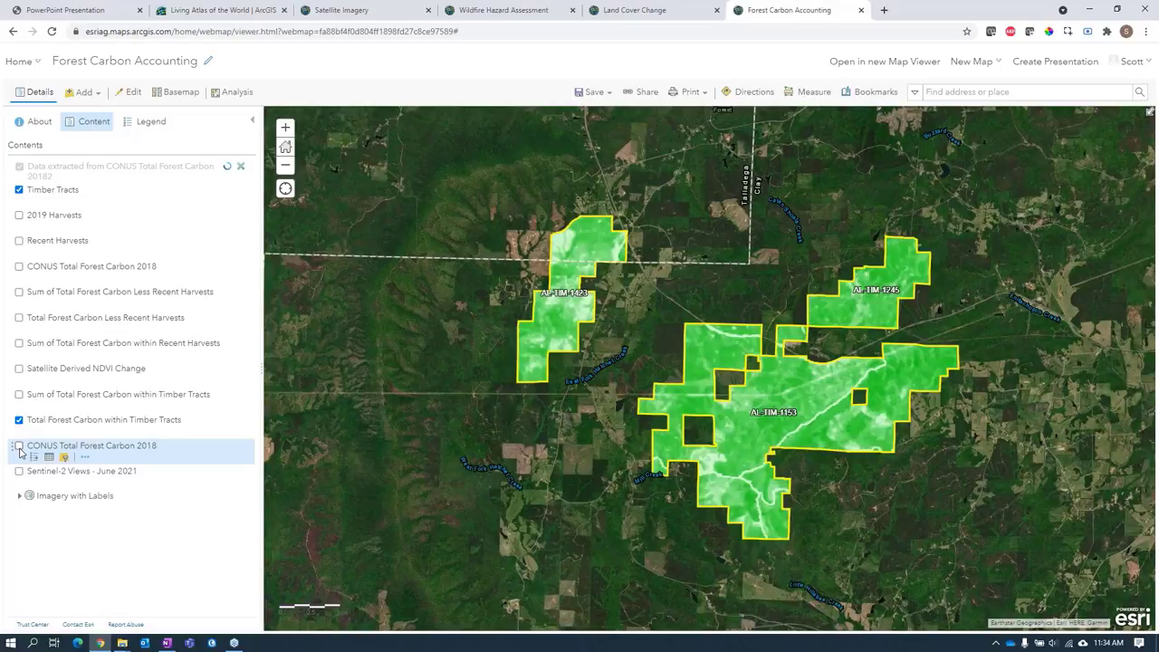
- Inspect the carbon storage estimates at several spots within timber tracts AL-TIM-1153 and AL-TIM-1423
click(757, 459)
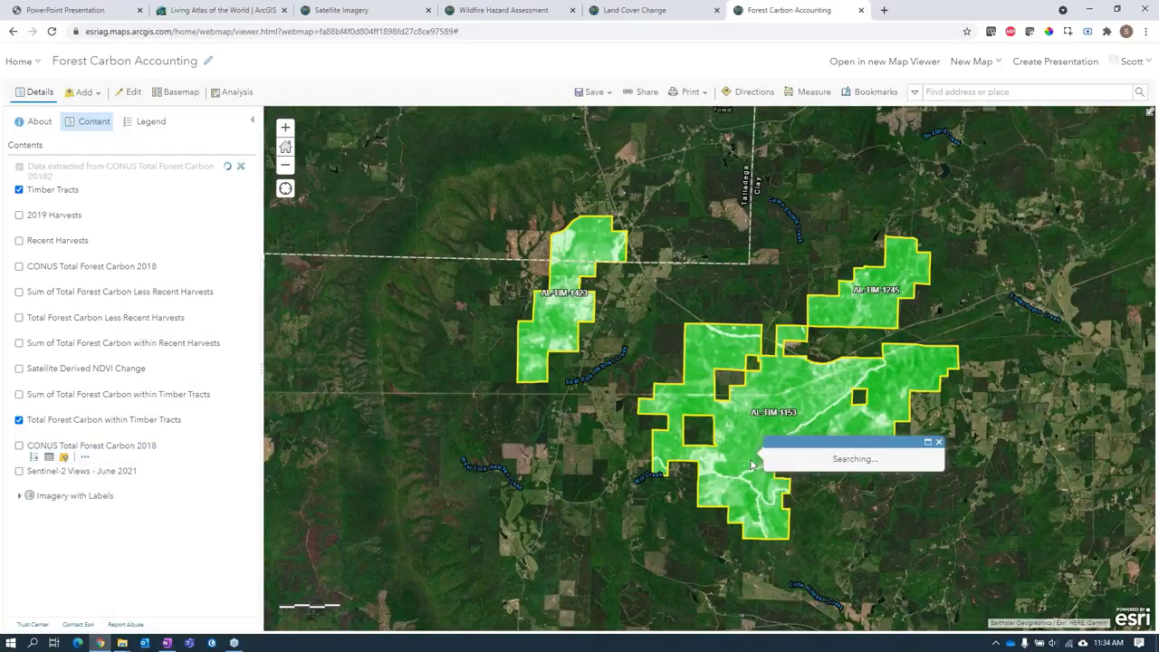
click(828, 394)
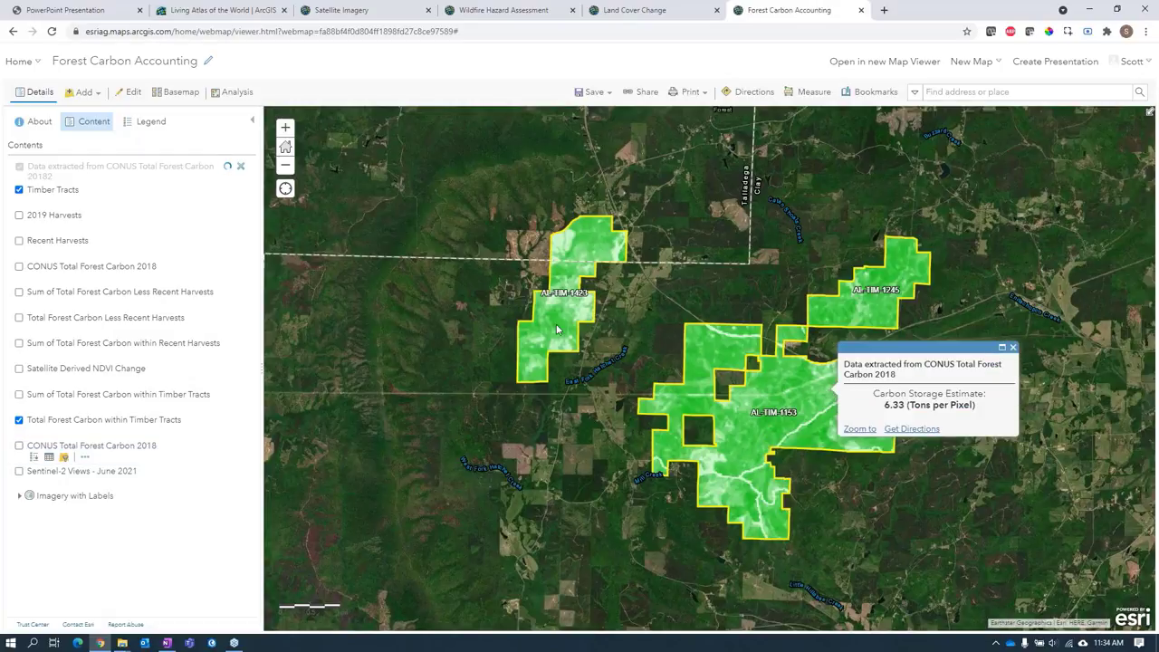
click(557, 330)
click(741, 281)
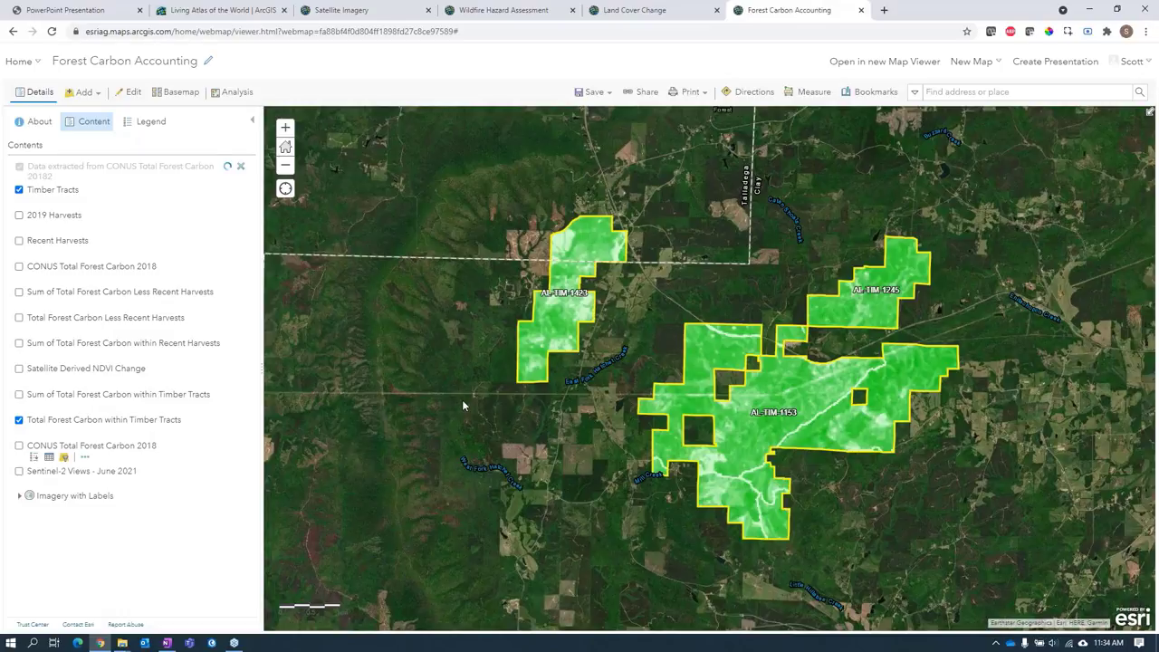
- Set up Summarize Raster Within for Timber Tracts by Tract ID, using Total Forest Carbon within Timber Tracts and the Sum statistic
click(237, 92)
click(62, 181)
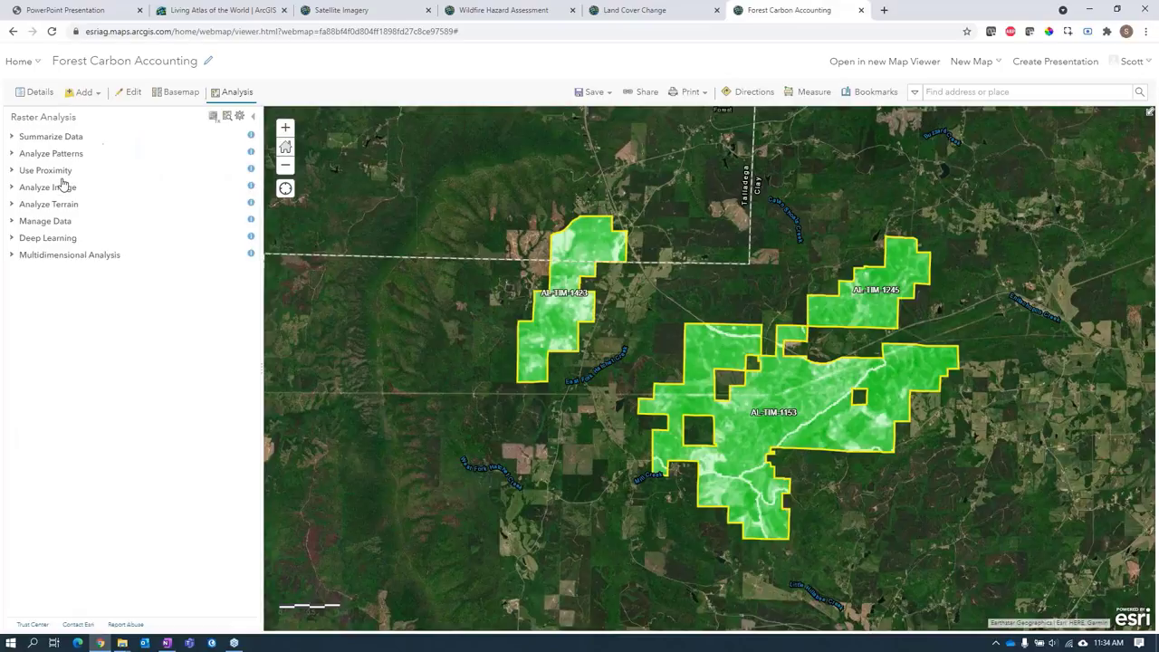
click(13, 137)
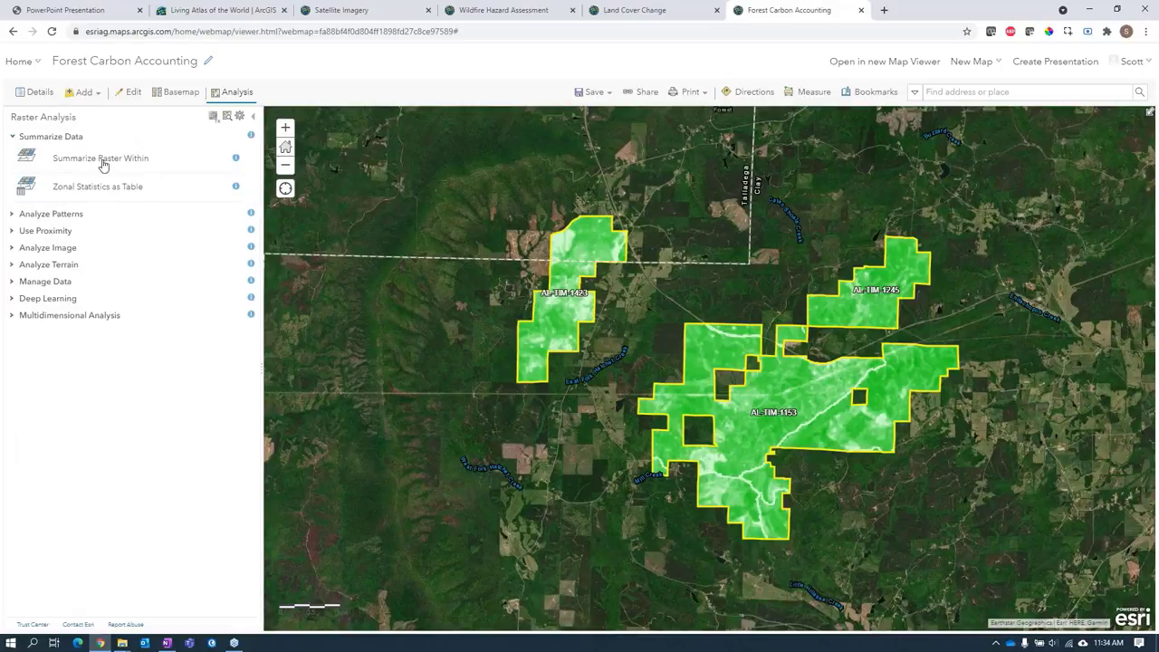
click(104, 161)
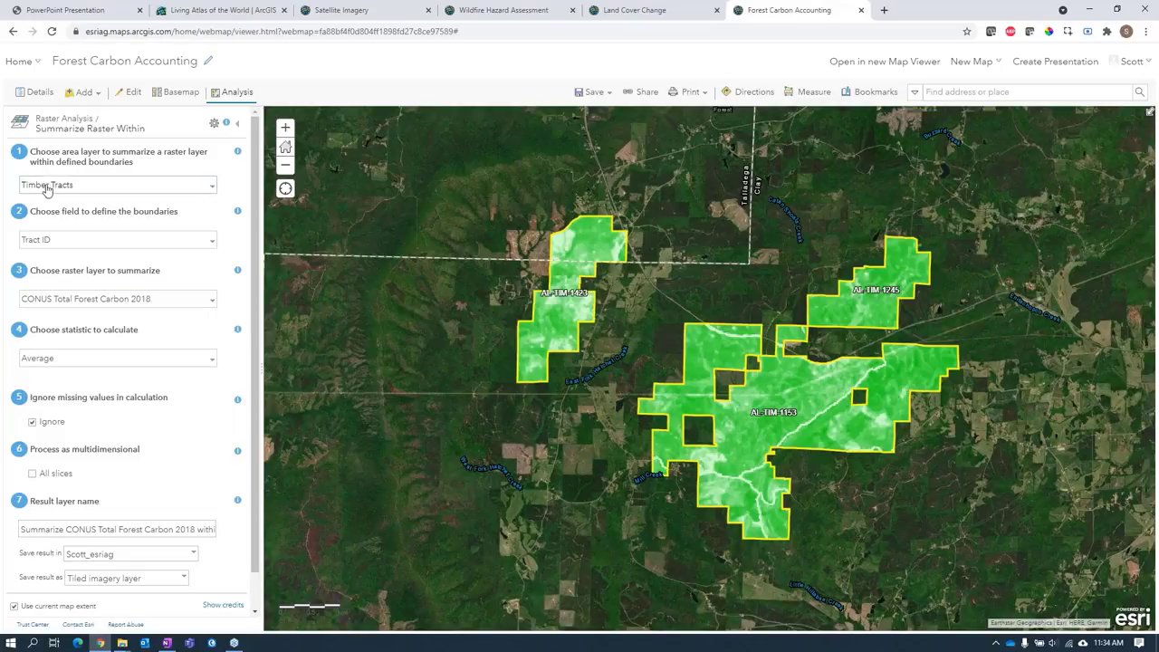
click(205, 300)
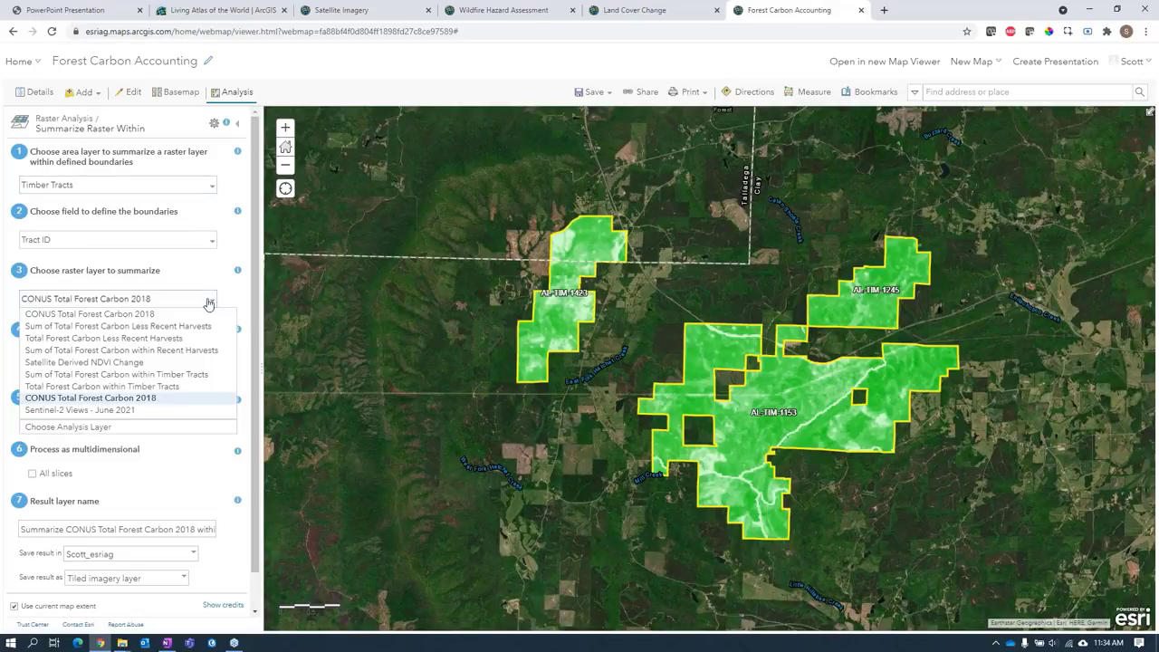
click(97, 387)
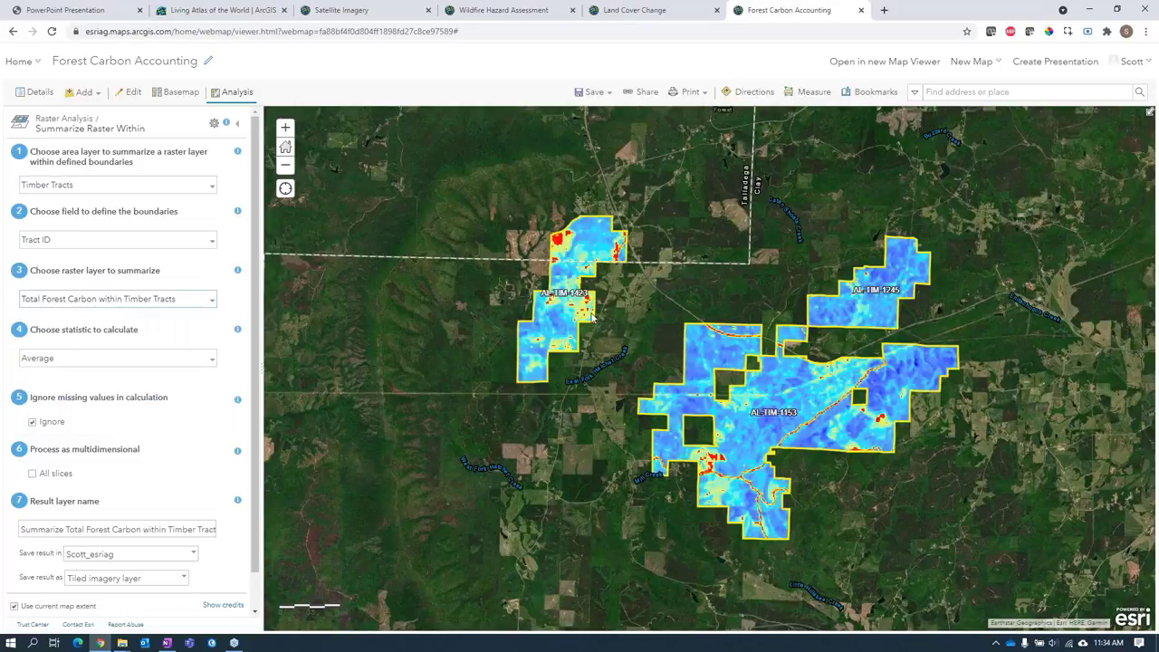
click(208, 361)
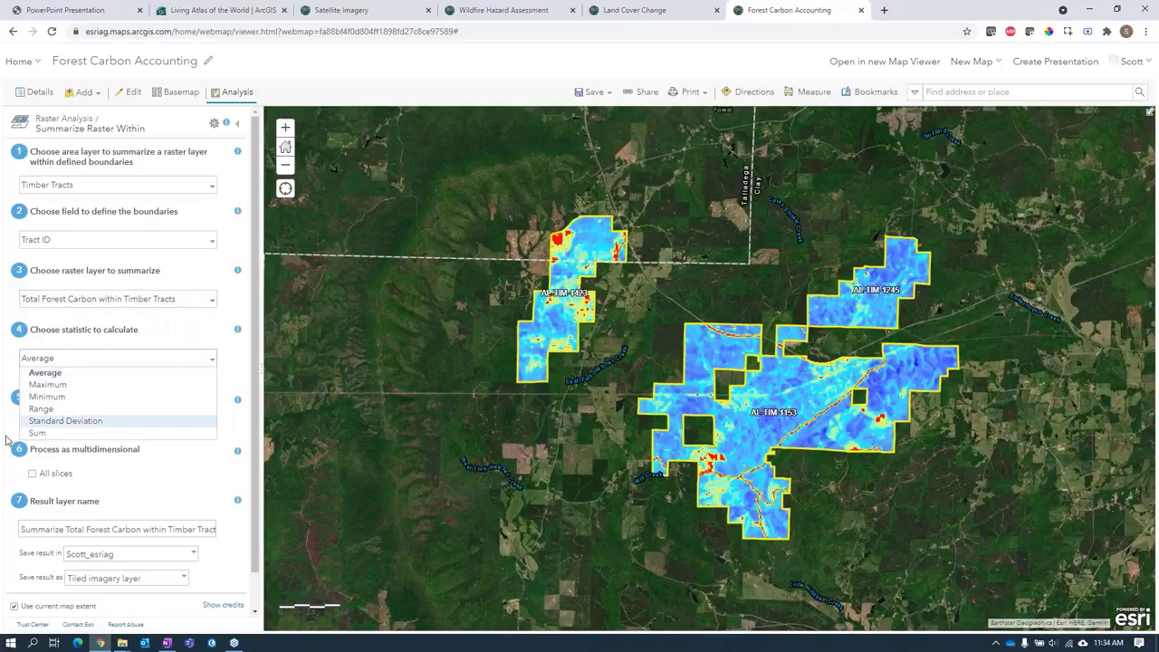
click(37, 433)
scroll(126, 453, down, 1)
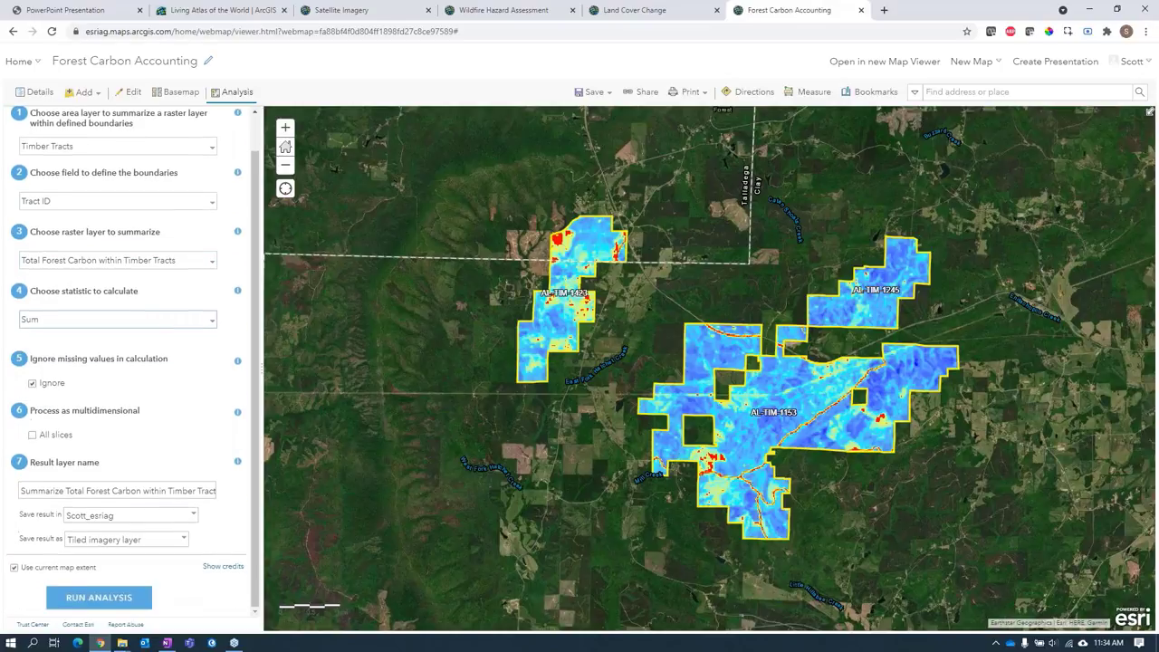
- In the map contents, hide the extracted CONUS Total Forest Carbon 20182 layer and show Sum of Total Forest Carbon within Timber Tracts
click(27, 92)
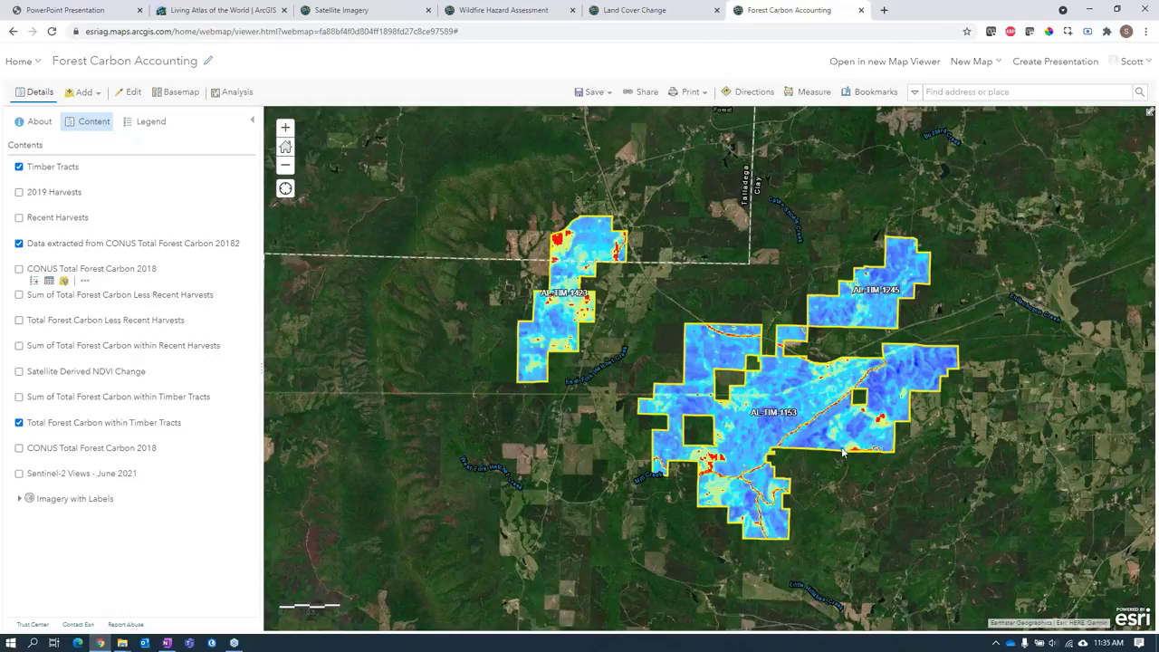
click(18, 245)
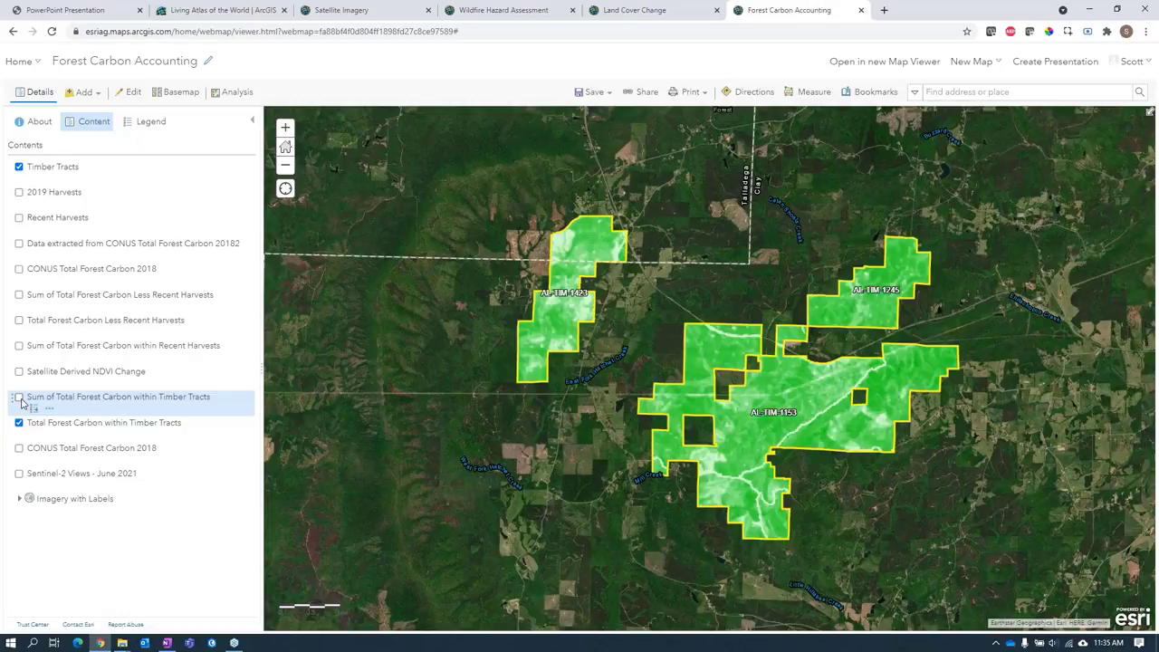
click(19, 398)
- Inspect the 2018 carbon storage potential estimates for timber tracts AL-TIM-1153, AL-TIM-1423 and AL-TIM-1245
click(812, 412)
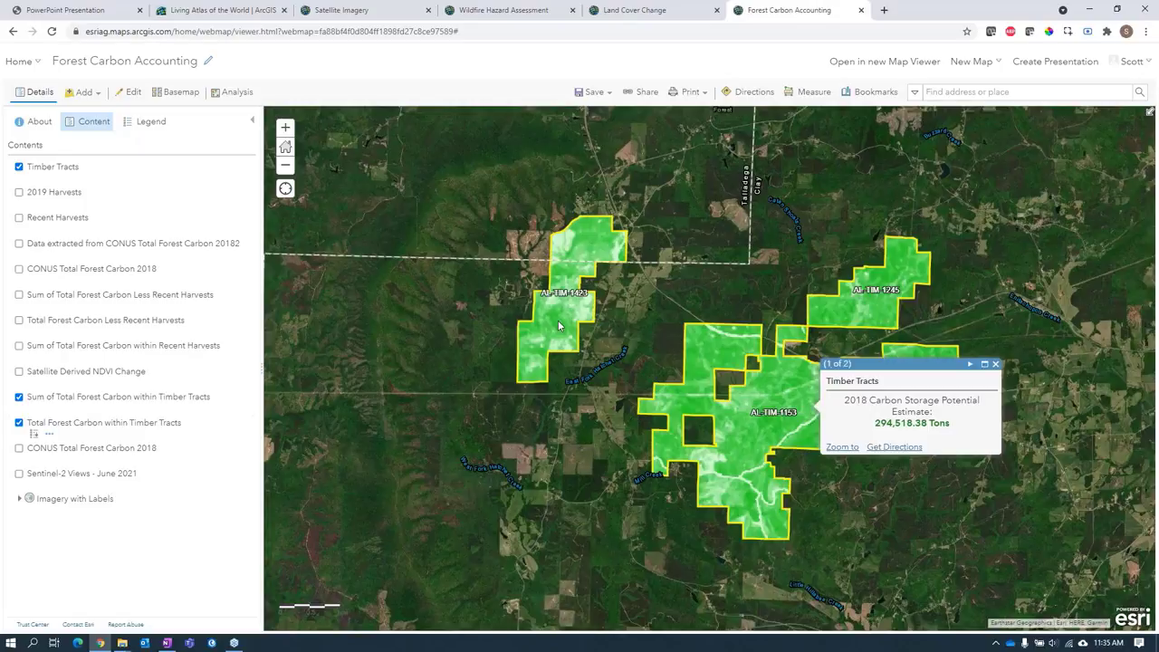
click(559, 324)
click(857, 316)
drag(919, 326, 975, 330)
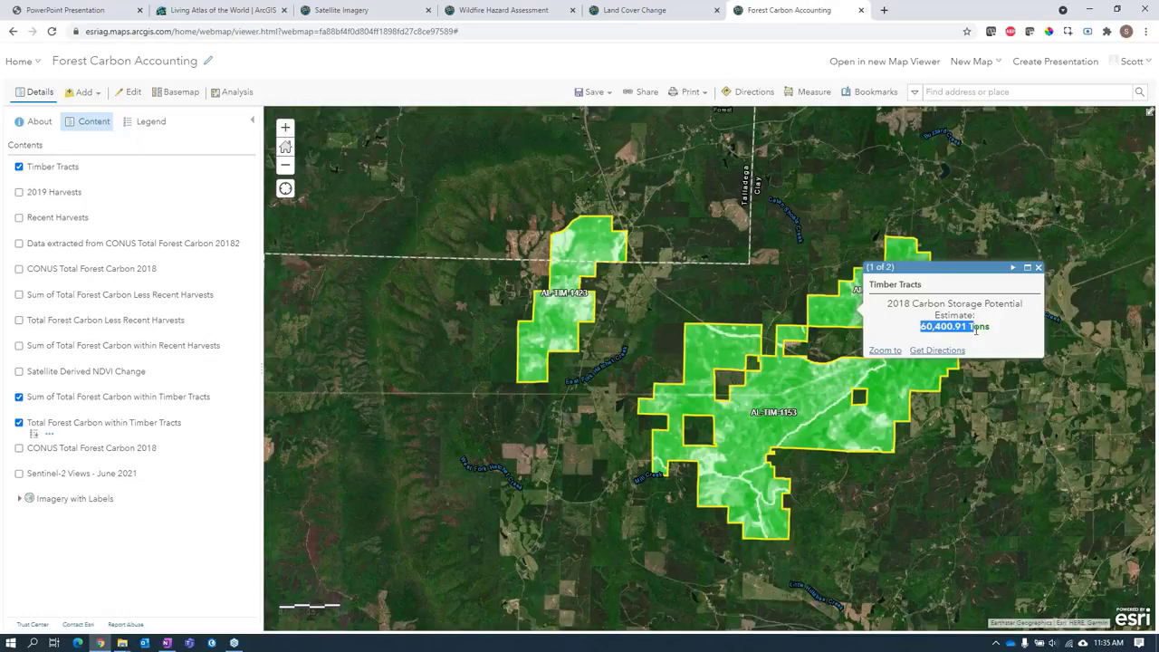
click(798, 401)
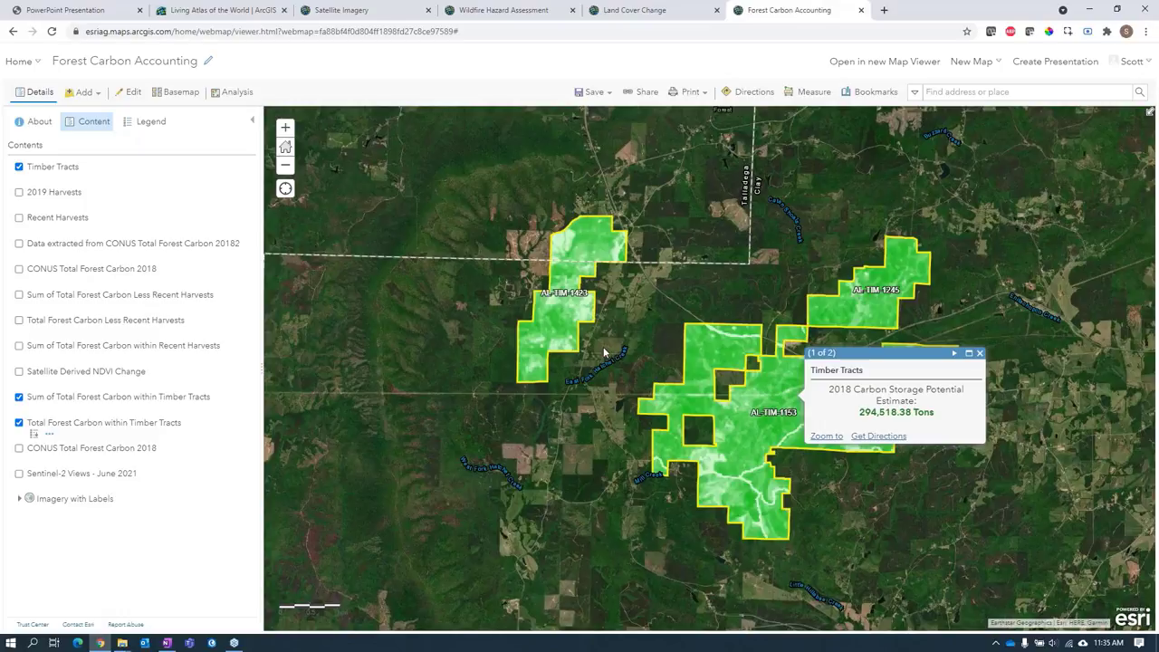
- Hide both Timber Tracts forest carbon layers and show the Sentinel-2 Views - June 2021 imagery
click(19, 396)
click(19, 422)
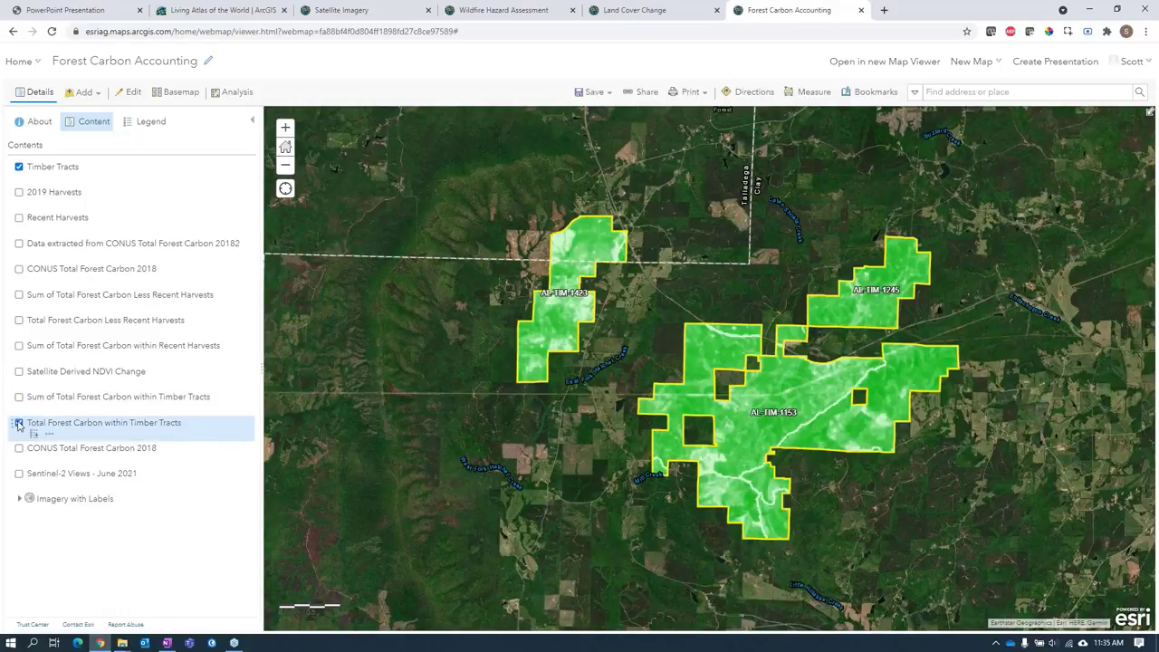
click(19, 473)
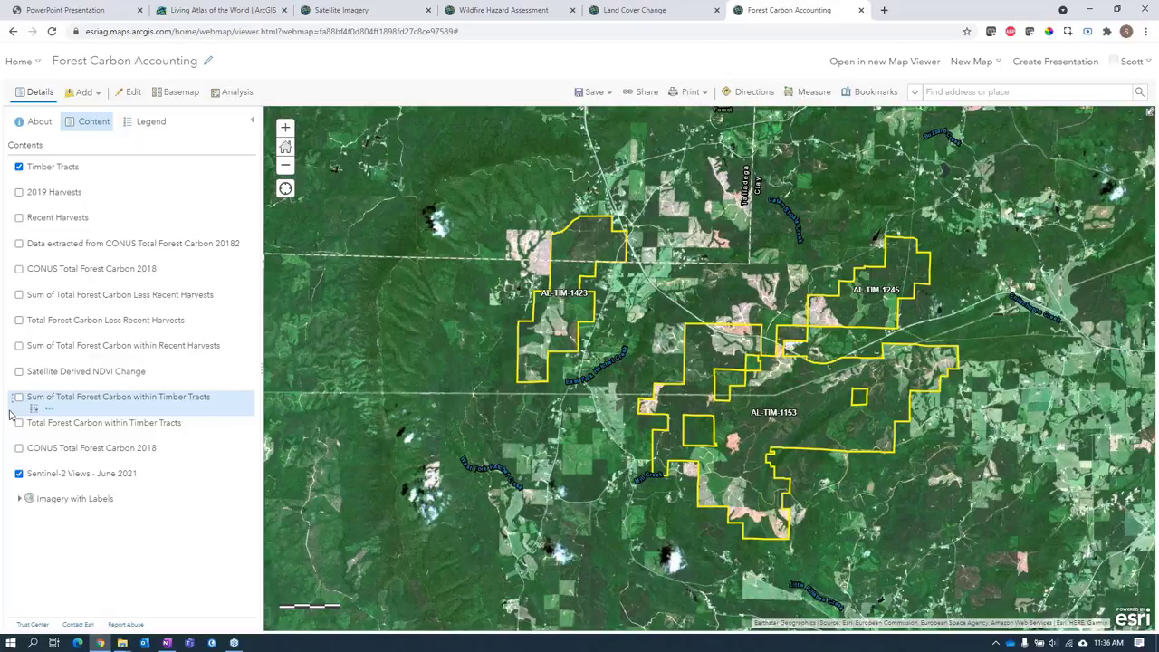
- Show the Satellite Derived NDVI Change layer in place of the Sentinel-2 Views - June 2021 imagery
click(19, 373)
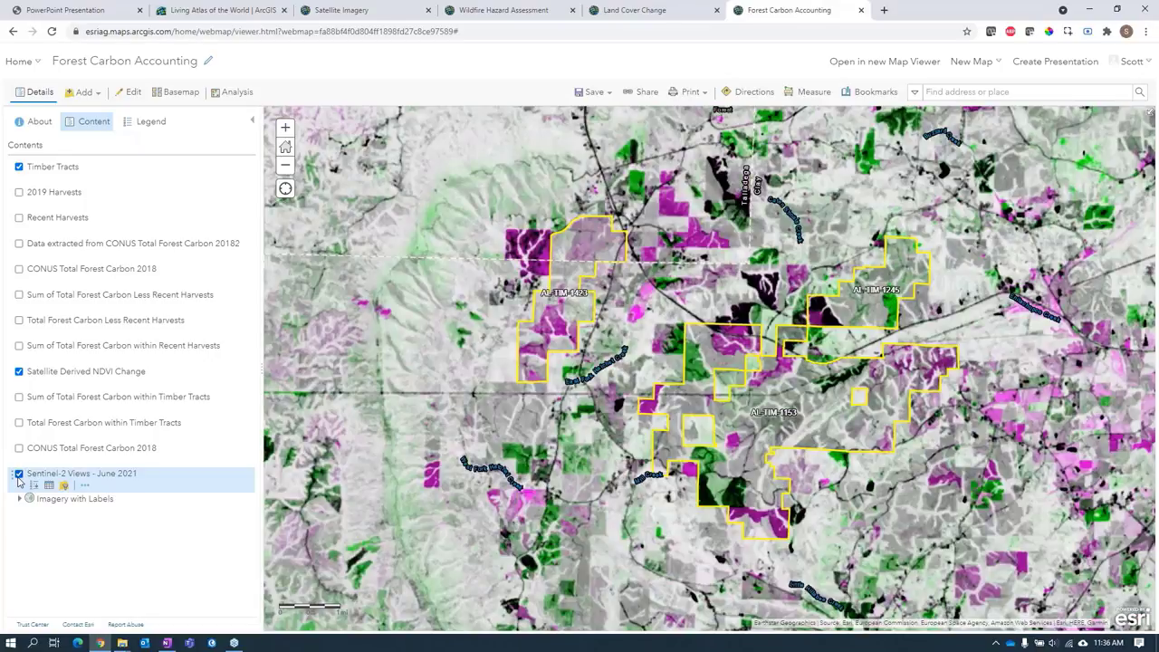
click(19, 473)
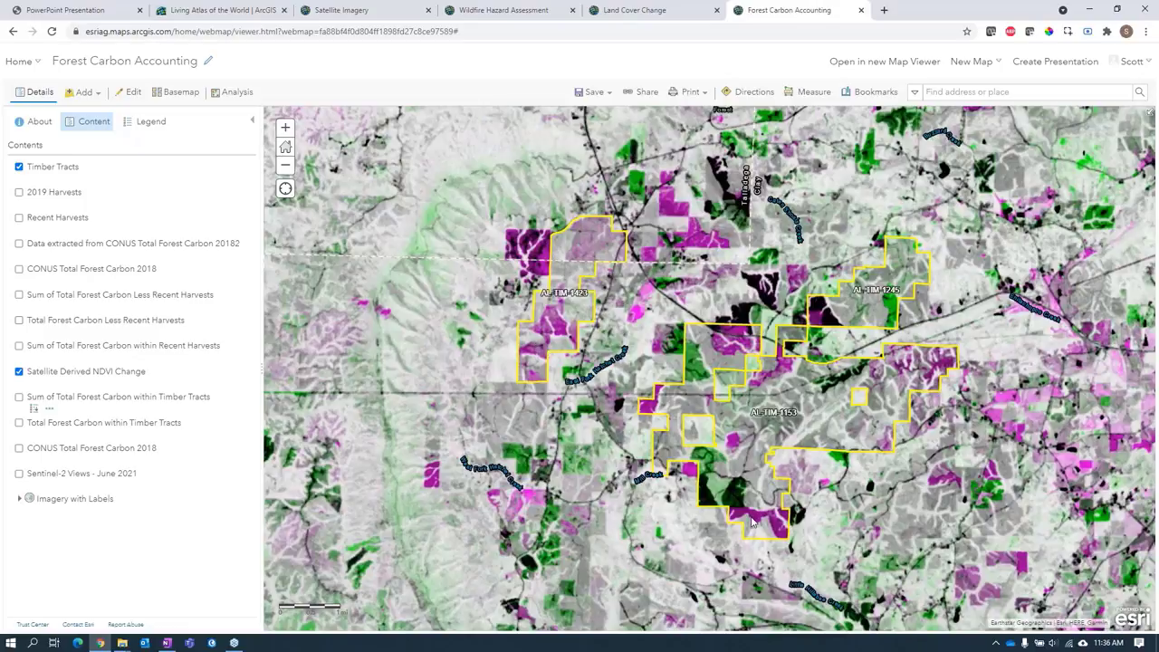
mouse_move(74, 382)
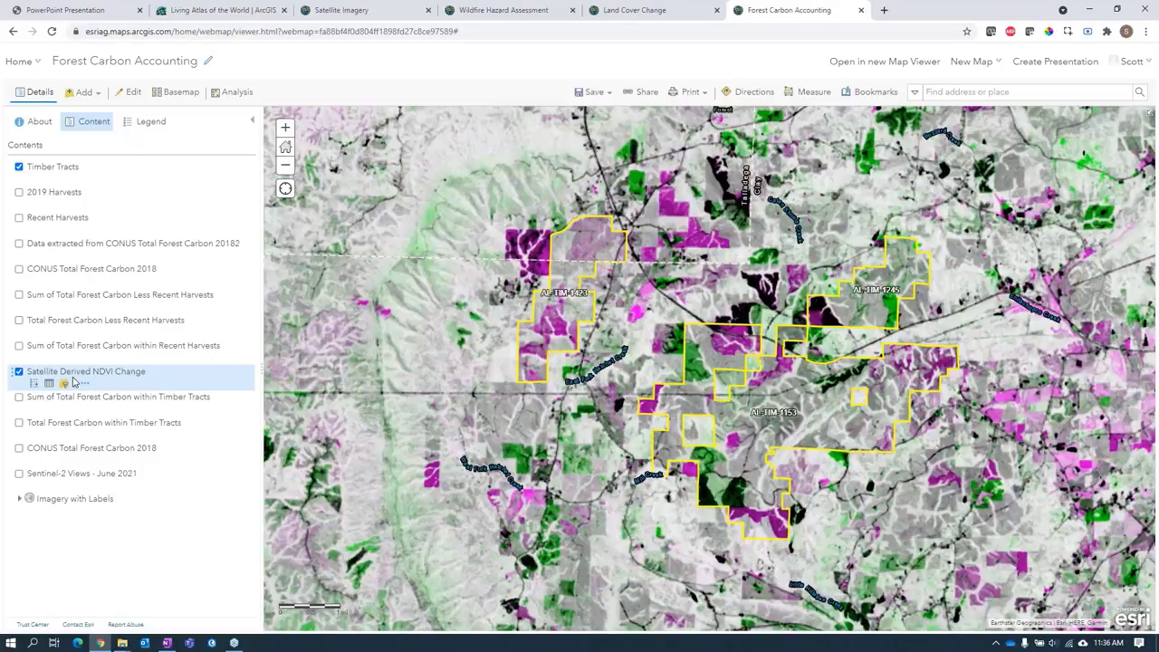
- Show the 2019 Harvests and Recent Harvests layers and hide Satellite Derived NDVI Change
click(19, 192)
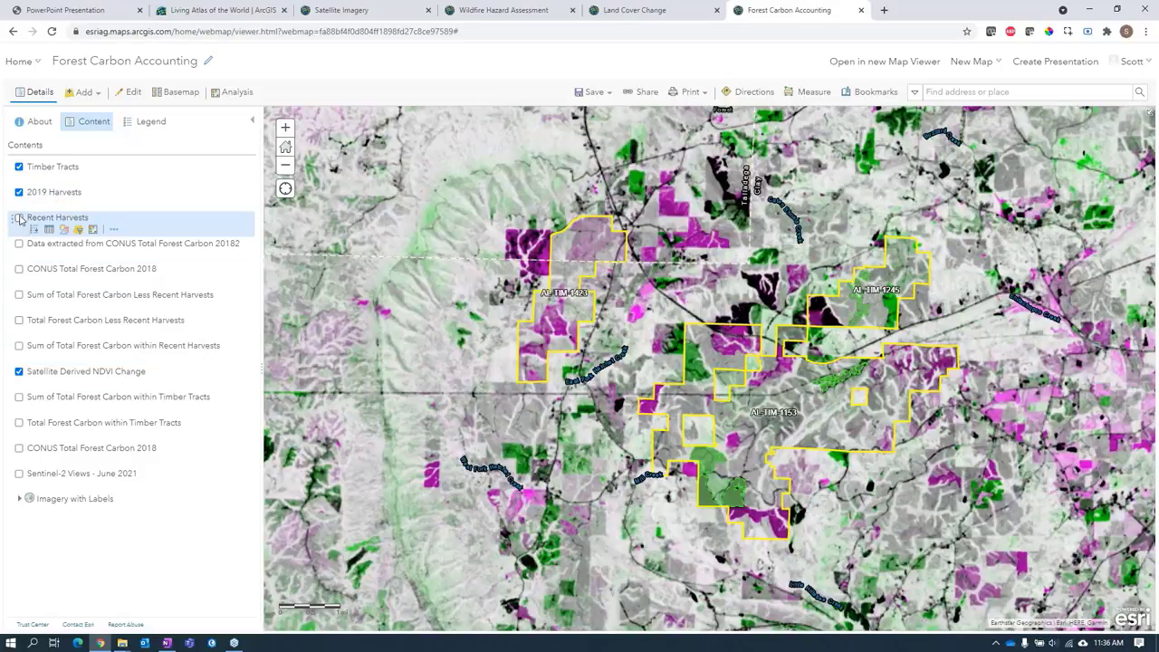
click(19, 218)
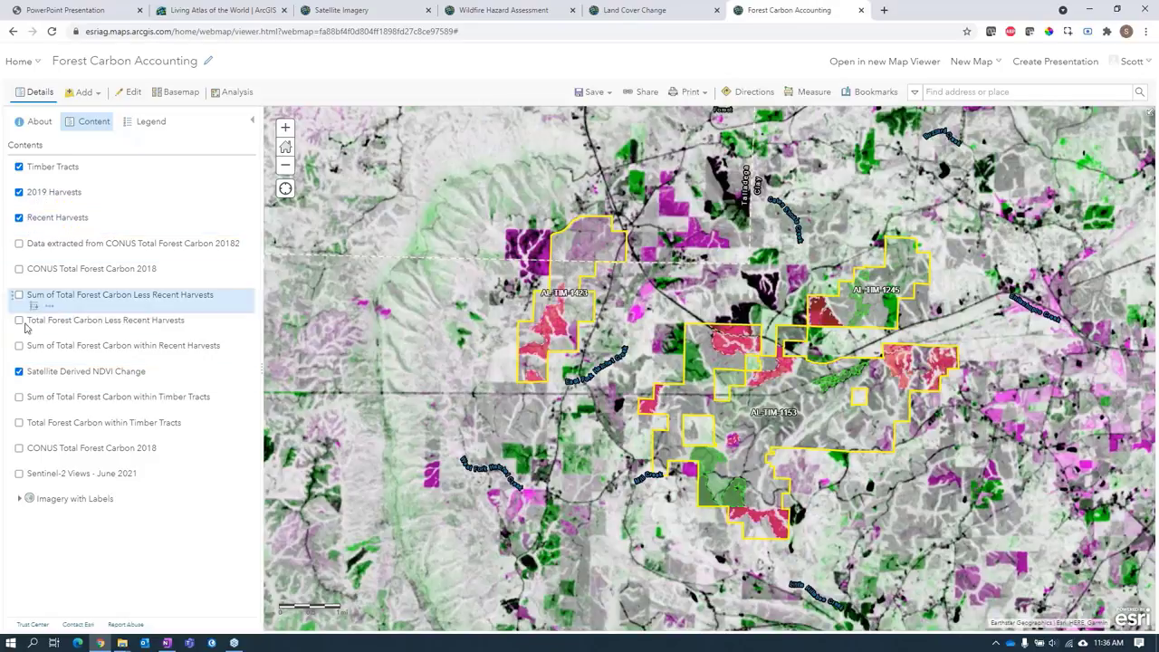
click(19, 372)
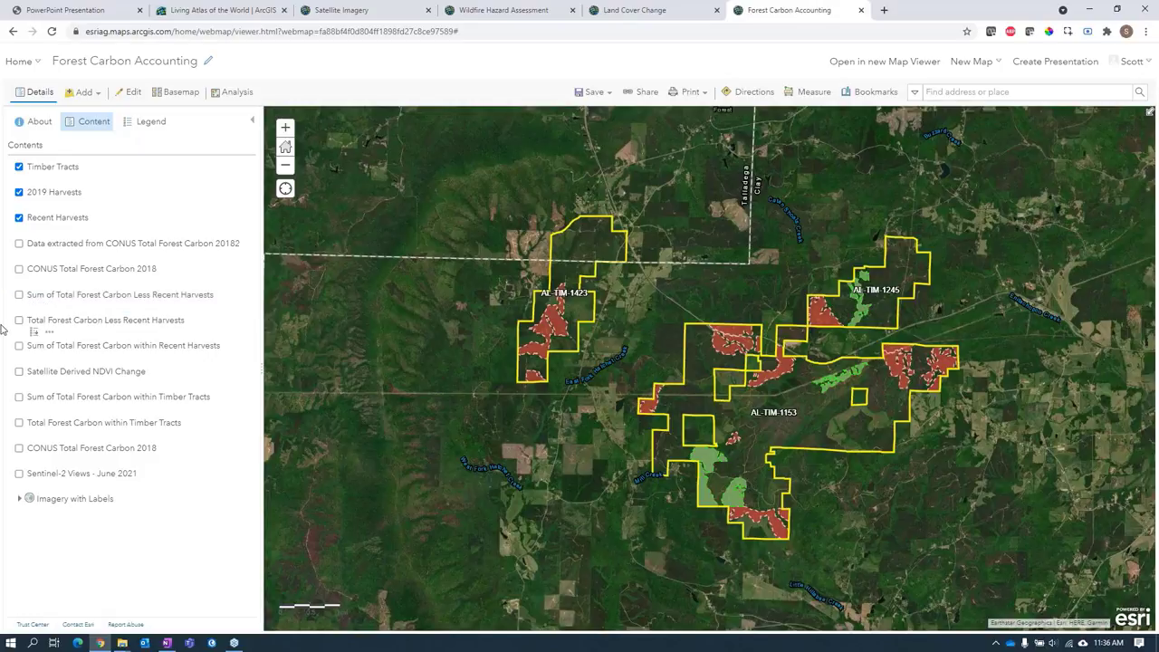
click(238, 94)
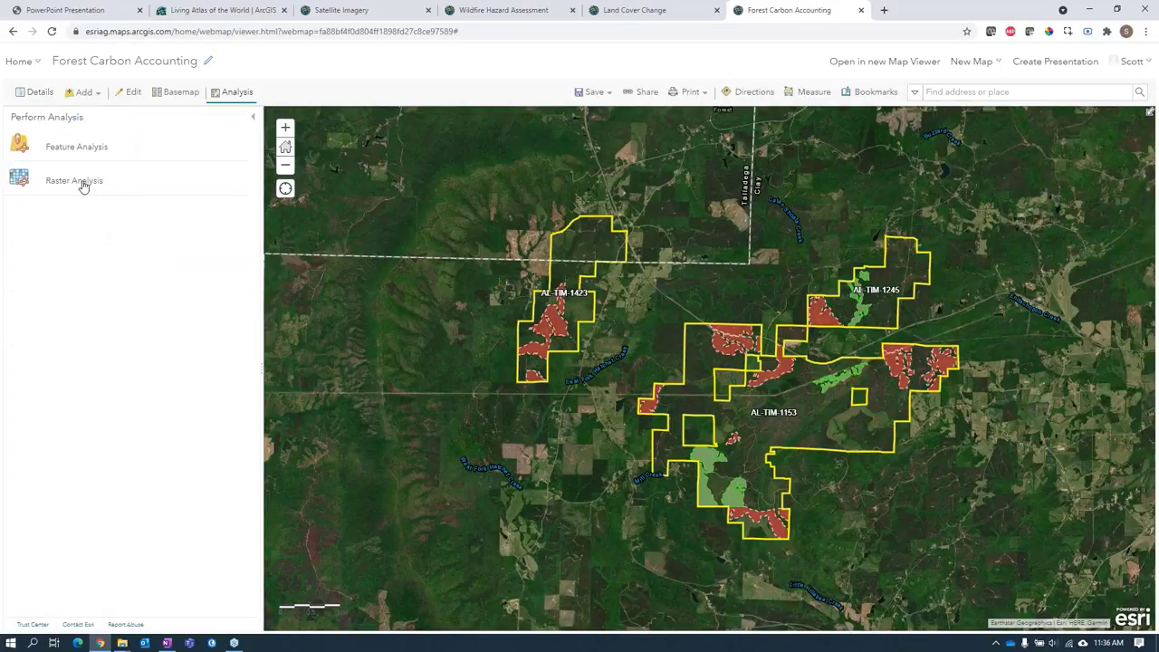
click(27, 97)
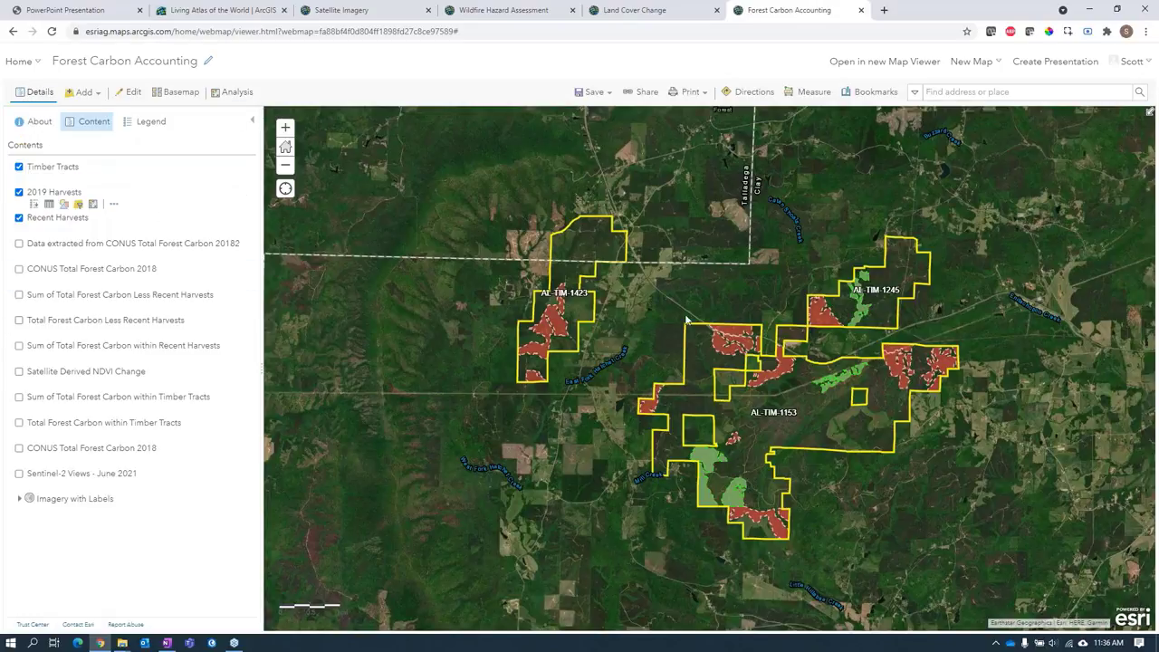
- Show Sum of Total Forest Carbon within Recent Harvests and hide the Recent Harvests and 2019 Harvests layers
click(19, 345)
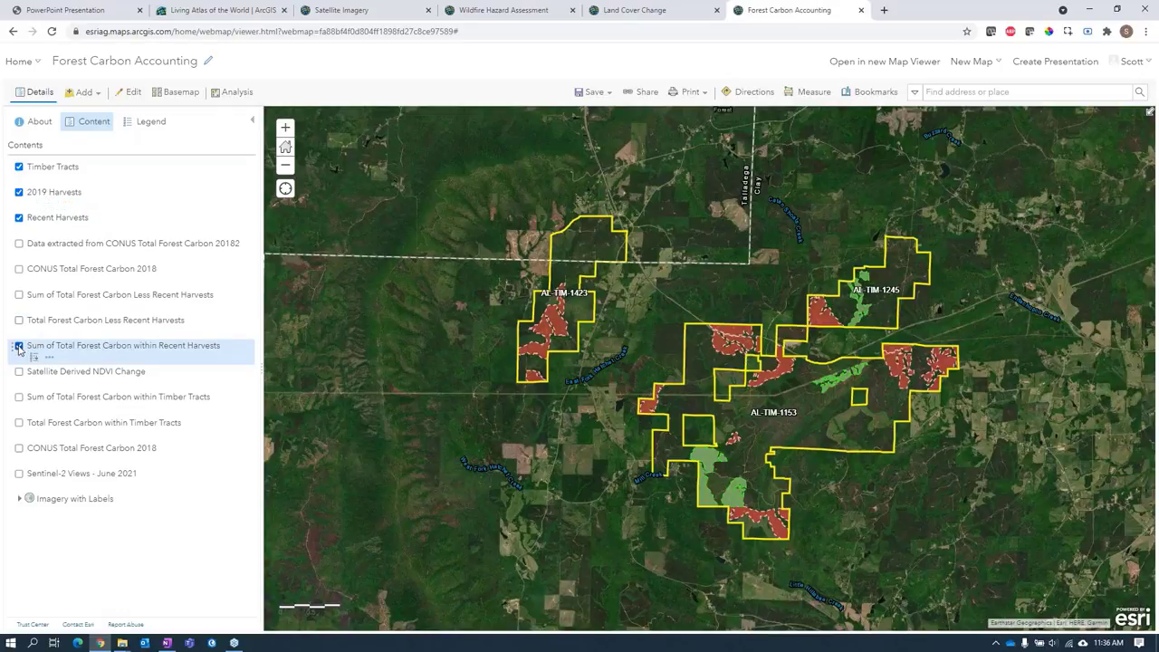
click(20, 217)
click(19, 192)
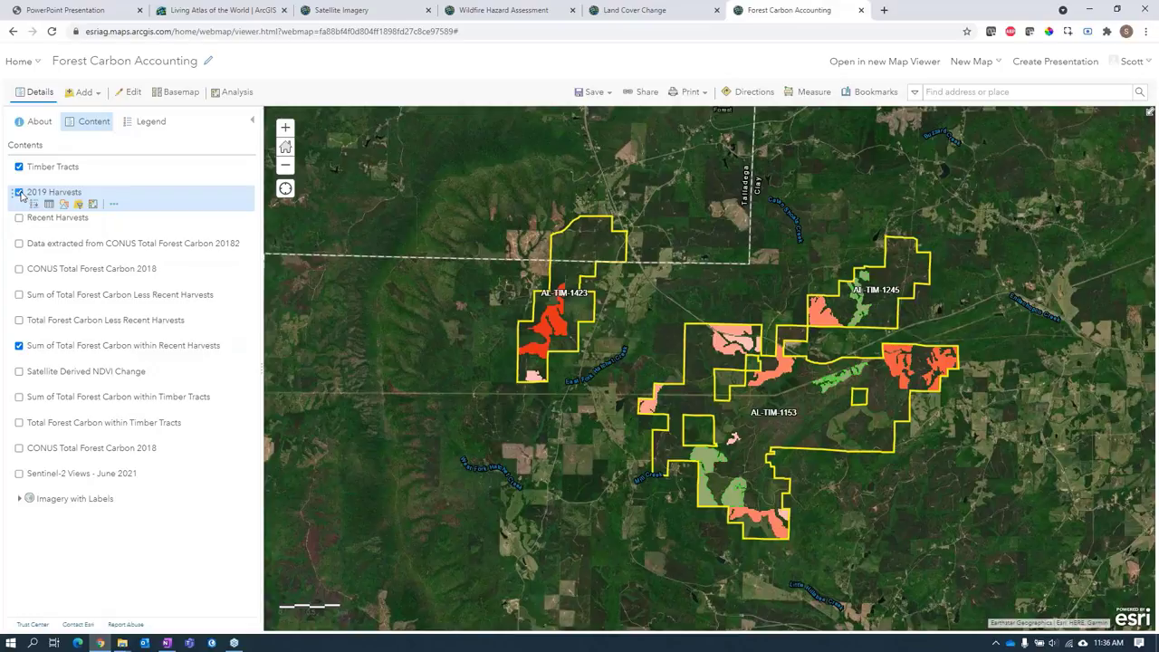
- Inspect the estimated carbon storage loss of harvested stands in tracts AL-TIM-1423 and AL-TIM-1153, closing the last pop-up
click(546, 333)
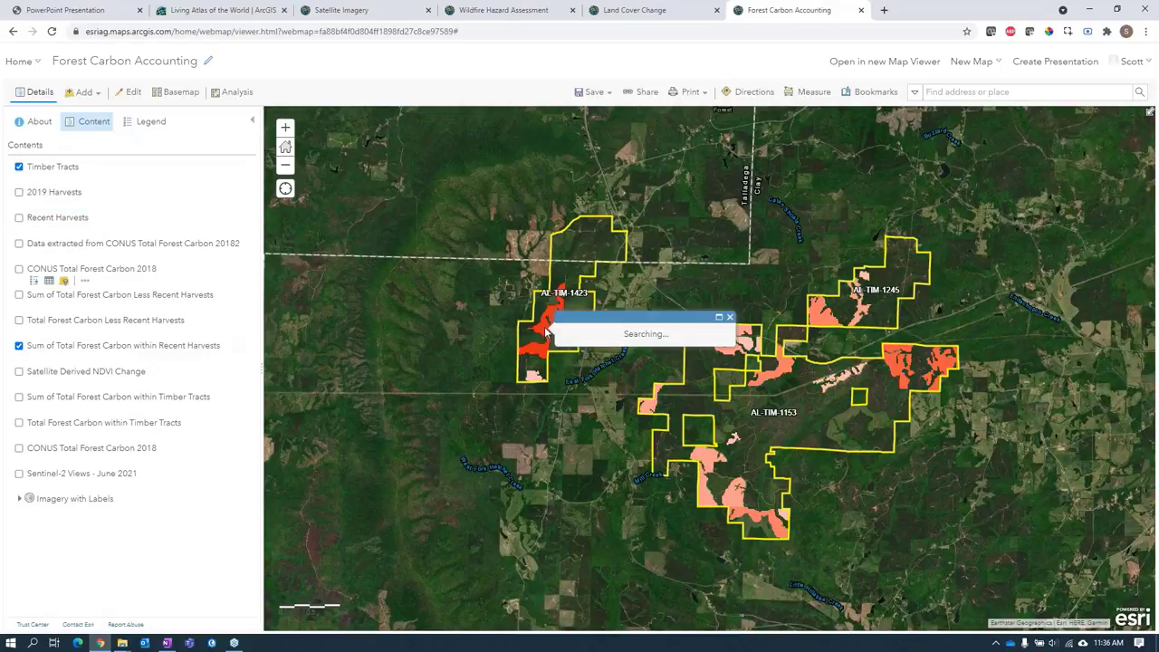
click(709, 463)
click(894, 371)
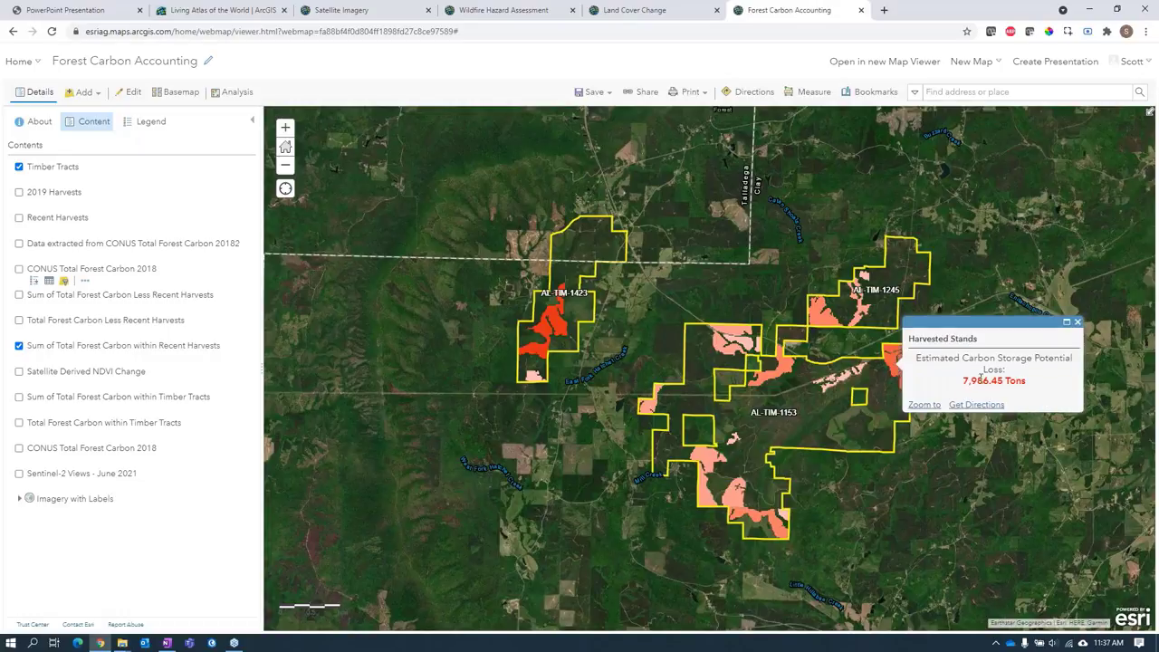
click(1077, 322)
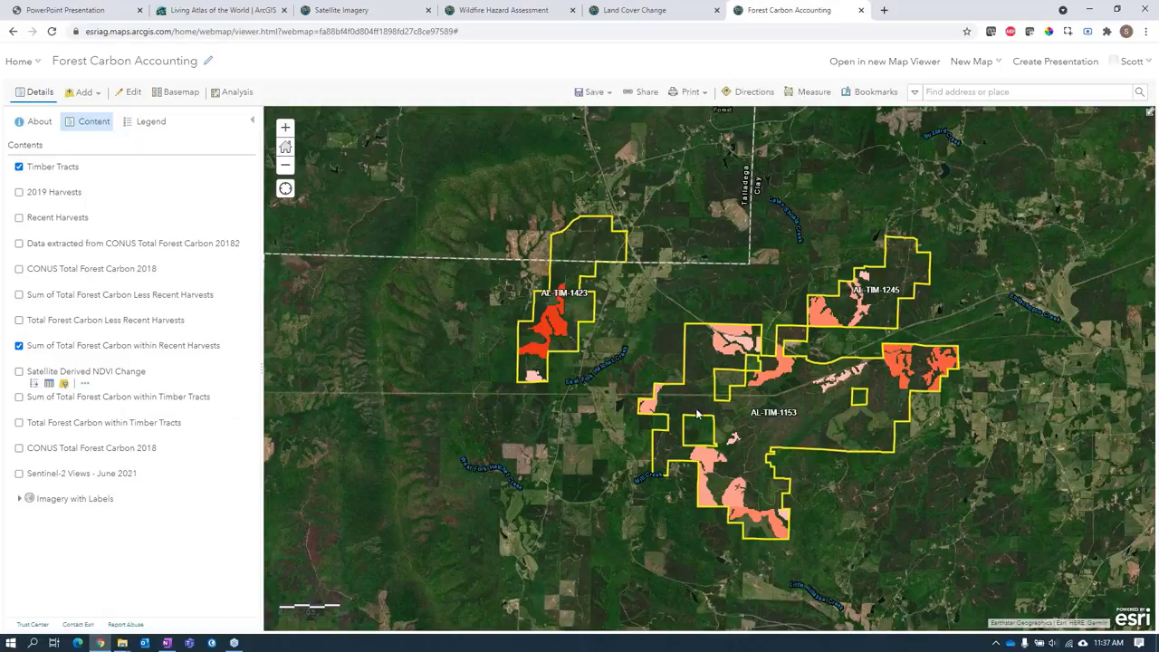
- Replace the Sum of Total Forest Carbon within Recent Harvests layer with Total Forest Carbon Less Recent Harvests and show Sentinel-2 Views - June 2021
click(19, 320)
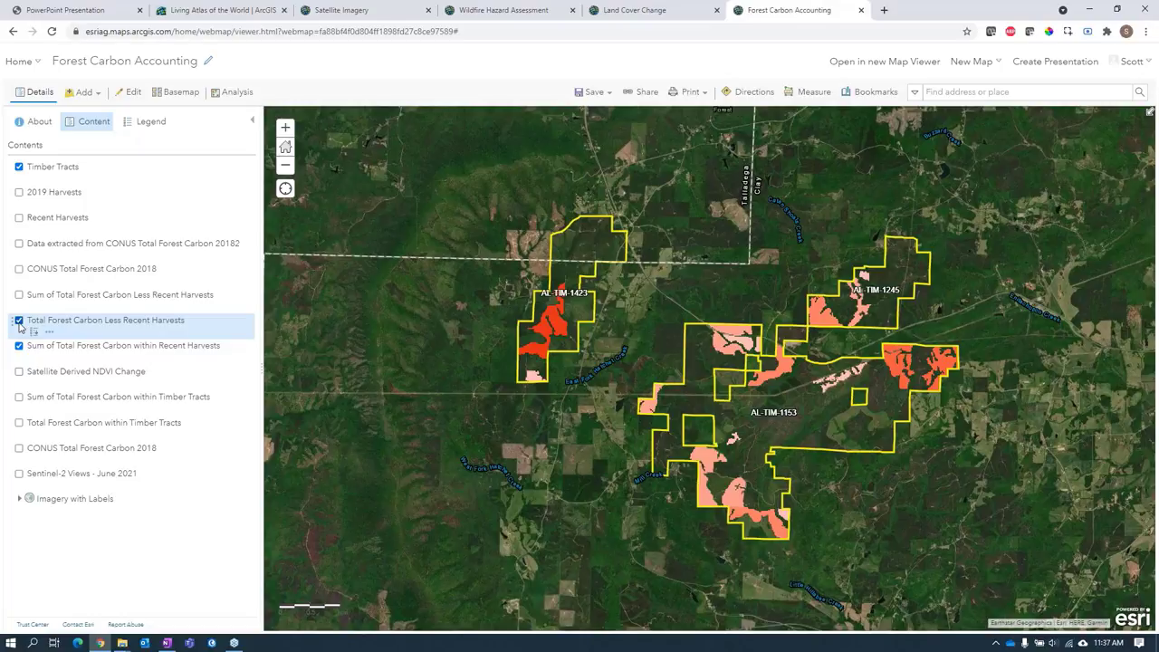
click(18, 345)
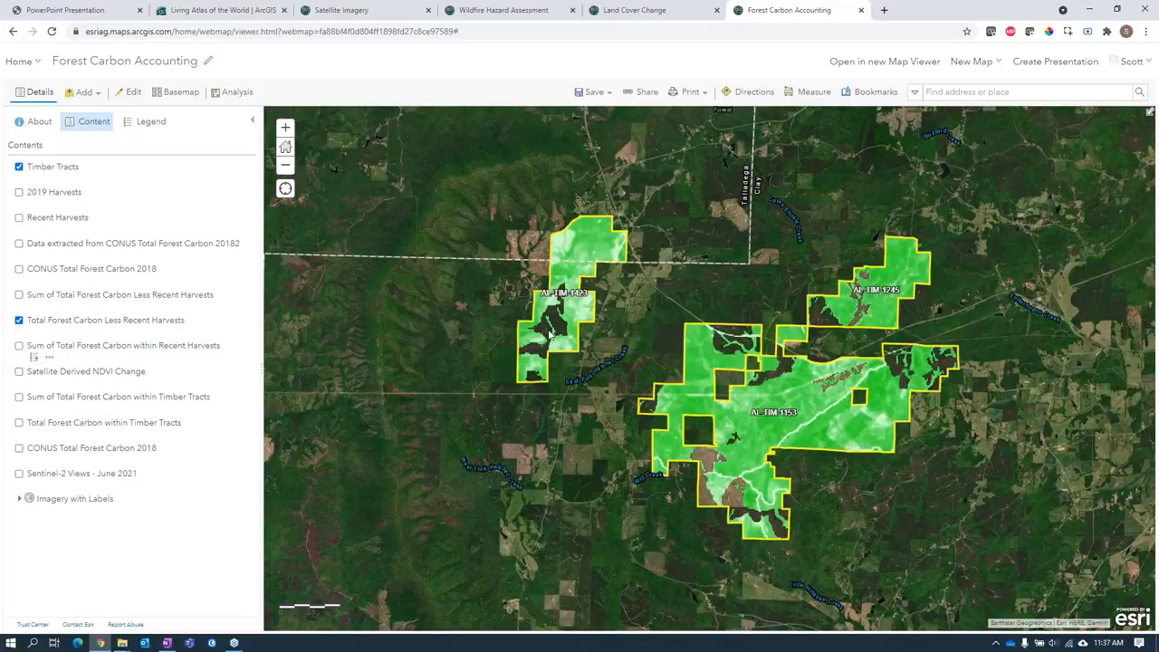
scroll(529, 342, up, 1)
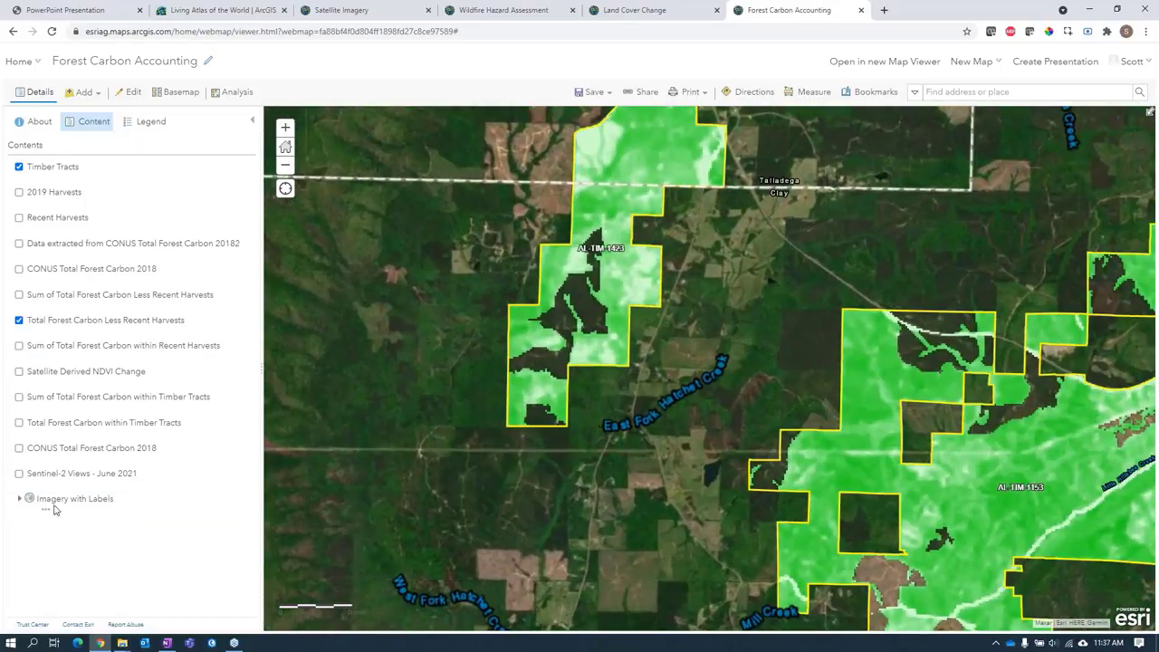
click(19, 473)
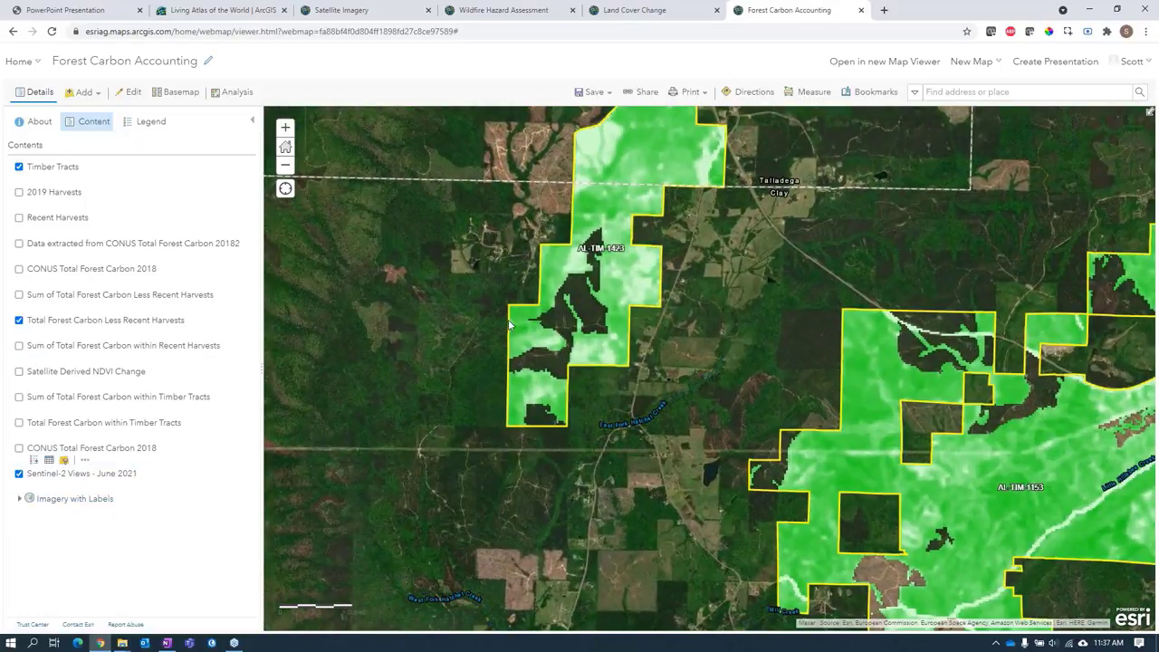
drag(1054, 457, 763, 336)
scroll(671, 350, down, 1)
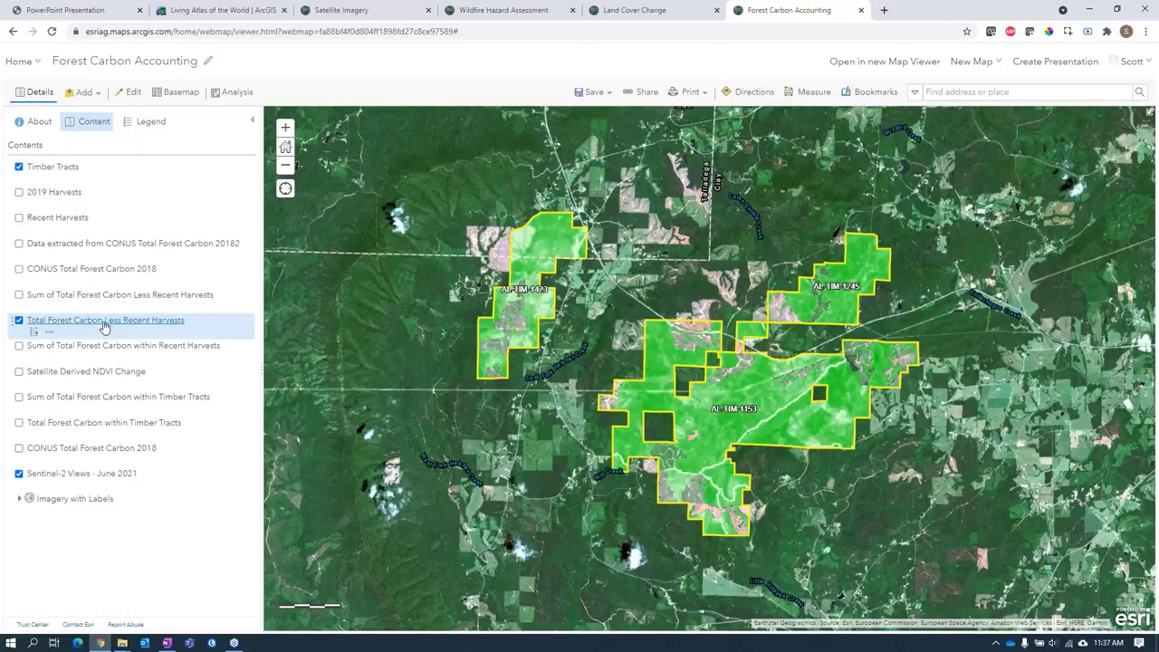
- Show Sum of Total Forest Carbon Less Recent Harvests and inspect the adjusted carbon storage estimates for tracts AL-TIM-1423 and AL-TIM-1153
click(19, 295)
click(536, 308)
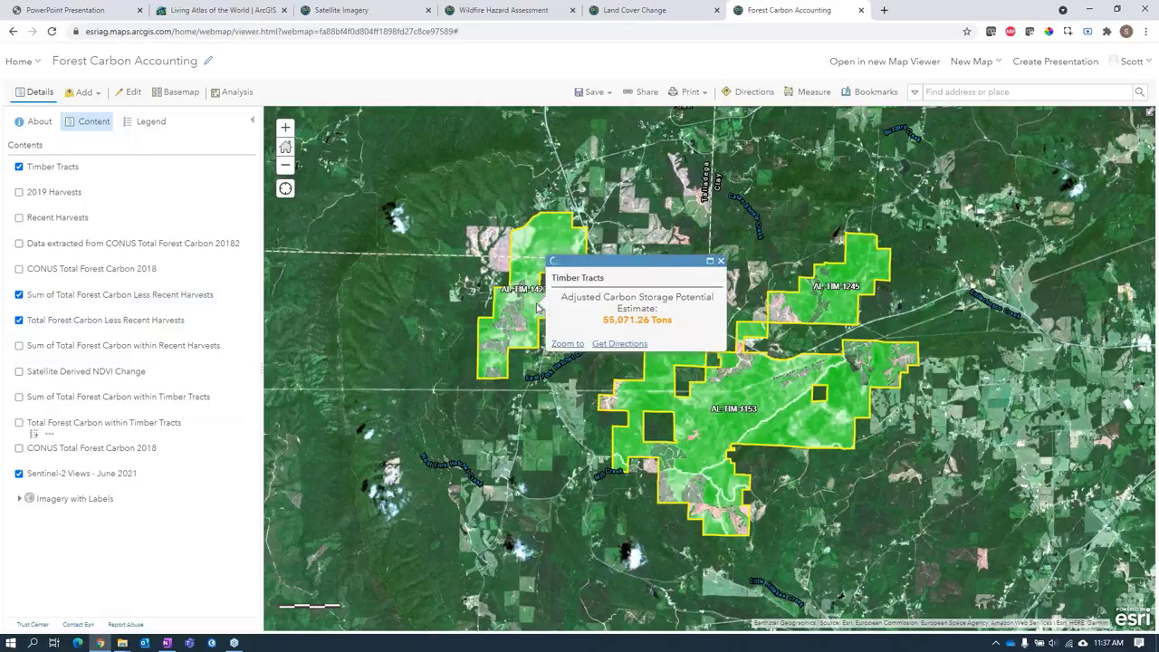
click(774, 404)
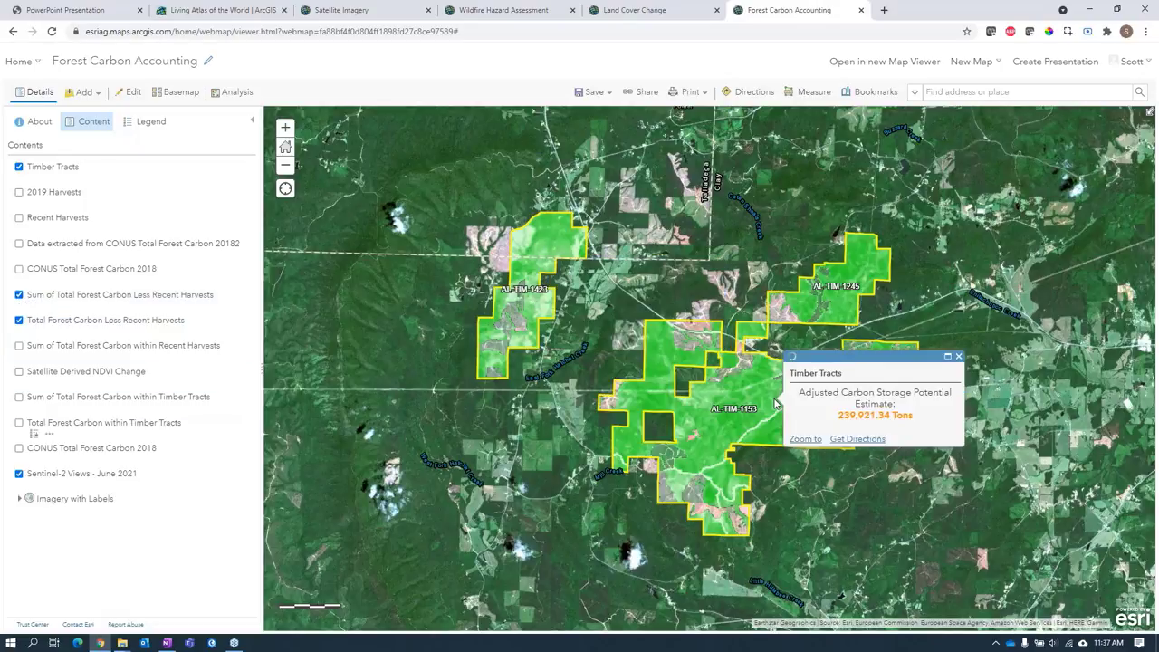
drag(837, 414, 911, 416)
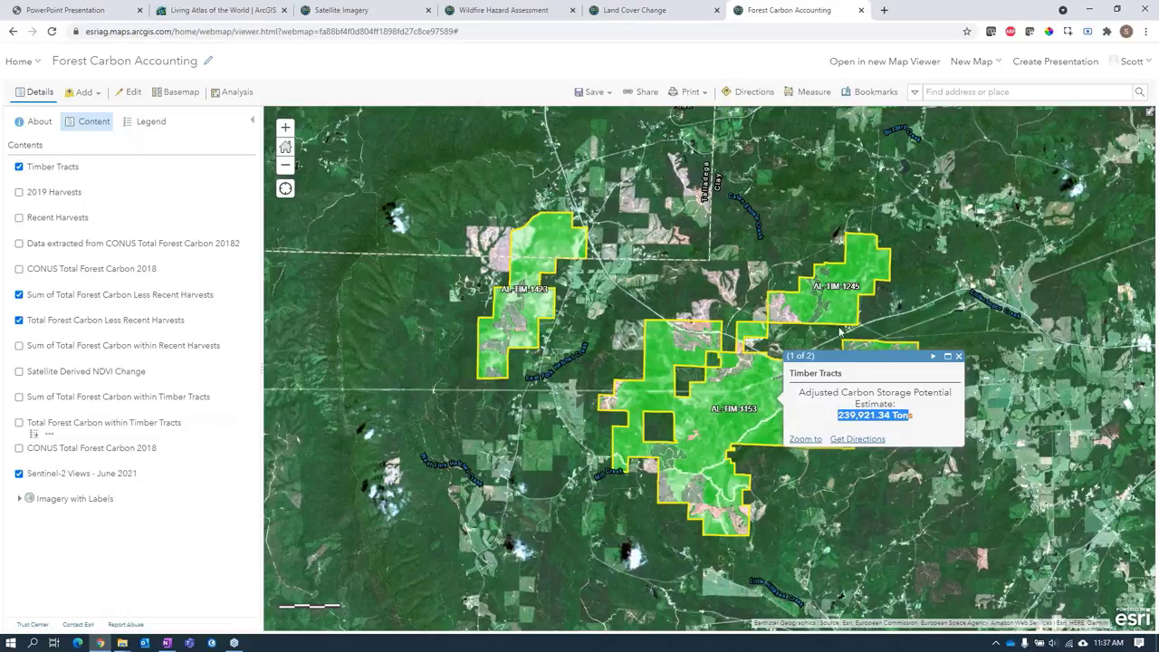
- Inspect tract AL-TIM-1245's adjusted carbon estimate, then show Sum of Total Forest Carbon within Timber Tracts and page through AL-TIM-1153's estimates
click(831, 316)
click(20, 401)
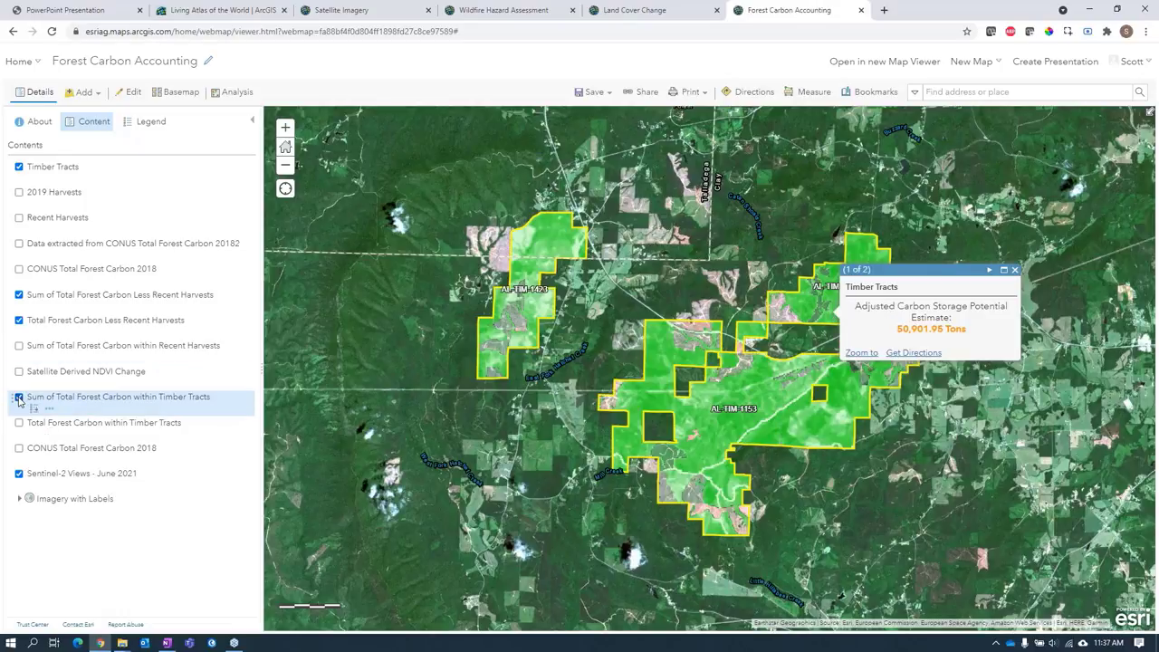
click(762, 428)
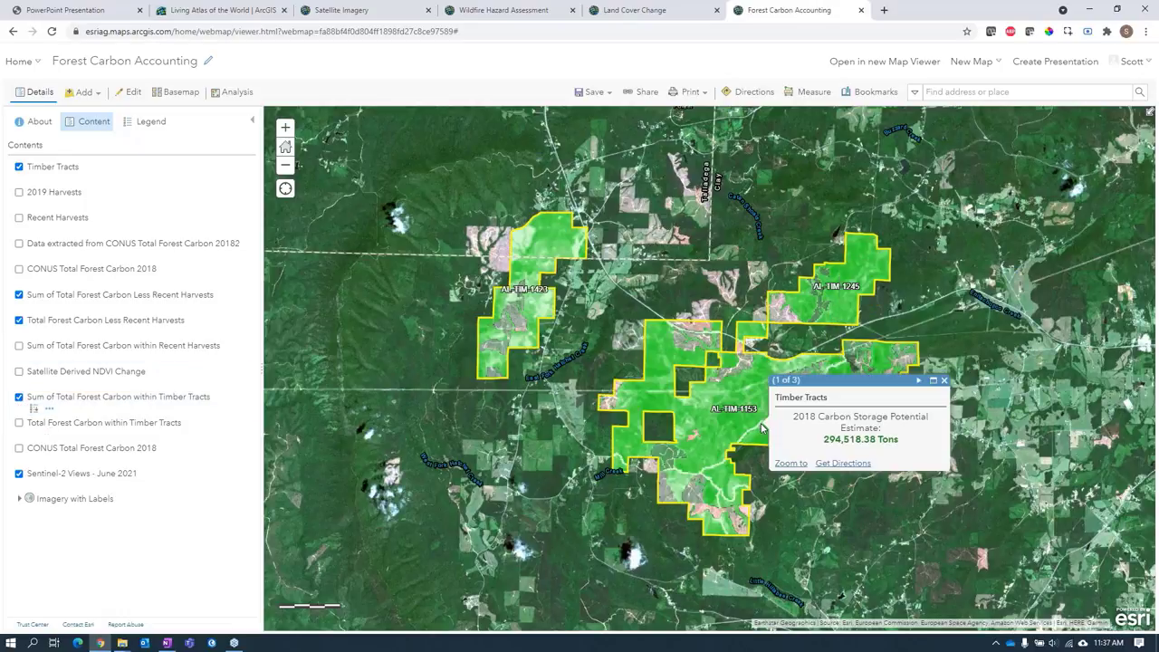
click(918, 382)
click(907, 381)
click(918, 380)
- Compare the 2018 and adjusted carbon storage potential estimates for tracts AL-TIM-1423 and AL-TIM-1245
click(543, 312)
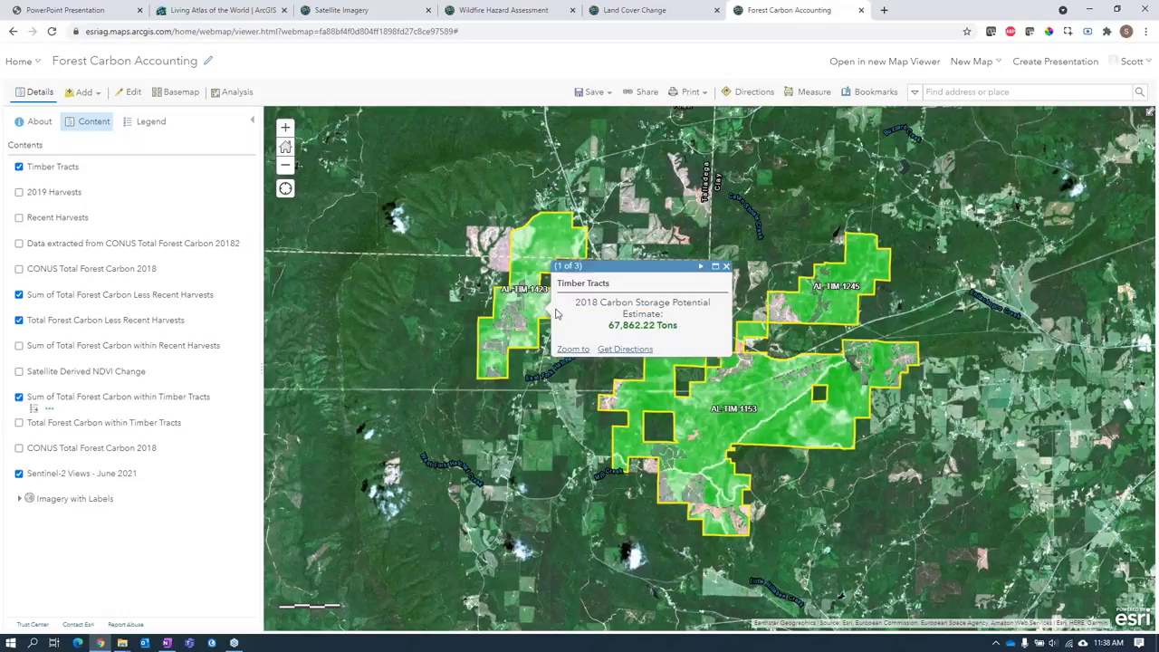
click(701, 266)
click(774, 310)
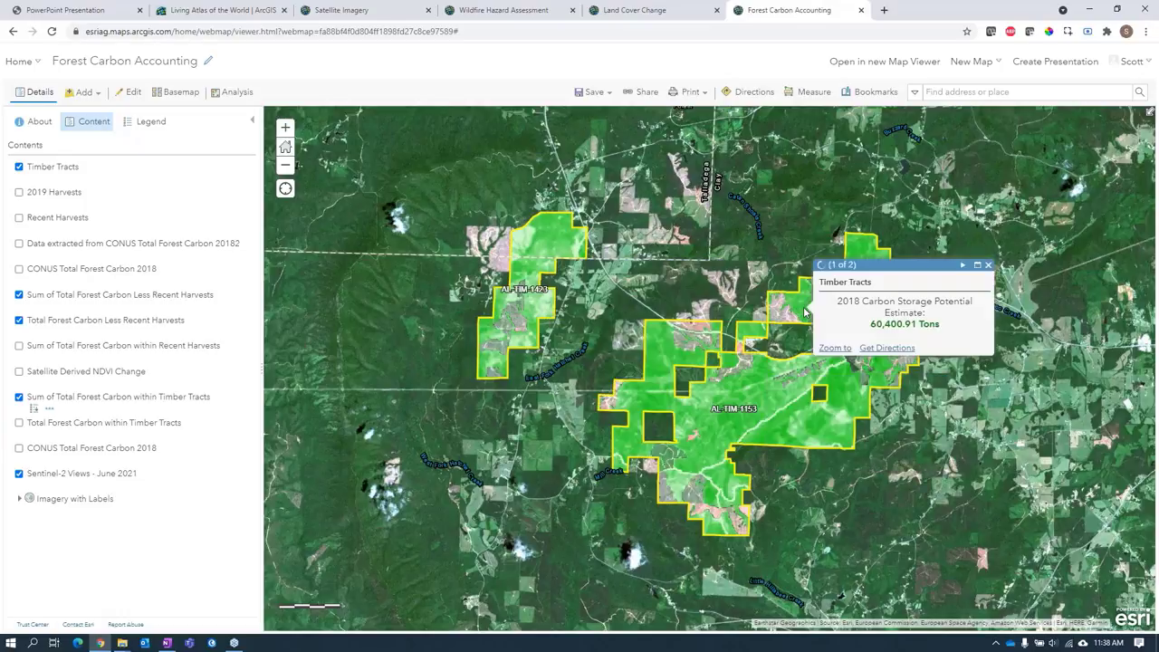
click(962, 266)
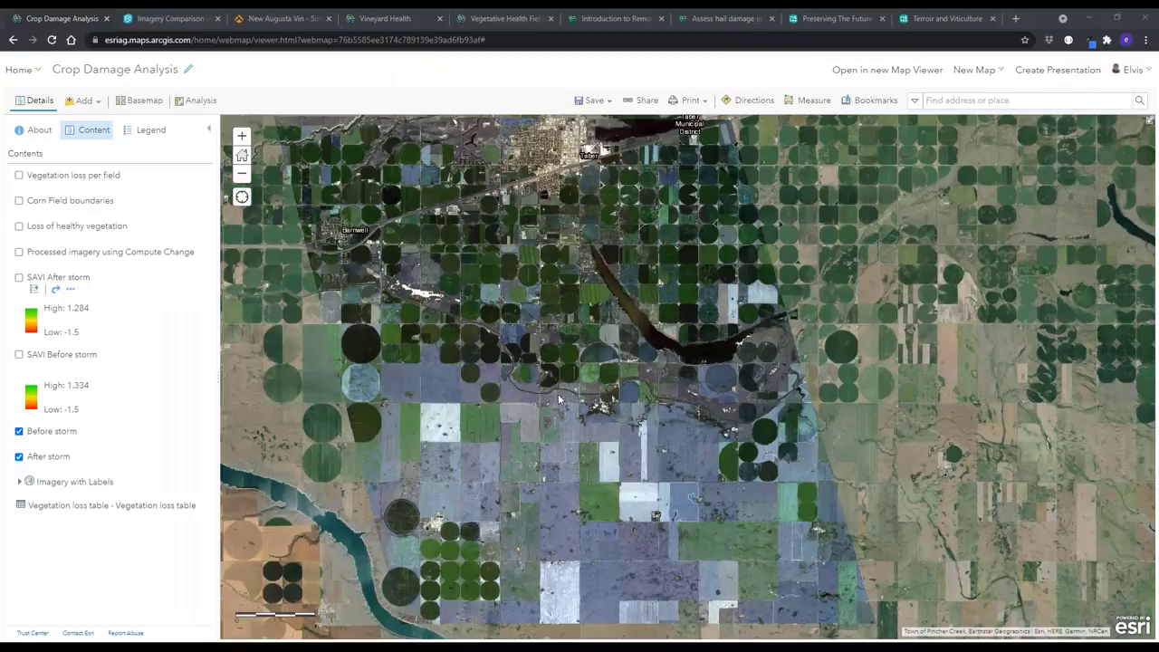
- Show the SAVI After storm and SAVI Before storm layers in the Crop Damage Analysis map
click(19, 278)
click(19, 356)
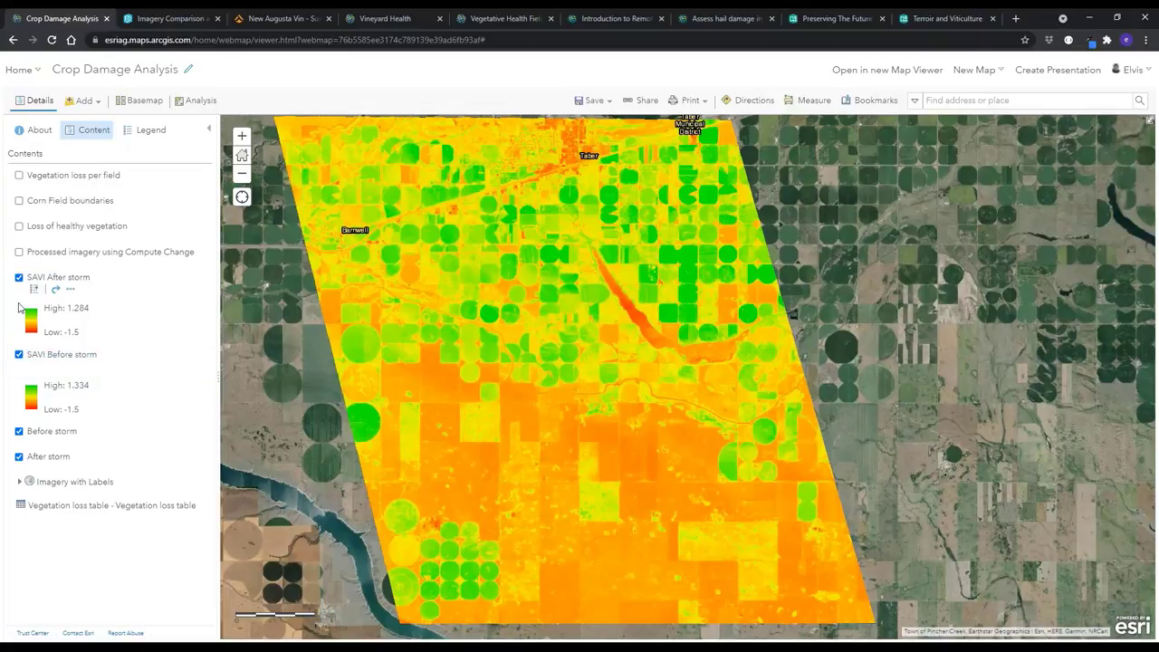
mouse_move(22, 286)
- Search the system raster functions for "compute" and open the Compute Change function
click(195, 102)
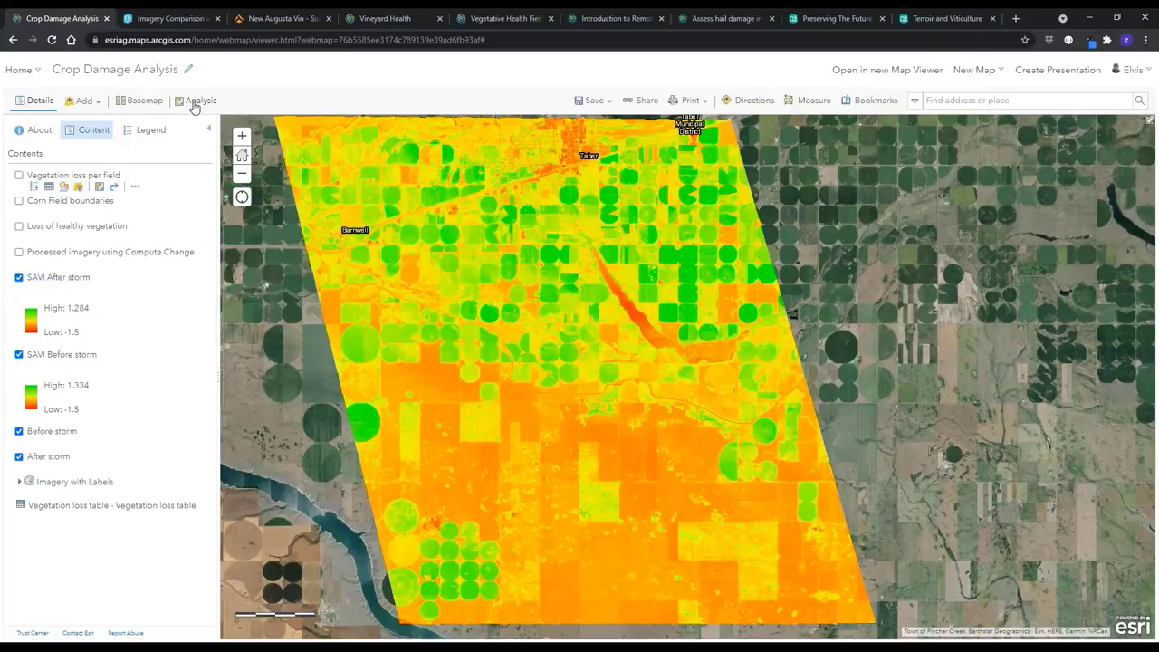
click(78, 192)
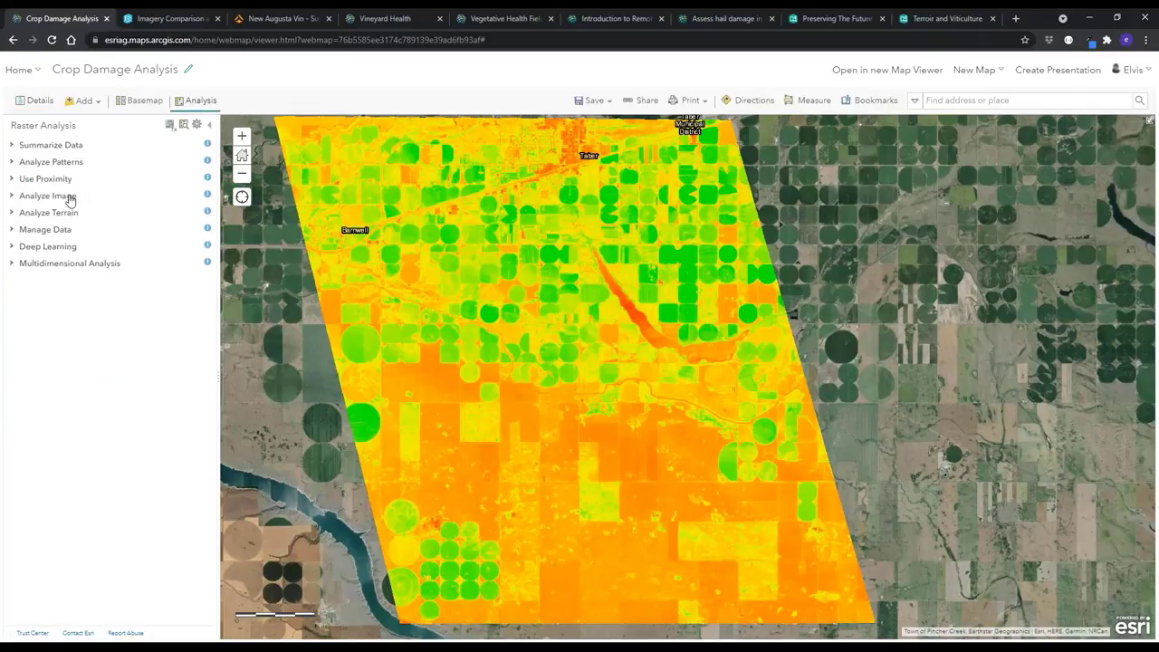
click(184, 127)
click(205, 113)
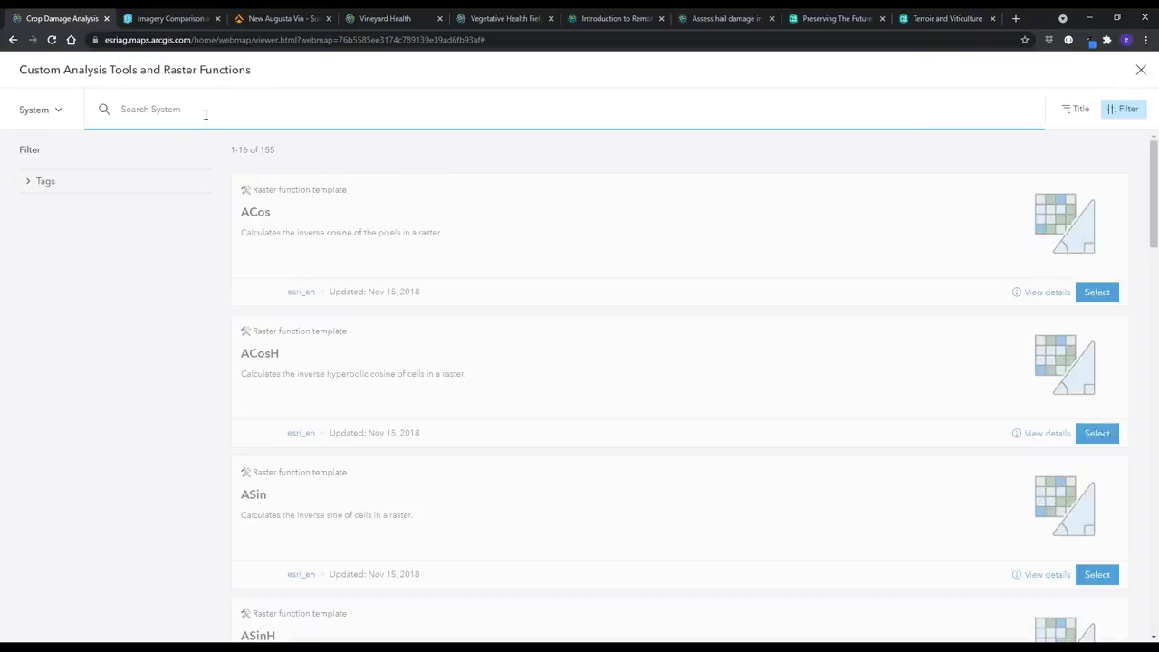
text(compute)
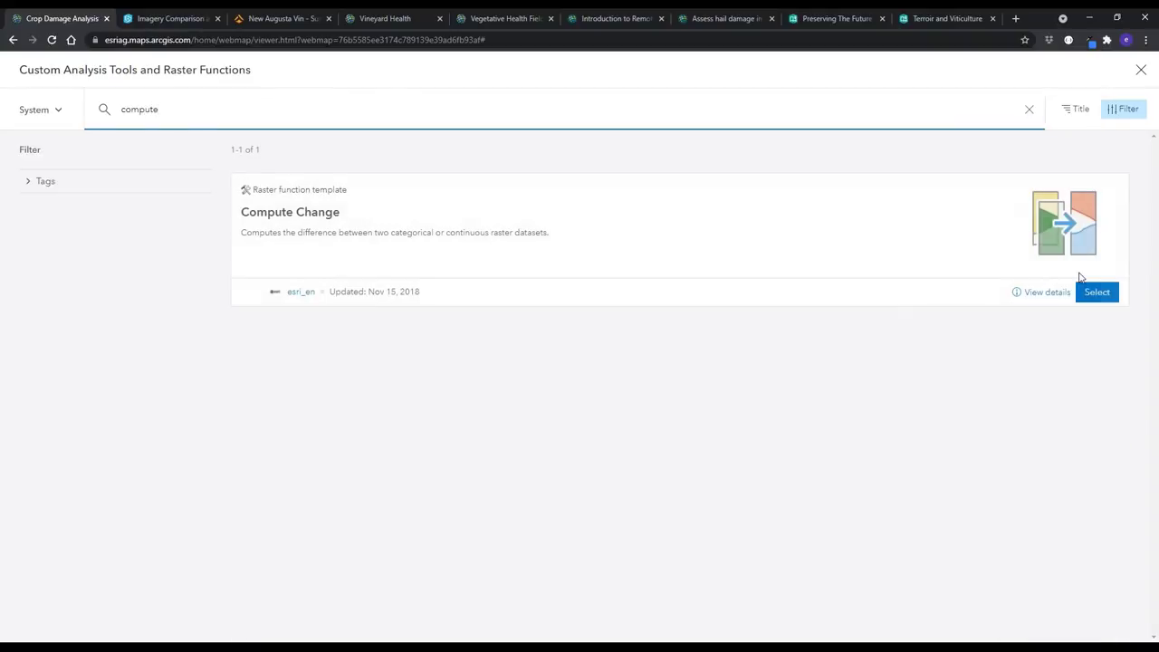
click(1083, 293)
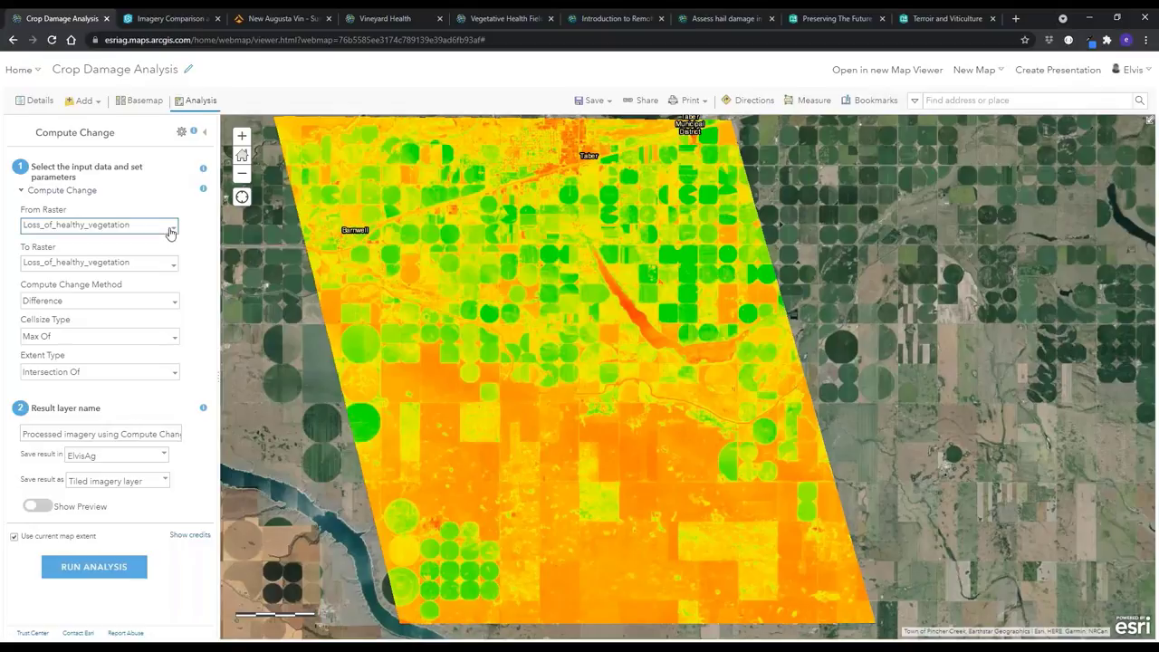
- Configure Compute Change from SAVI_After_storm to SAVI_Before_storm and leave the analysis without running it
click(169, 227)
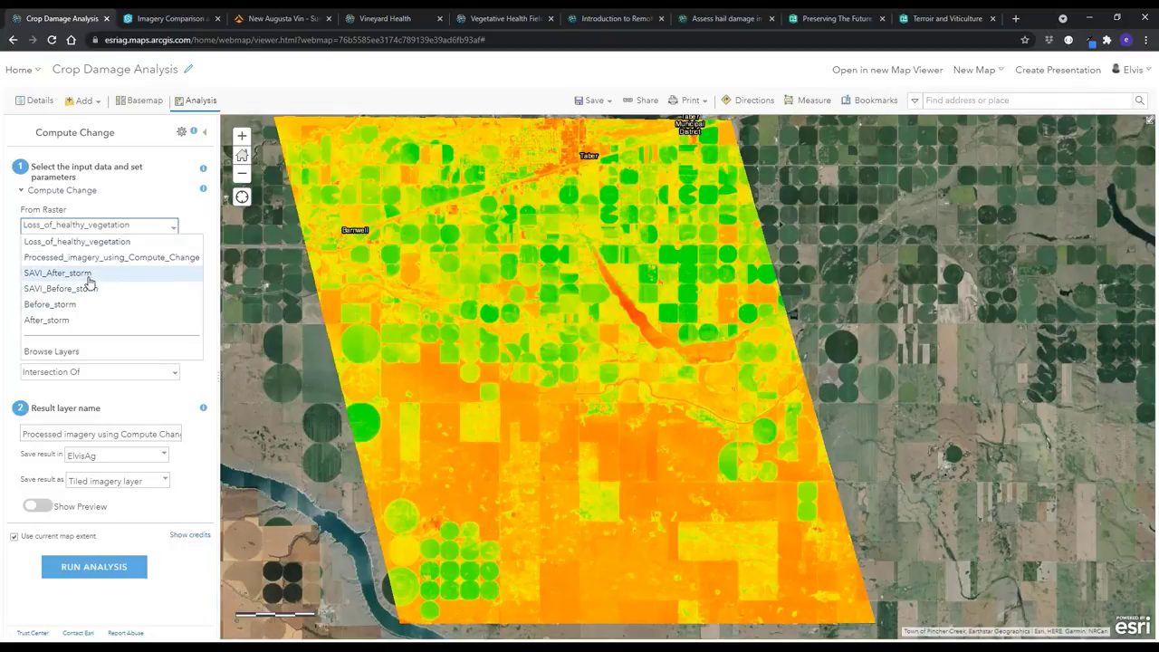
click(88, 275)
click(166, 263)
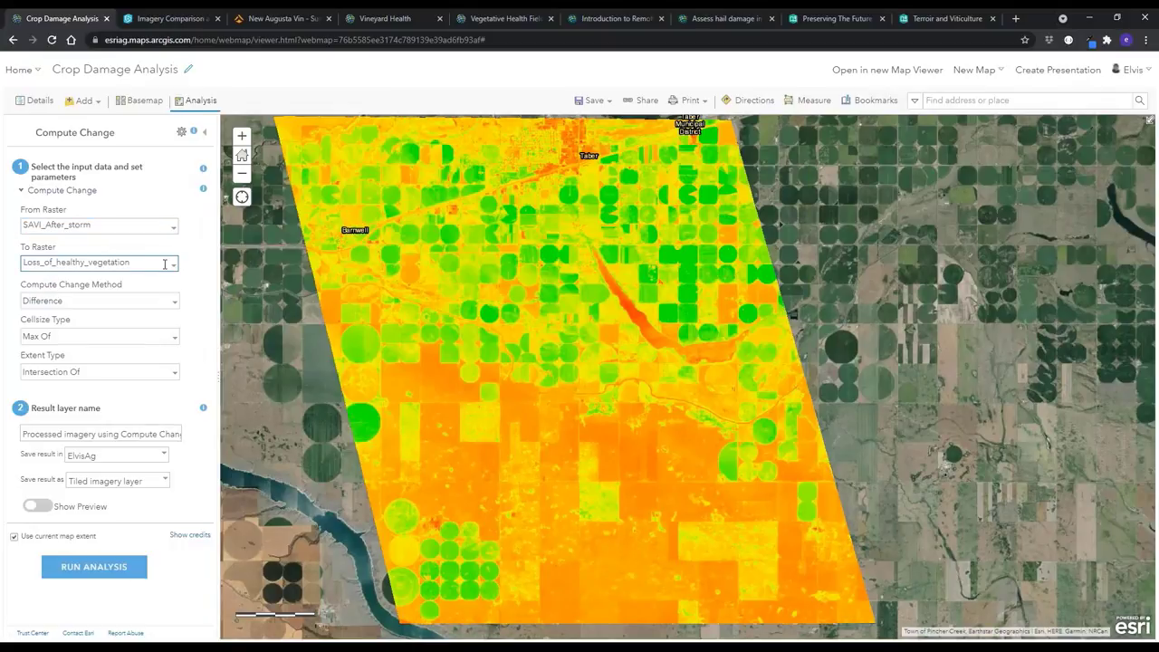
click(58, 326)
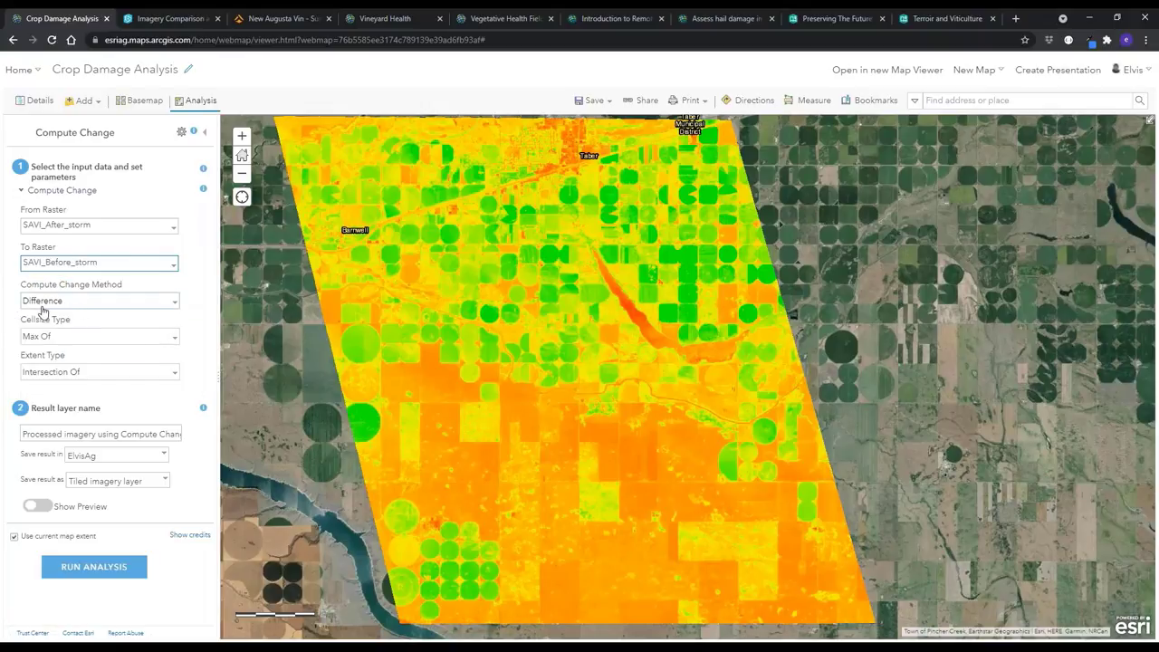
click(192, 105)
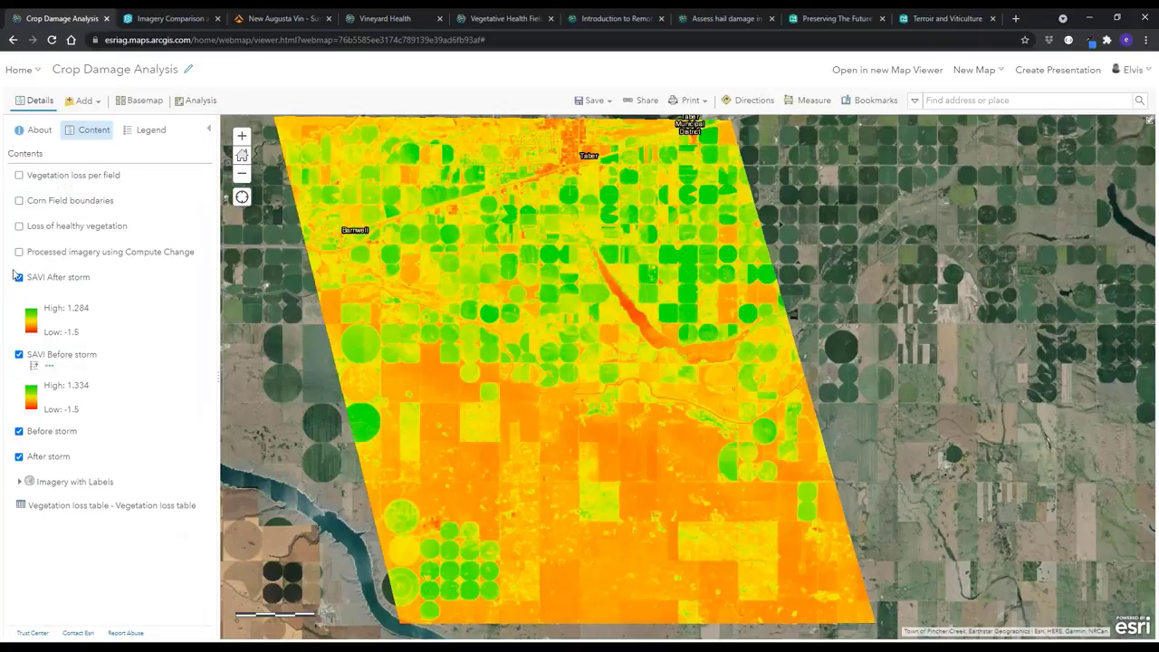
- Hide the SAVI After storm layer and show Processed imagery using Compute Change
click(19, 277)
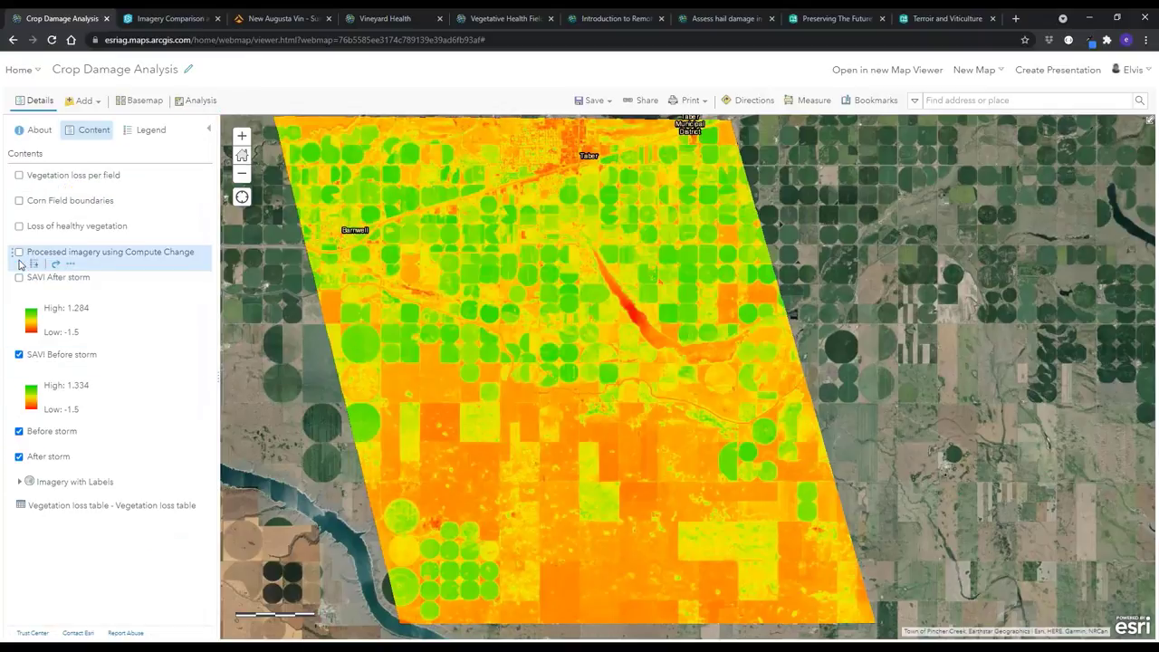
click(19, 253)
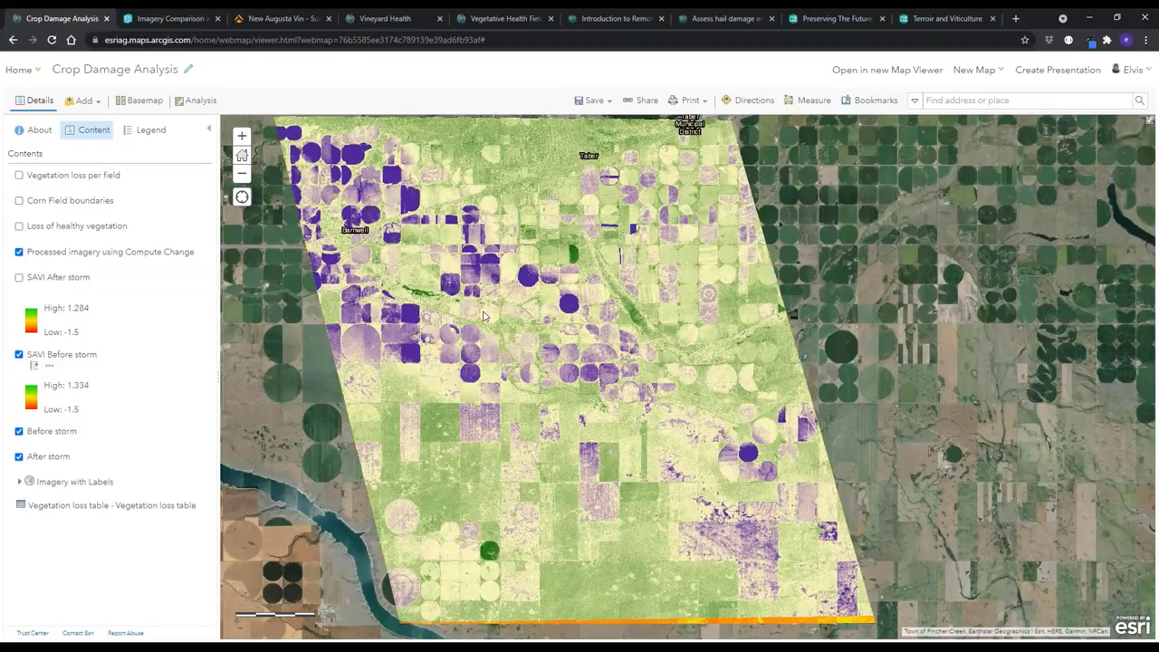
- Show Corn Field boundaries and hide the Processed imagery using Compute Change and SAVI Before storm layers
click(20, 203)
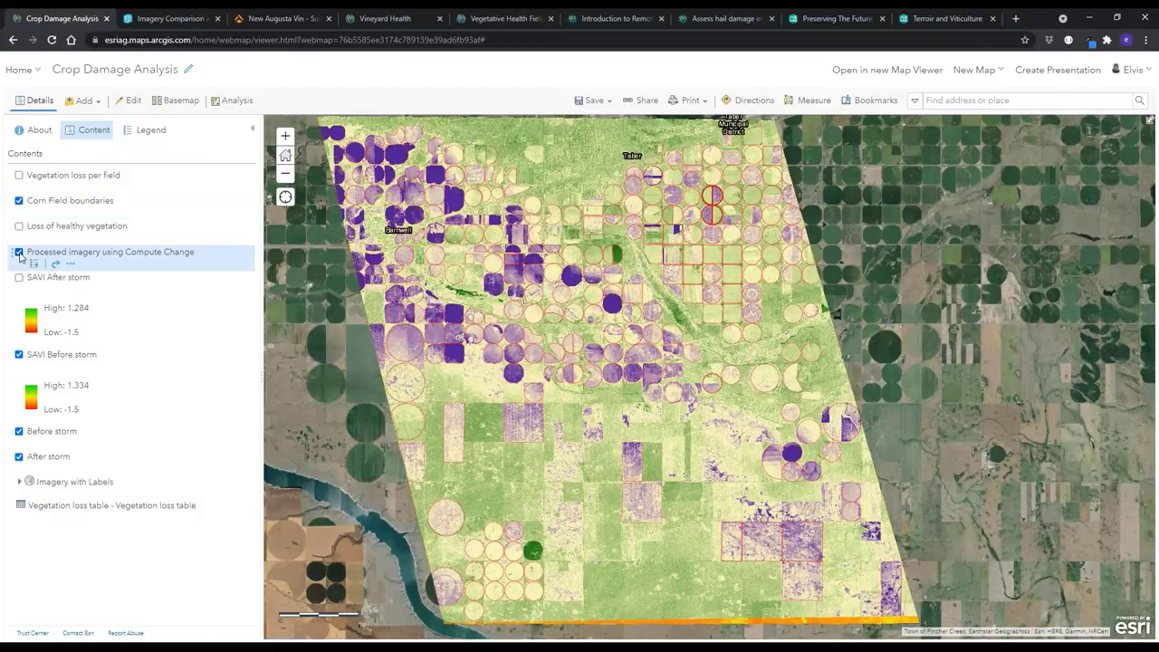
click(19, 252)
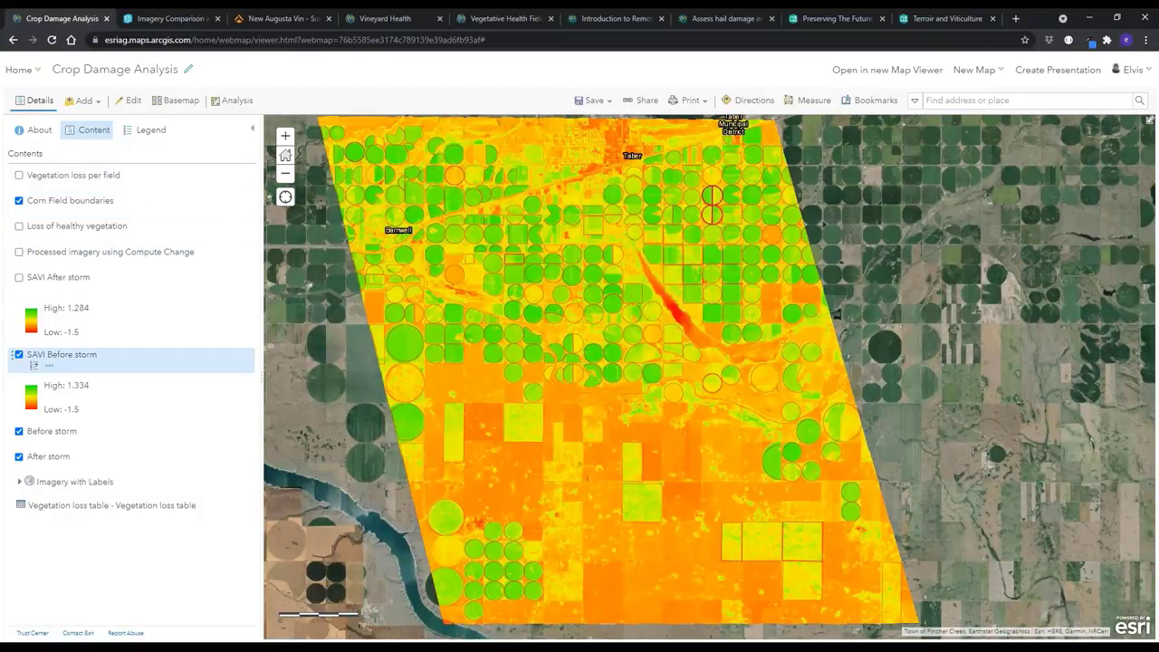
click(19, 354)
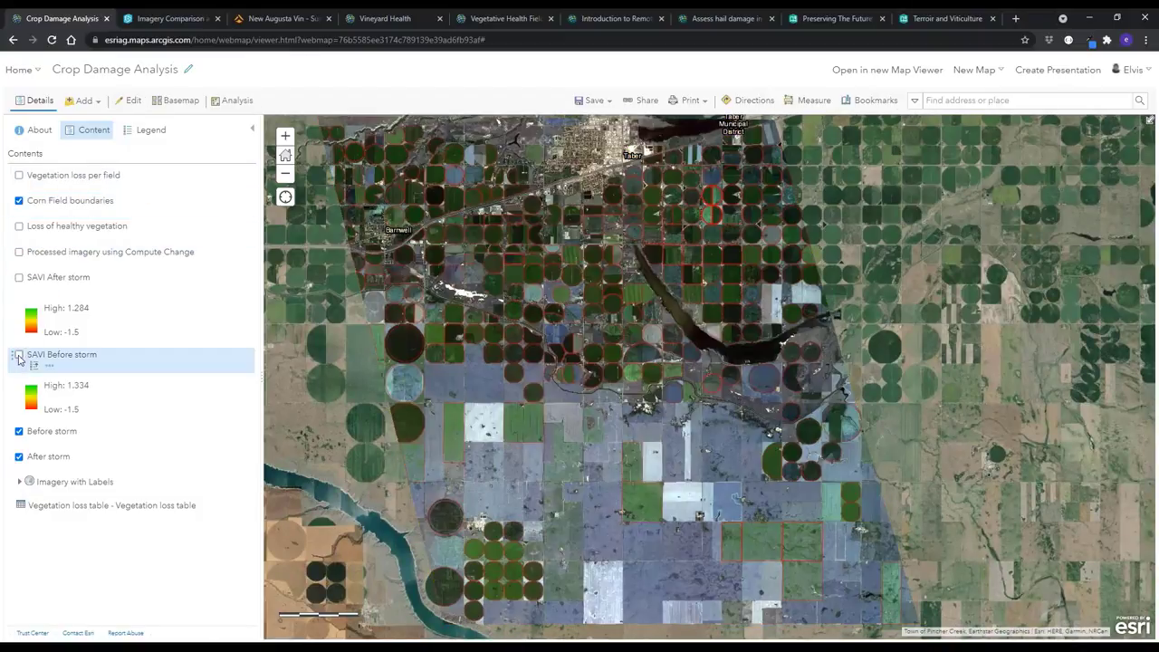
- Open the Zonal Statistics as Table raster analysis tool with Corn_Field_boundaries as the zone features
click(234, 103)
click(64, 195)
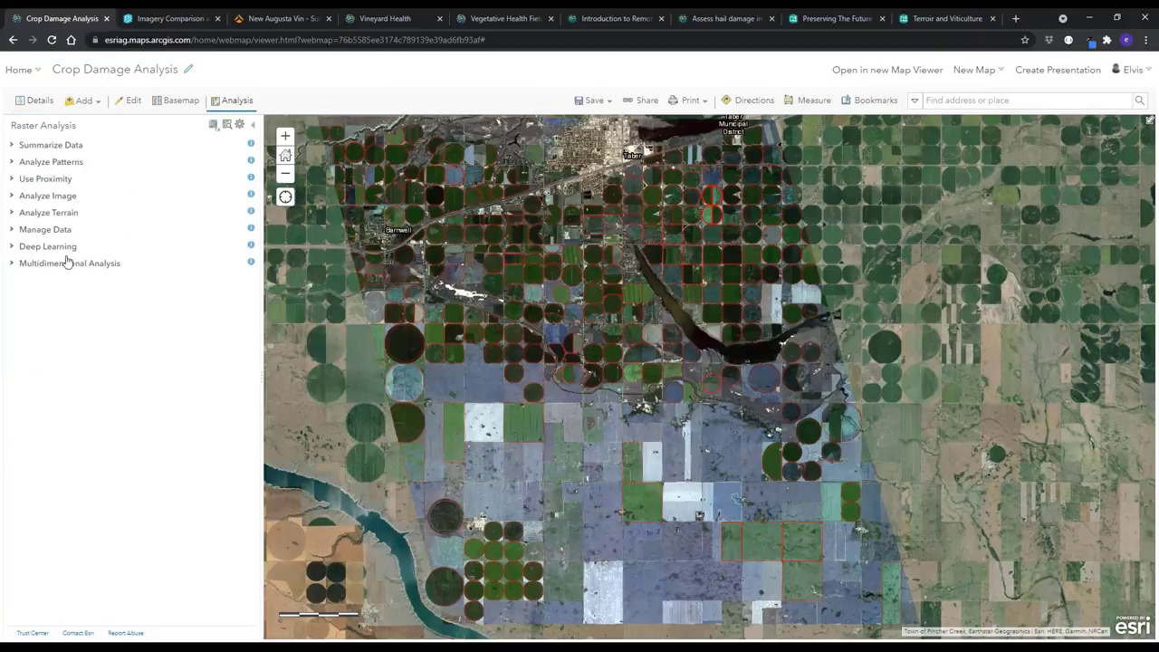
click(53, 146)
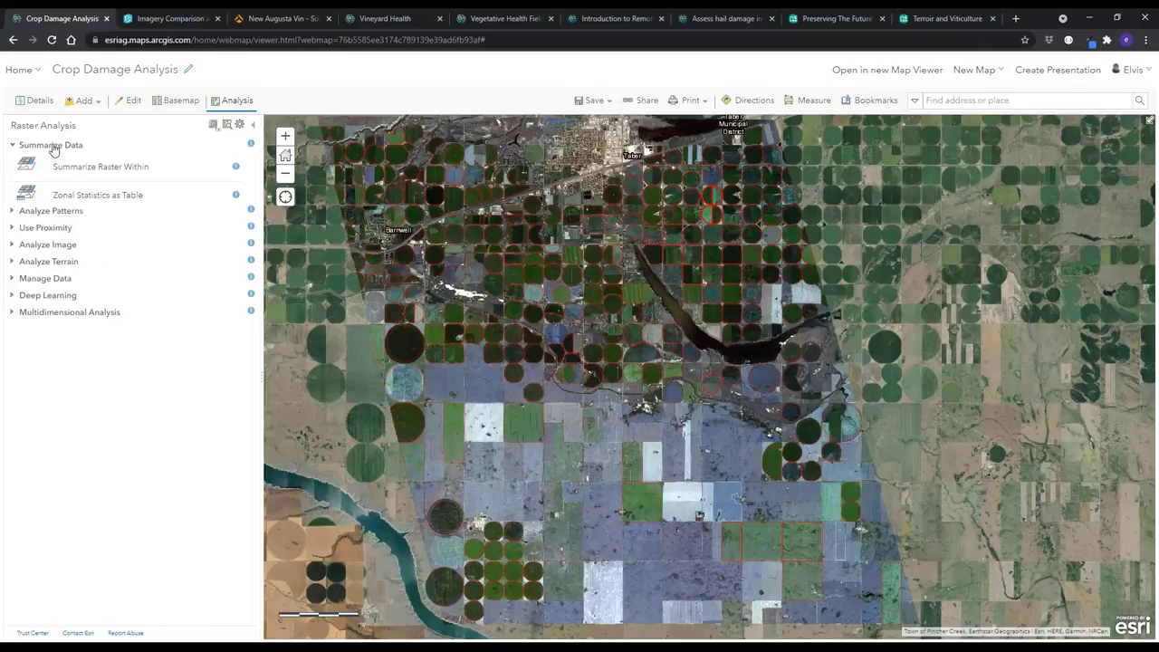
click(91, 206)
click(91, 188)
click(74, 221)
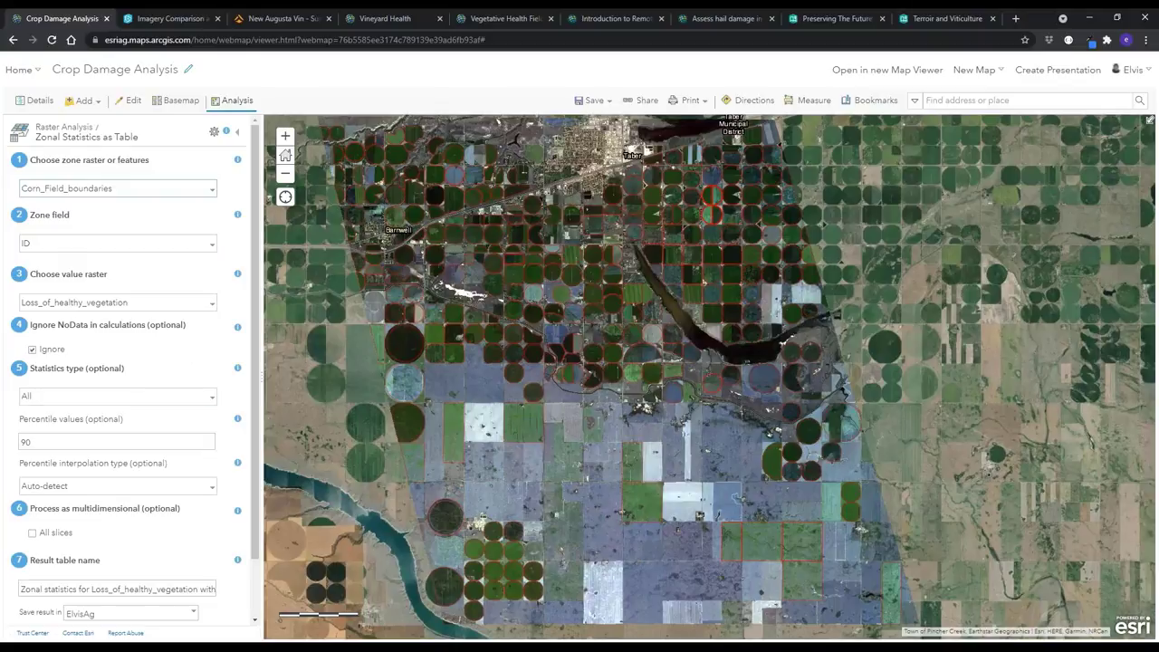
- Set the zonal statistics type to Mean and leave the analysis without running it
click(211, 401)
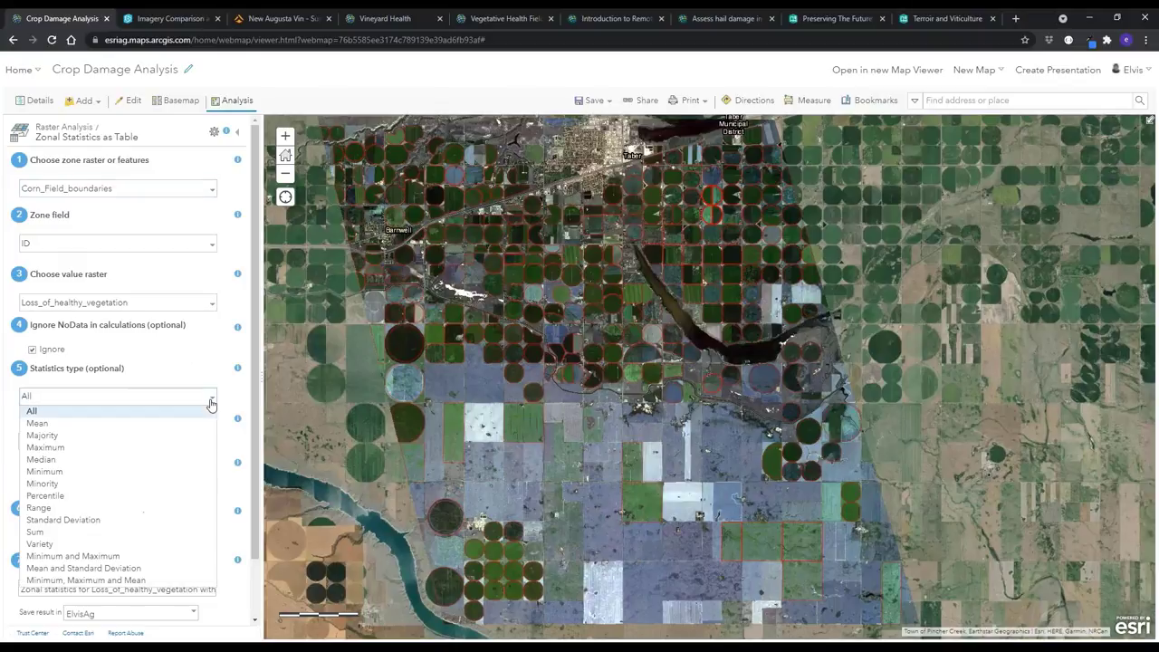
click(101, 424)
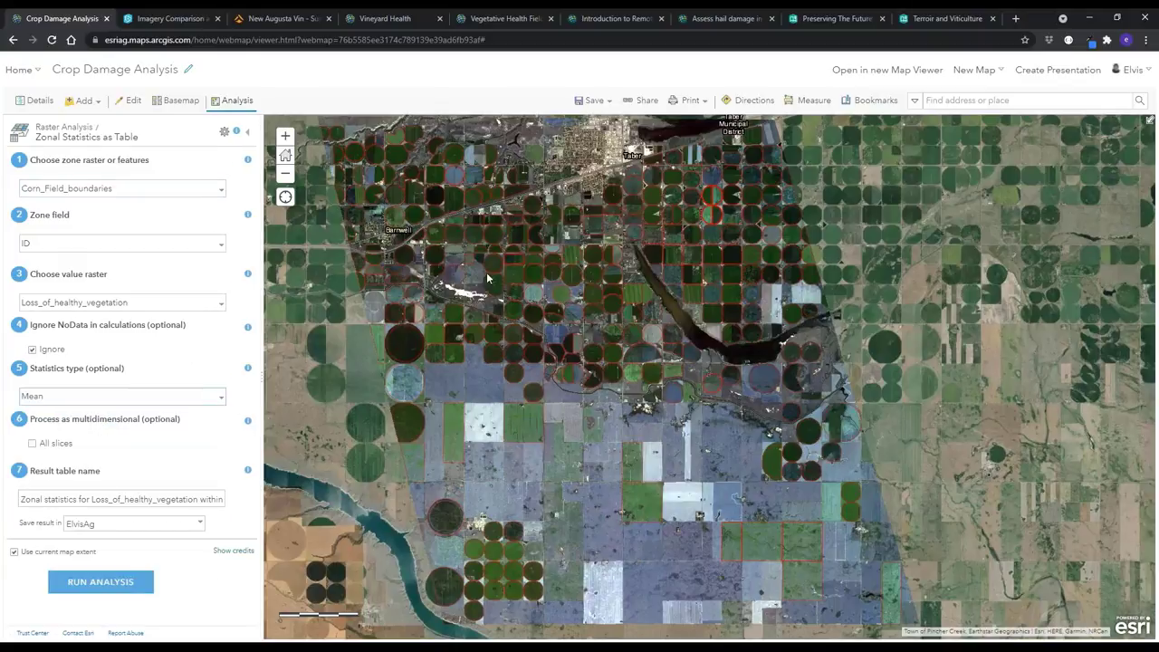
click(235, 103)
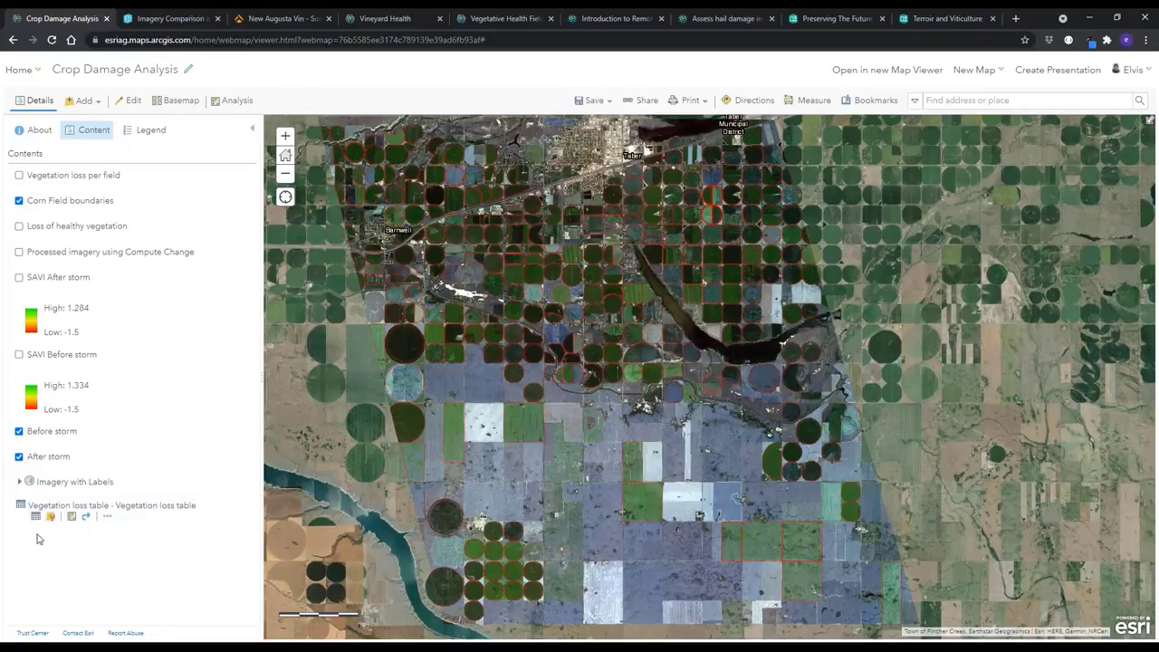
- Examine the mean vegetation loss of each field in the Vegetation loss table, then close the table
click(35, 516)
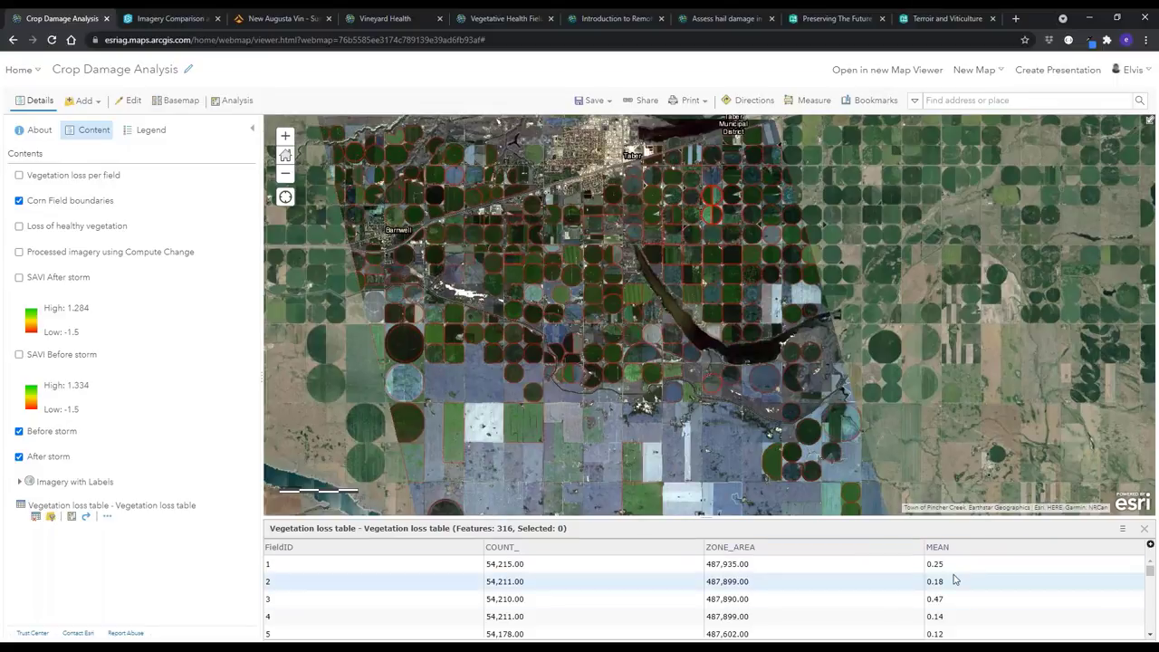
mouse_move(73, 205)
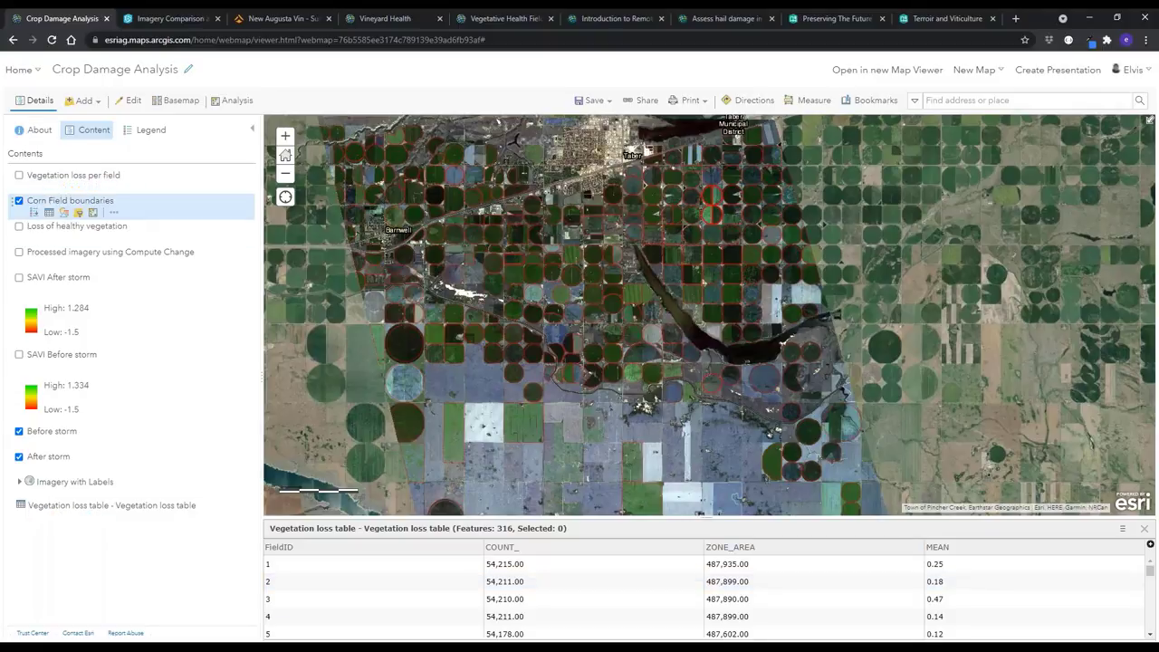
mouse_move(63, 227)
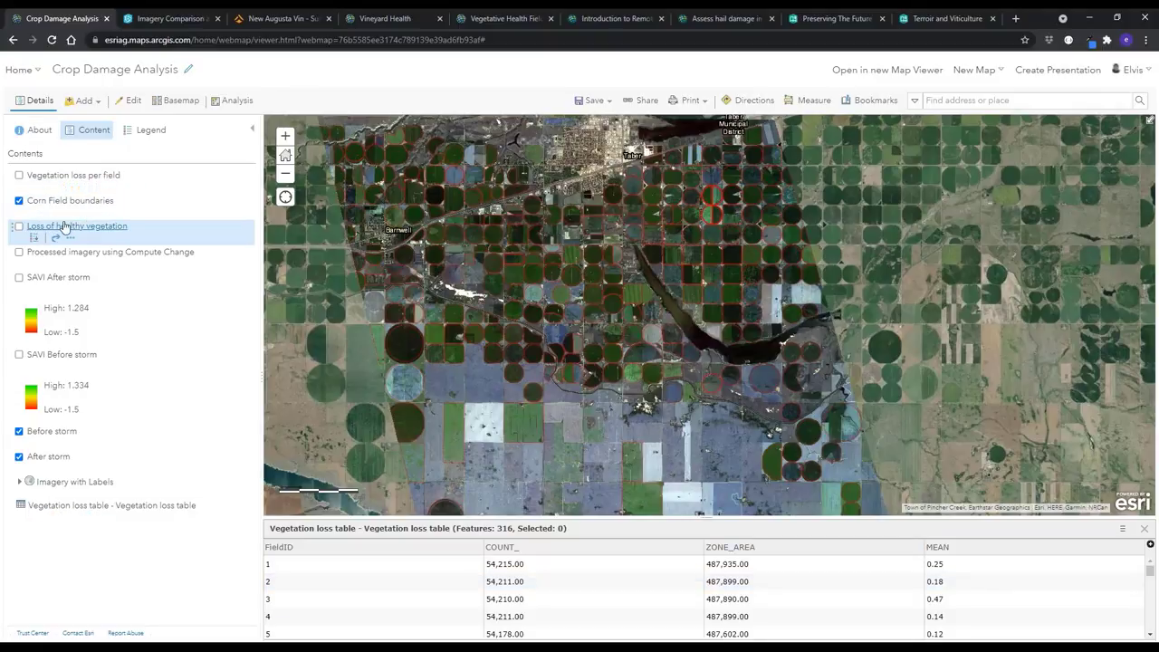
click(1144, 531)
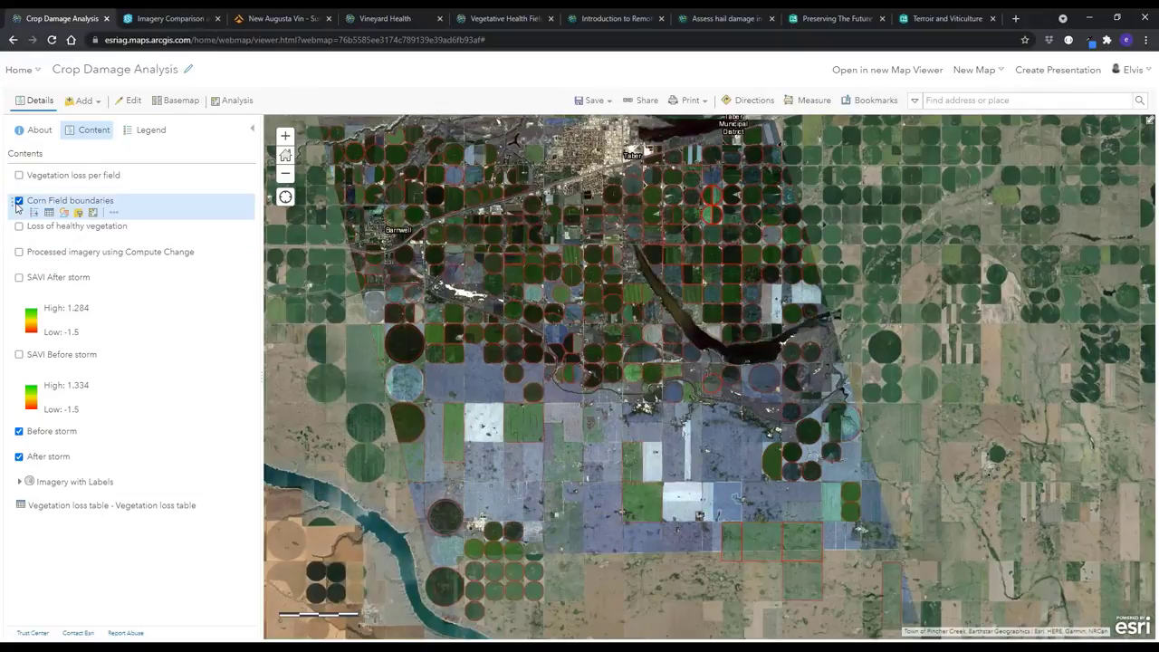
- Replace the Corn Field boundaries layer with Vegetation loss per field and display its legend
click(19, 201)
click(19, 175)
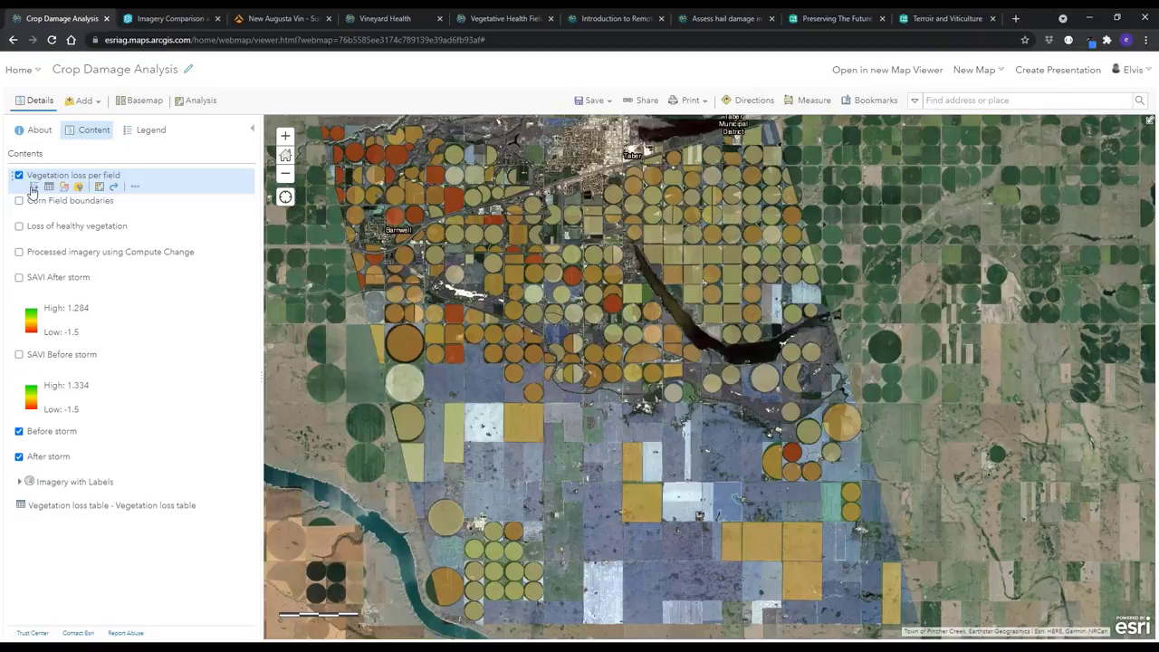
click(33, 187)
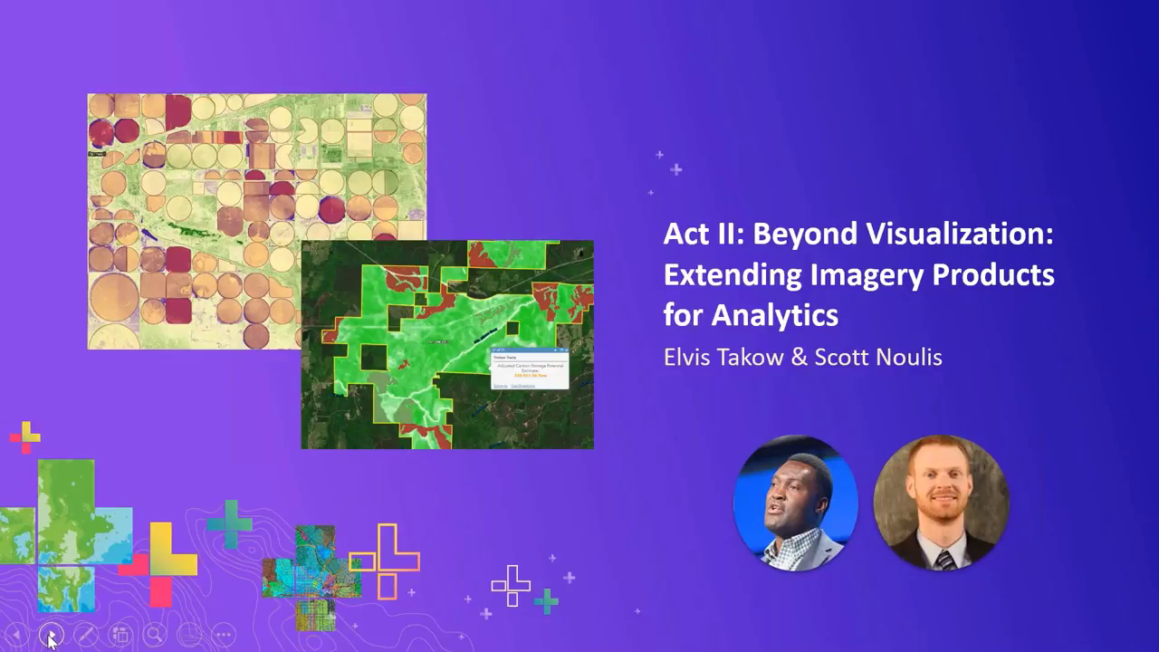
click(50, 637)
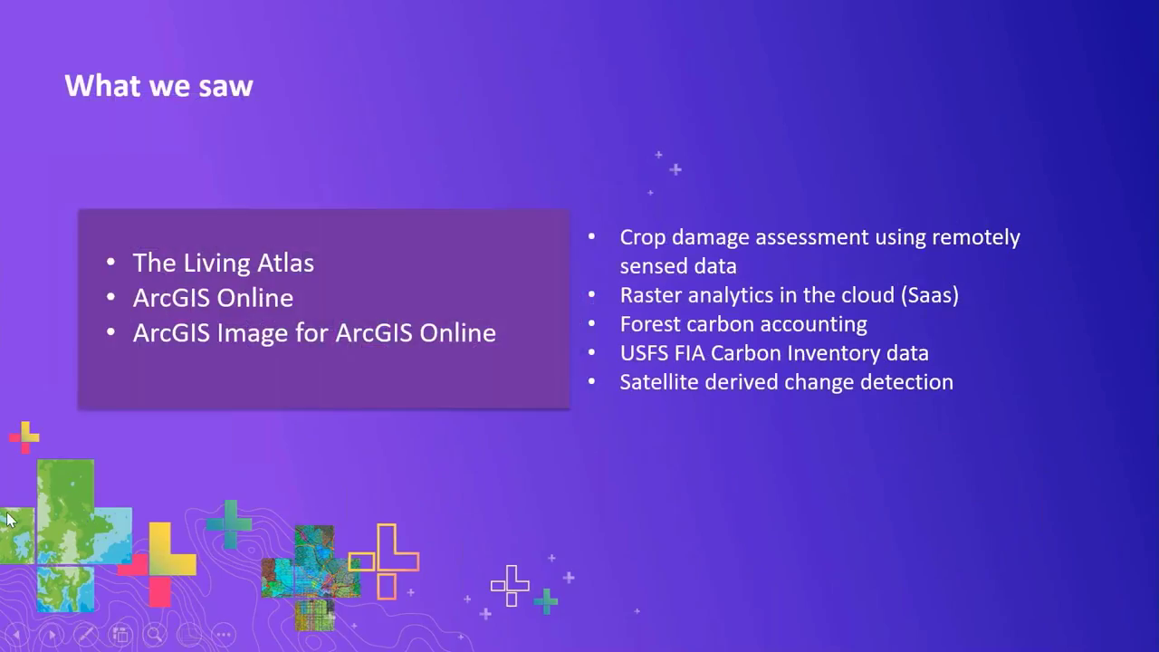
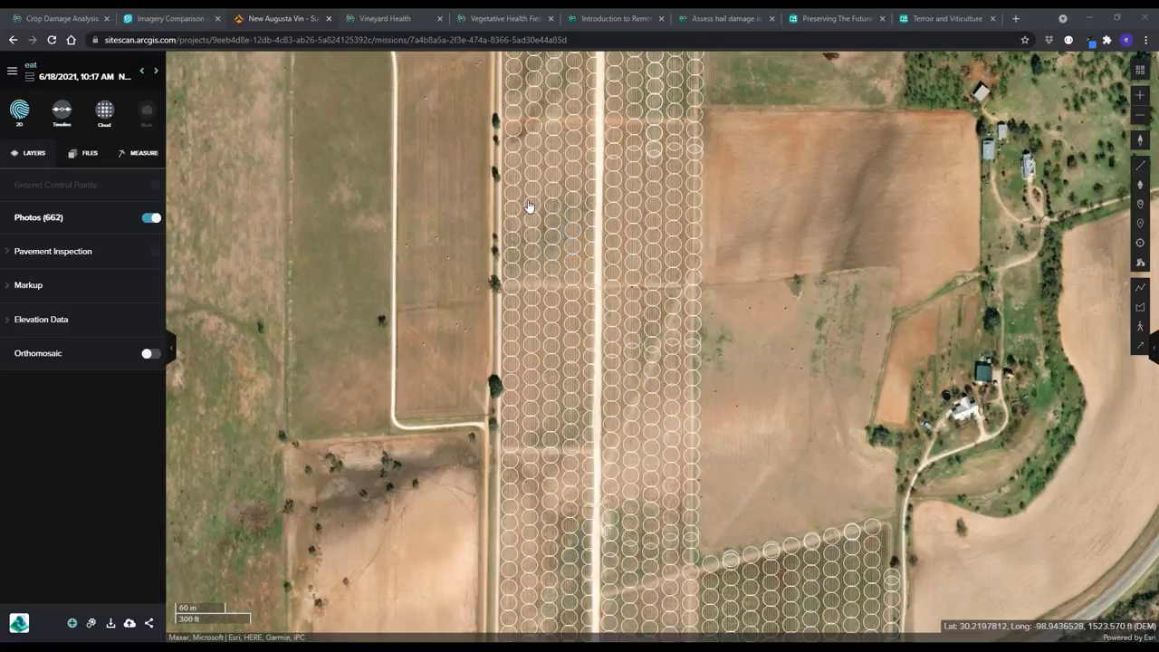
- Preview several individual drone photos from their locations over the vineyard rows and close the previews
click(512, 210)
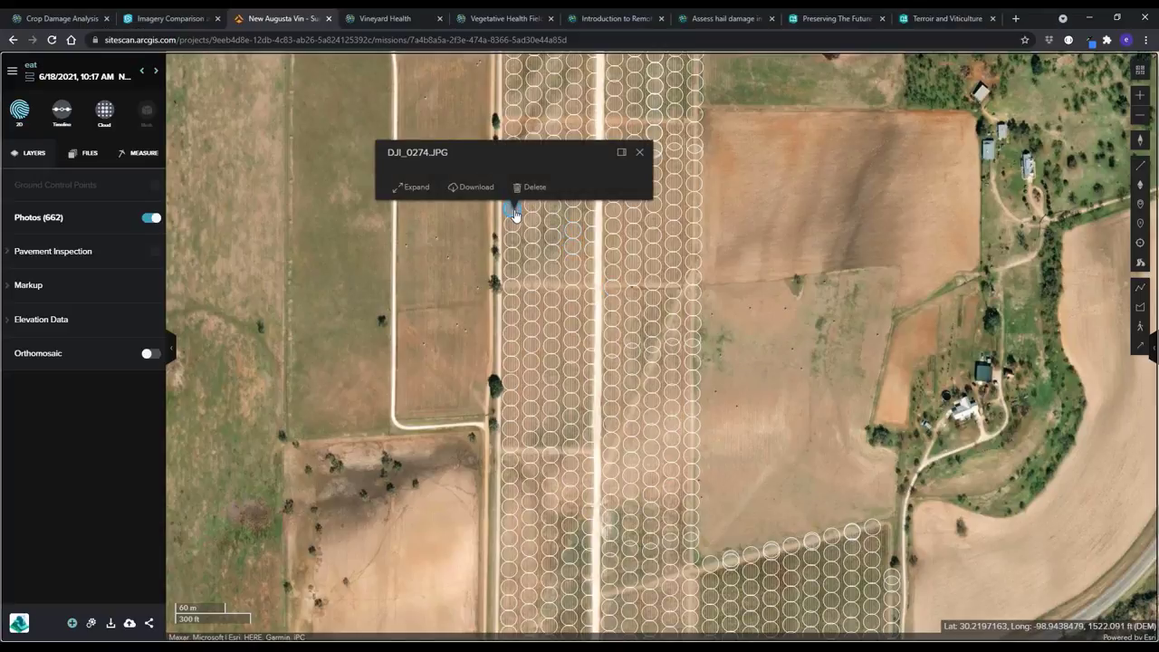
click(574, 326)
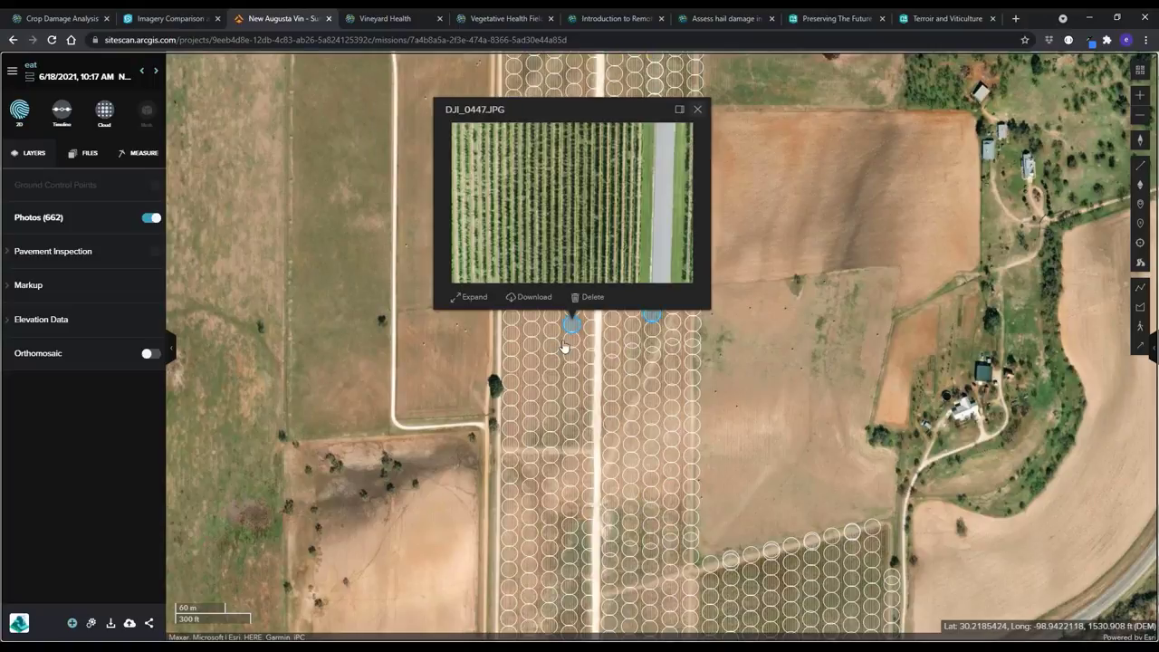
click(697, 108)
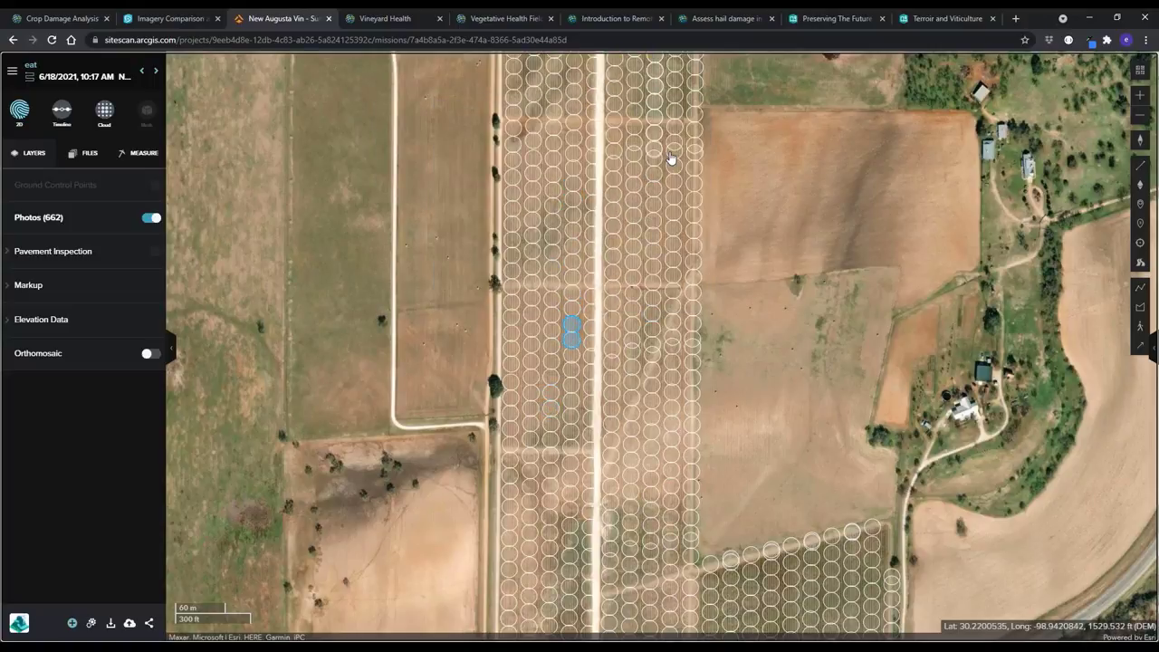
click(671, 158)
click(673, 196)
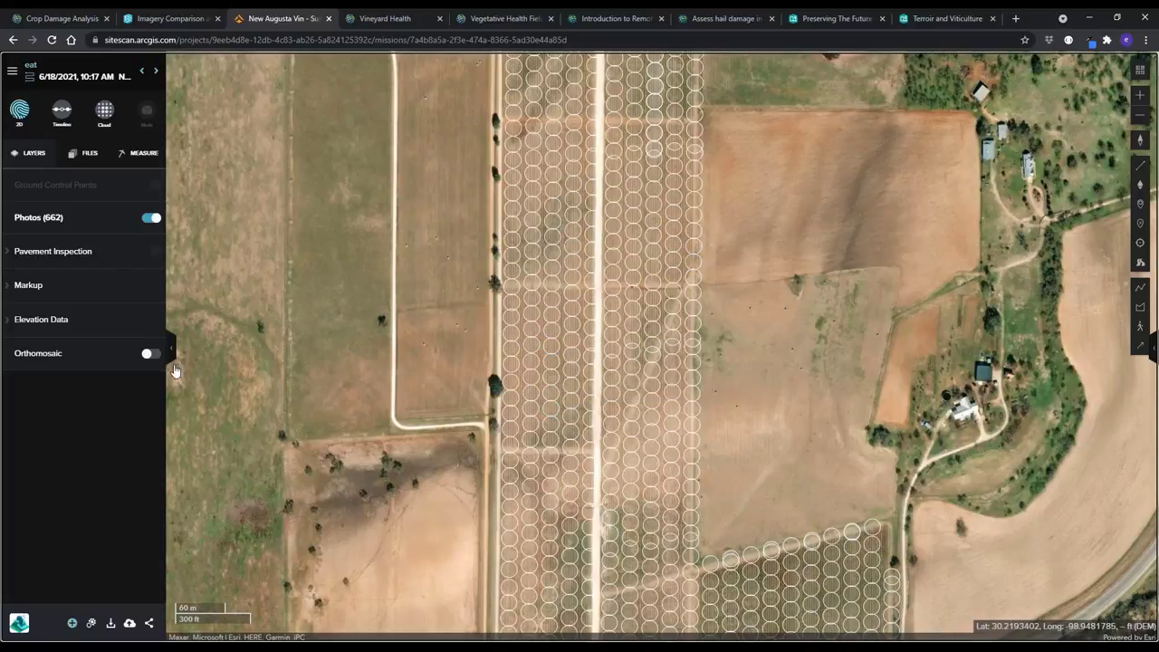
- Show the Orthomosaic layer, hide the Photos layer and look closely at the vineyard rows beside the central road
click(150, 354)
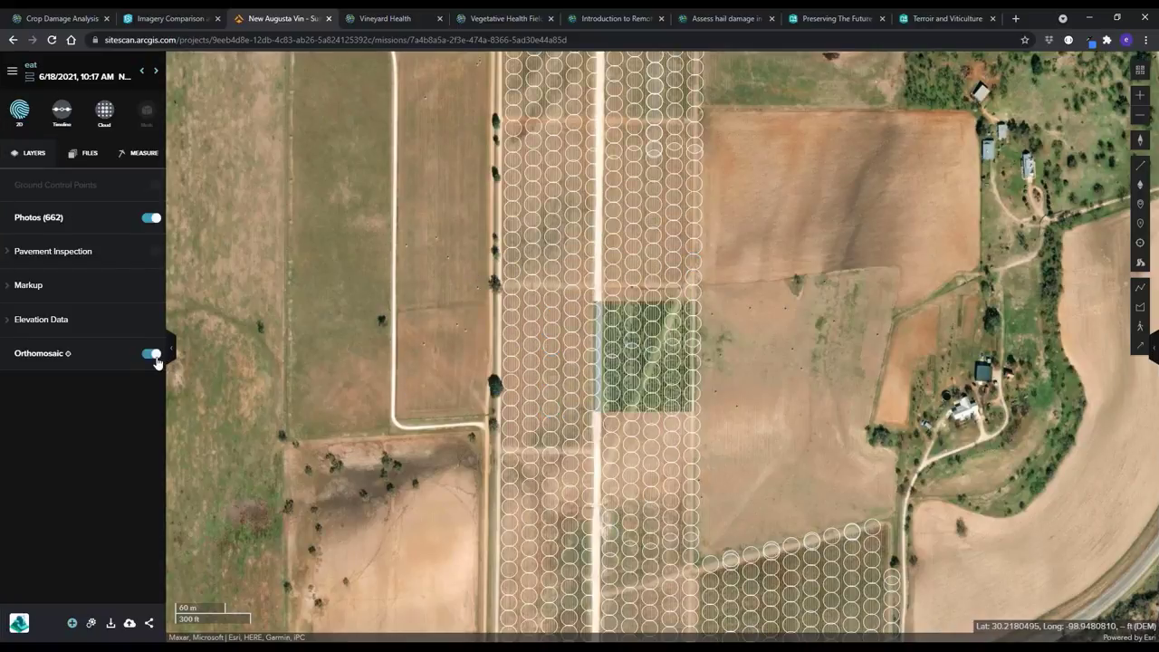
click(150, 218)
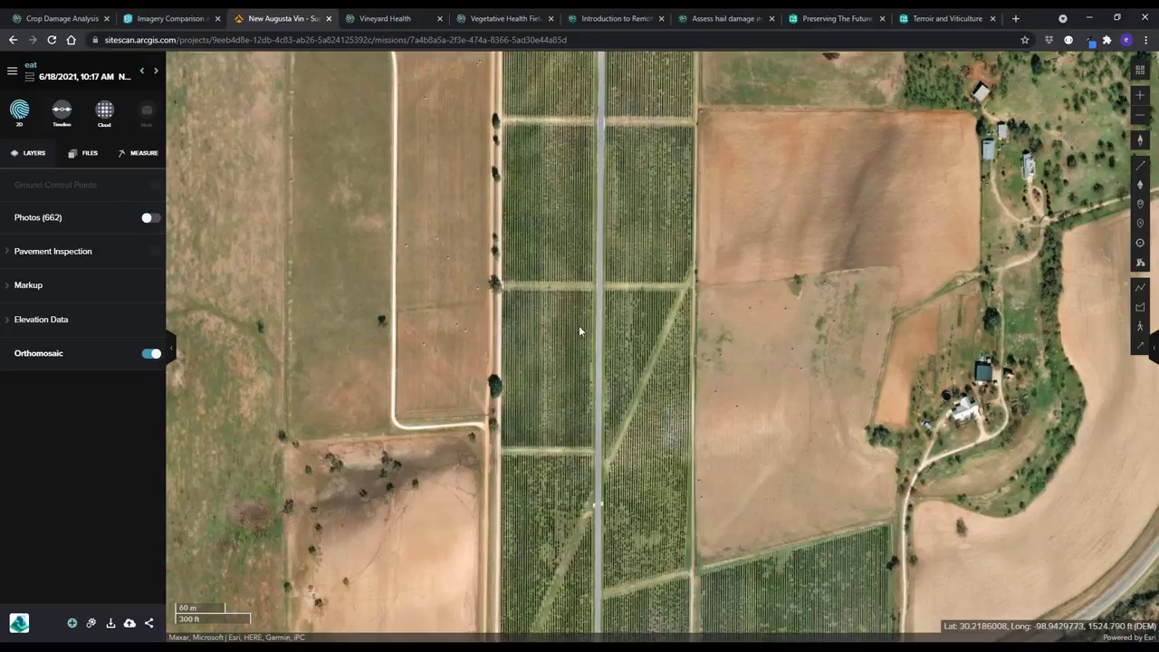
scroll(584, 349, up, 2)
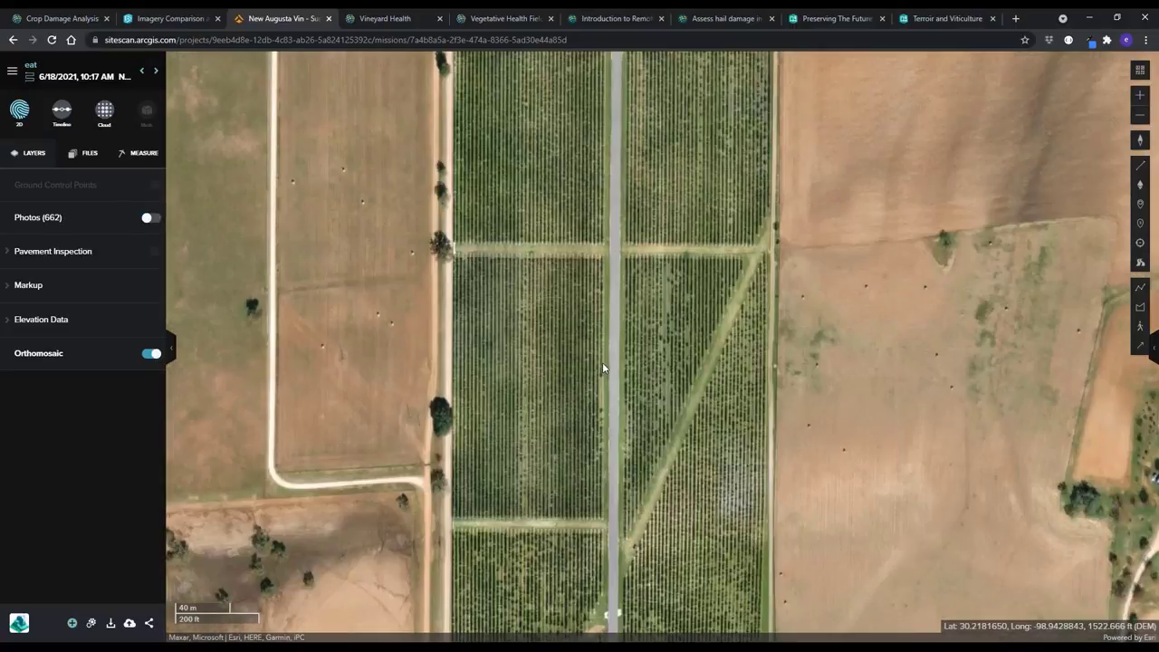
scroll(600, 358, up, 2)
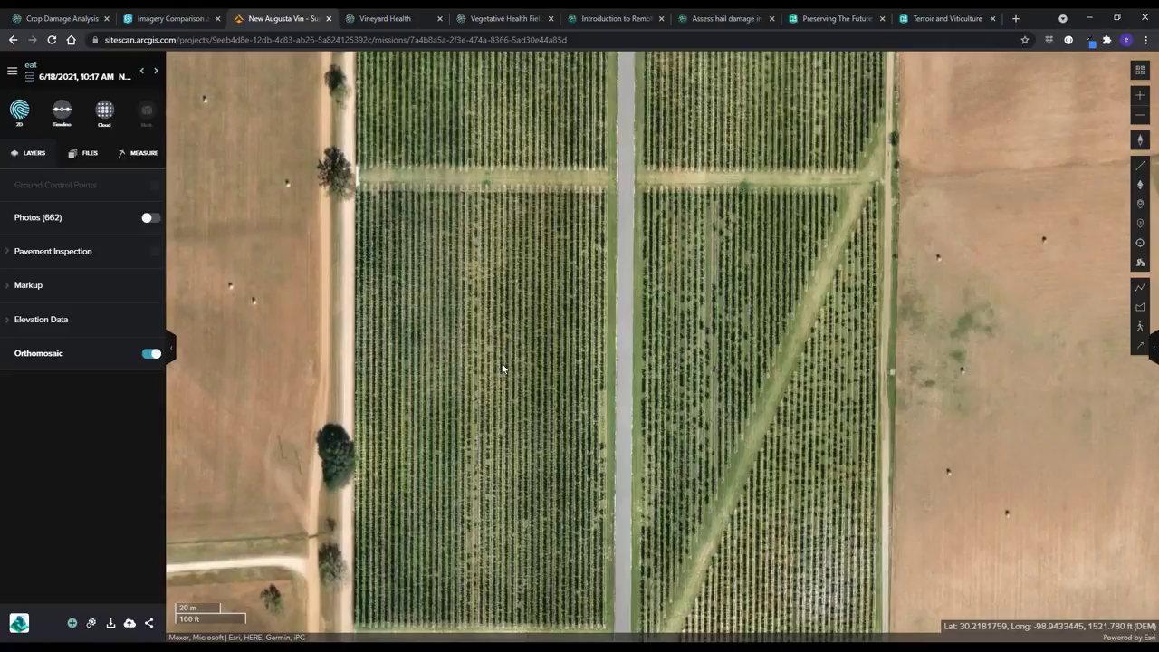
drag(464, 547, 468, 367)
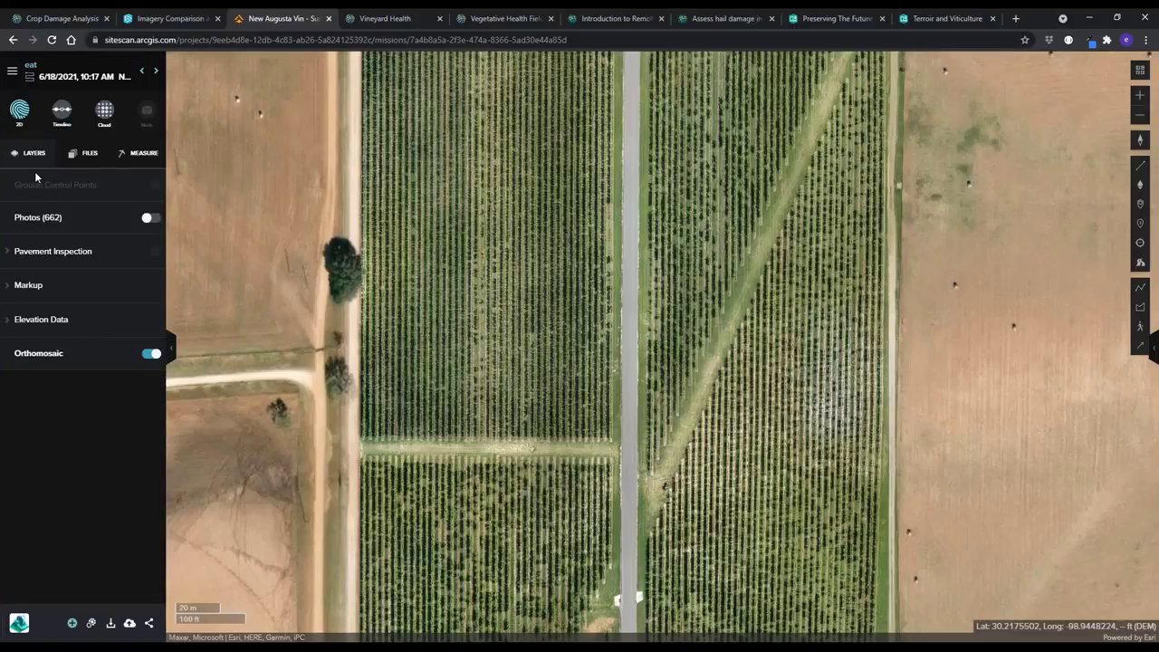
- Display the High disease & pests risk mission markup, inspect its area up close, and hide the markup again
click(17, 287)
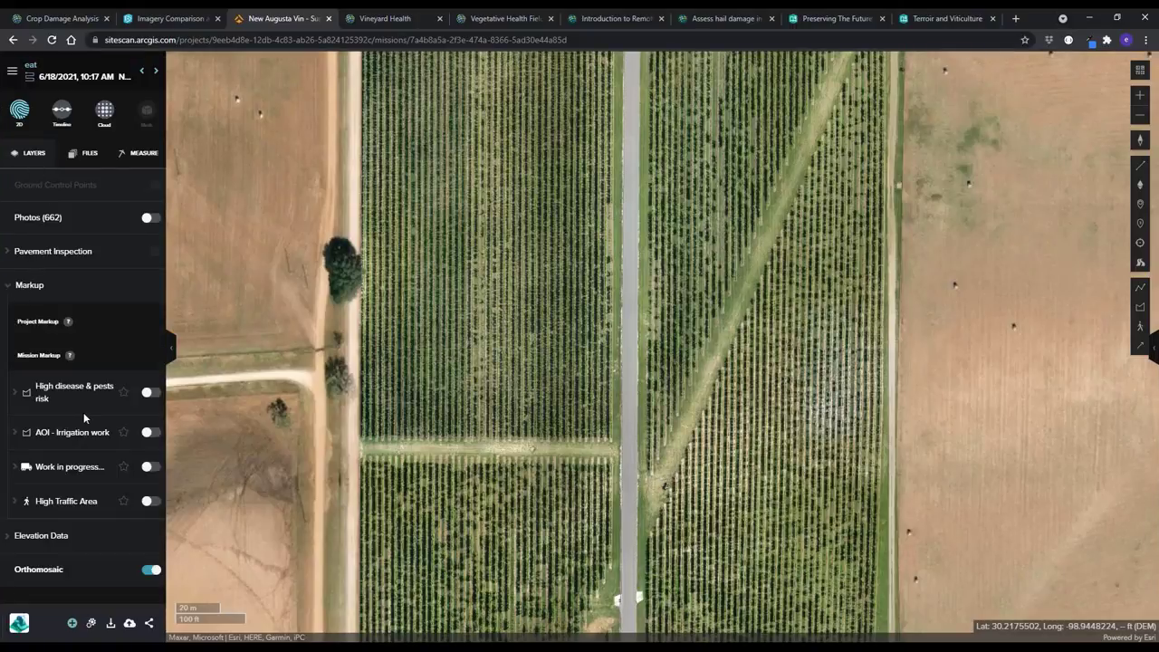
click(150, 394)
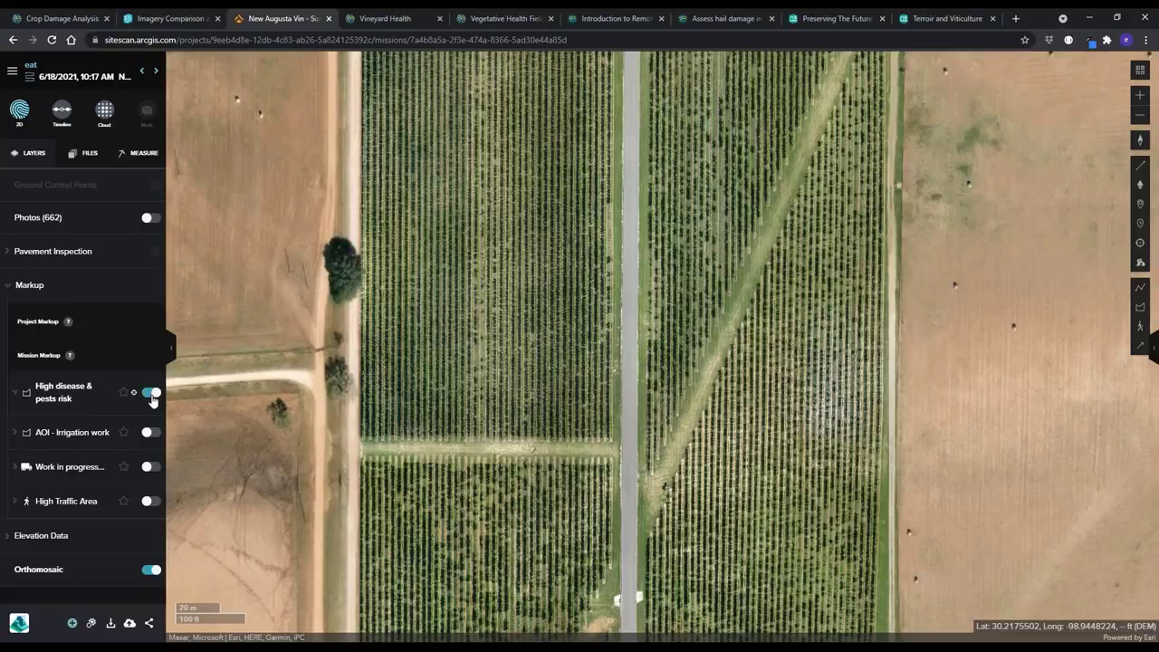
click(125, 395)
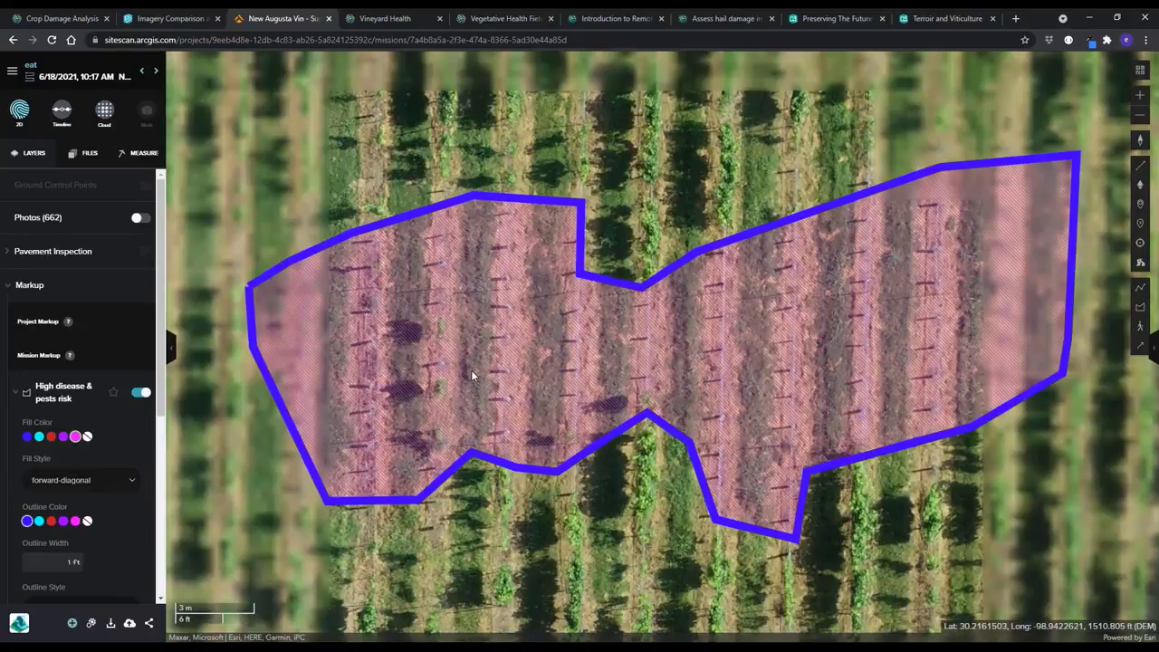
click(137, 396)
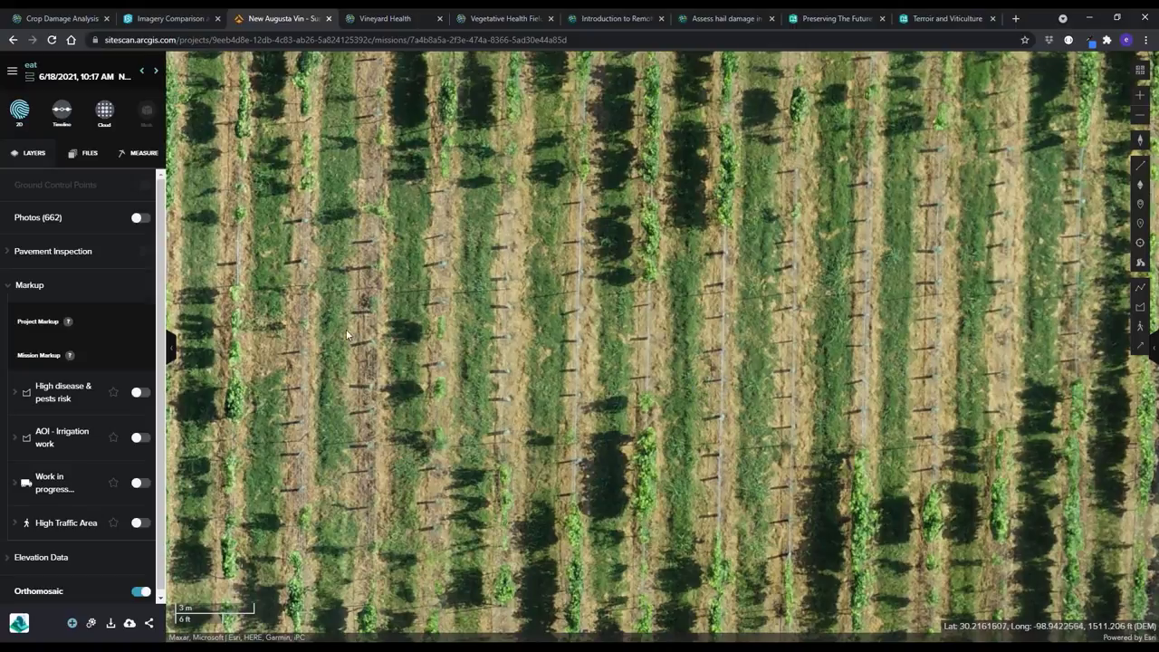
click(125, 393)
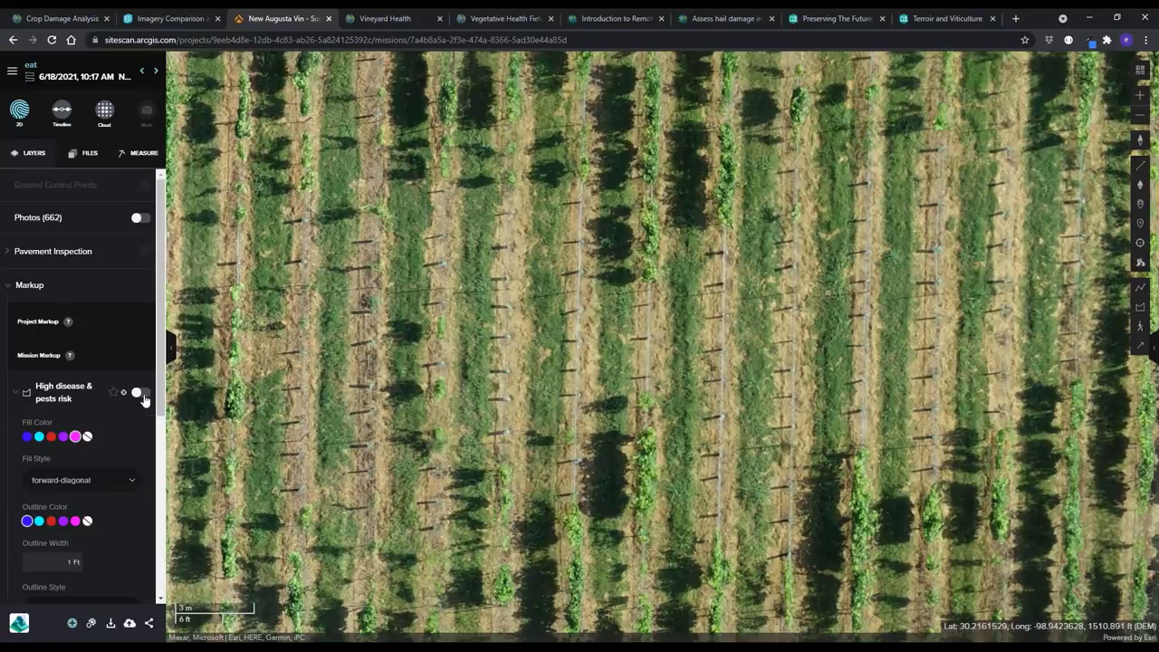
click(139, 393)
click(139, 392)
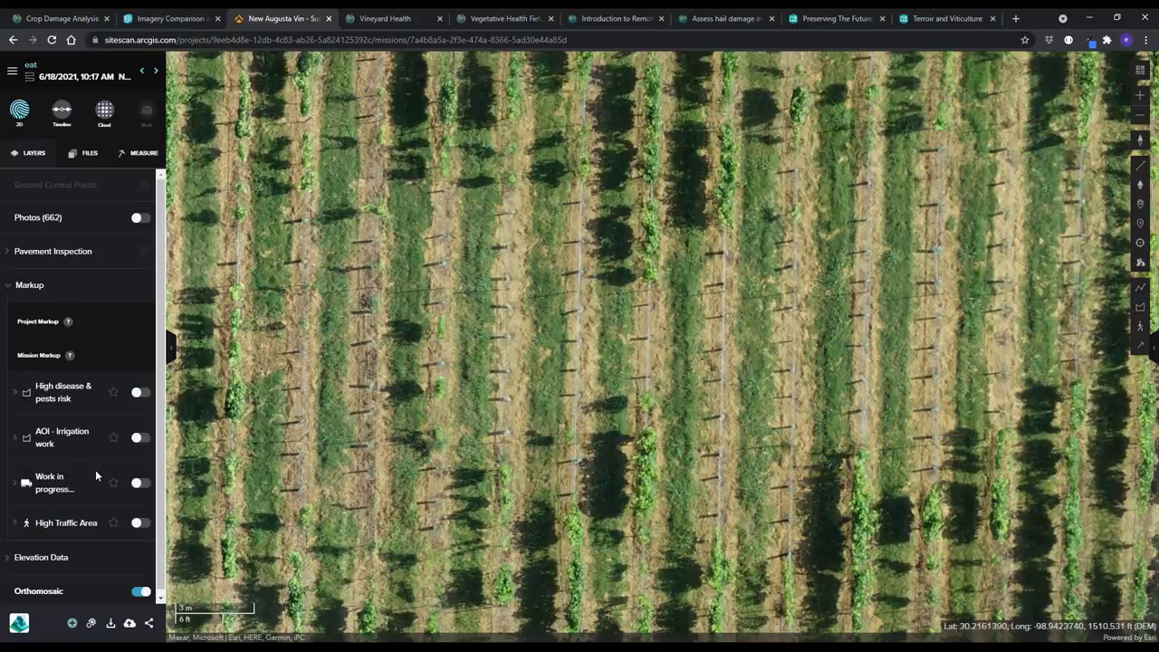
- Turn on the AOI - Irrigation work markup and draw a five-sided area markup over the sparse vine rows
click(140, 437)
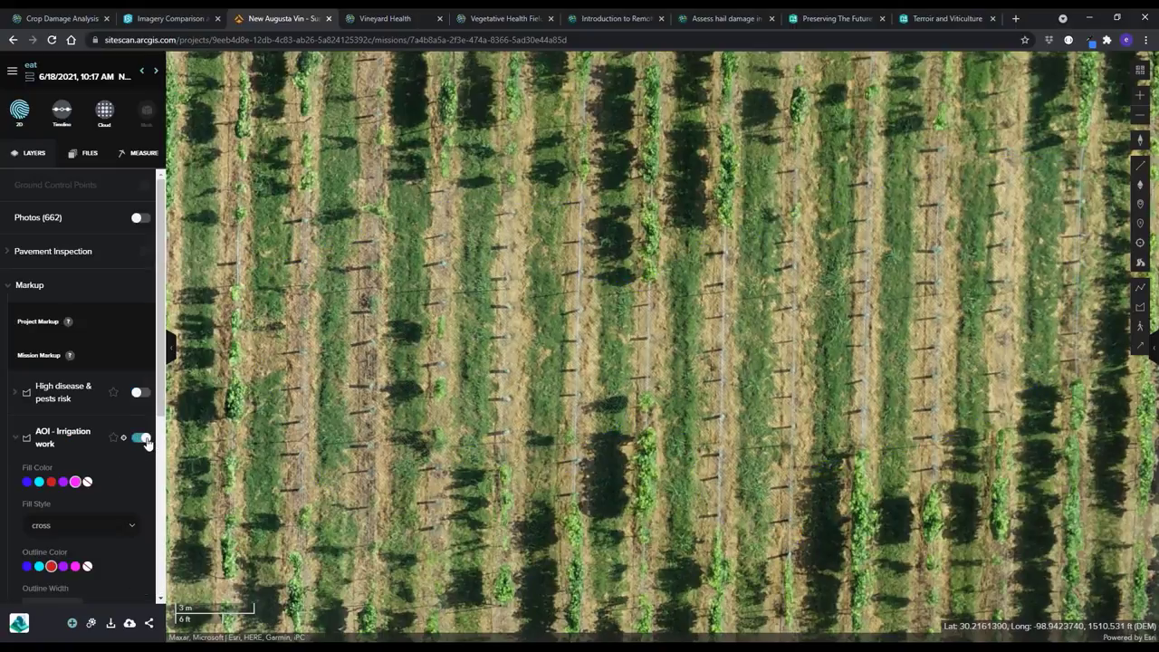
click(1138, 307)
click(323, 291)
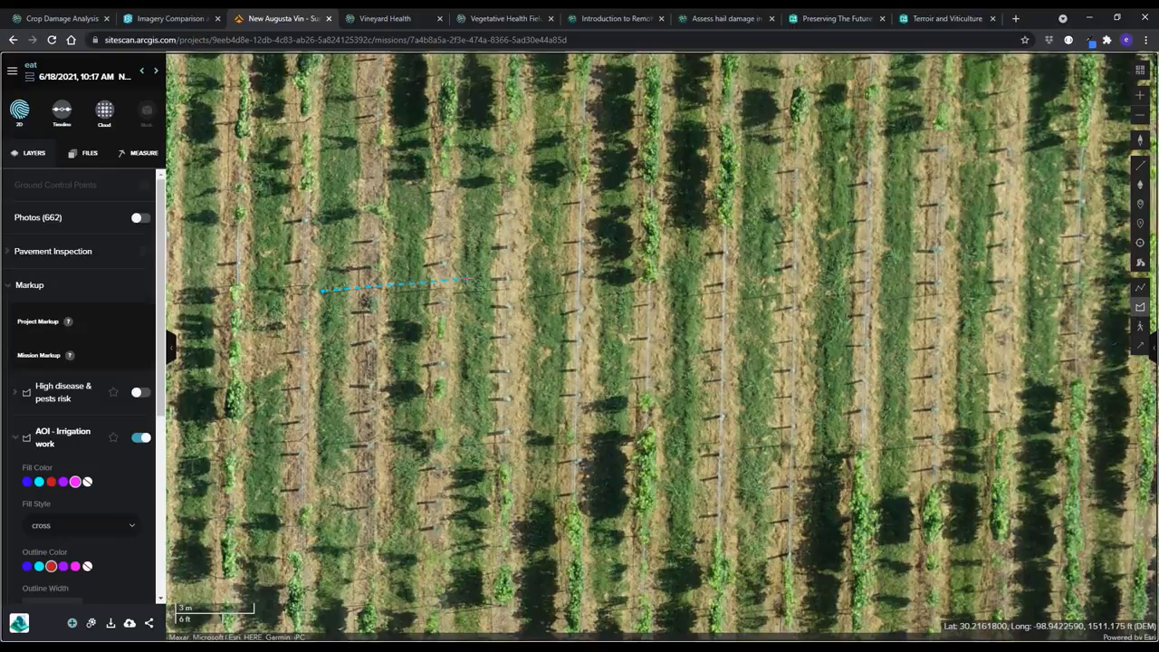
click(465, 280)
click(462, 366)
click(427, 393)
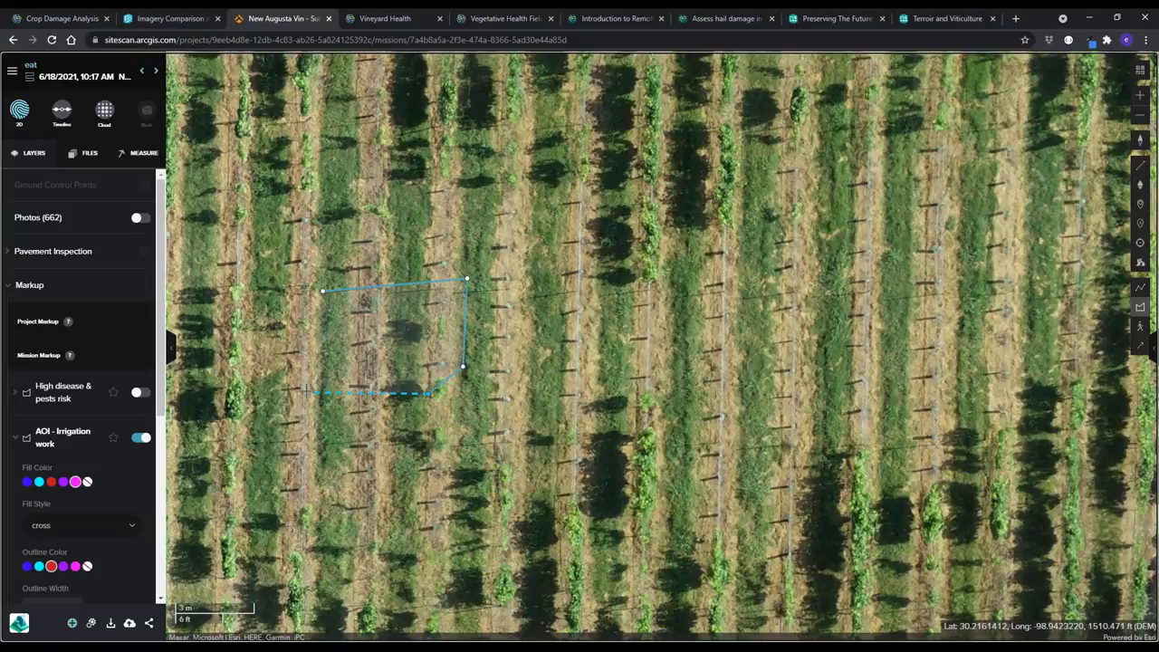
click(306, 392)
click(322, 291)
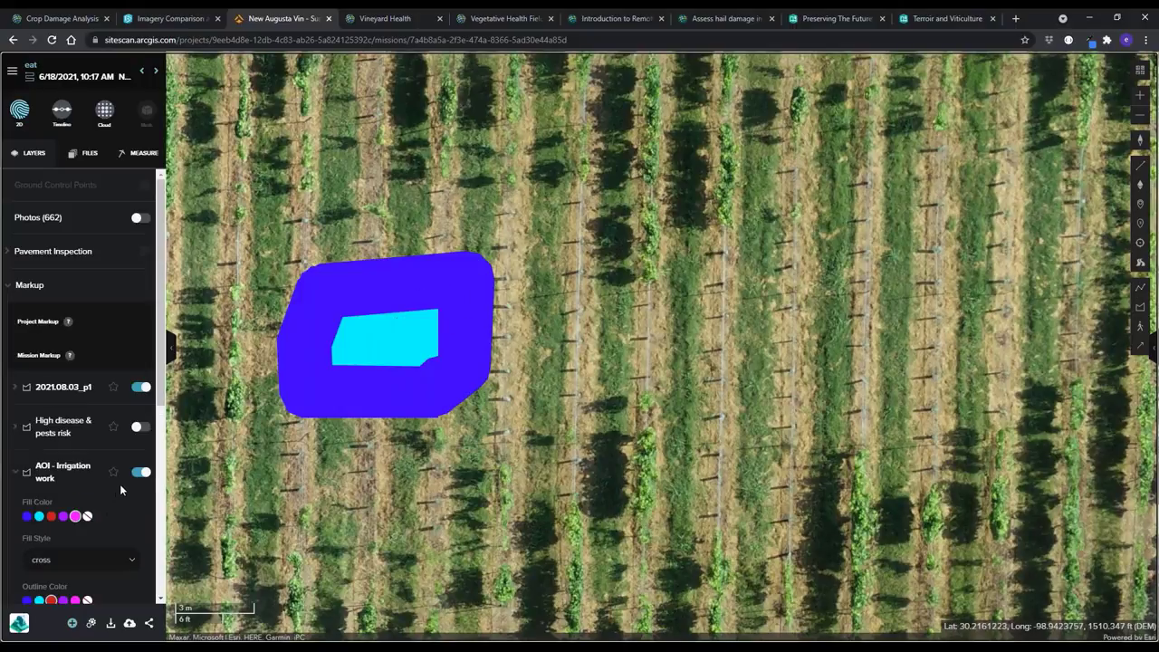
- Review the AOI - Irrigation work style settings and view the drawn area within its vineyard block
scroll(129, 487, down, 5)
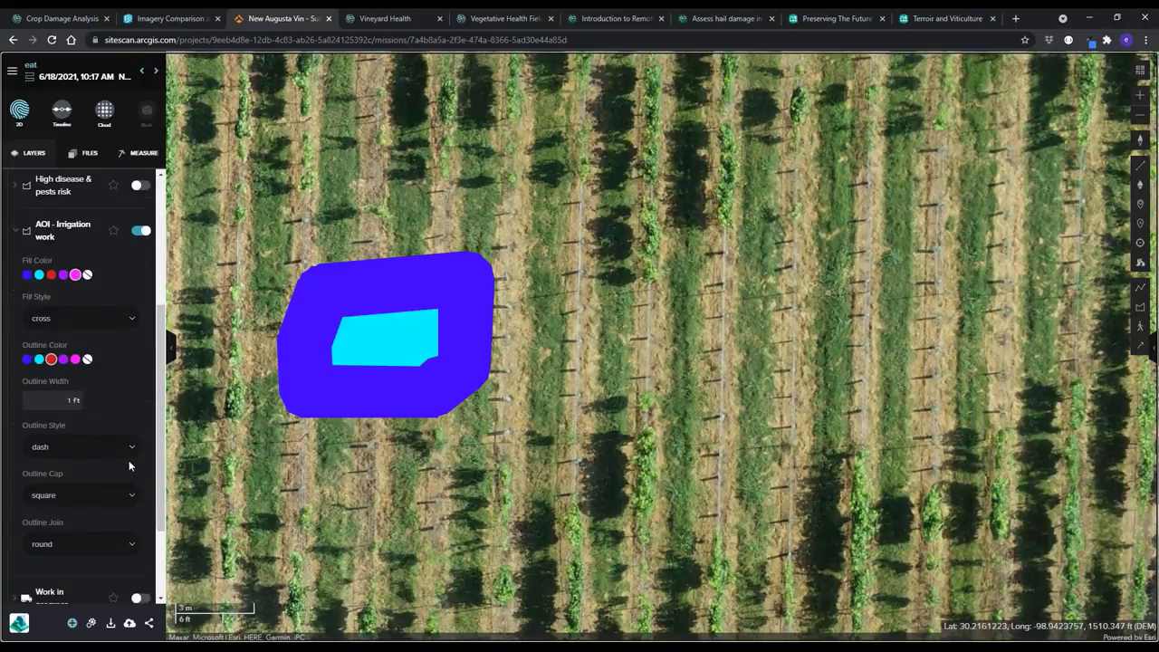
scroll(129, 460, up, 4)
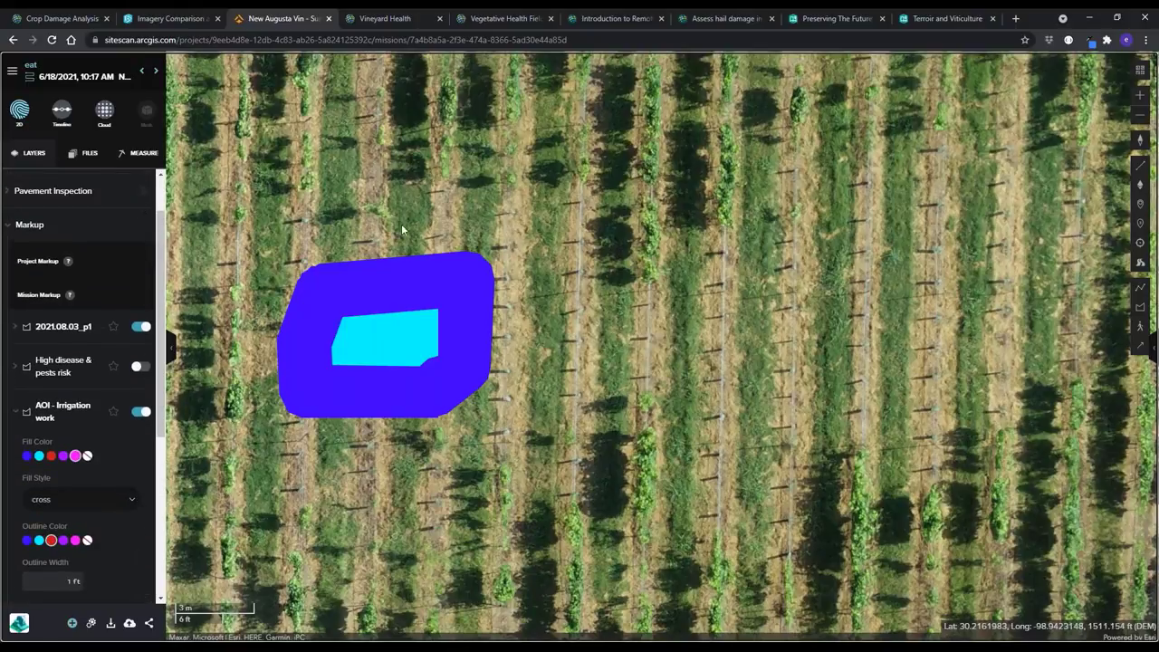
scroll(523, 233, down, 2)
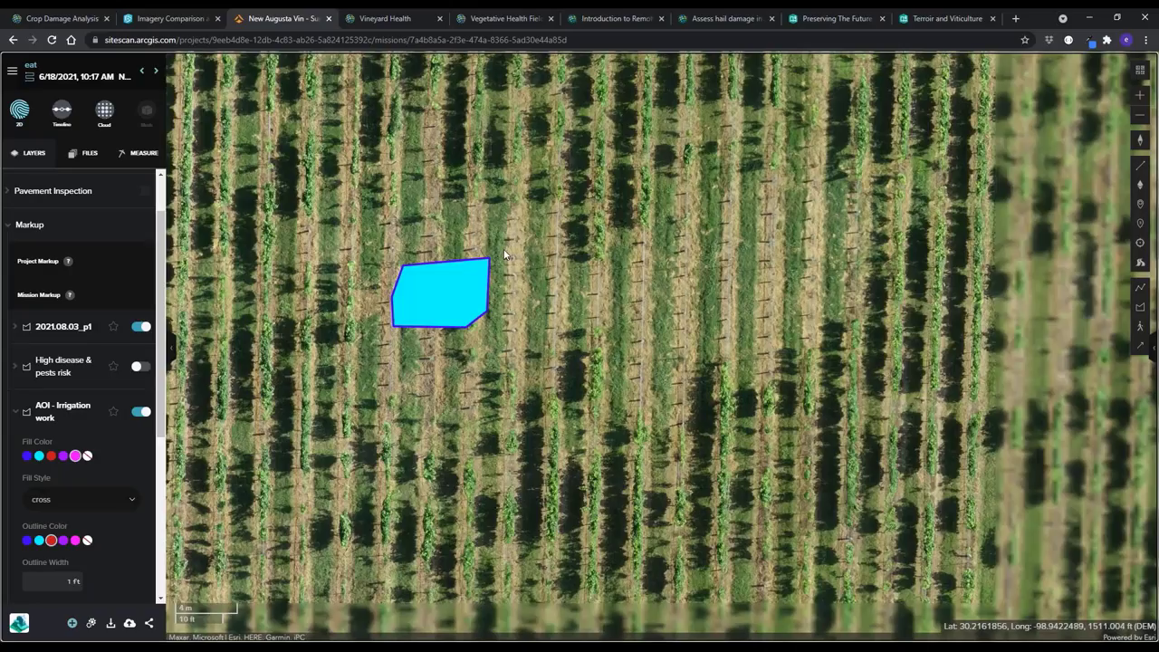
scroll(504, 254, down, 4)
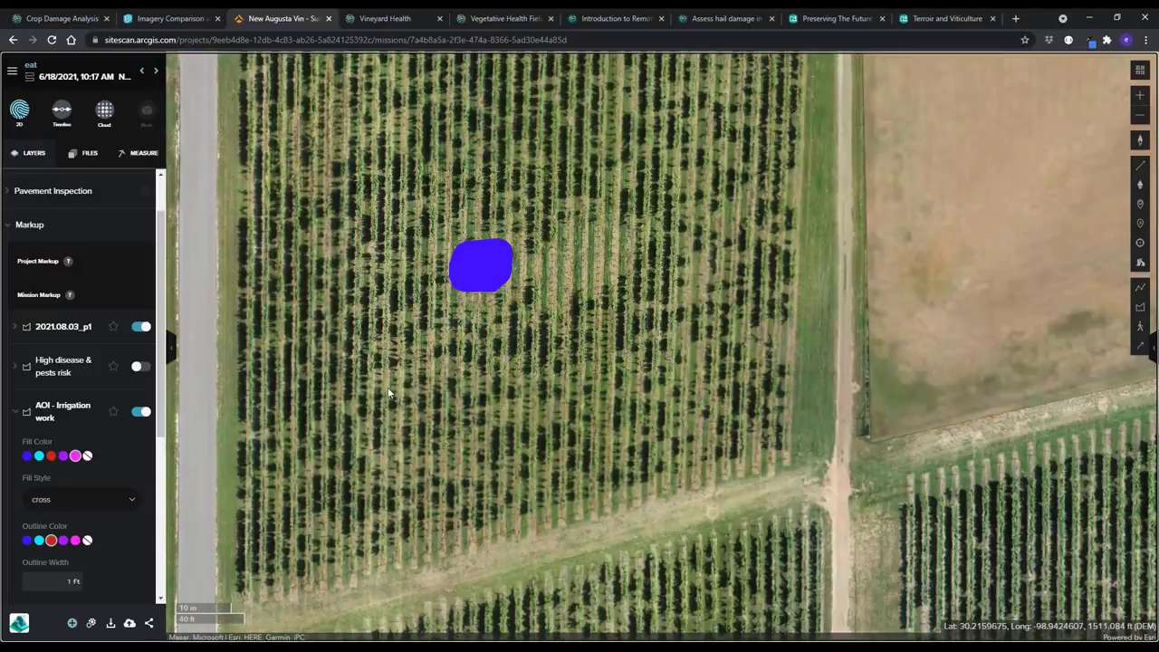
scroll(389, 393, up, 2)
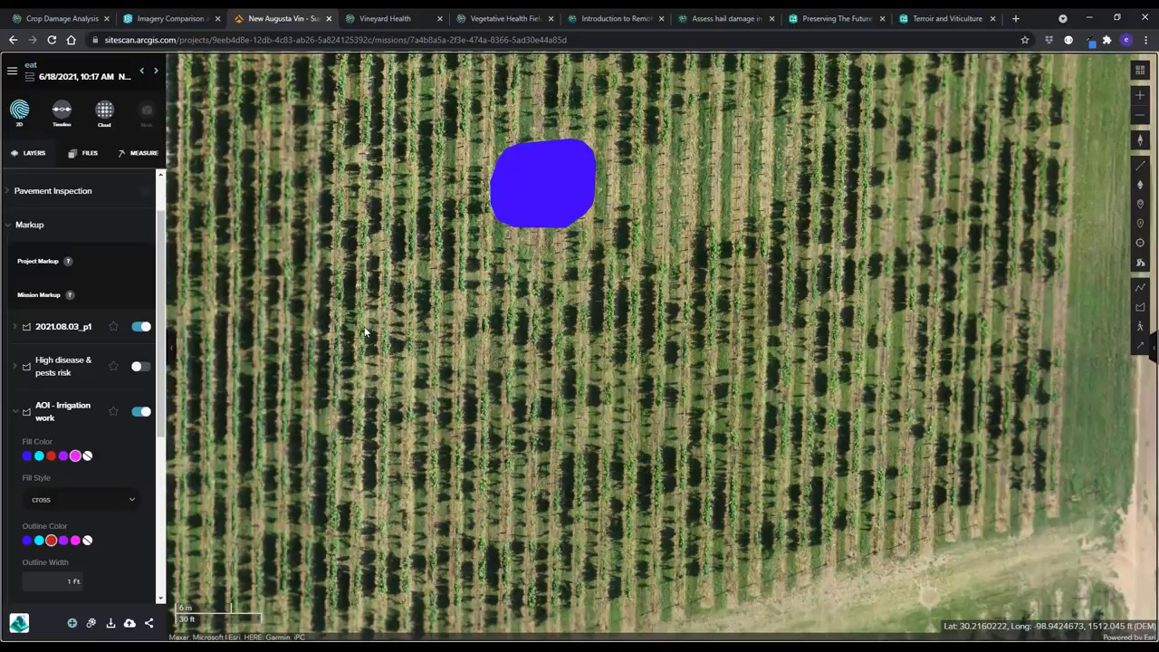
- Display the Row Spacing mission measurements and inspect the 3 - Row Spacing line between the vine rows
click(136, 155)
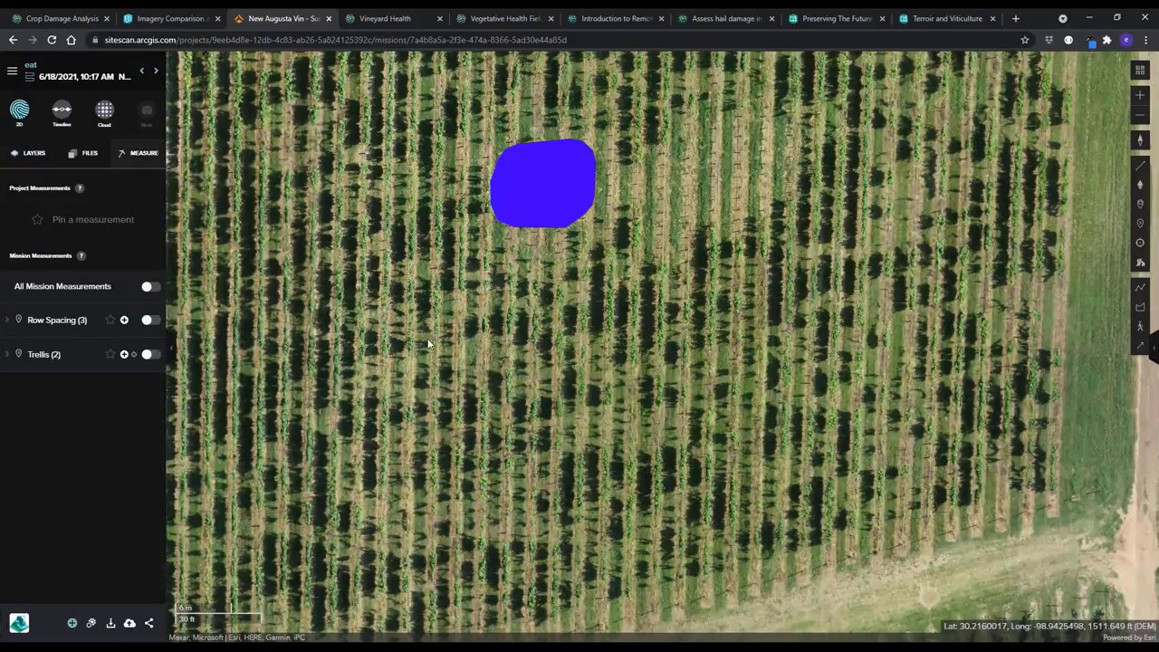
click(149, 320)
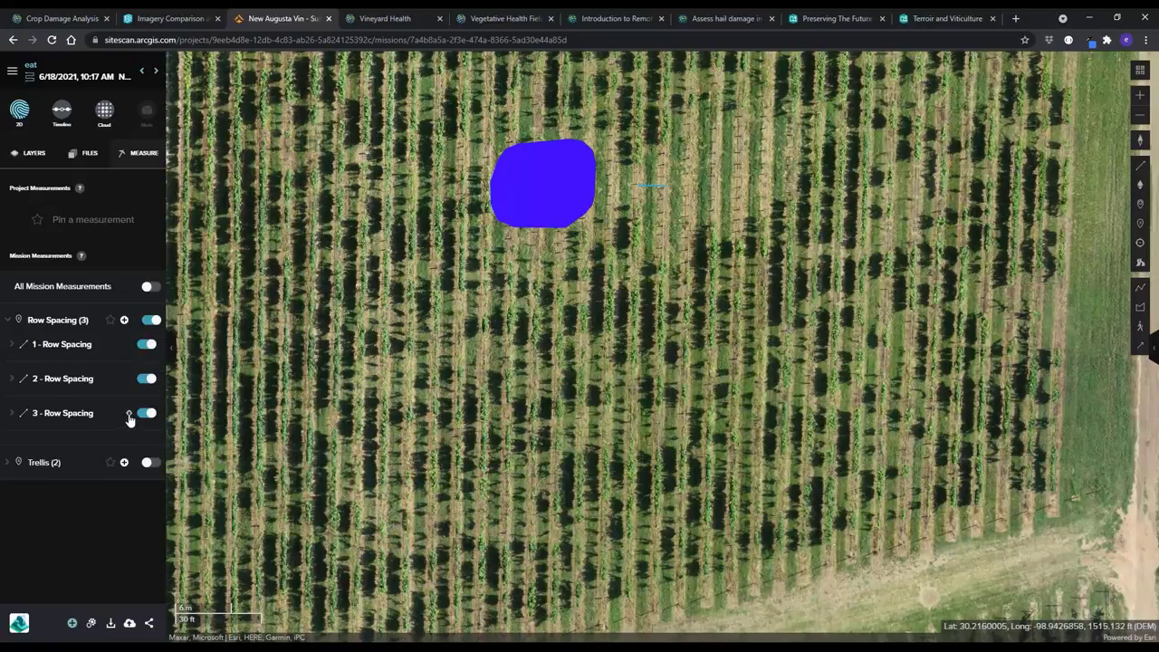
click(129, 417)
scroll(548, 393, down, 2)
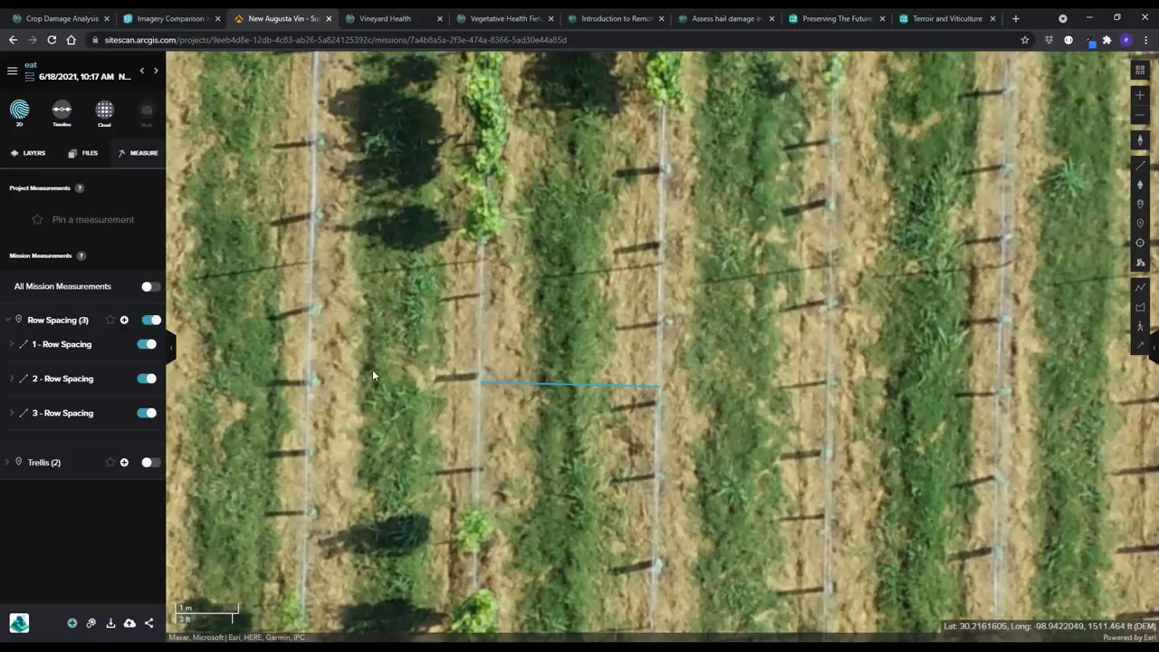
scroll(372, 375, down, 2)
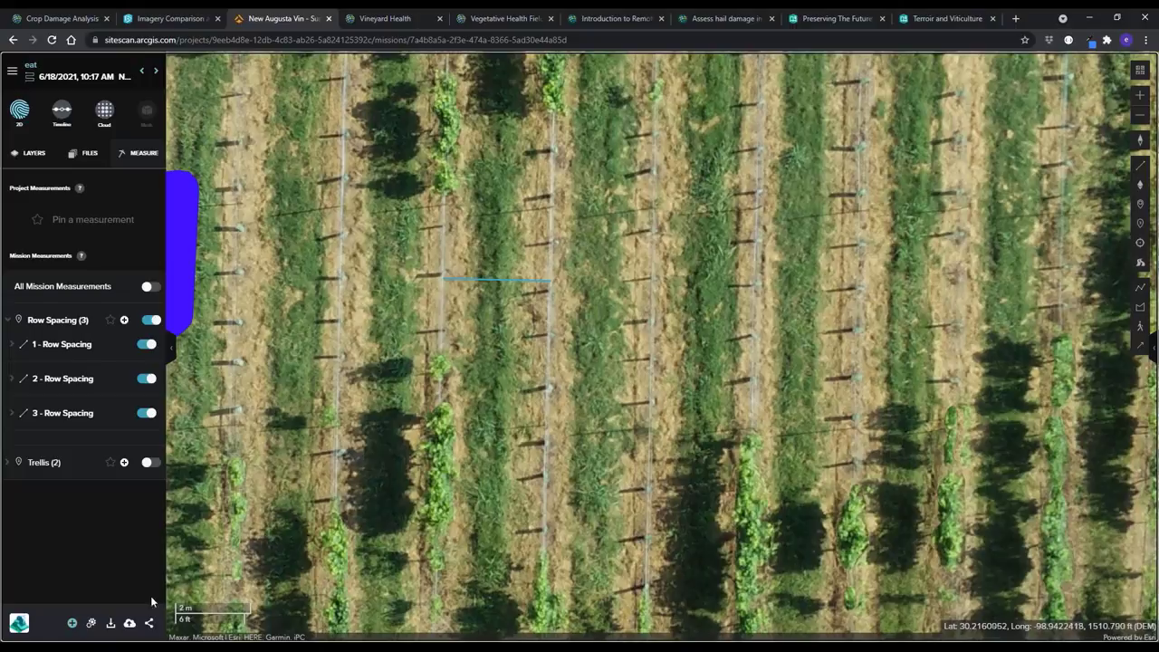
- Review the raster, contour, report, photo and measurement formats offered in Data Exports, and close it without exporting
click(111, 625)
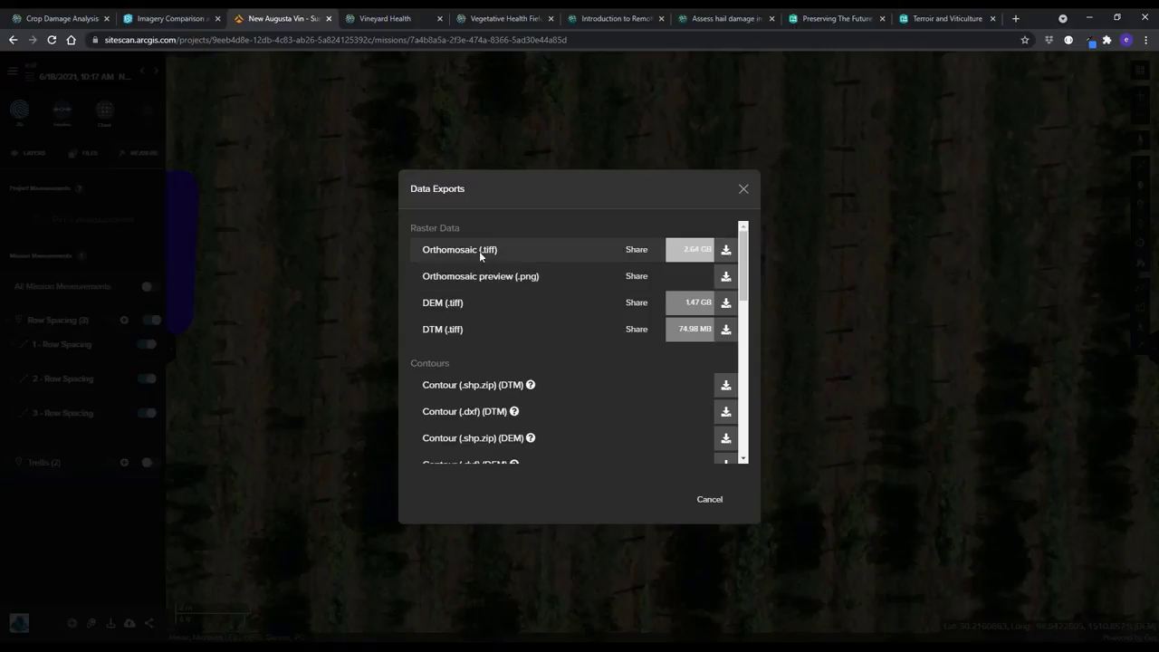
scroll(492, 308, down, 3)
scroll(492, 330, down, 3)
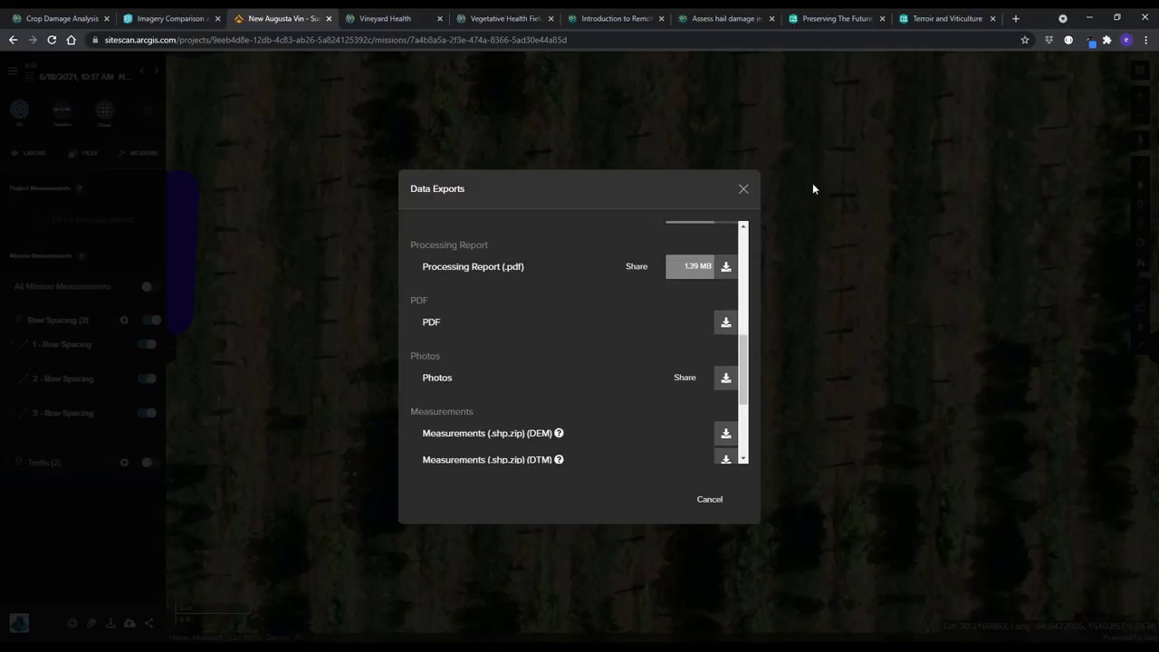
click(744, 190)
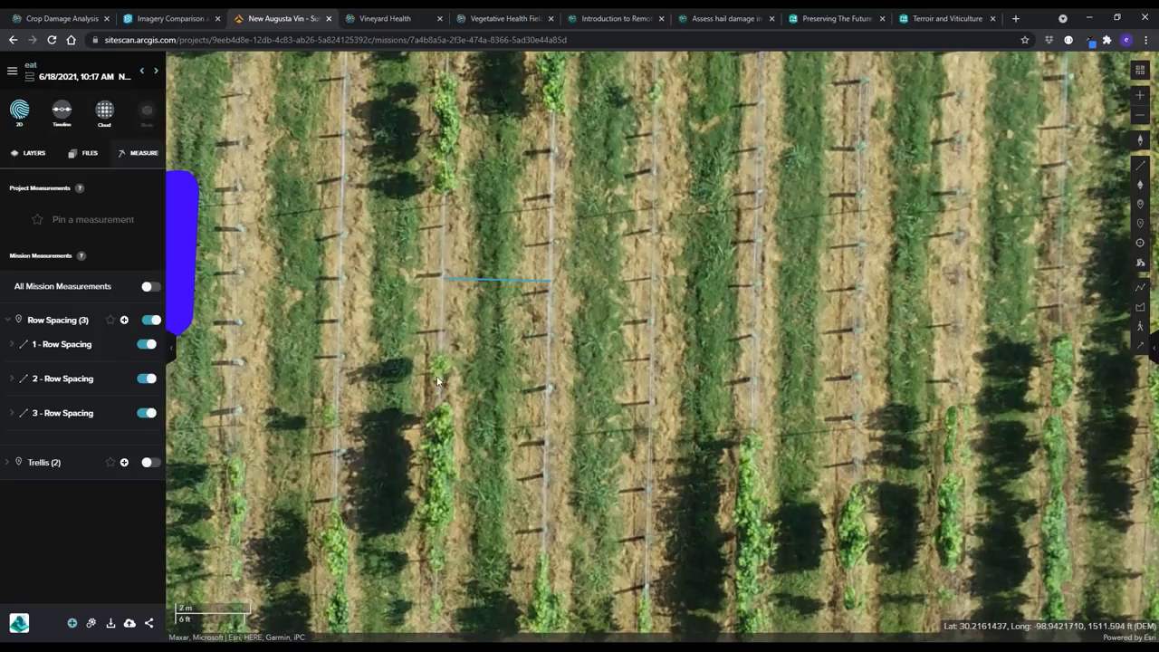
- Prepare a share to ArcGIS Online with the item prefix imagery and Select All ticked, and leave without publishing
click(130, 625)
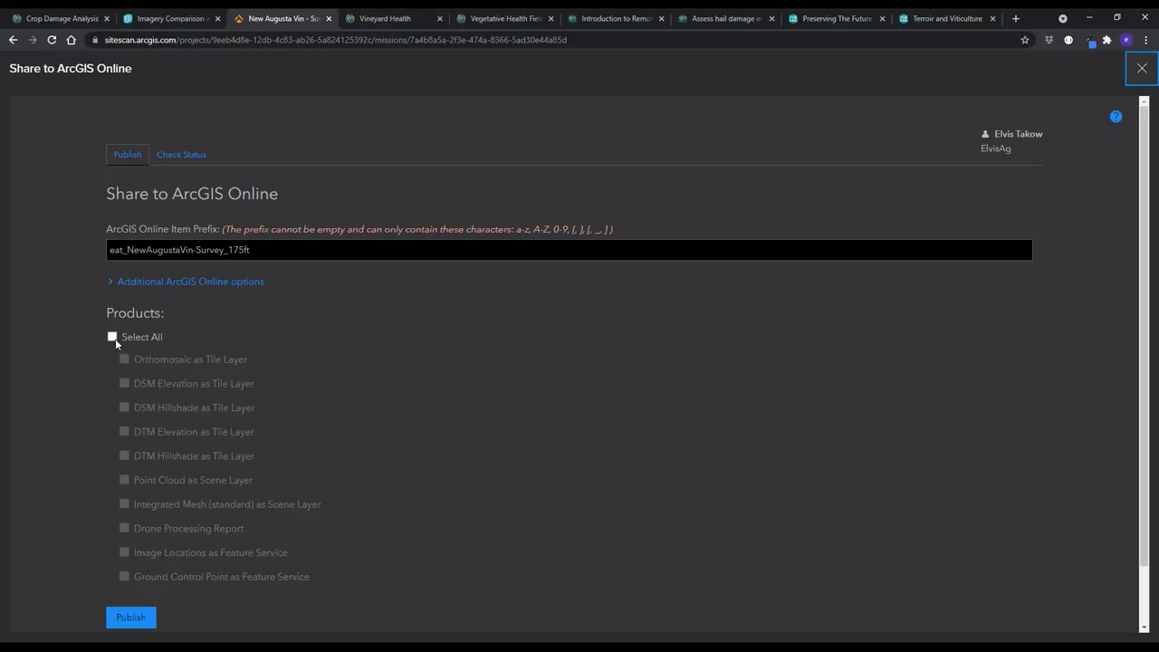
click(115, 339)
drag(279, 251, 67, 262)
key(BackSpace)
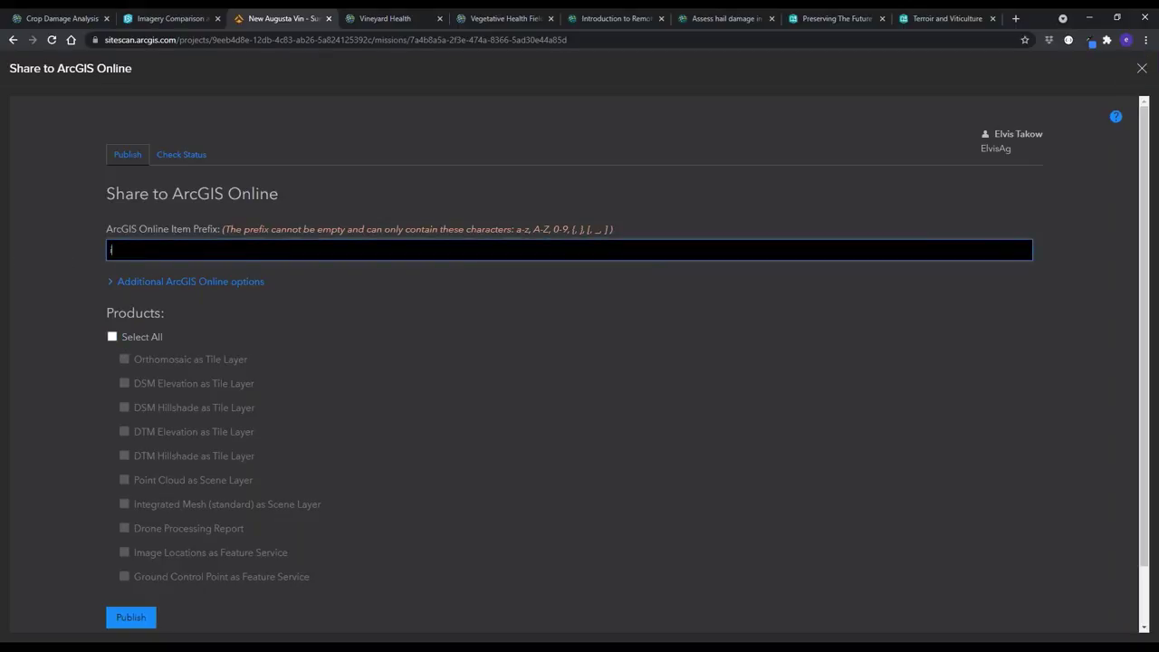
text(imagery)
click(113, 339)
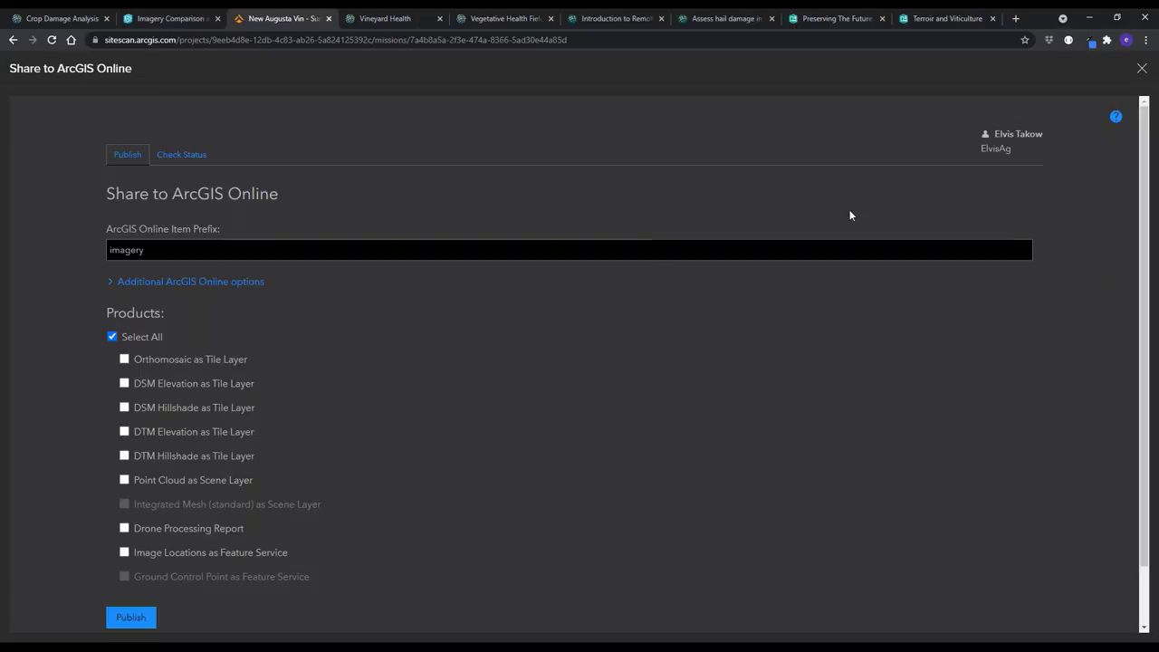
click(1140, 71)
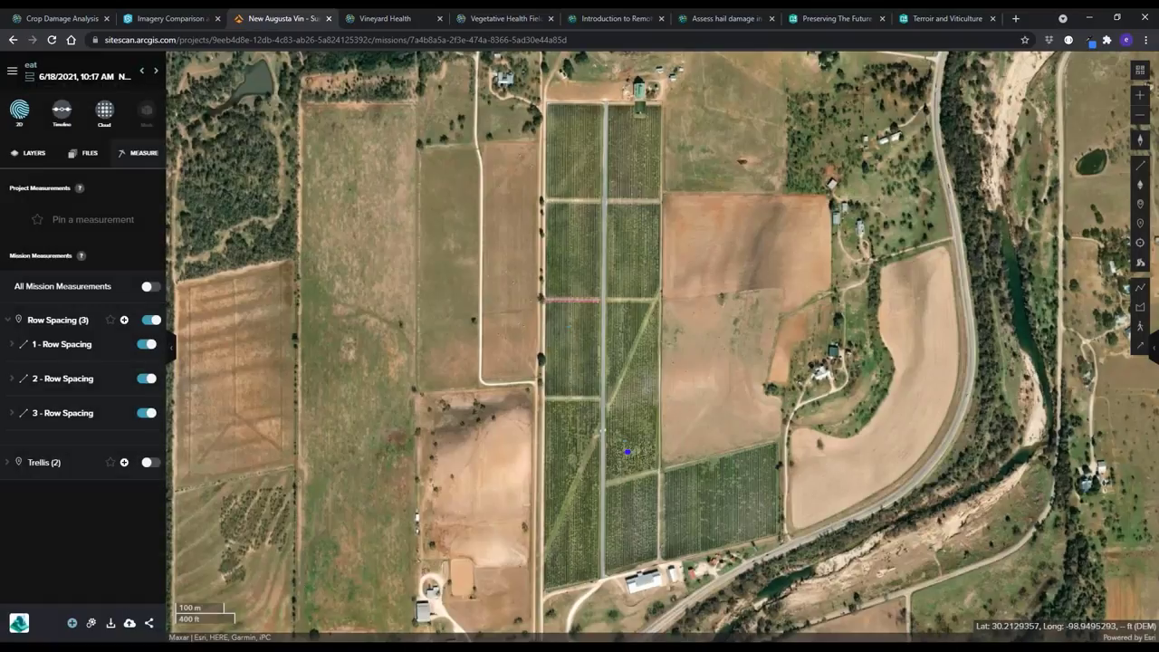
mouse_move(279, 646)
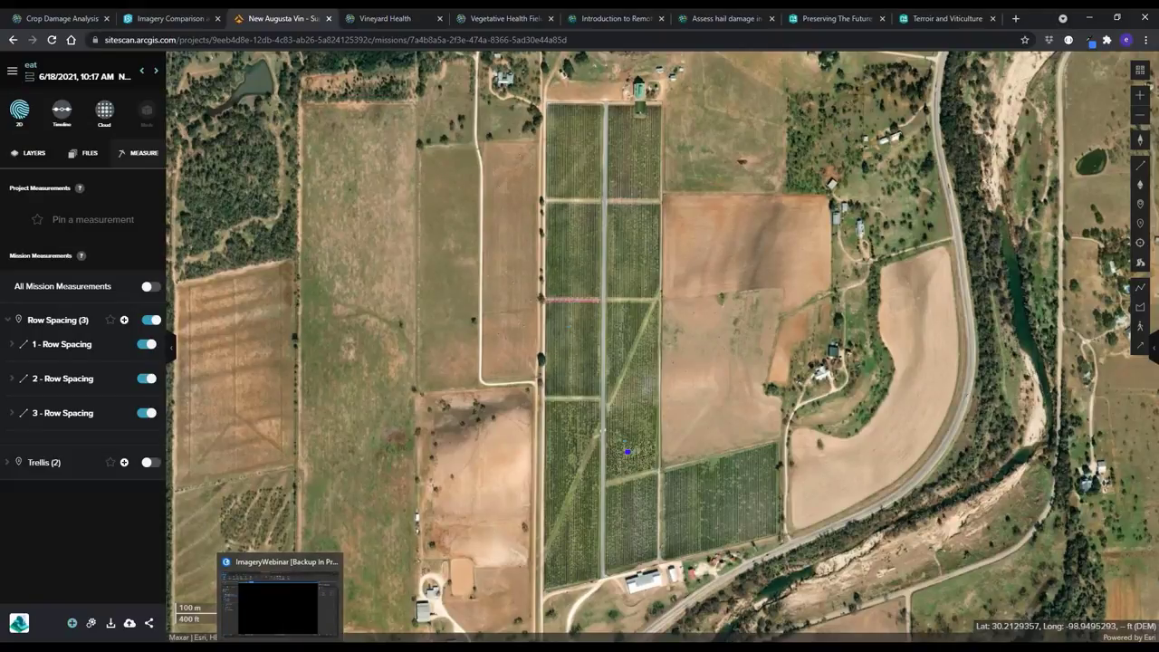
click(278, 597)
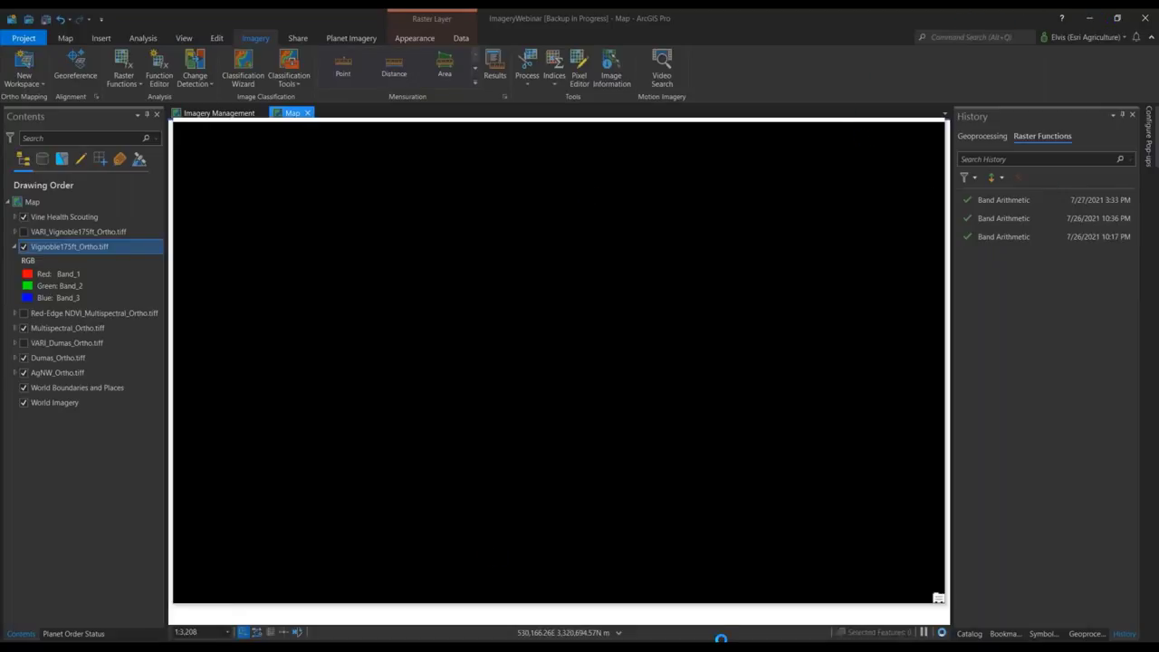
key(alt+Tab)
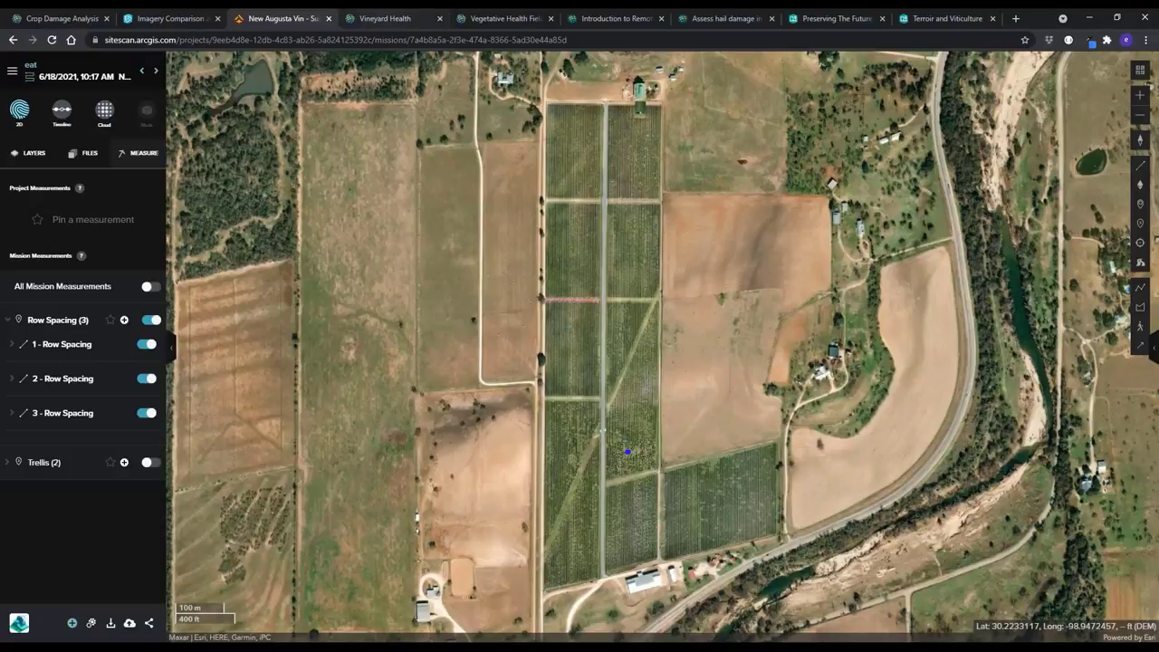
- Switch to the Vineyard Health web map and open the Monitor Vegetation raster analysis for the Vignoble_175ft imagery
click(385, 18)
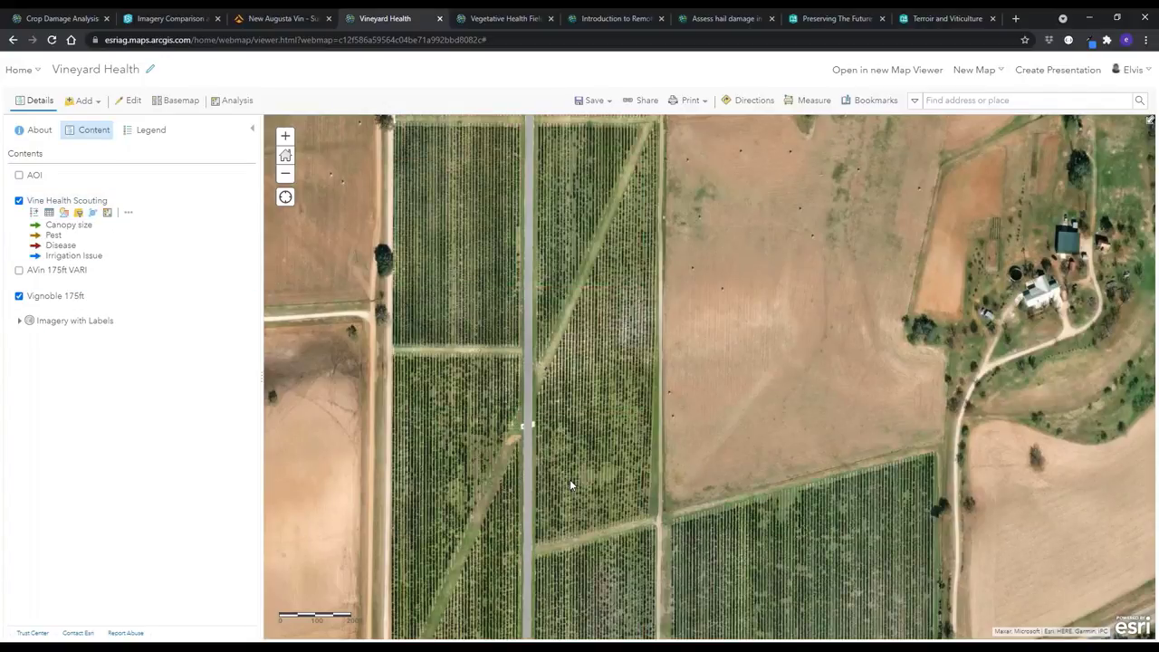
drag(569, 479, 565, 362)
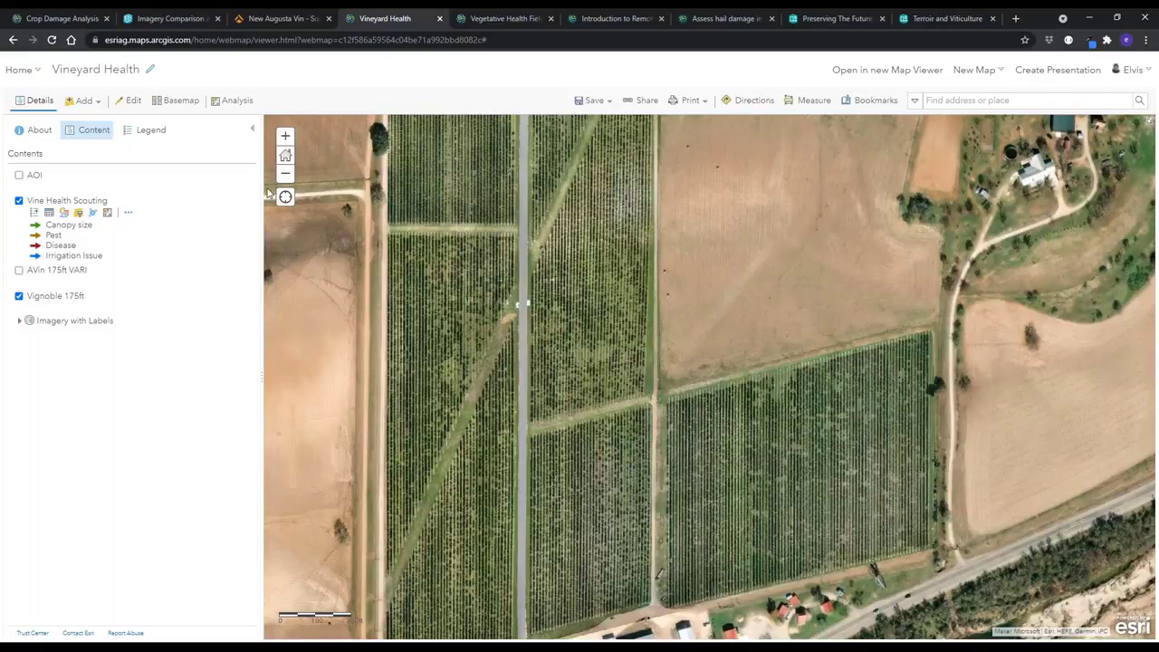
click(231, 103)
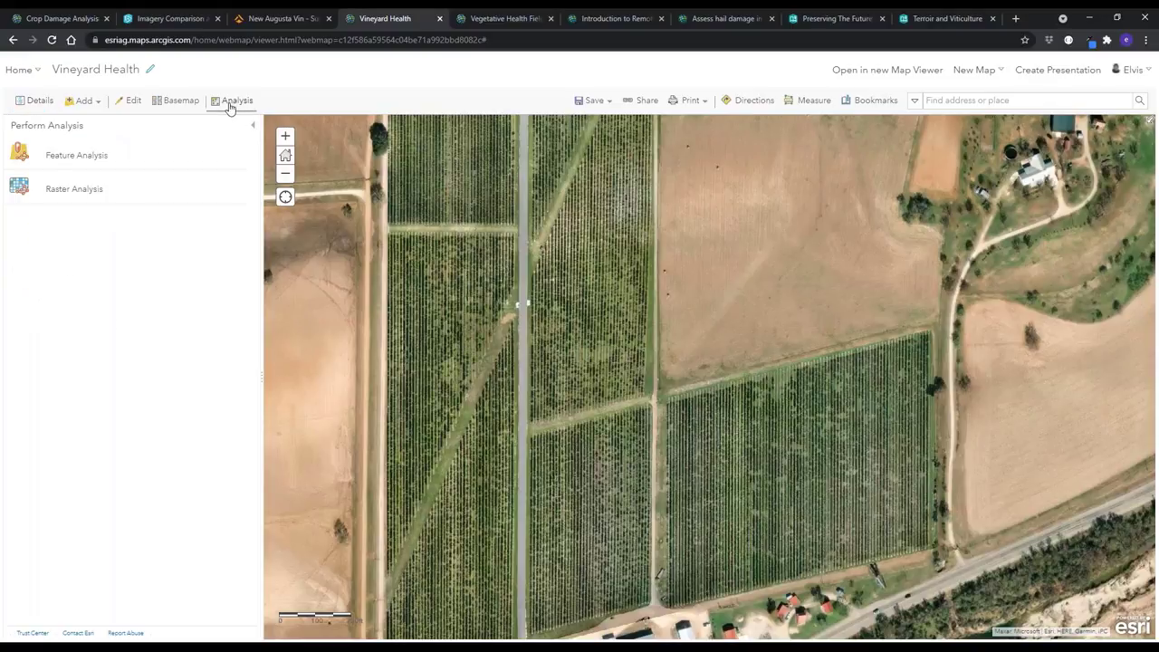
click(61, 195)
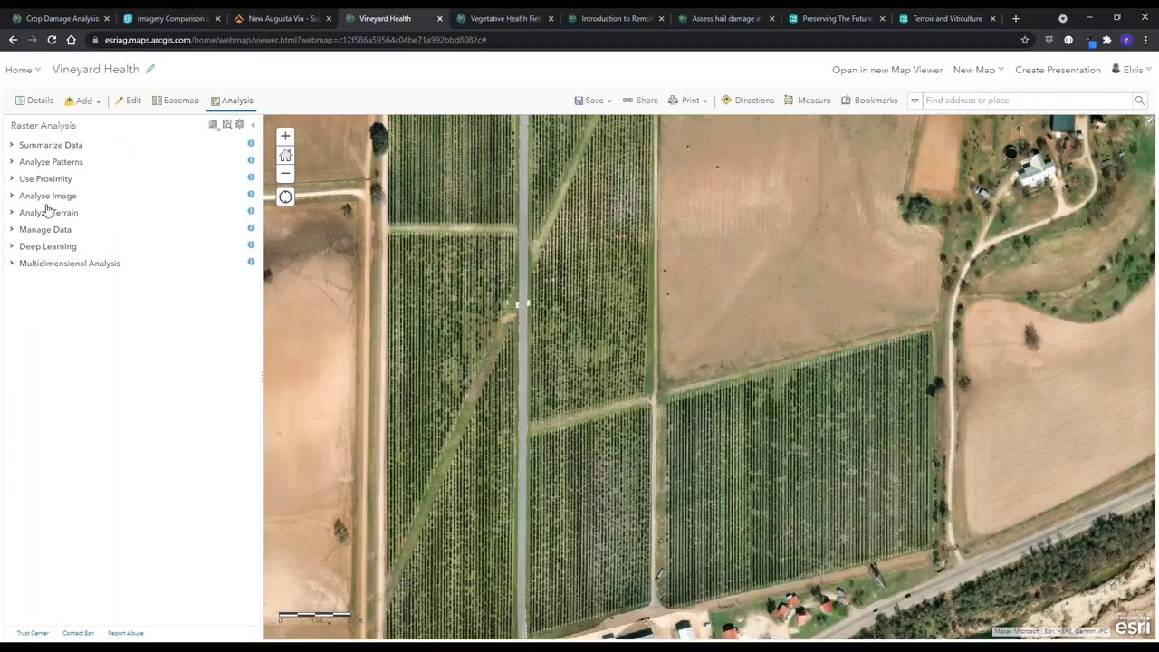
click(45, 200)
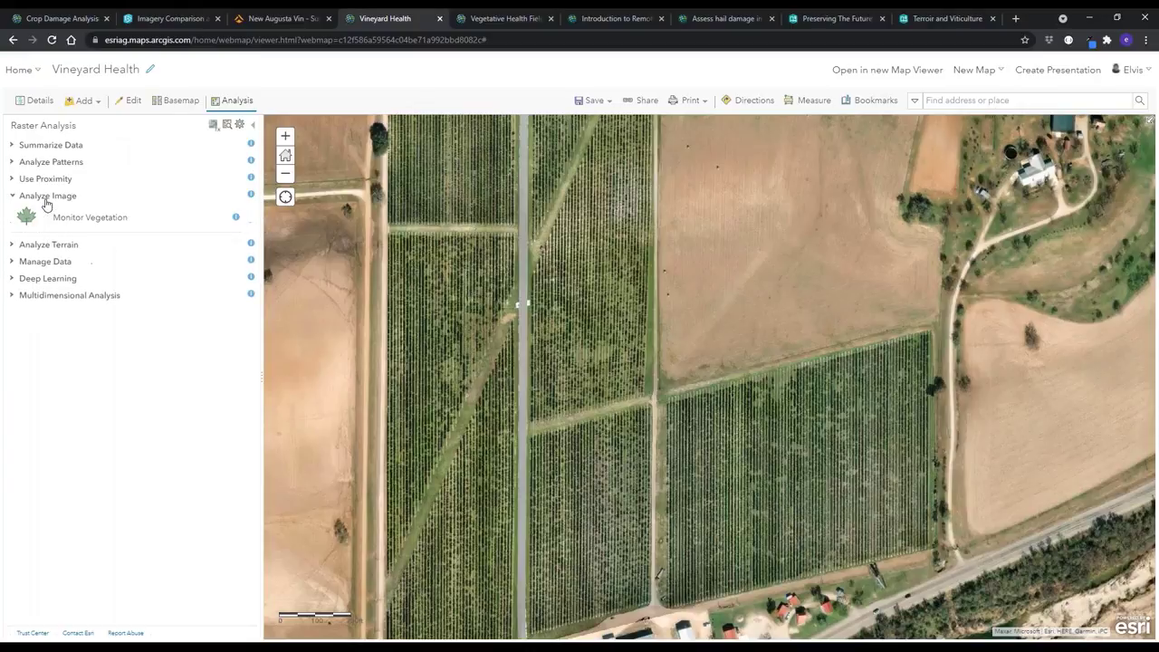
click(89, 219)
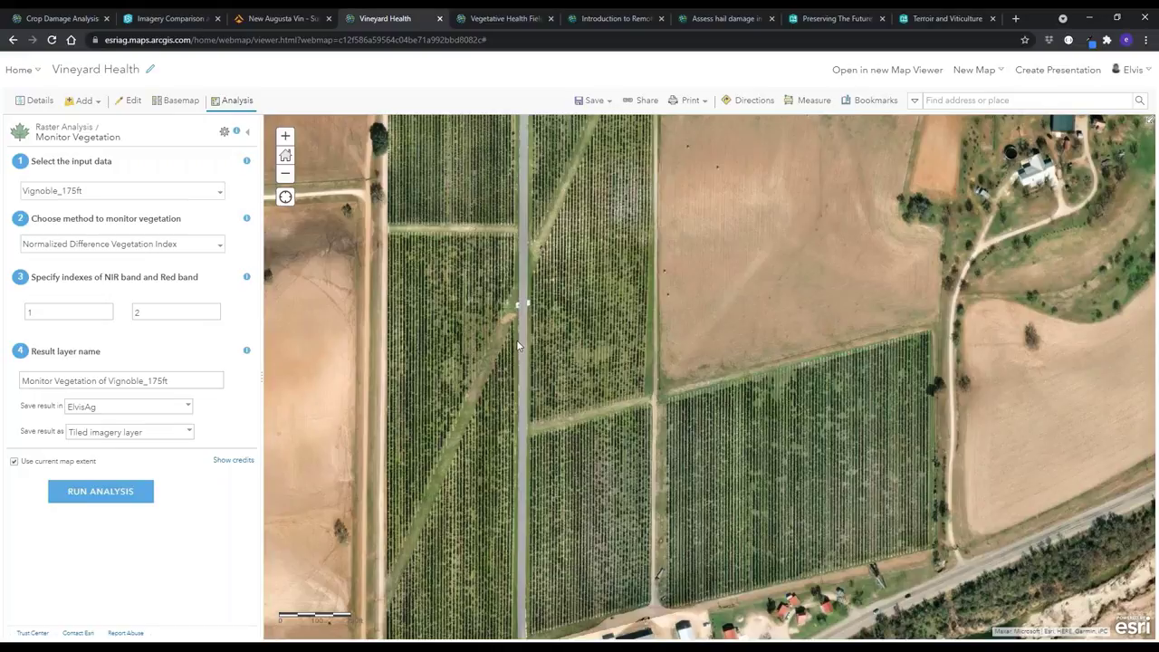
- Choose Visible Atmospherically Resistant Index as the vegetation monitoring method, and return to the map contents without running the analysis
click(221, 249)
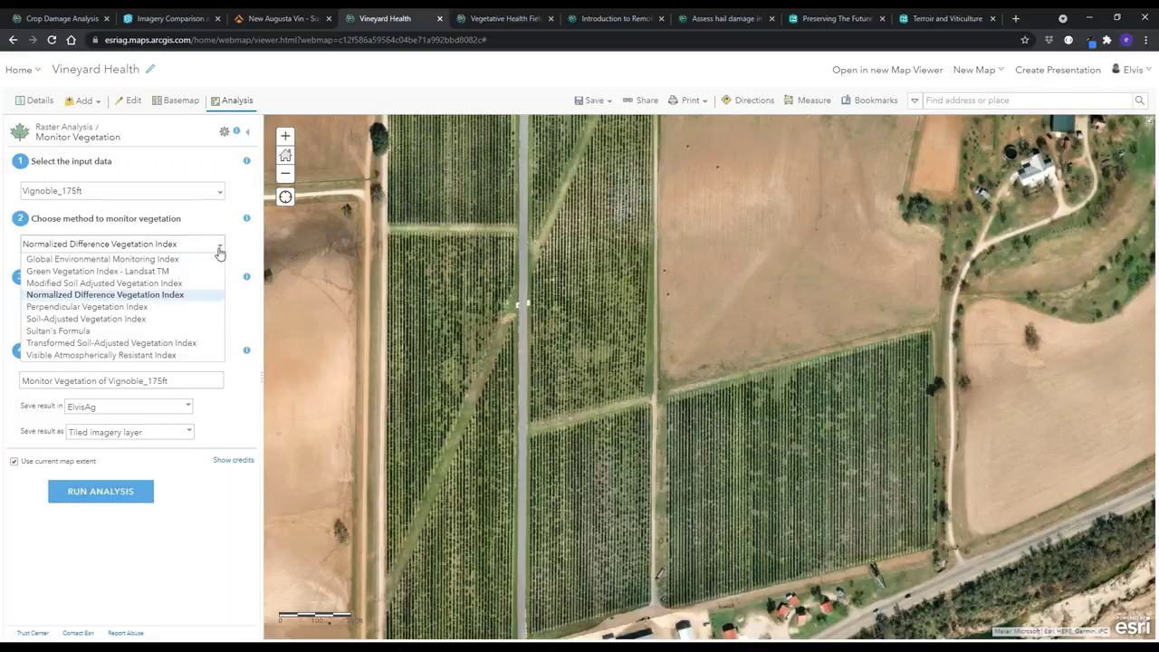
click(106, 360)
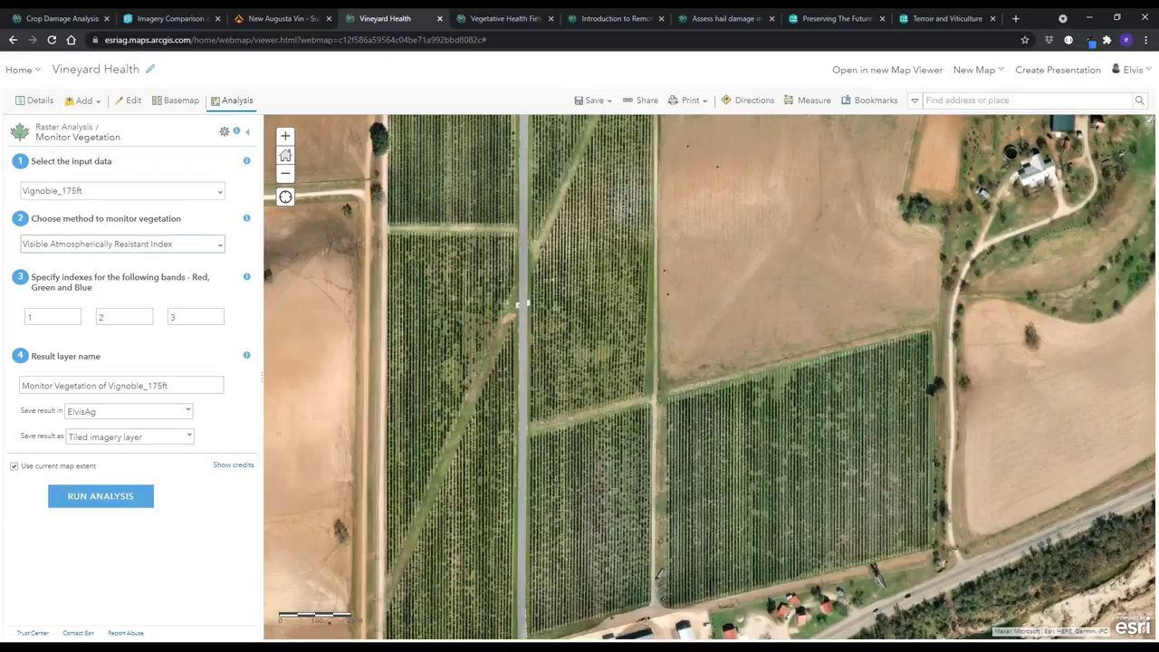
click(236, 101)
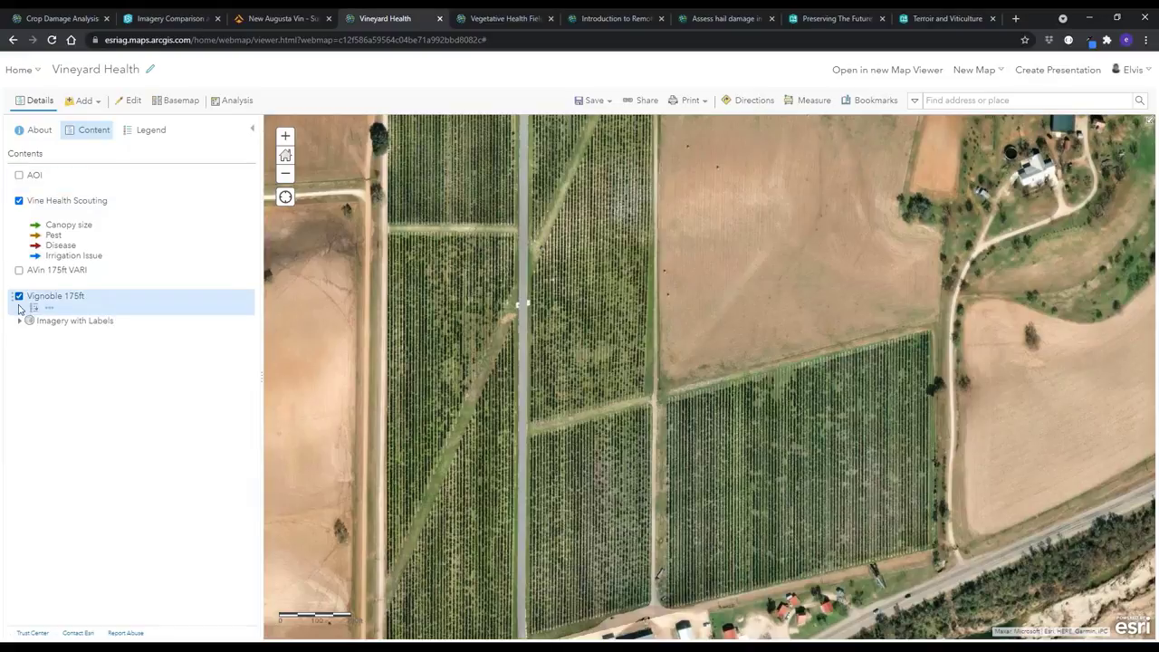
- Display the AVin 175ft VARI and AOI layers and inspect the marked irrigation, disease and vine stress areas
click(18, 272)
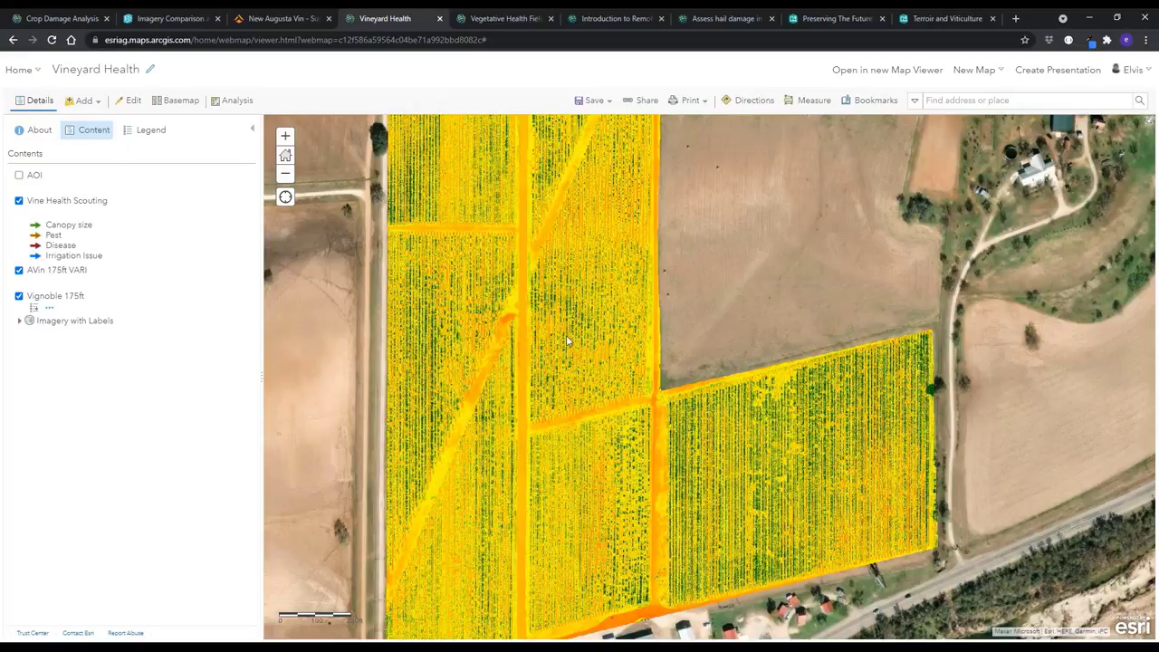
drag(565, 335, 527, 327)
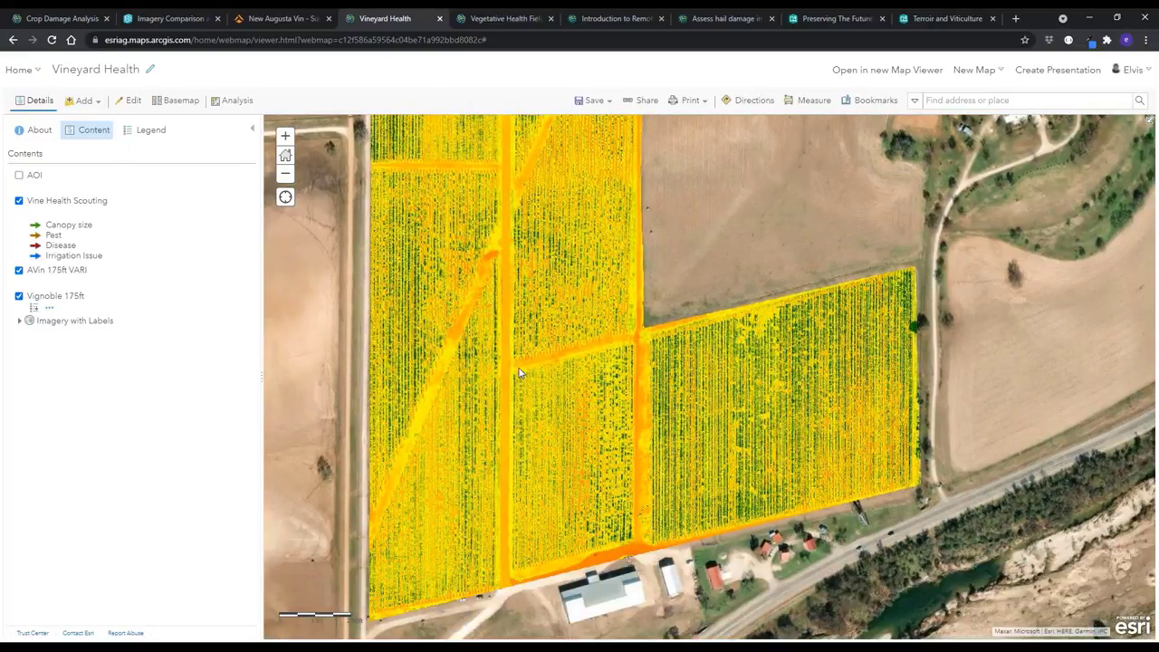
key(Up)
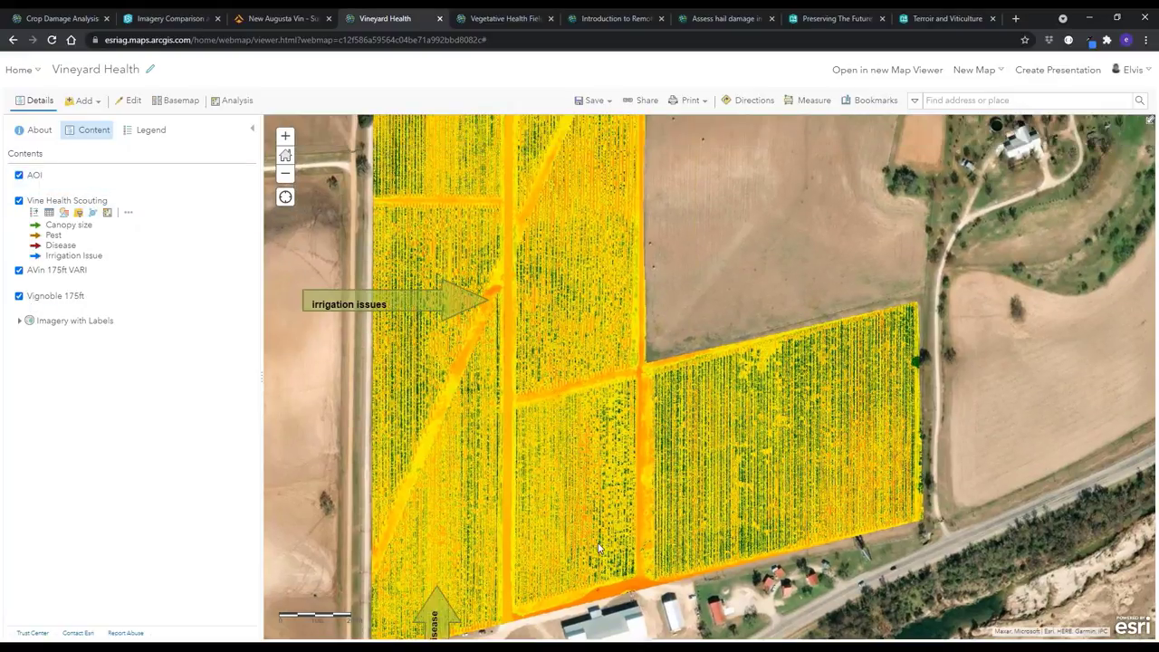
drag(600, 552, 554, 513)
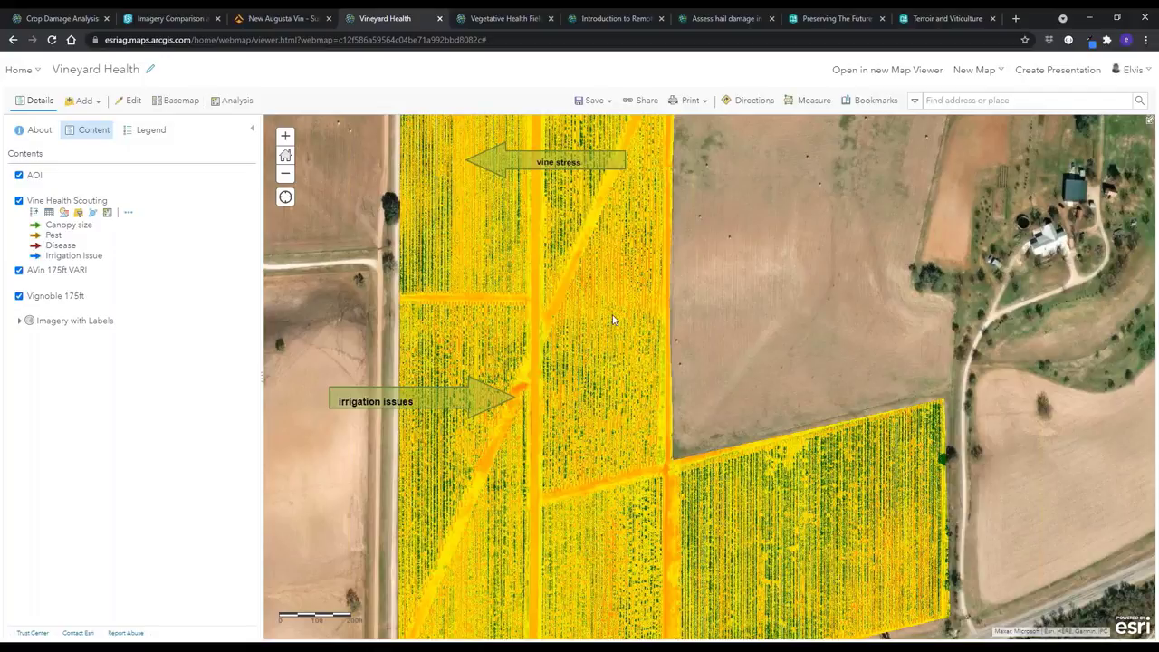
- Switch to the Vegetative Health Field Scouting Map and display its CI Red Edge and Red Edge NDVI layers
click(502, 18)
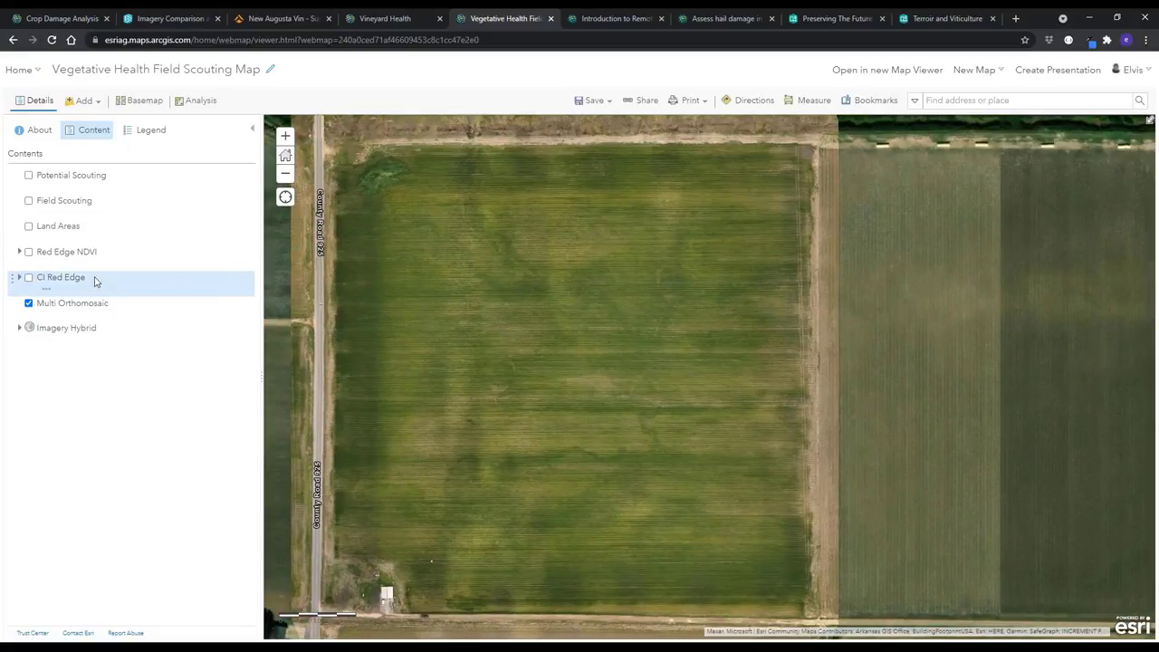
click(28, 278)
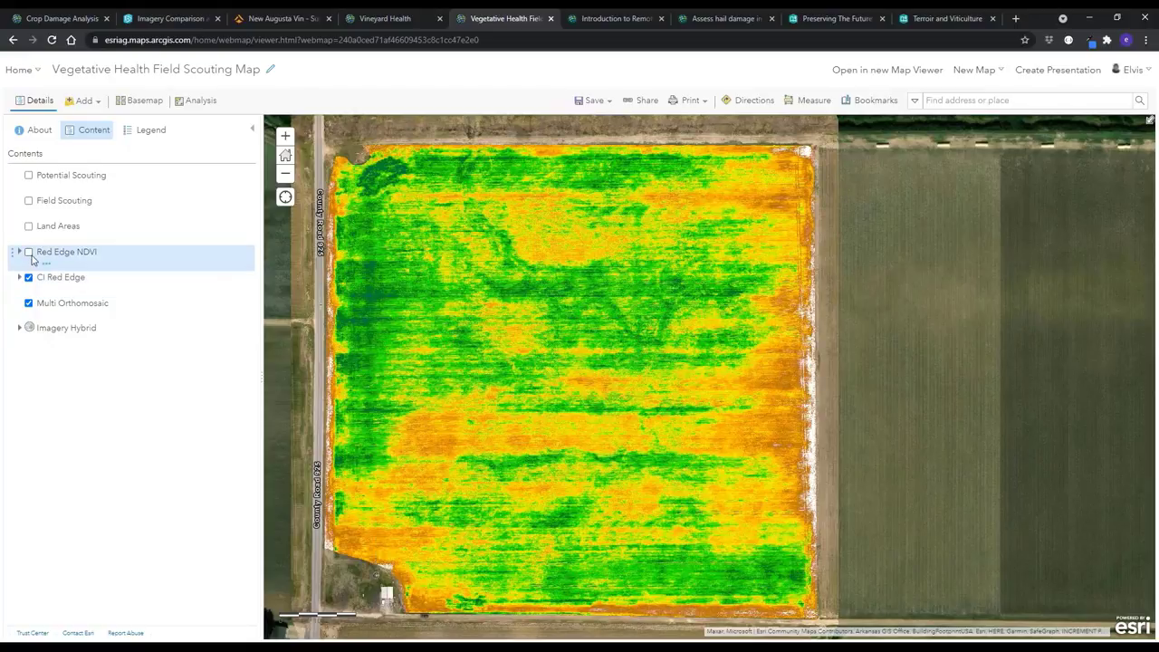
click(28, 253)
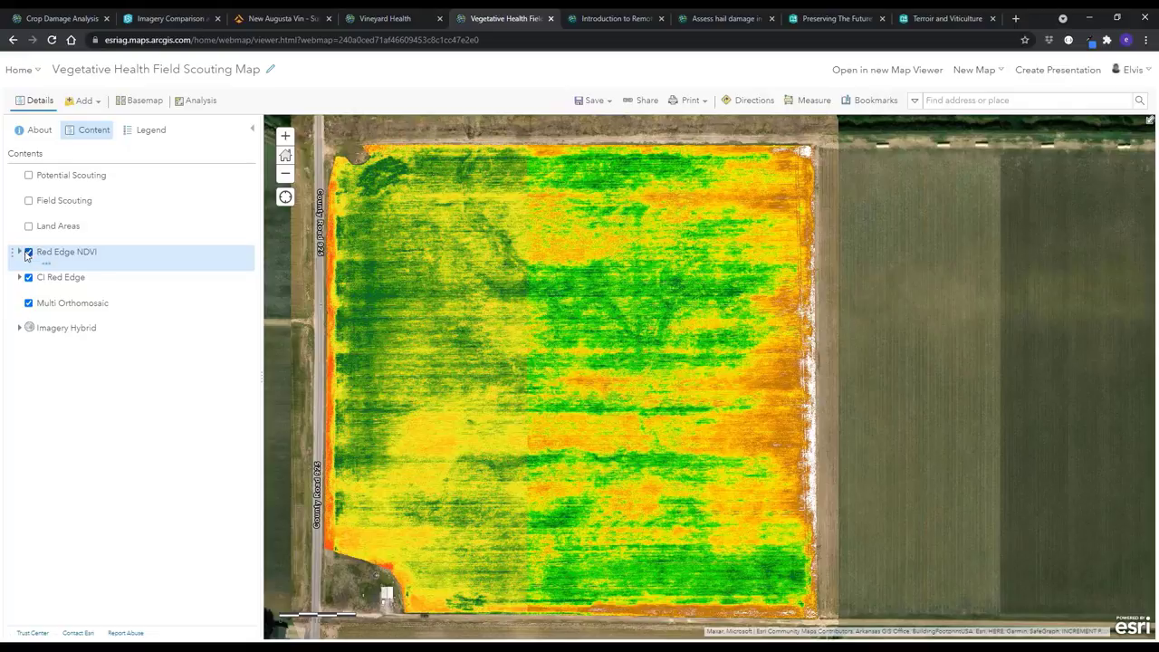
- Display the Potential Scouting and Field Scouting layers over the field and expand the Field Scouting legend
click(28, 176)
click(28, 201)
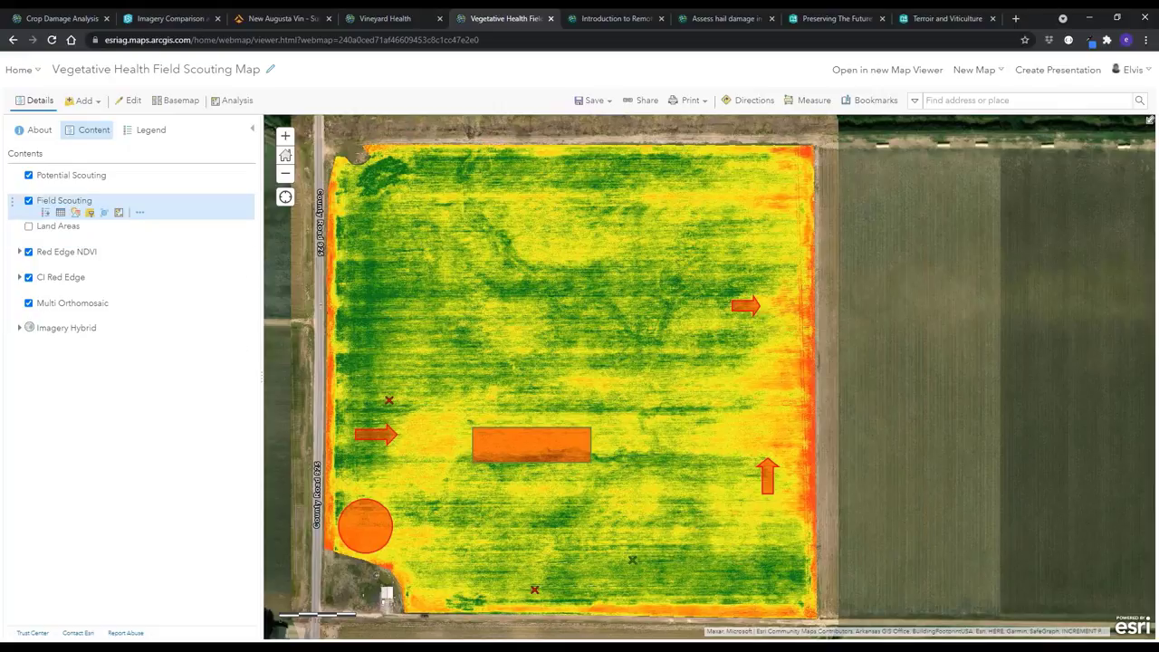
click(64, 200)
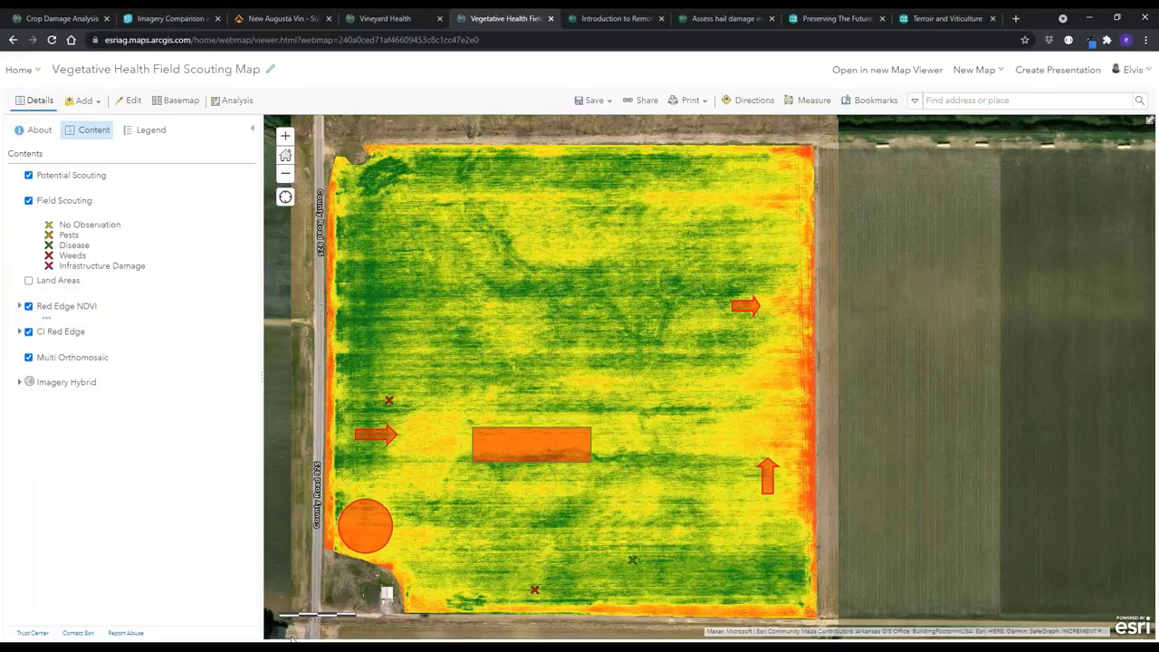
- Switch to the slide presentation and advance from the Act III title slide to the What we saw slide
mouse_move(291, 638)
click(321, 617)
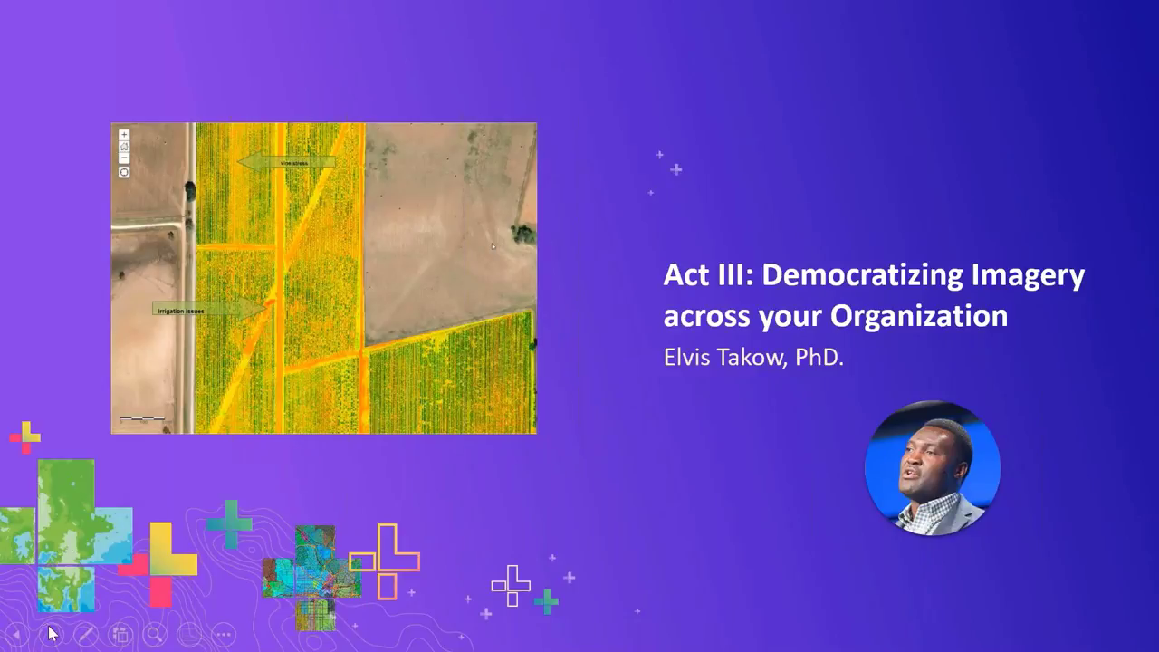
click(52, 637)
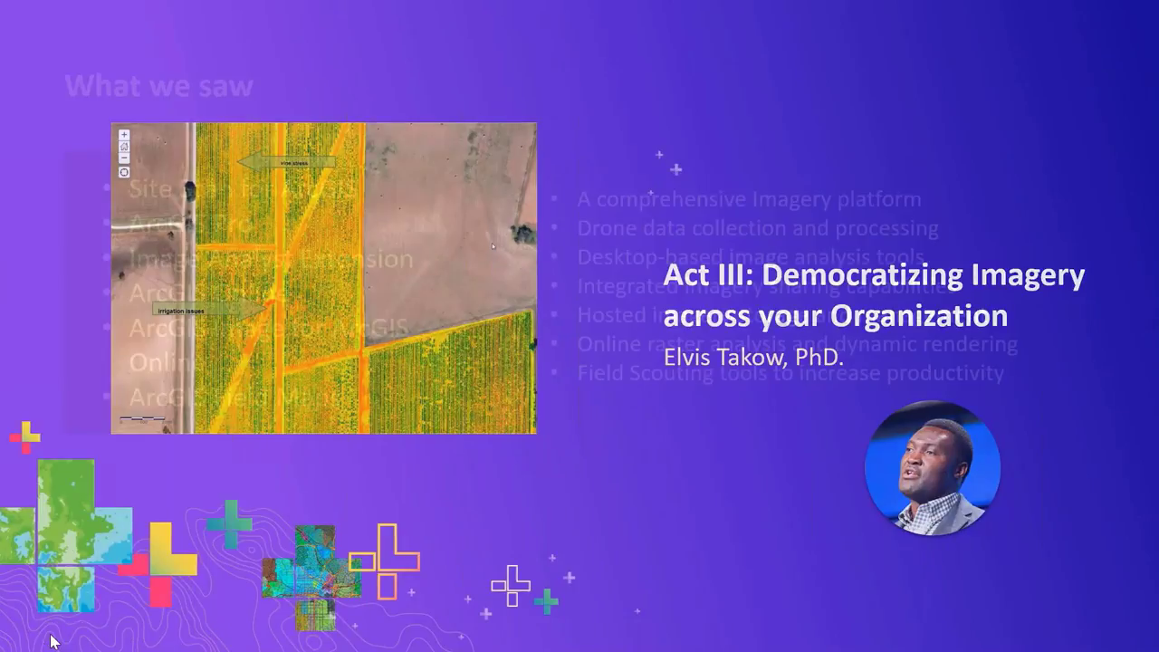